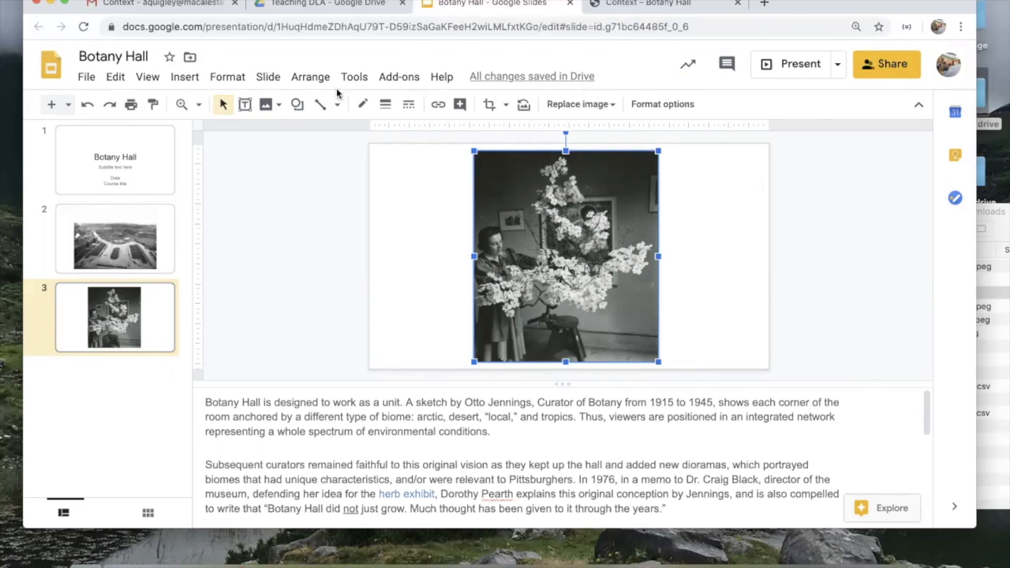
Step: Comment on slide 3's photo: 'This looks good but can you add the metadata to the object label, please?'
left_click(459, 105)
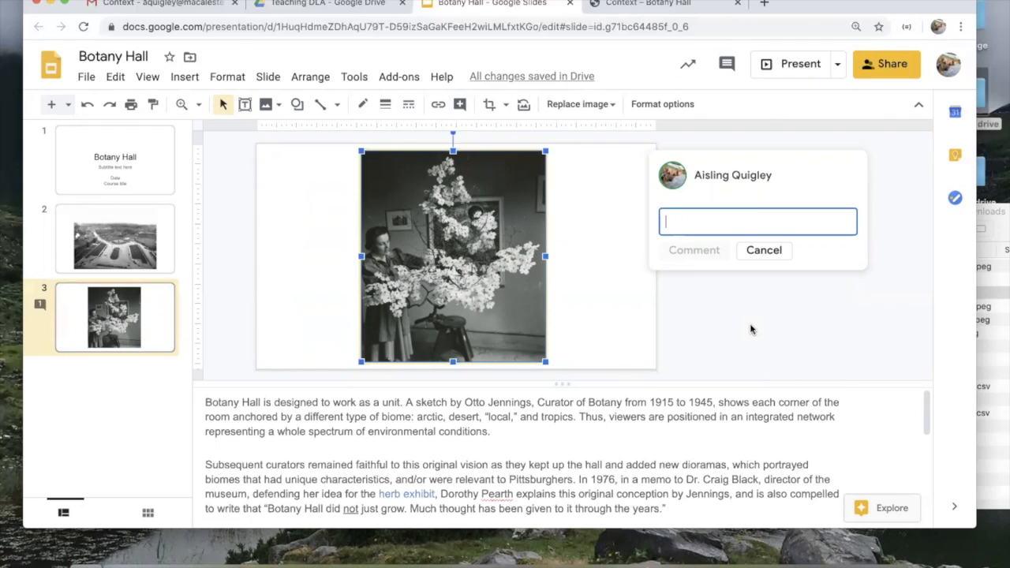
type("This looks good but can yo")
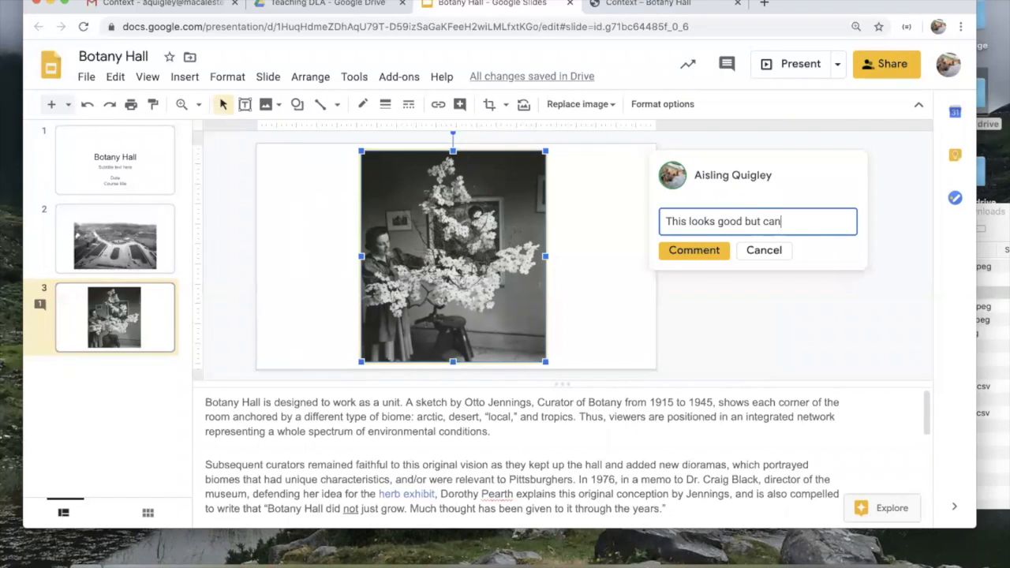
key("BackSpace")
type("ou add the metadata t")
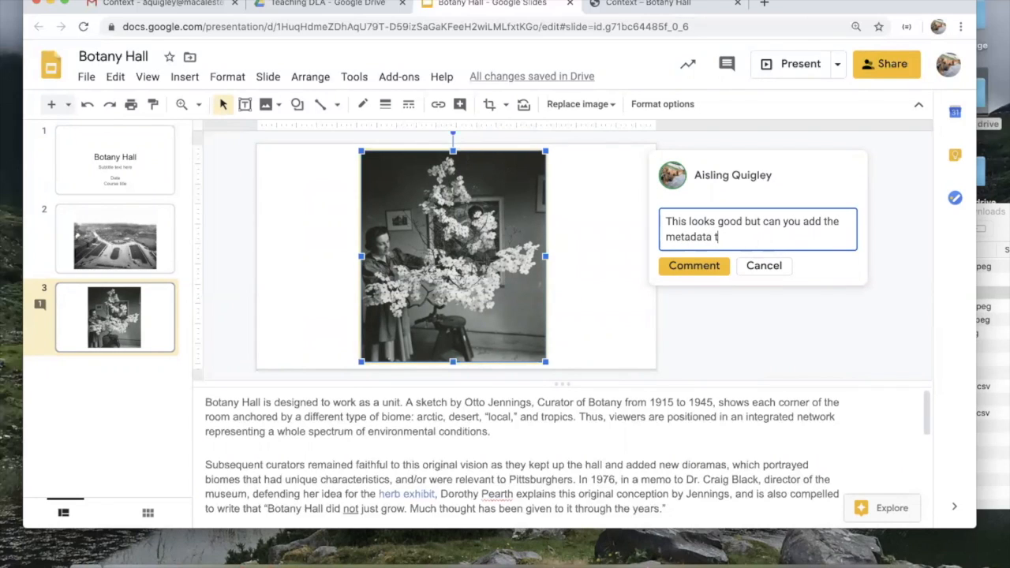
type("o the object label, please?")
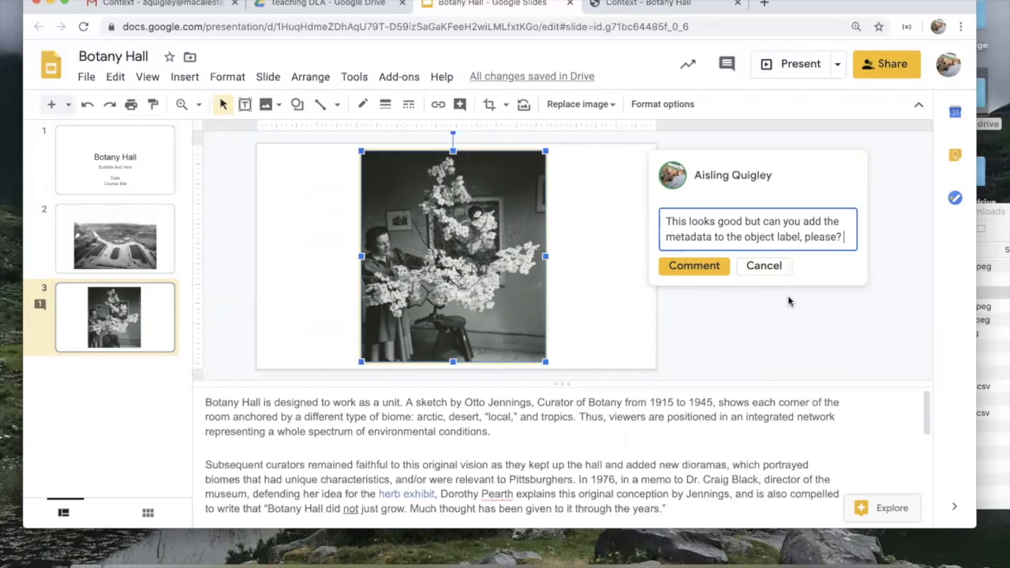
Step: Mention the colleague at the start of the comment, assign it to them, and post it
left_click(667, 221)
type("@brooke")
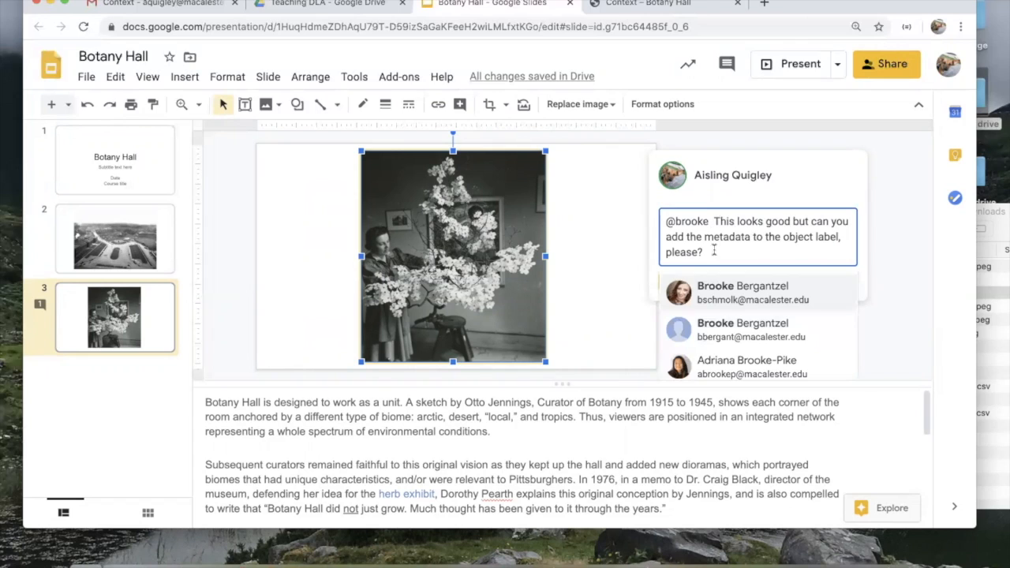
left_click(675, 290)
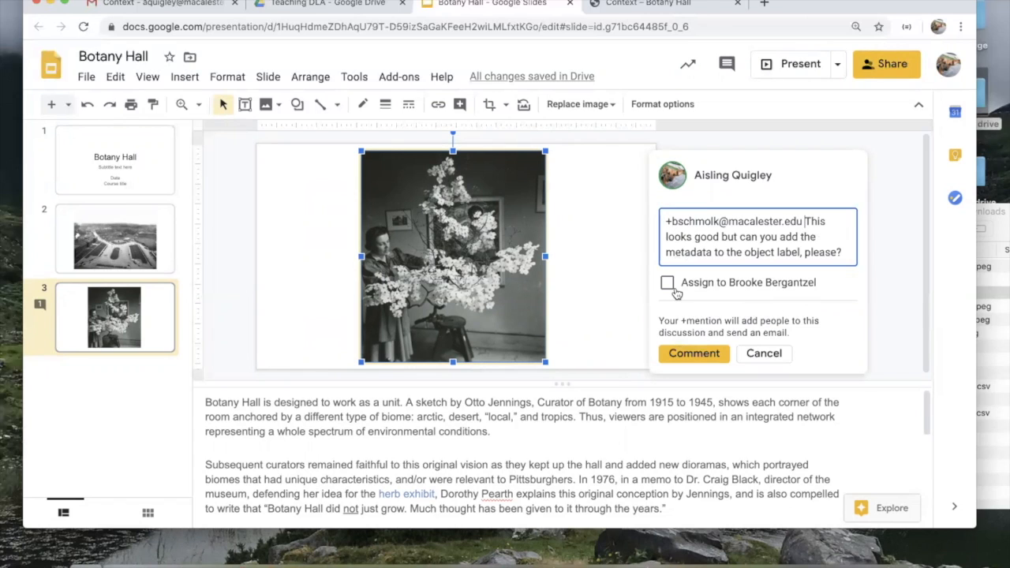
left_click(669, 284)
left_click(692, 355)
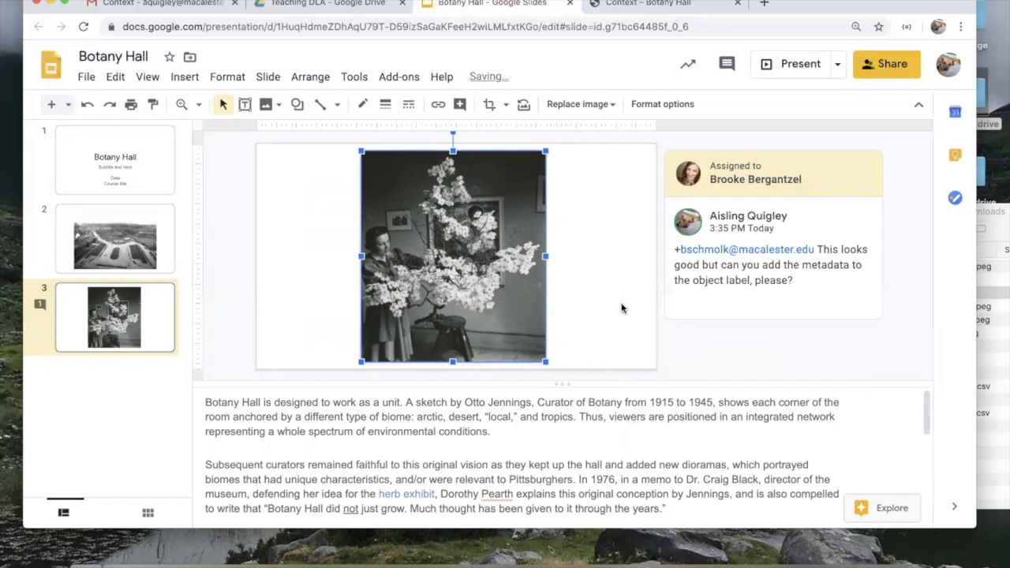
left_click(631, 273)
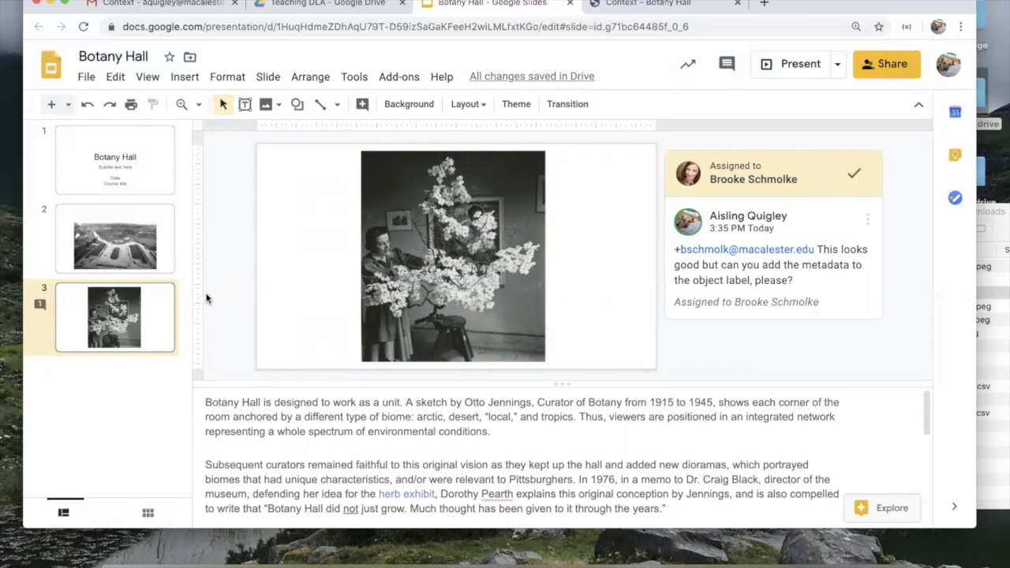
Step: Browse slides 1, 2 and 3 of the Botany Hall deck, ending on the title slide
left_click(134, 179)
left_click(136, 232)
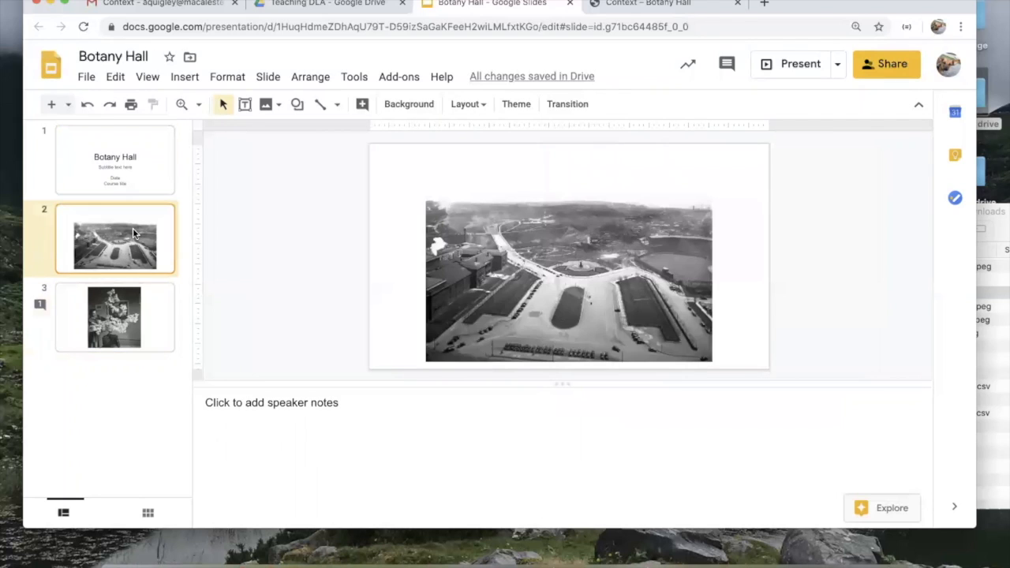
left_click(144, 294)
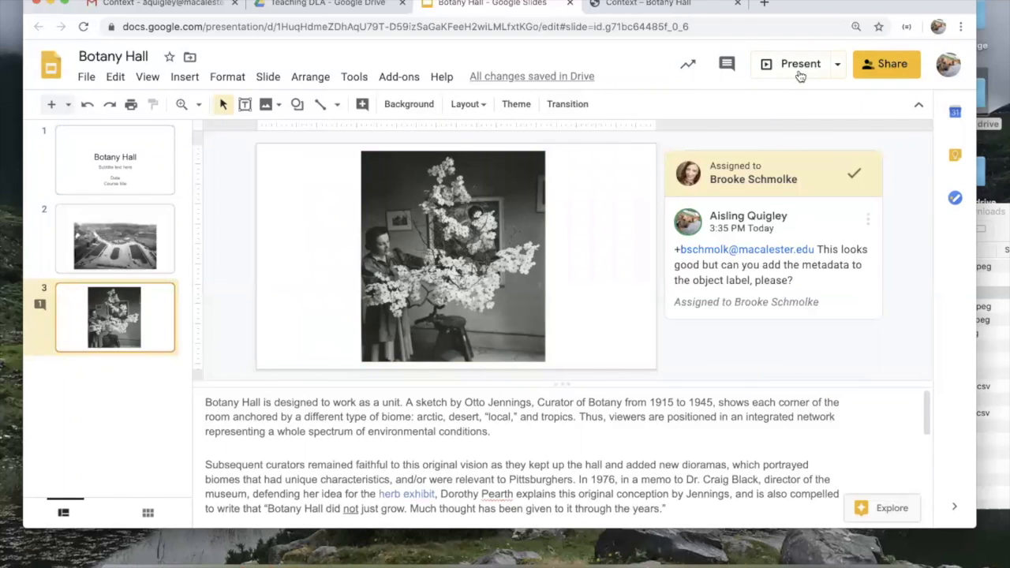
left_click(125, 195)
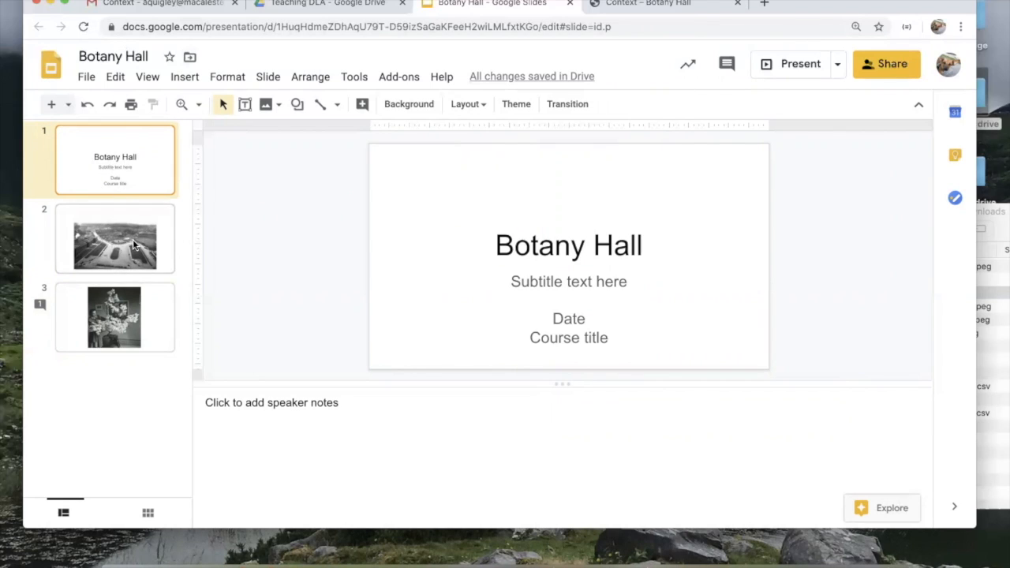
left_click(134, 291)
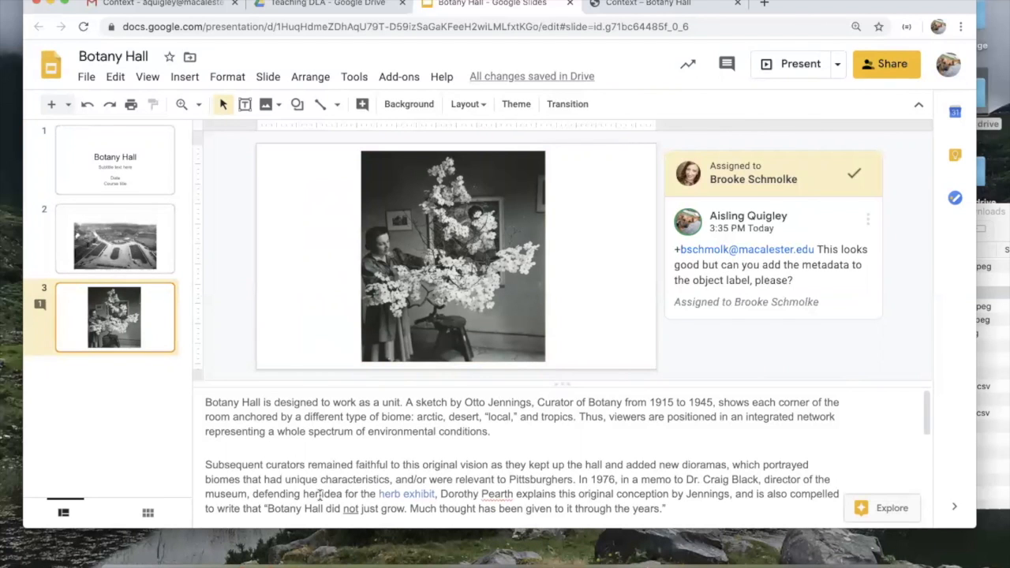
scroll(316, 481, "down", 10)
left_click(154, 212)
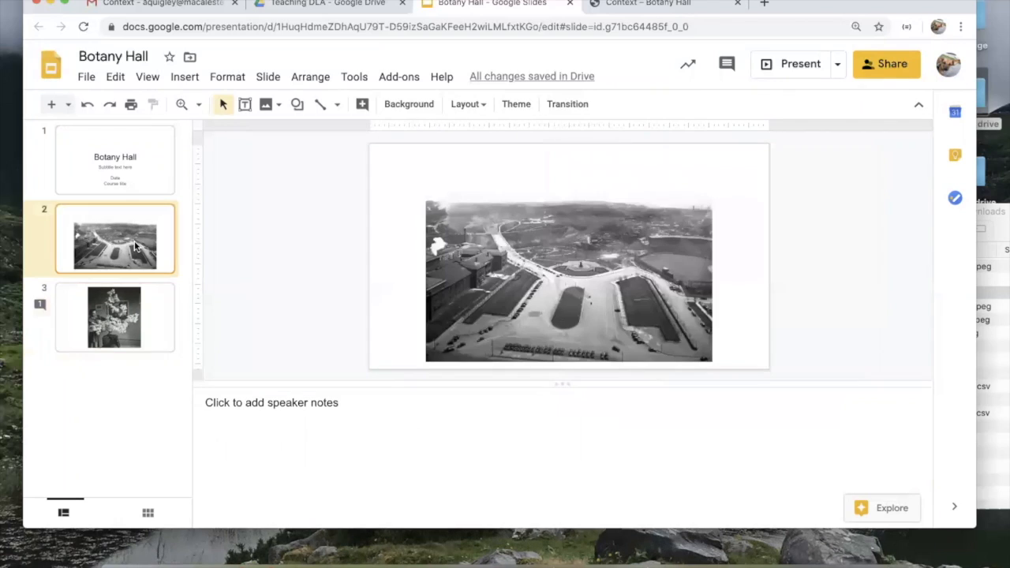
left_click(134, 181)
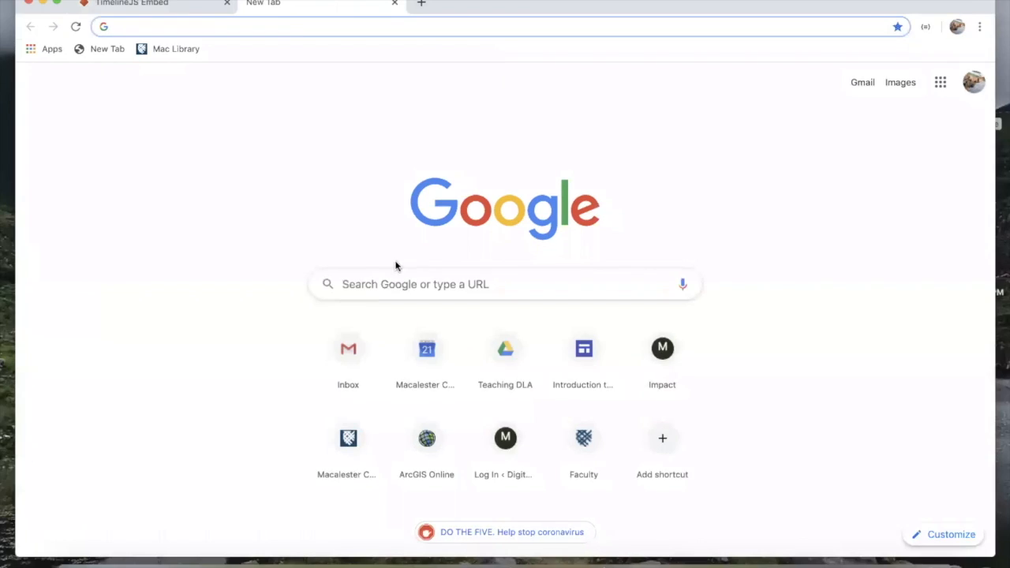
Step: Search Google for 'timeline js' and open the Timeline JS – Knight Lab result
left_click(392, 291)
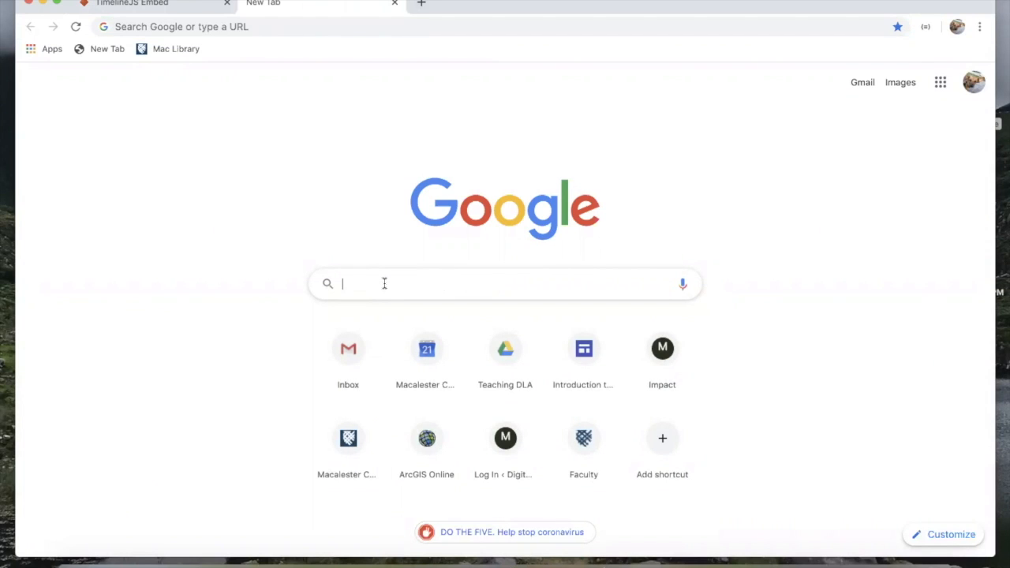
type("timel")
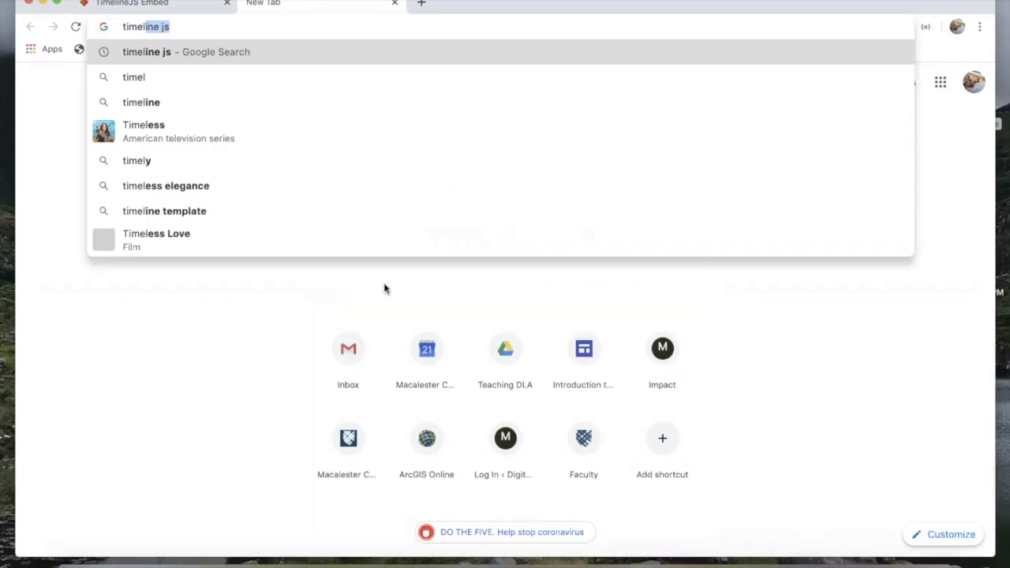
type("ine js")
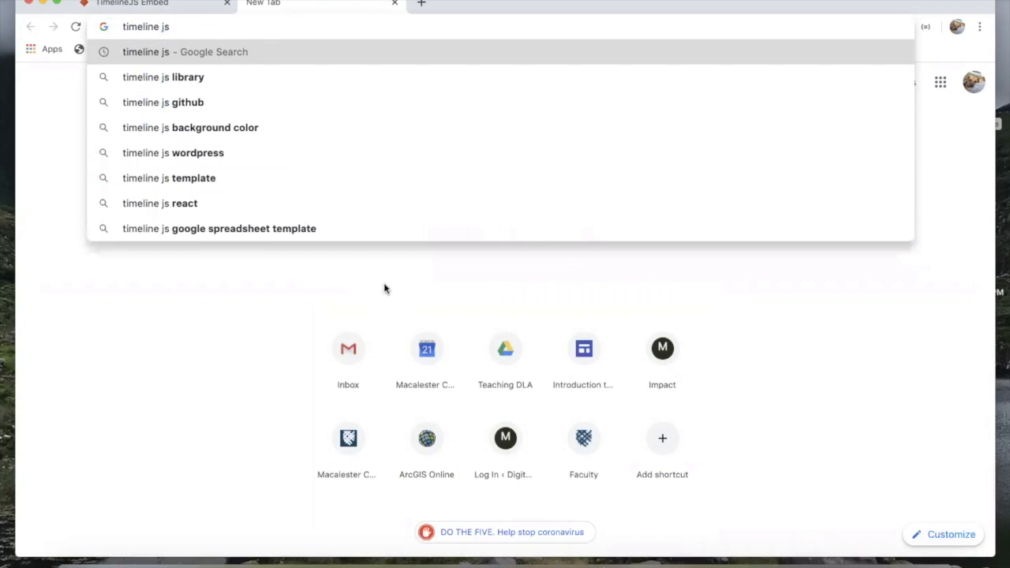
key("Return")
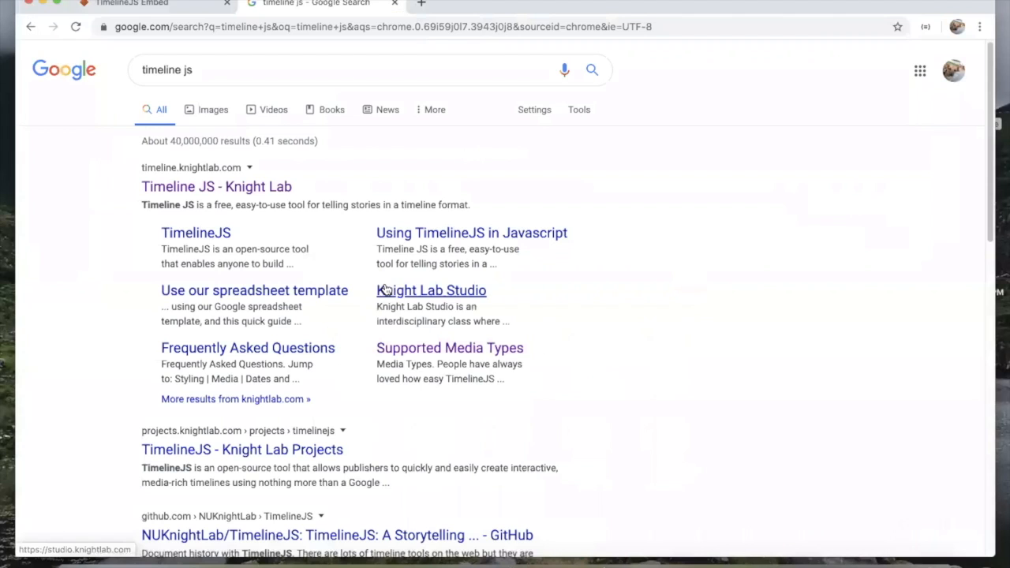
left_click(282, 187)
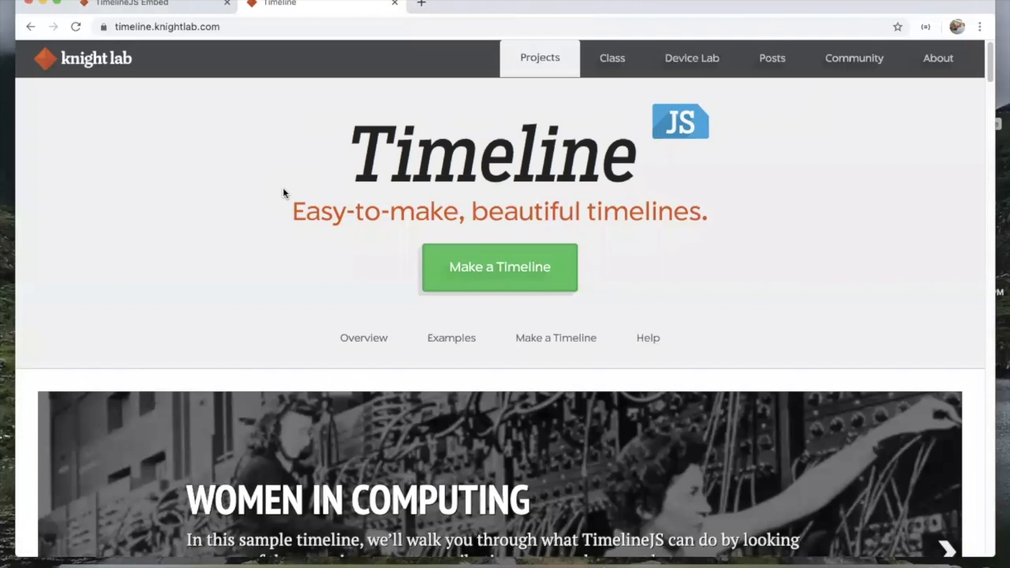
Step: Select the site's web address and scroll over the TimelineJS homepage
left_click_drag(219, 27, 108, 30)
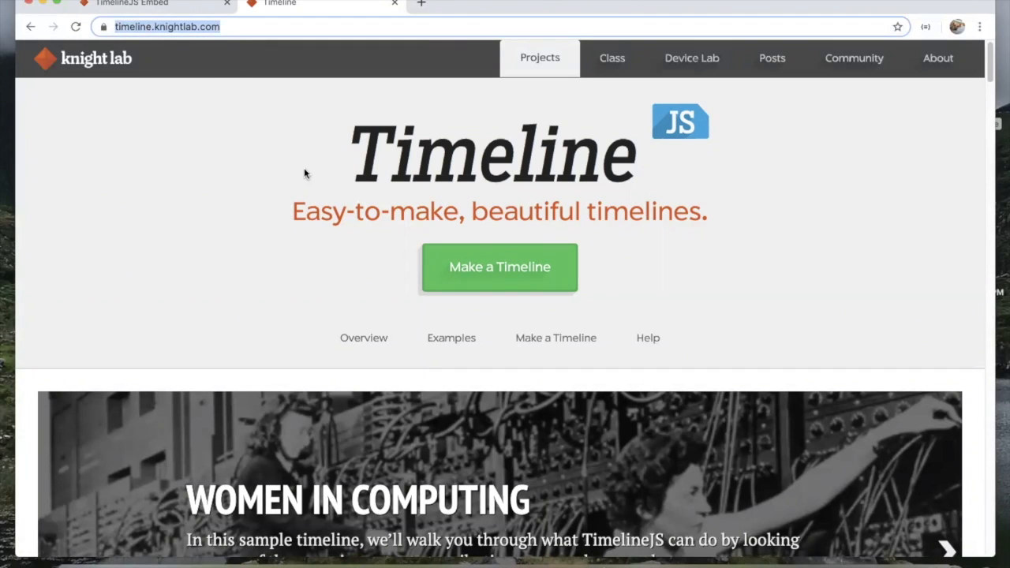
scroll(291, 265, "down", 5)
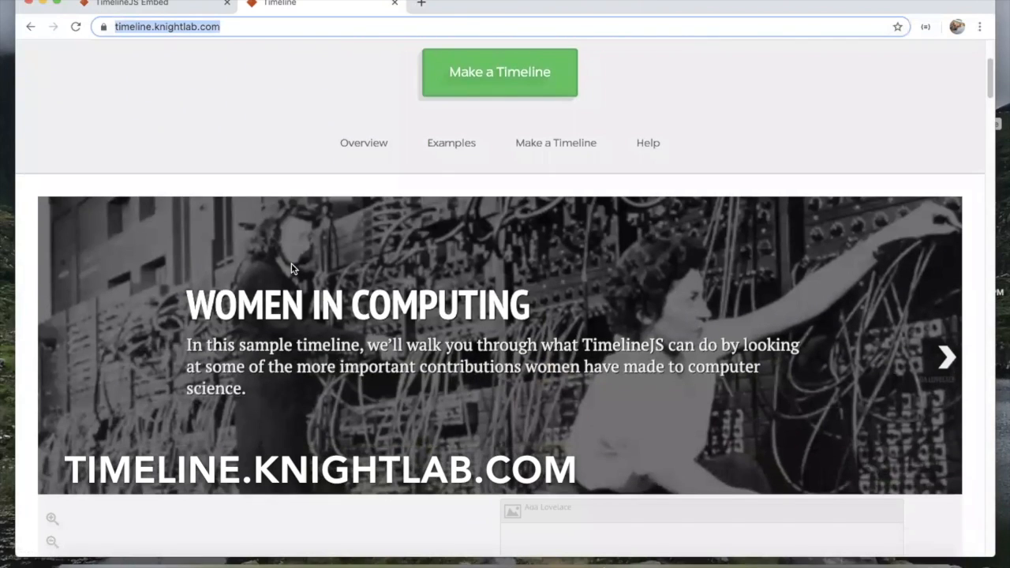
scroll(291, 269, "down", 1)
scroll(395, 299, "down", 5)
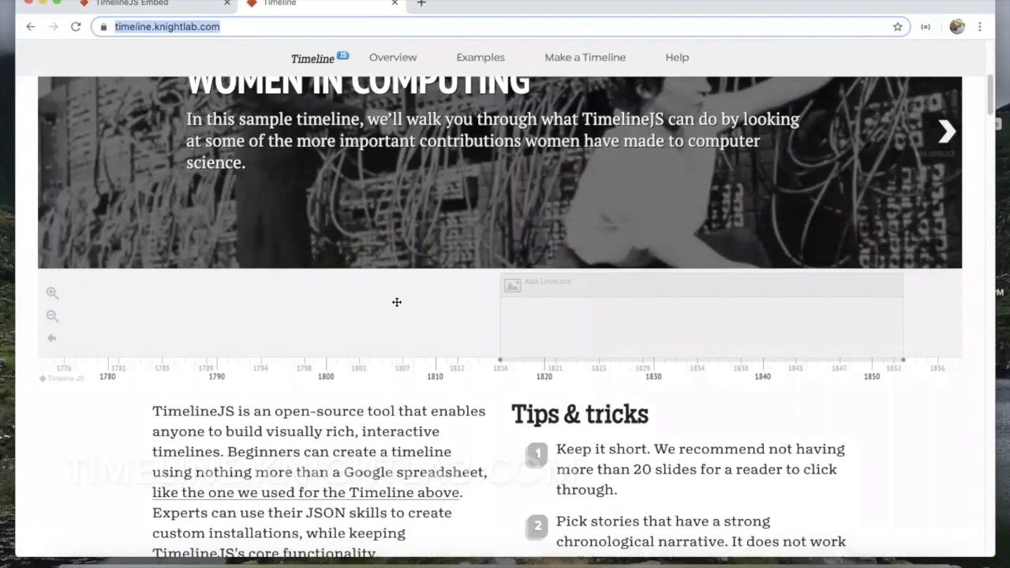
scroll(397, 302, "up", 5)
scroll(397, 303, "down", 3)
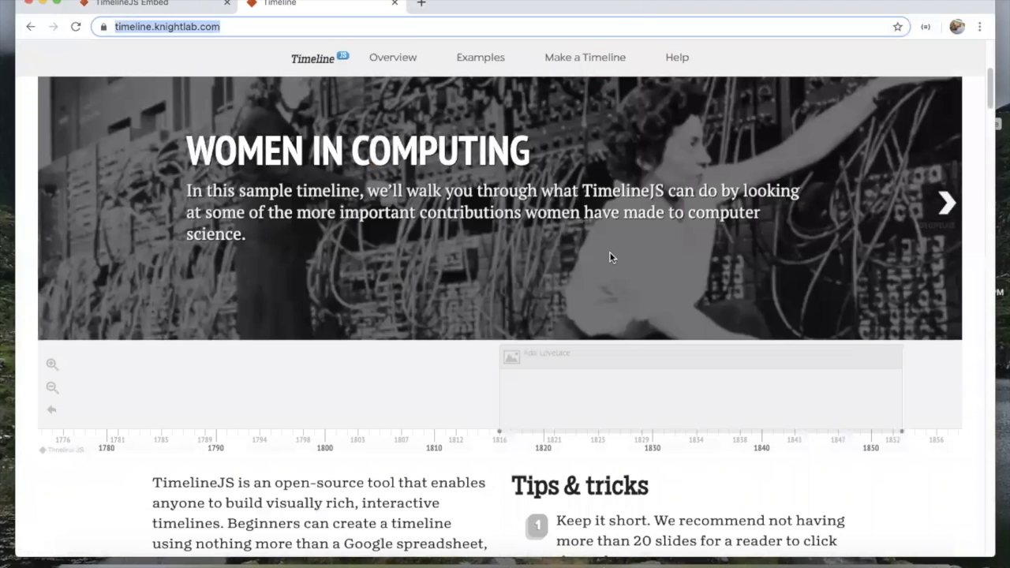
scroll(611, 257, "up", 3)
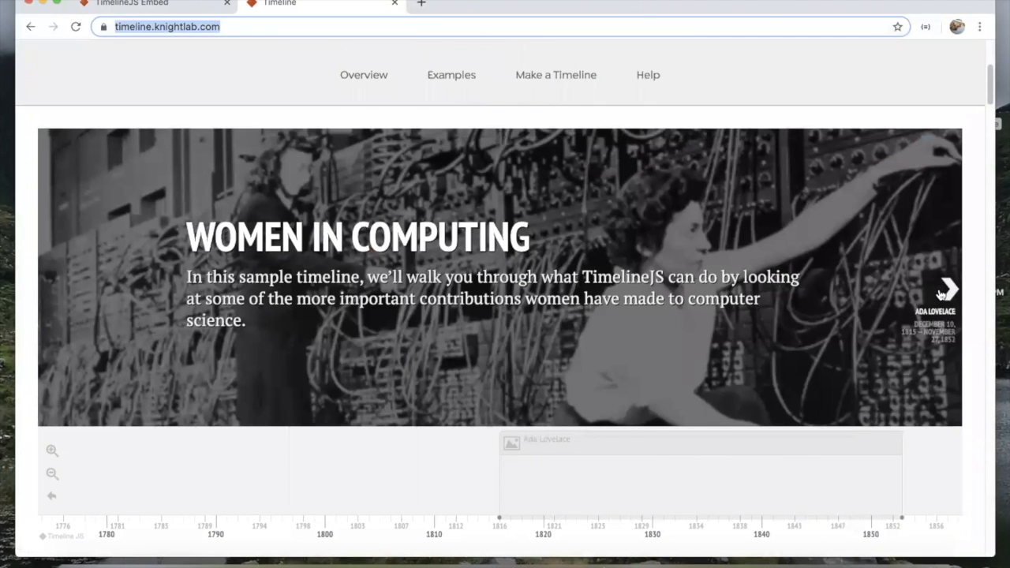
Step: Step the sample timeline from Ada Lovelace through to Contributions to Space Exploration
left_click(941, 294)
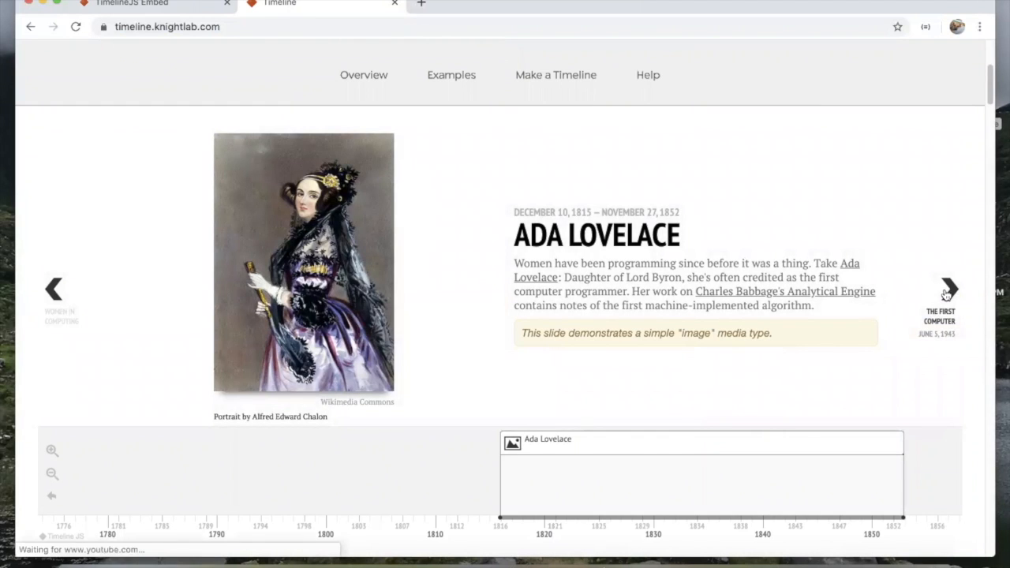
left_click(947, 295)
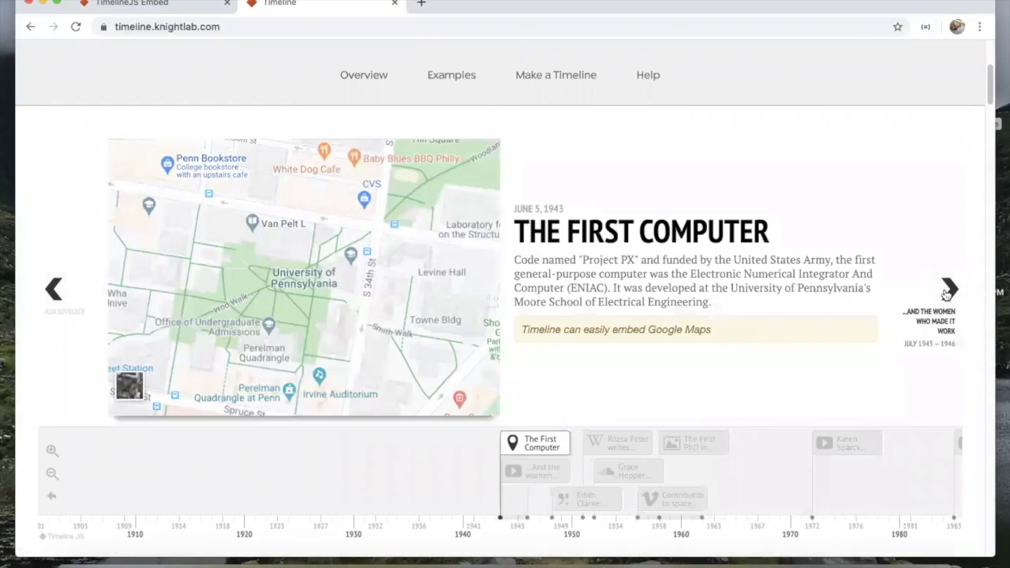
left_click(947, 294)
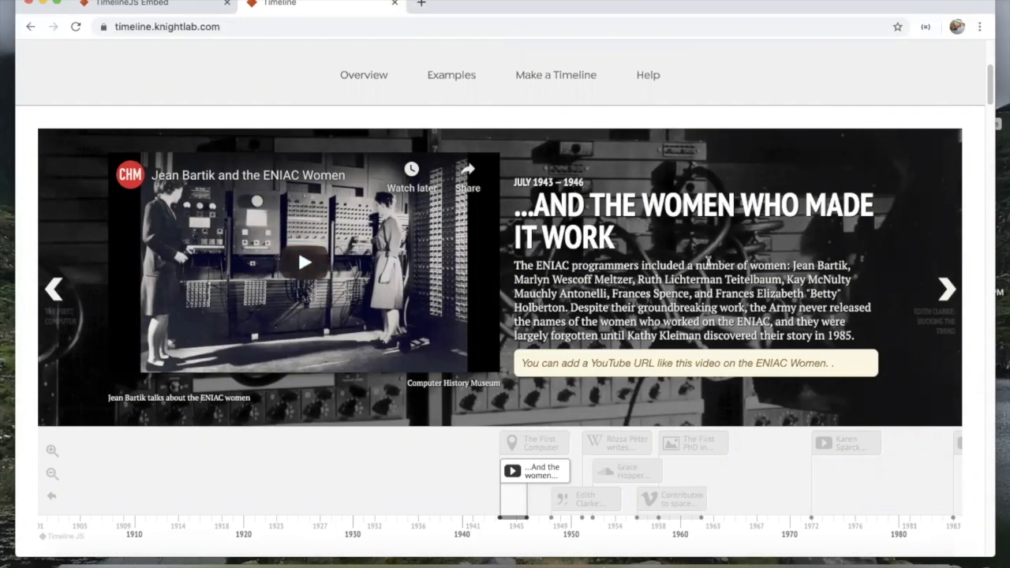
left_click(946, 294)
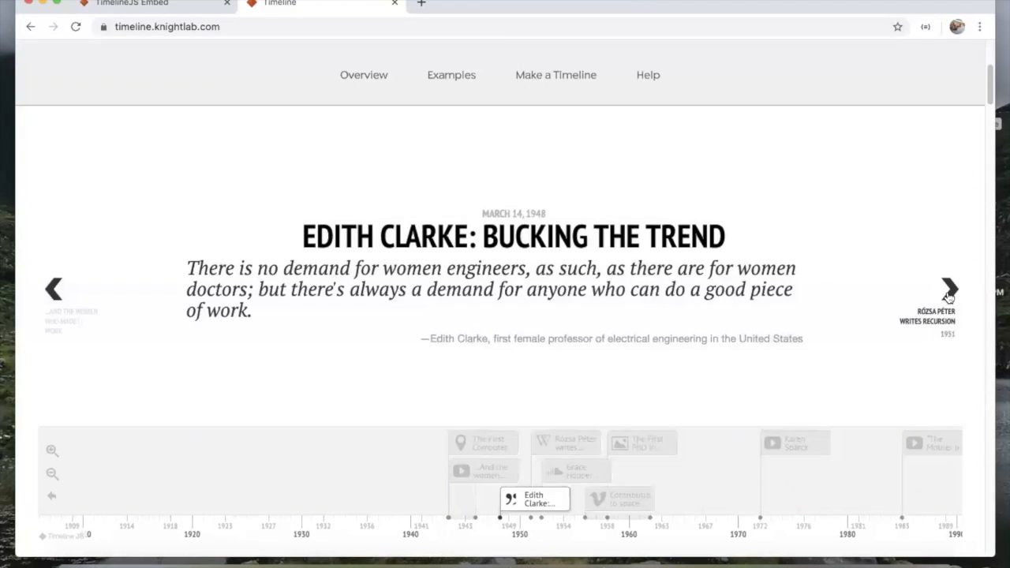
left_click(949, 291)
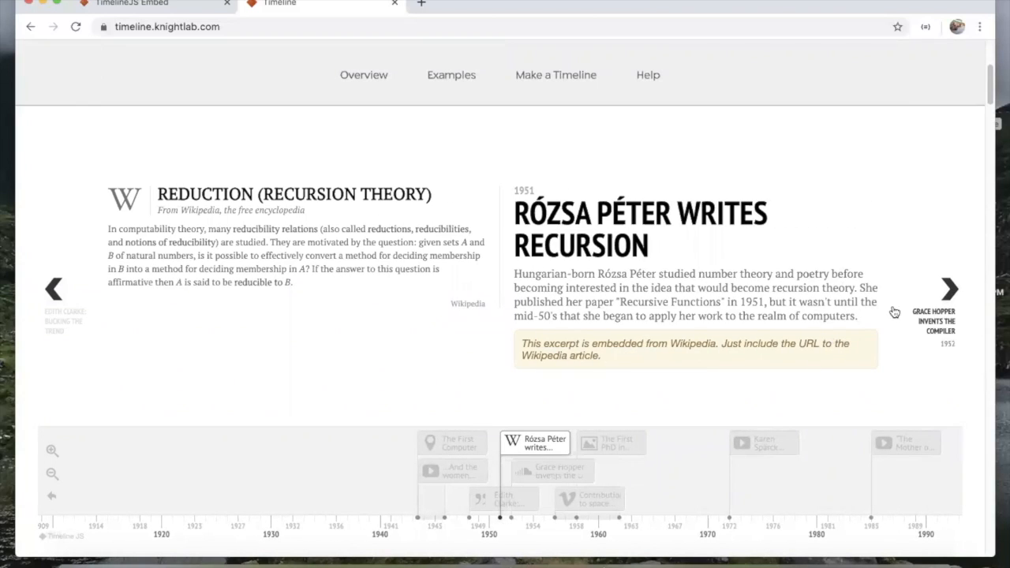
left_click(932, 298)
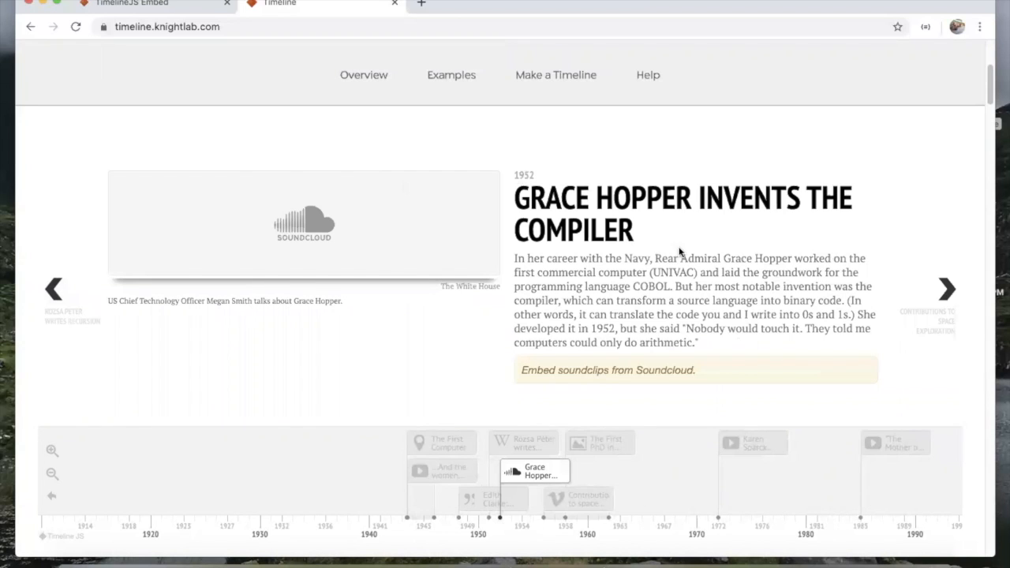
left_click(952, 295)
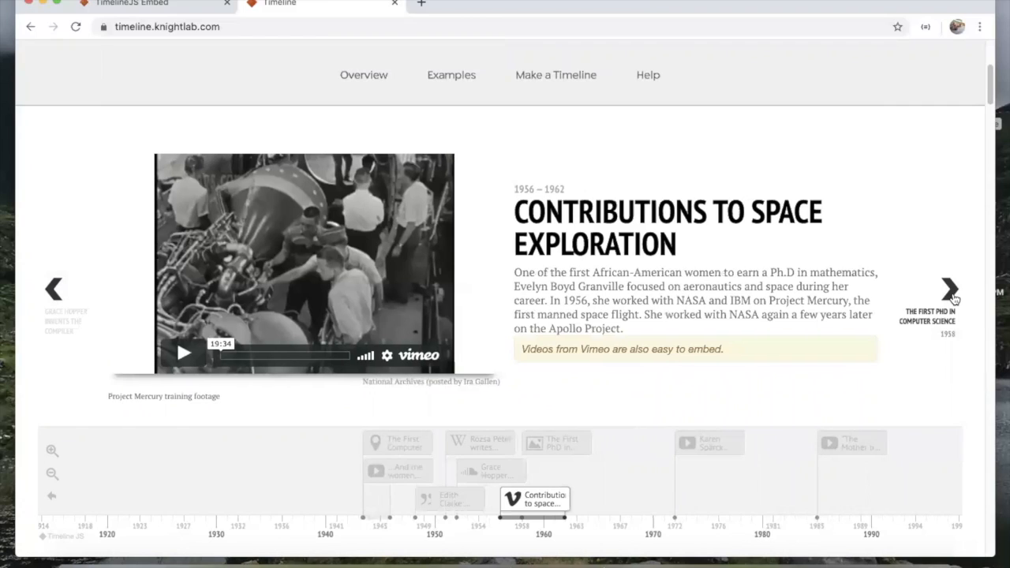
Step: Go to the Make a Timeline section and open Get the Spreadsheet Template in a new tab
scroll(868, 285, "down", 1)
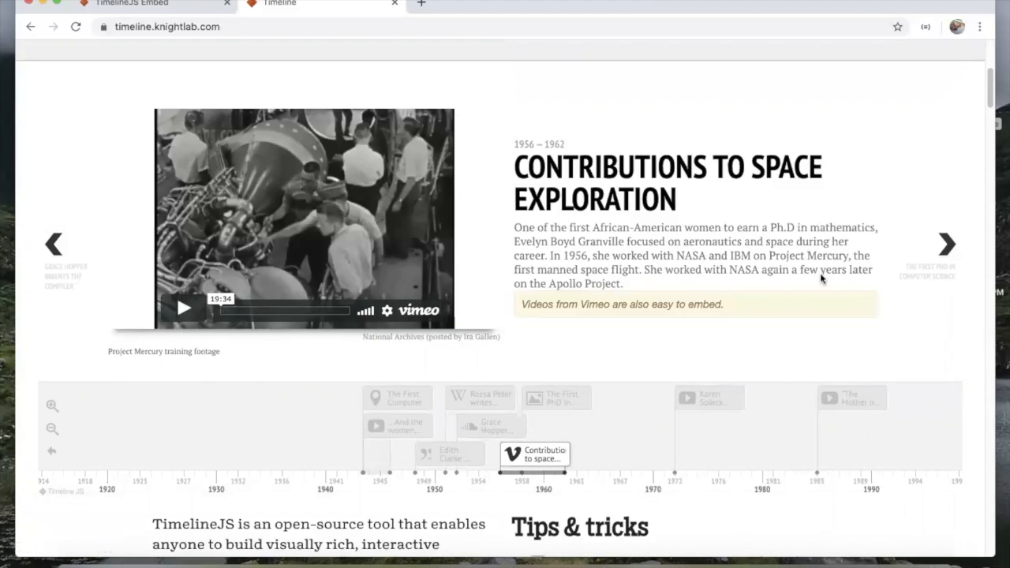
scroll(353, 155, "up", 5)
scroll(353, 156, "down", 5)
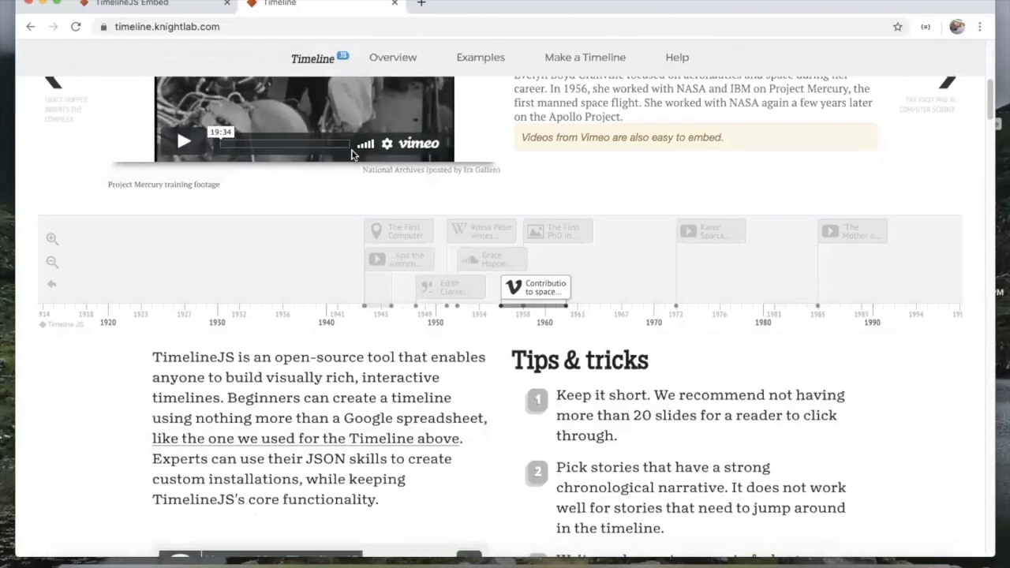
scroll(337, 217, "down", 2)
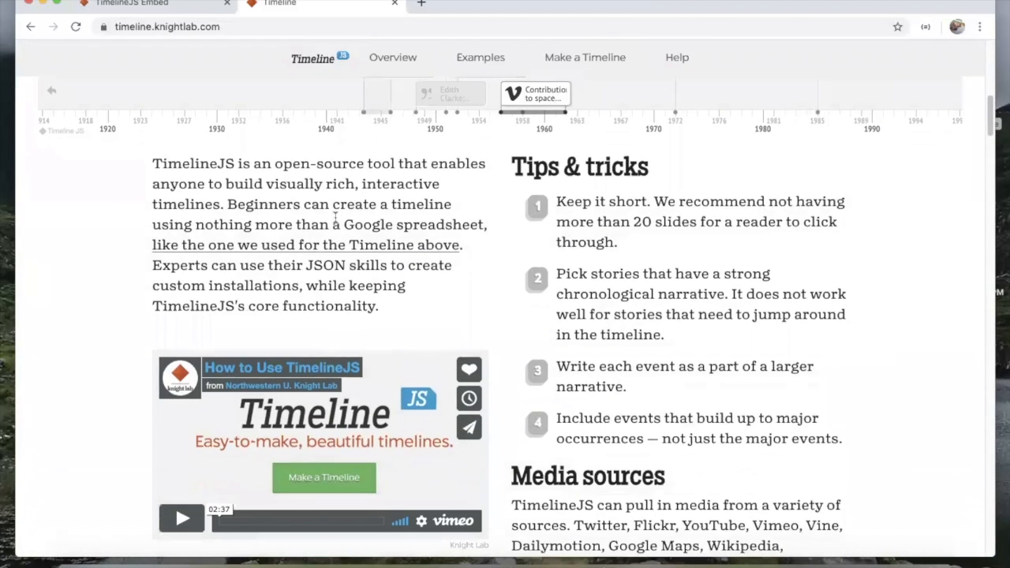
scroll(335, 217, "down", 2)
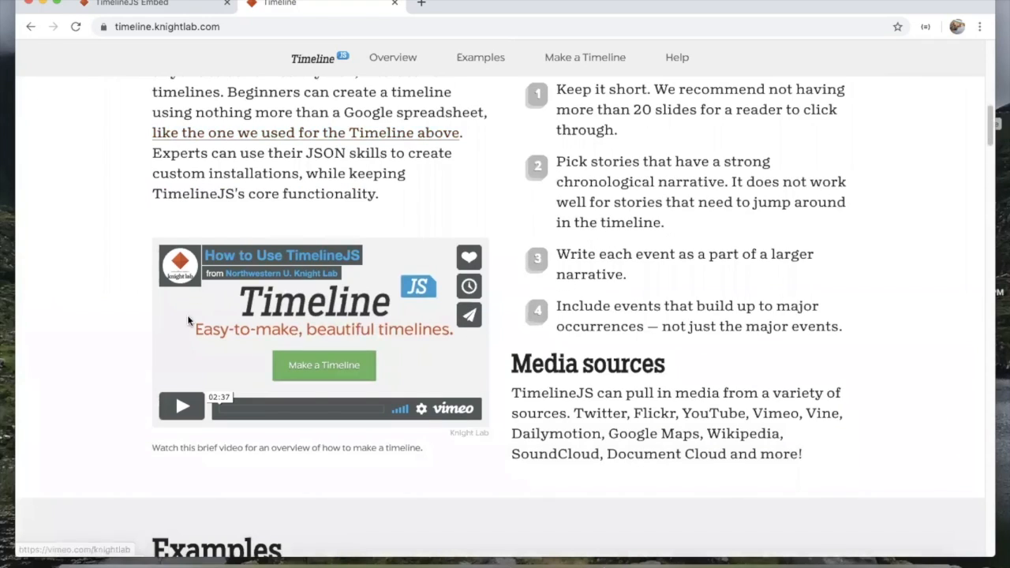
scroll(110, 389, "up", 1)
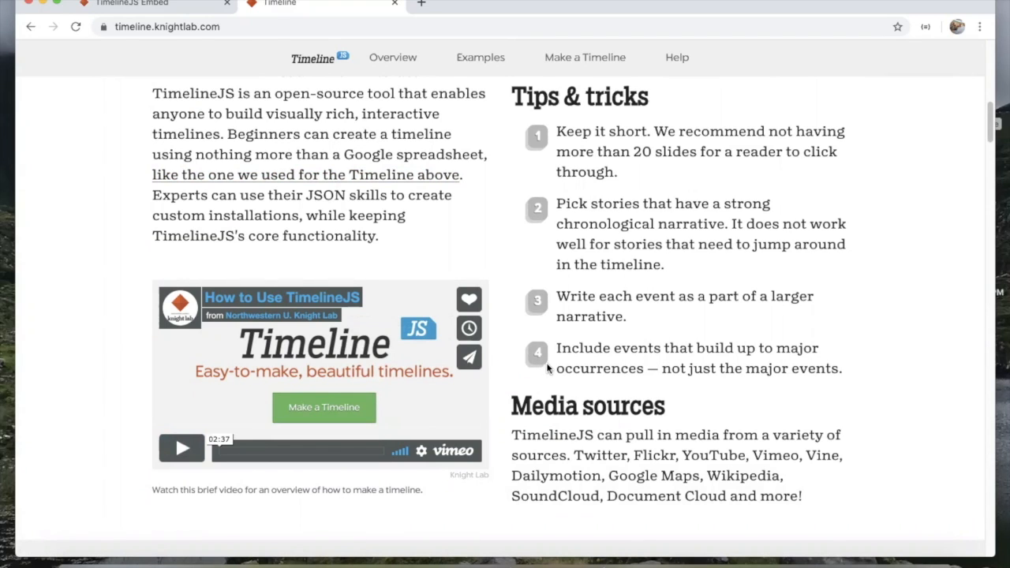
scroll(549, 365, "up", 1)
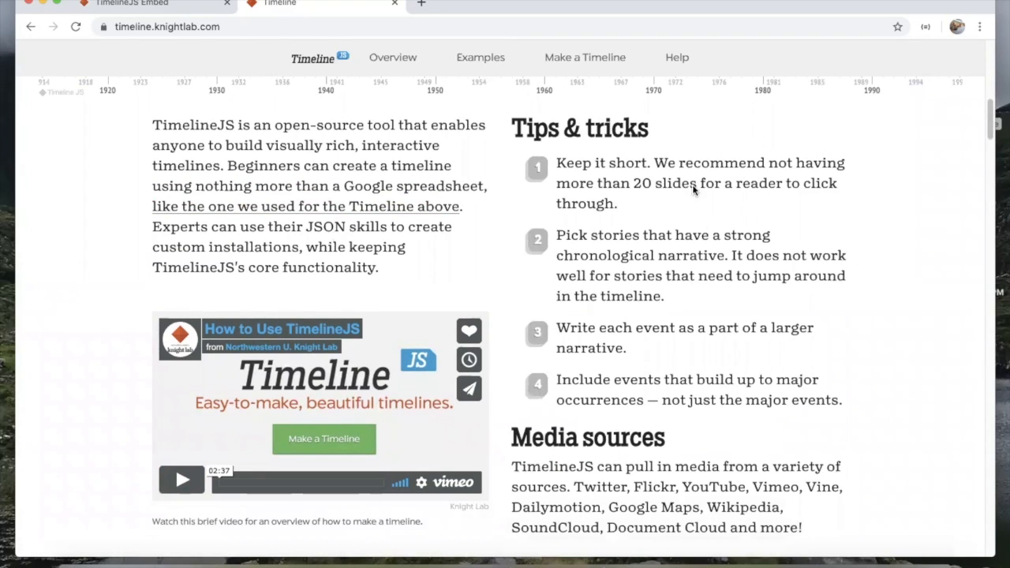
scroll(656, 419, "down", 5)
scroll(656, 418, "down", 5)
scroll(656, 417, "up", 15)
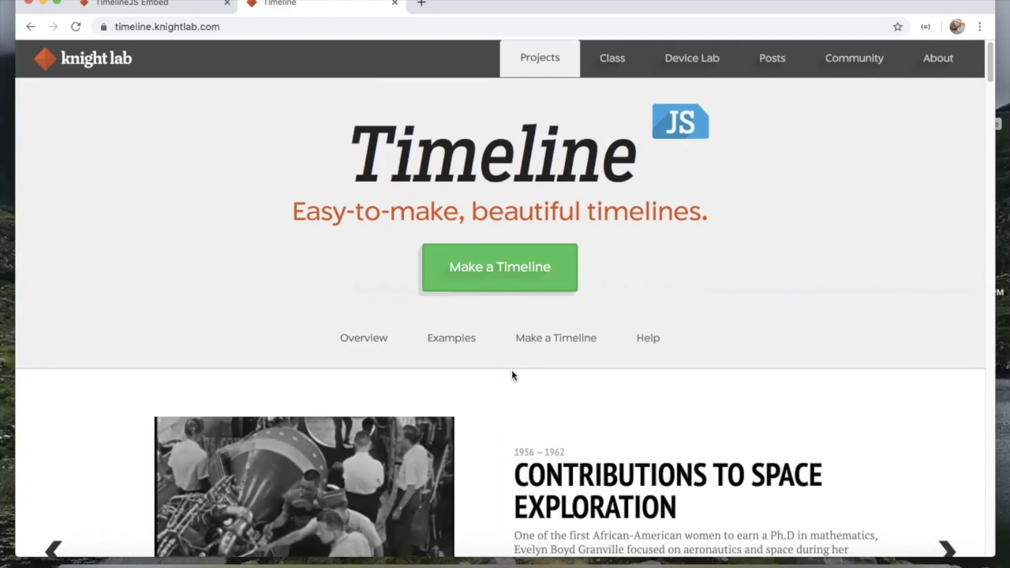
left_click(490, 281)
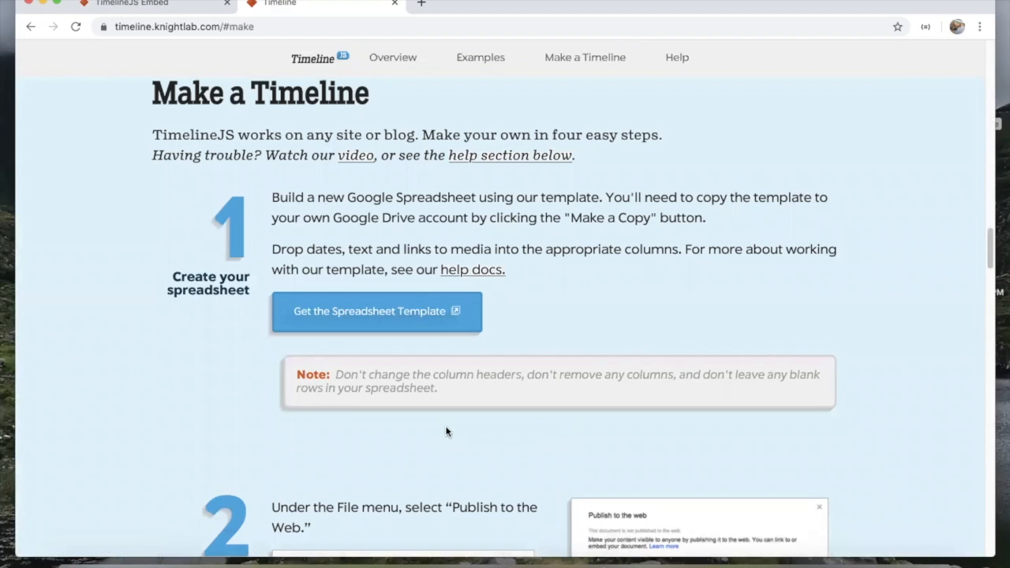
scroll(446, 431, "down", 1)
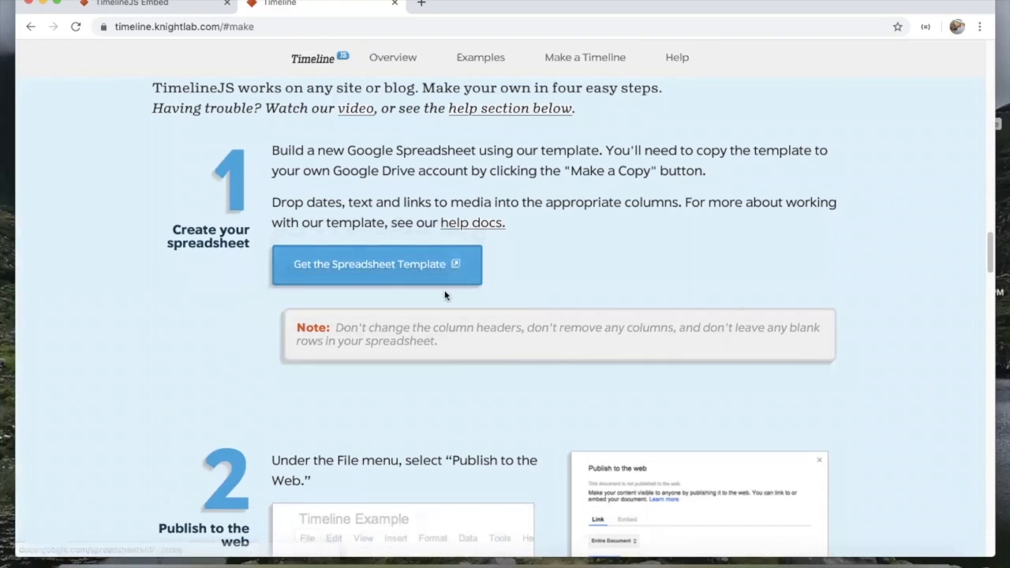
left_click(365, 278)
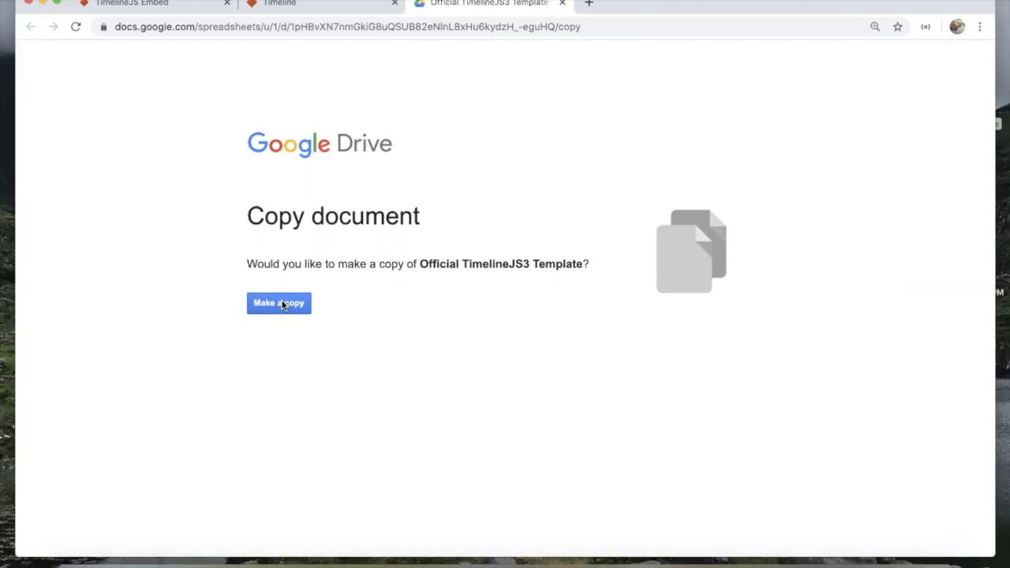
Step: Confirm Make a copy to create 'Copy of Official TimelineJS3 Template'
left_click(281, 302)
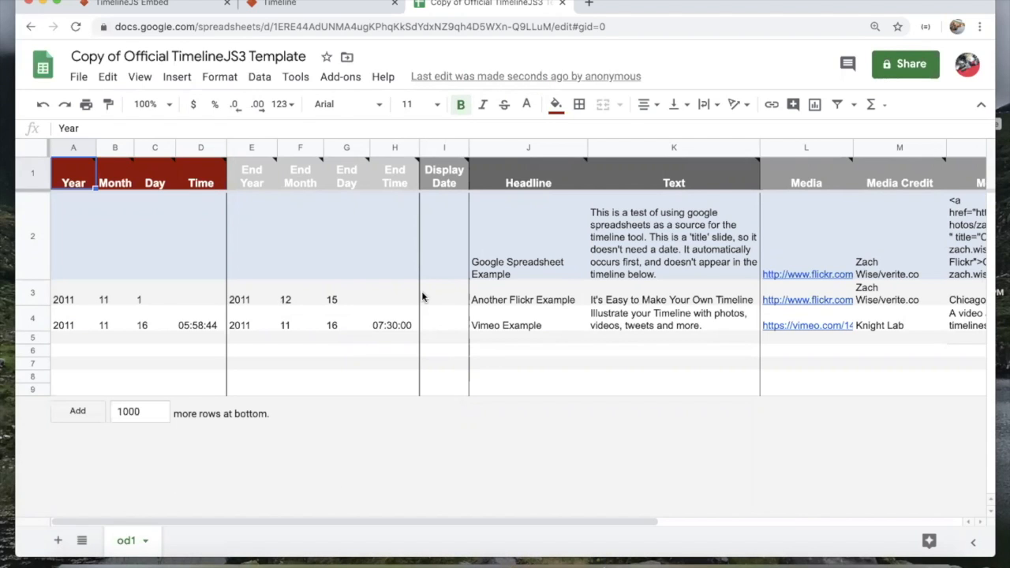
scroll(422, 296, "right", 5)
scroll(422, 296, "right", 1)
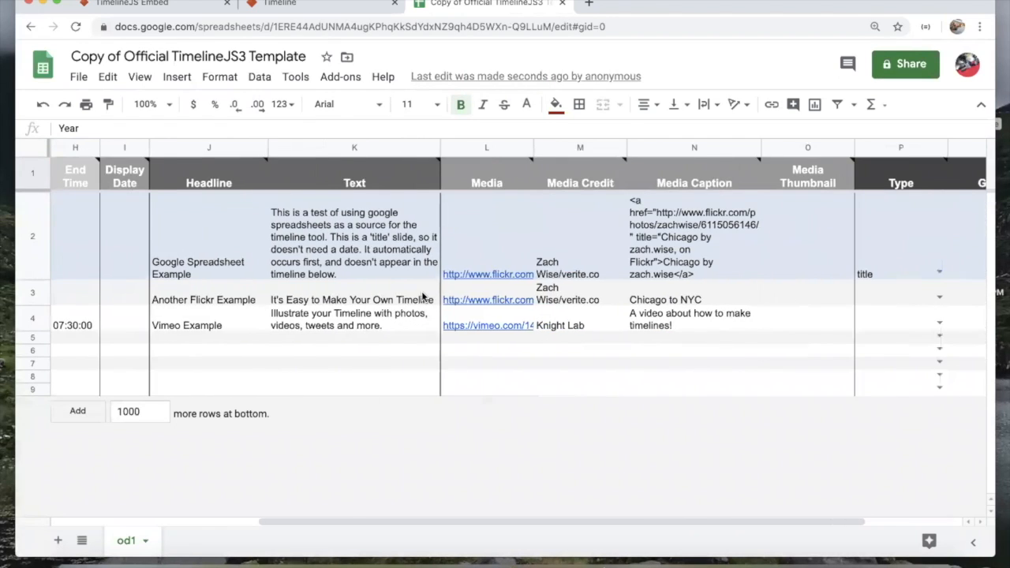
scroll(422, 296, "right", 3)
scroll(423, 296, "left", 10)
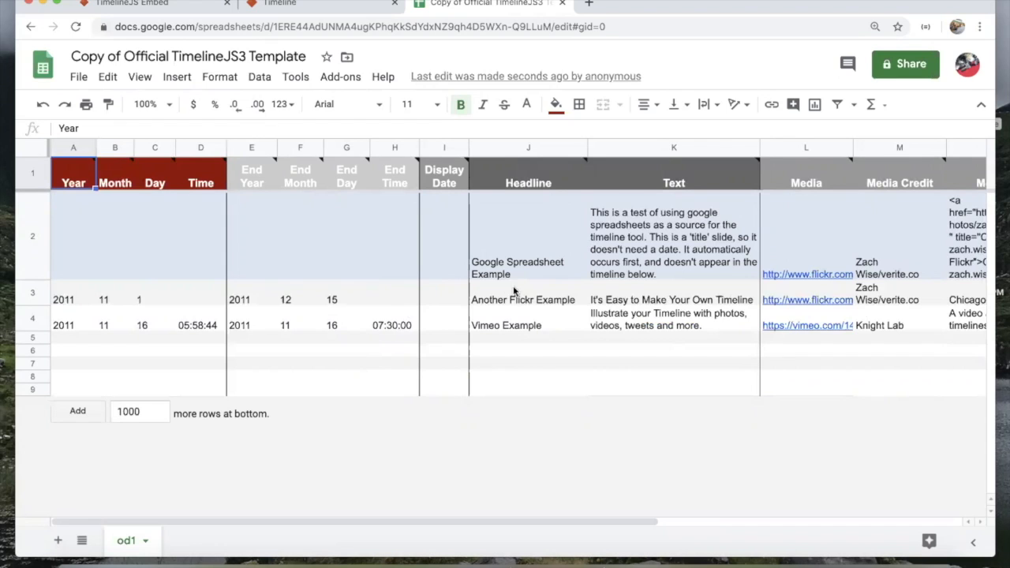
scroll(600, 265, "right", 2)
scroll(600, 264, "left", 2)
left_click(284, 8)
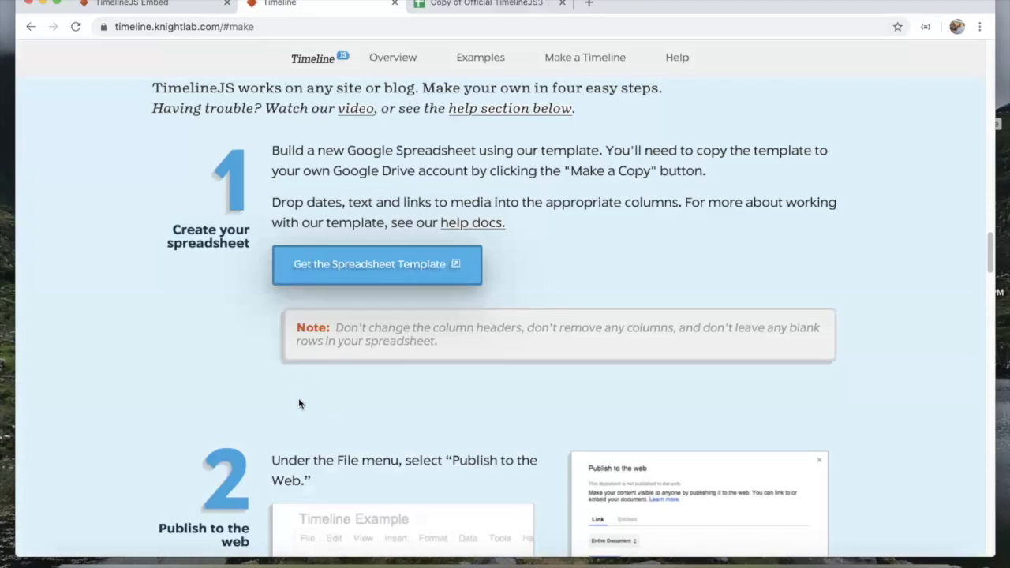
scroll(304, 427, "down", 5)
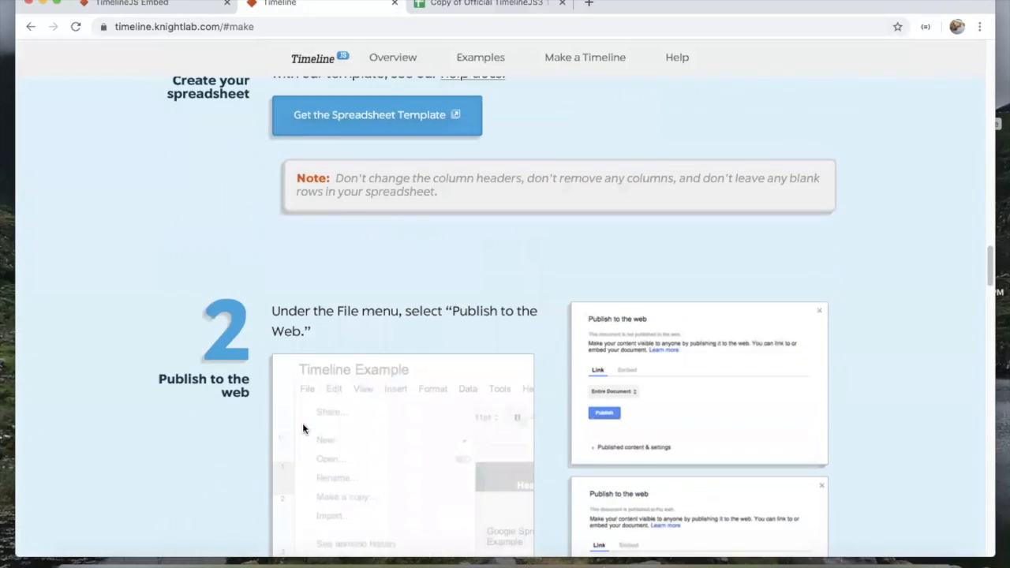
scroll(302, 423, "down", 1)
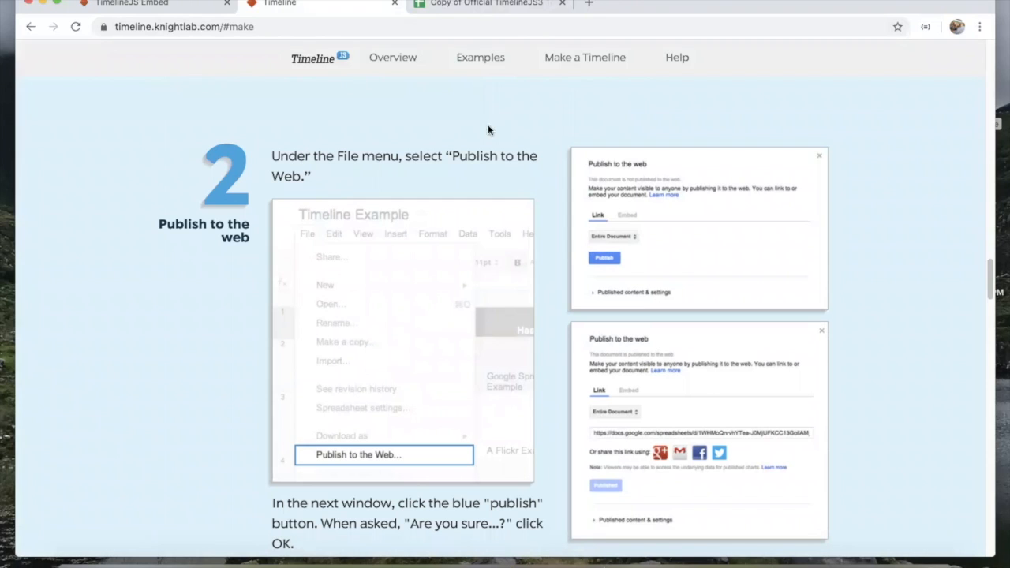
left_click(487, 8)
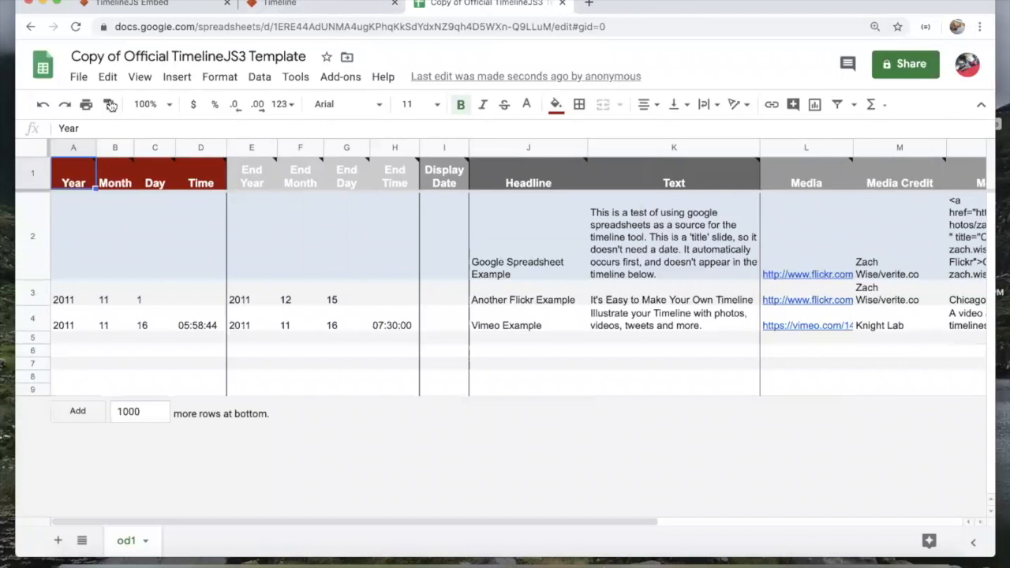
Step: Publish the entire spreadsheet to the web via File > Publish to the web
left_click(79, 78)
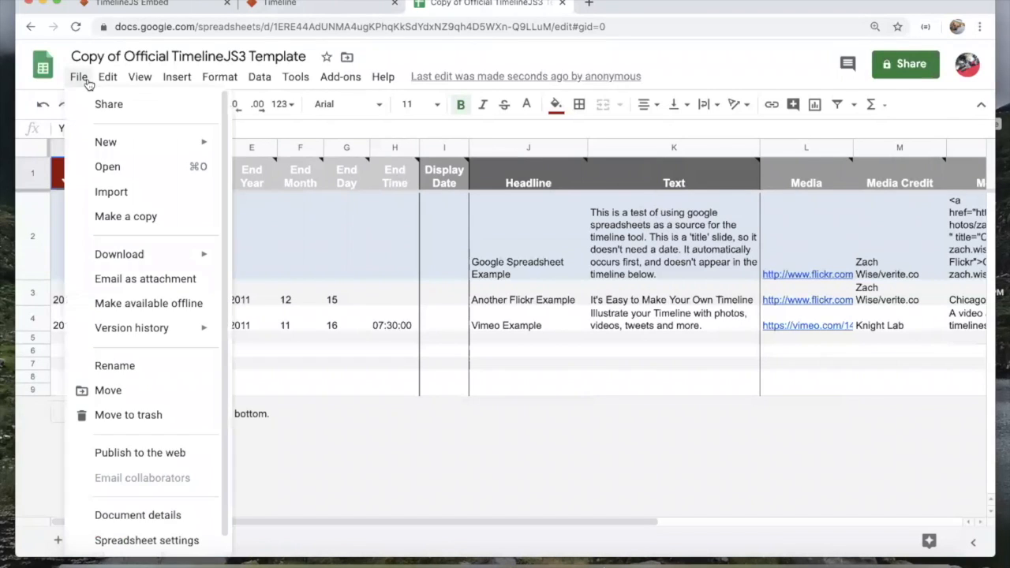
scroll(127, 446, "down", 1)
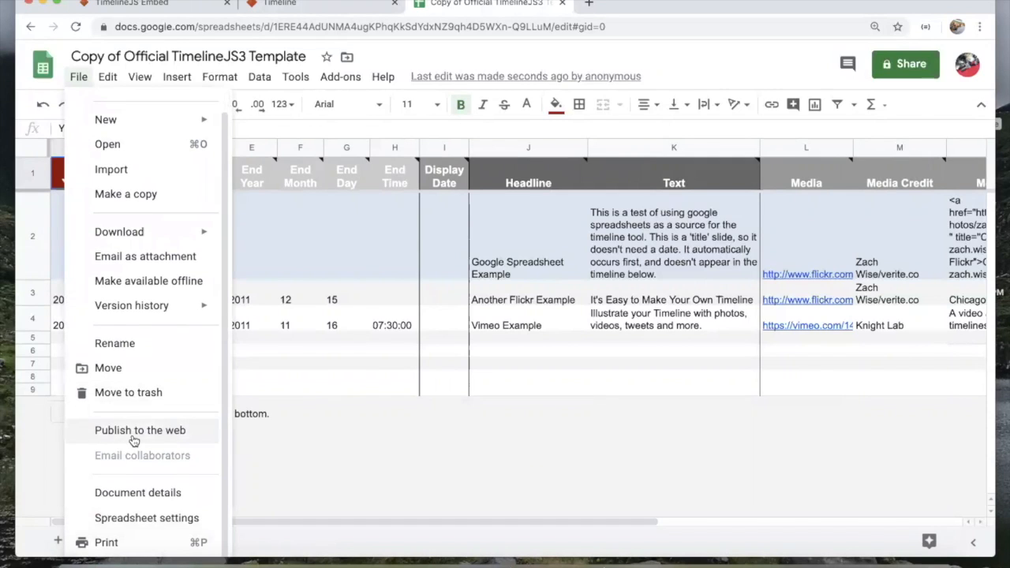
left_click(131, 434)
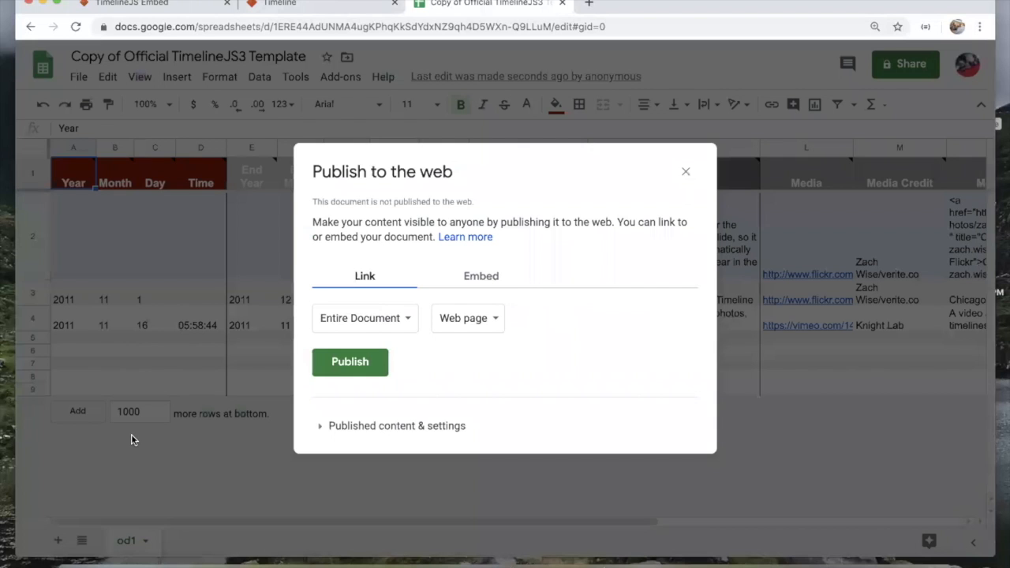
left_click(352, 372)
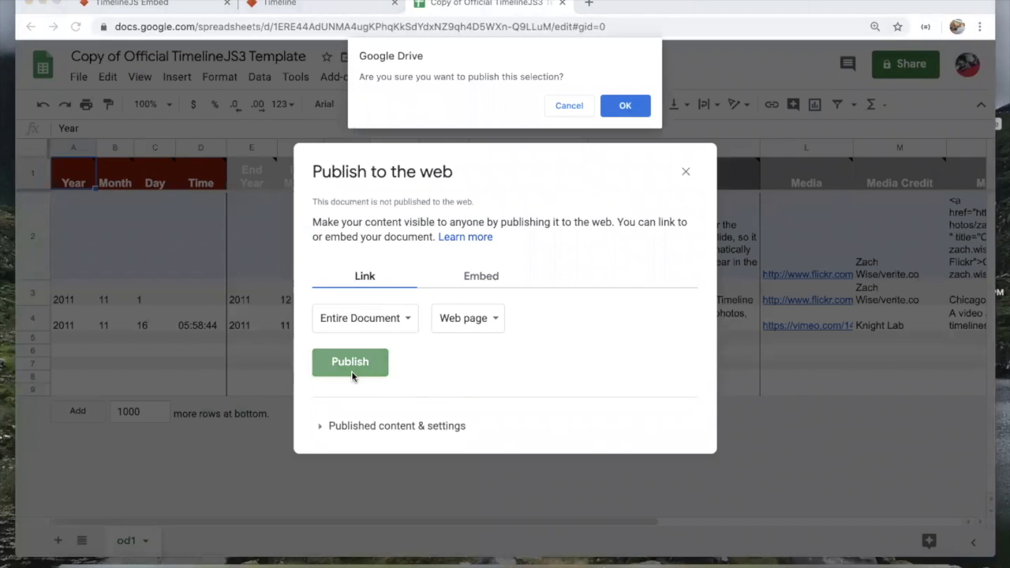
left_click(631, 111)
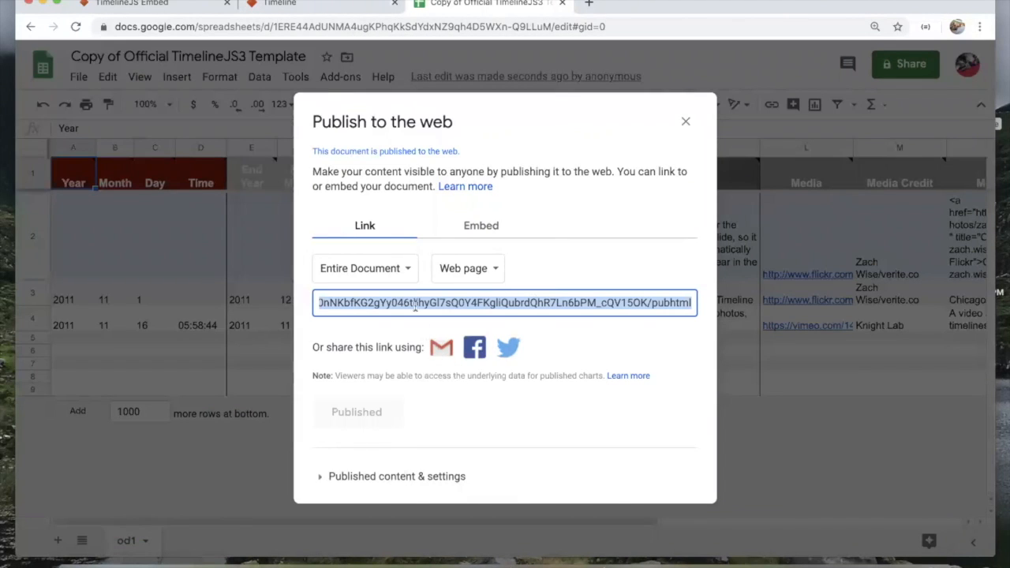
Step: Close the publish settings and copy the spreadsheet's full URL from the address bar
double_click(414, 306)
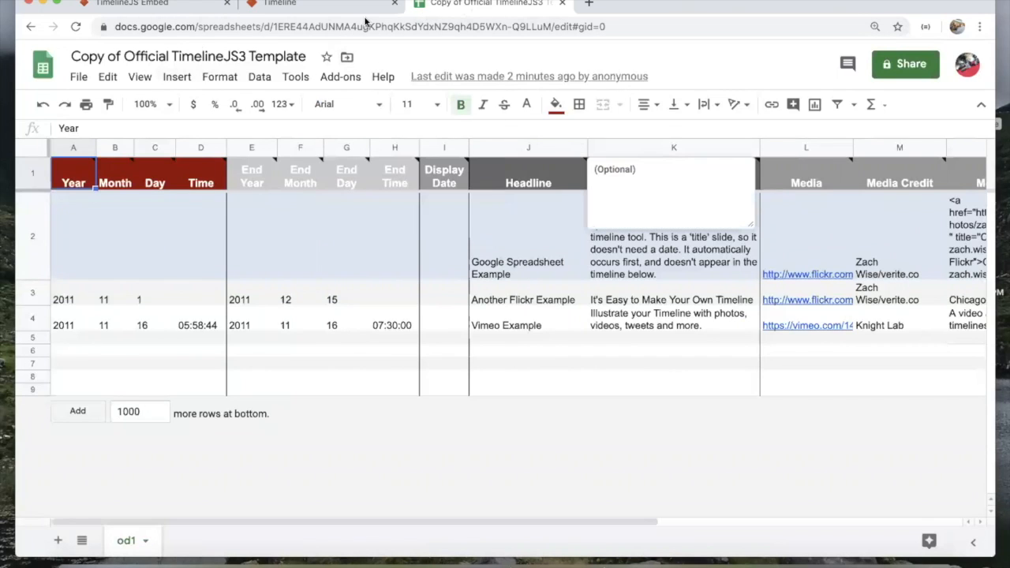
left_click(318, 27)
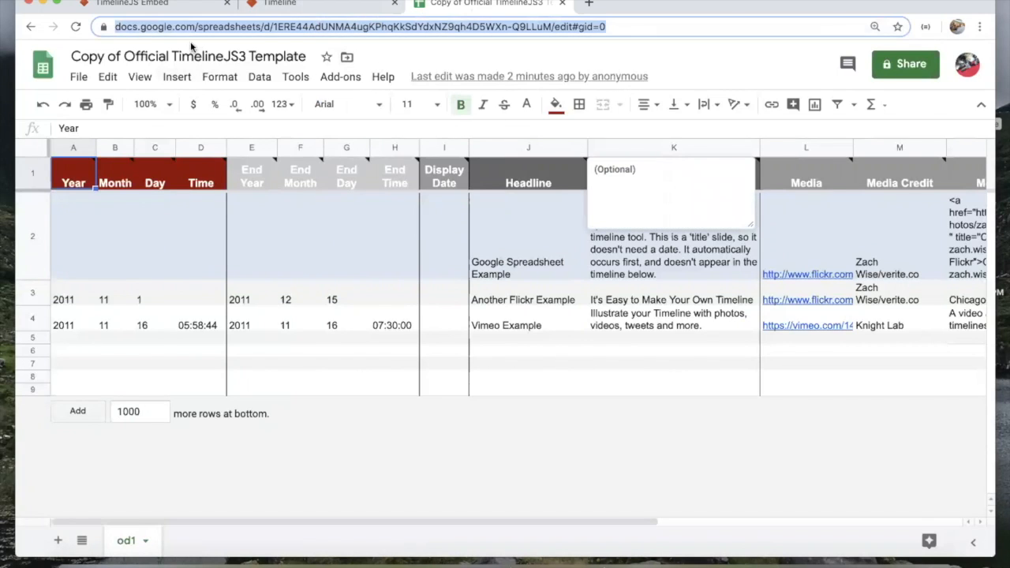
left_click(79, 76)
left_click(105, 426)
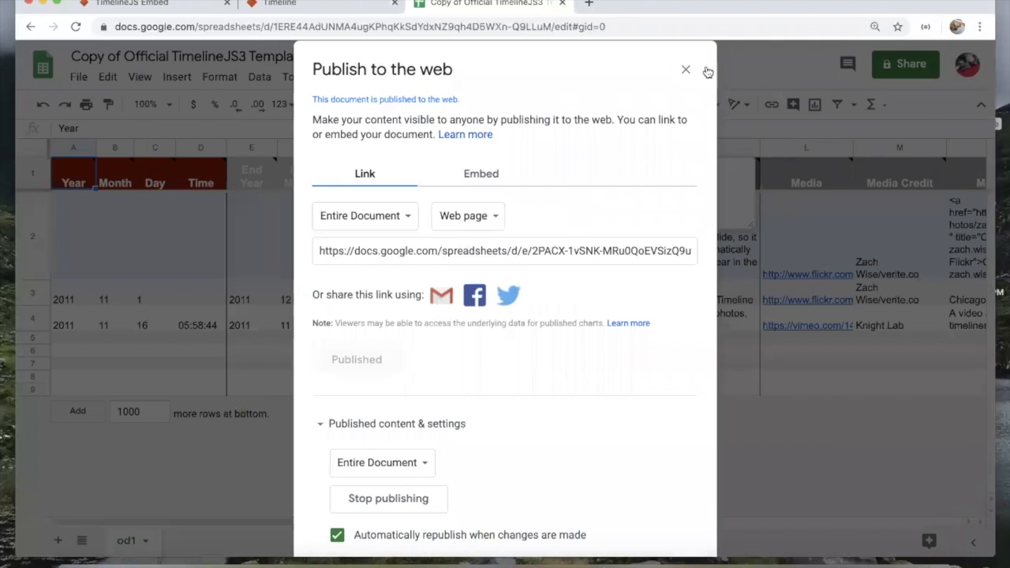
left_click(686, 71)
left_click(452, 27)
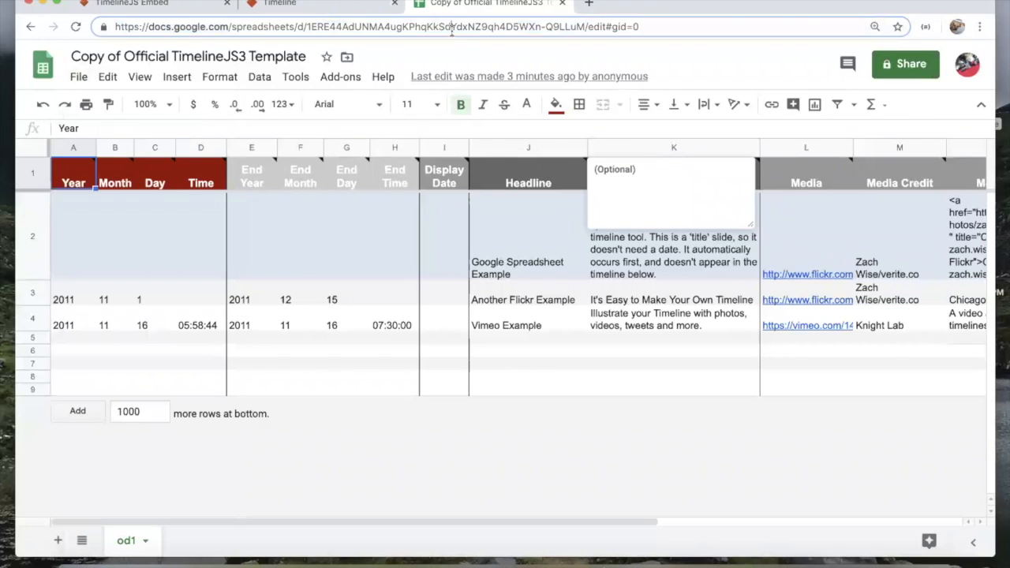
left_click(360, 8)
left_click(437, 12)
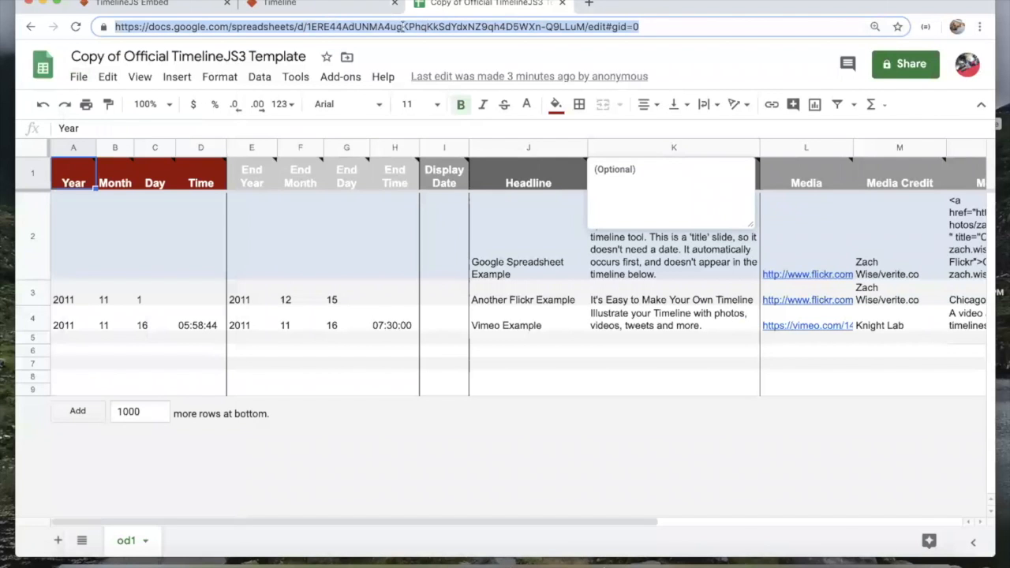
Step: Replace the Google Spreadsheet URL in TimelineJS with the copied sheet's URL to generate the timeline
left_click(354, 10)
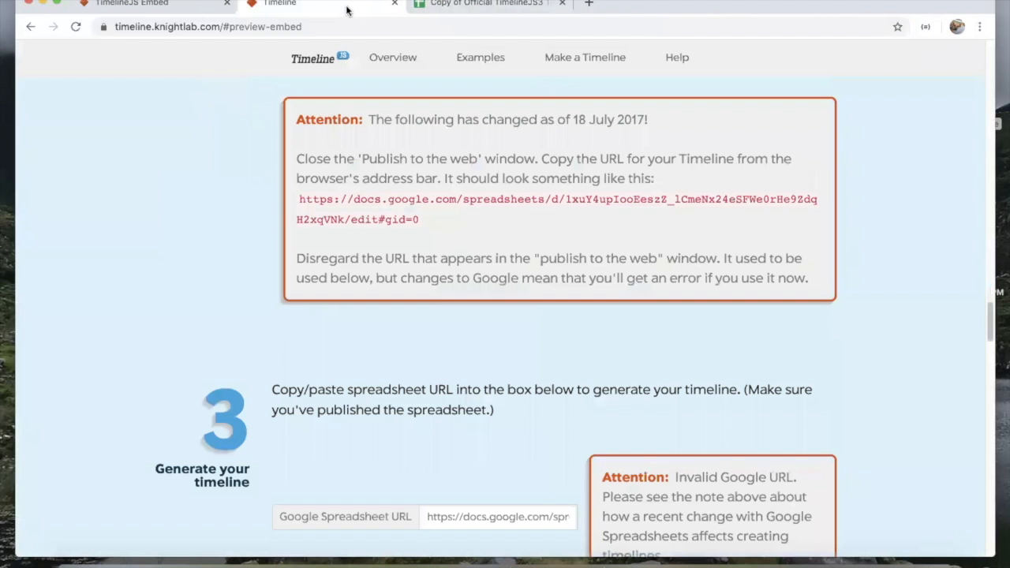
scroll(380, 319, "down", 5)
scroll(380, 319, "down", 5)
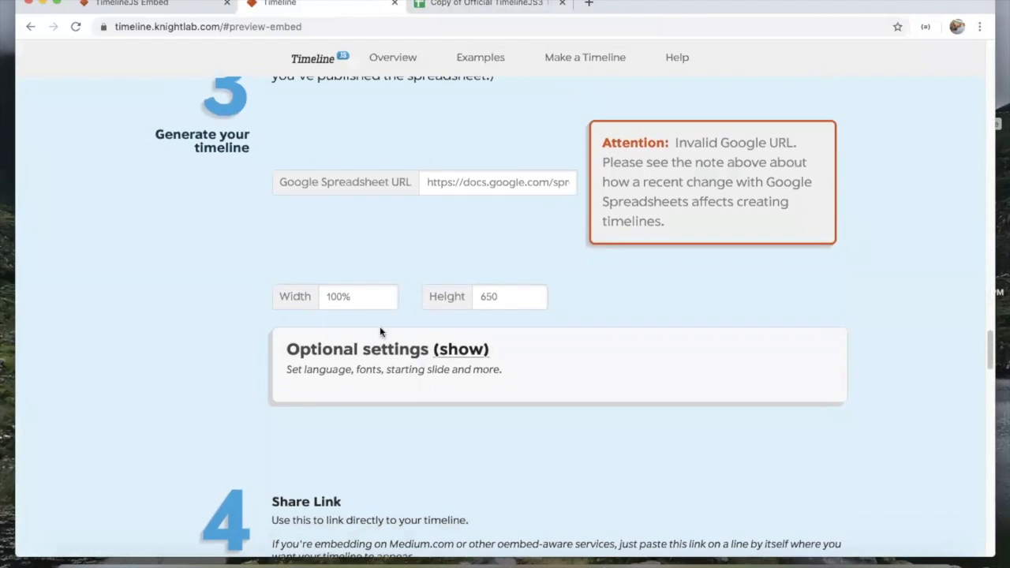
scroll(433, 368, "up", 7)
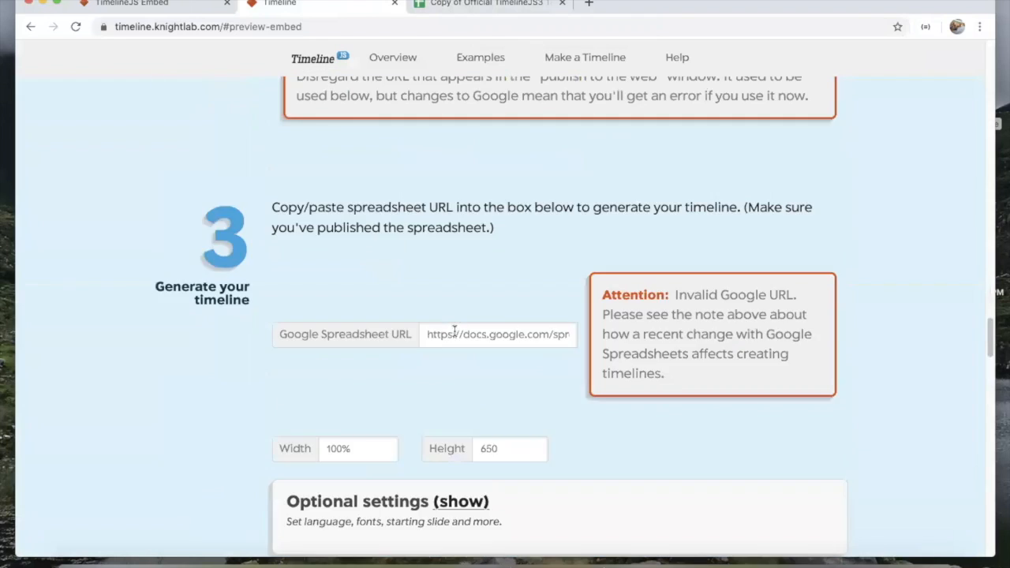
scroll(454, 329, "down", 1)
triple_click(455, 373)
key("super+v")
key("Tab")
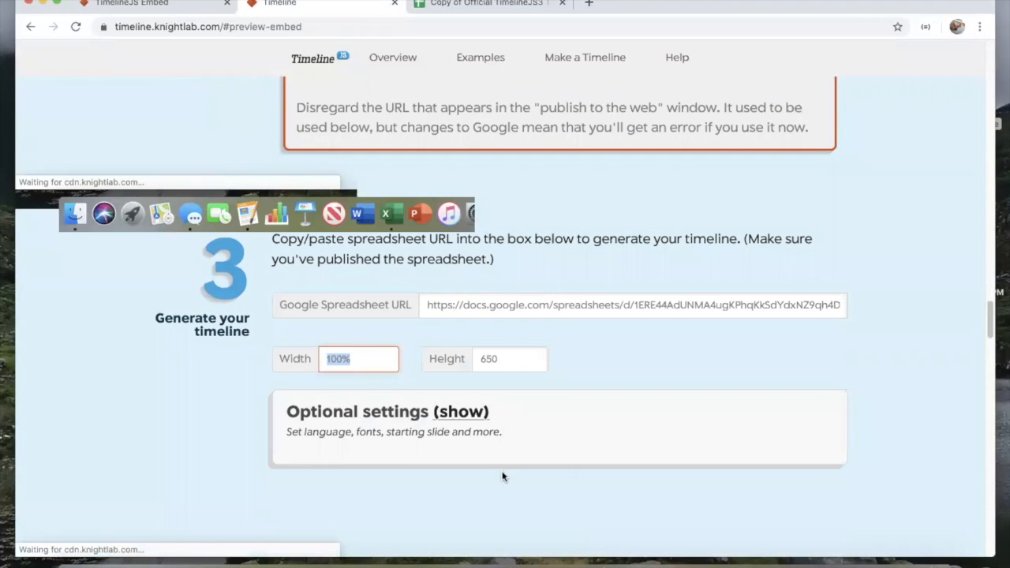
Step: Copy the generated Share Link and paste it into a new browser tab
scroll(550, 371, "down", 1)
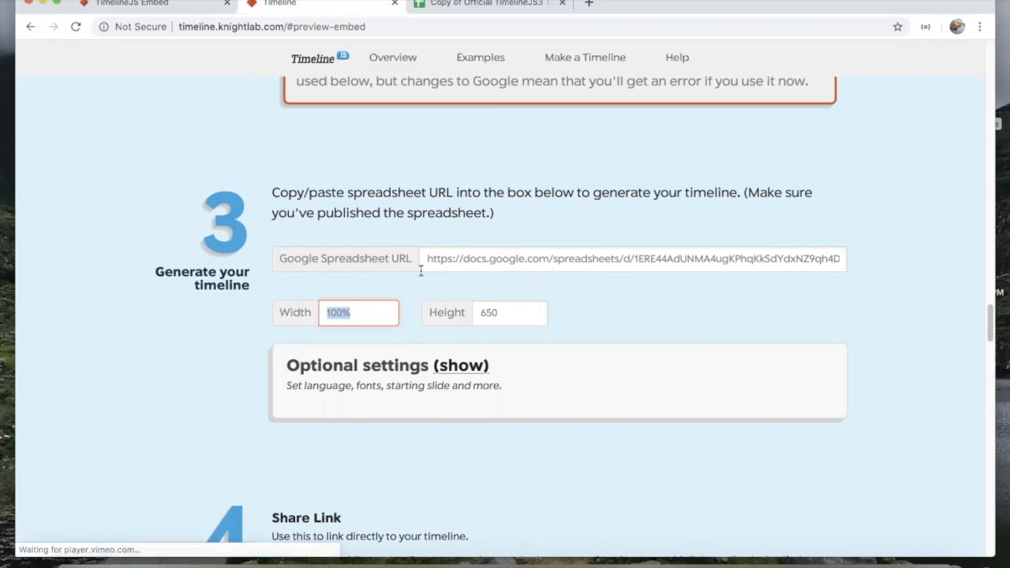
scroll(421, 274, "down", 2)
scroll(421, 274, "down", 4)
scroll(429, 413, "down", 1)
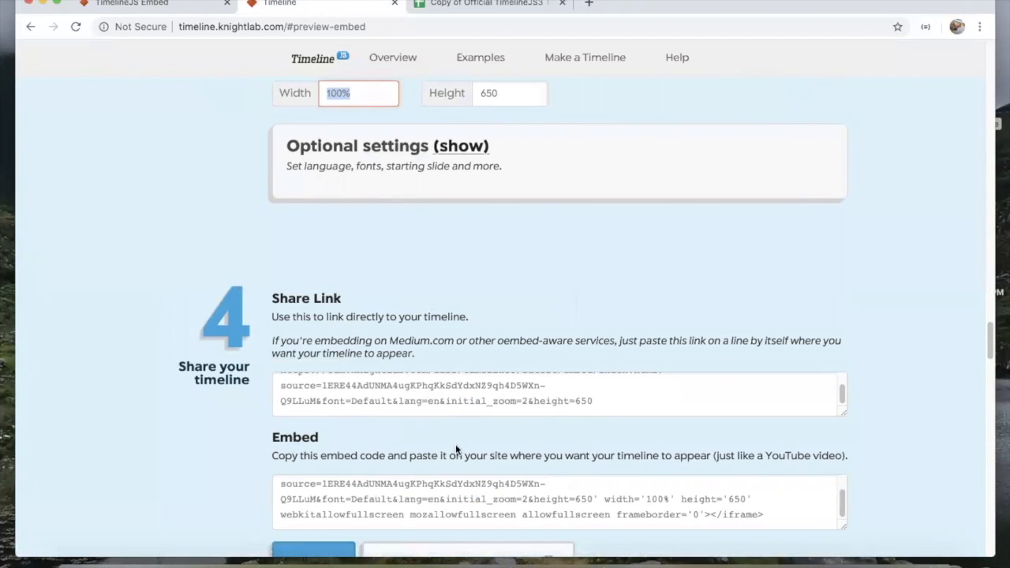
scroll(457, 449, "down", 1)
scroll(456, 448, "down", 2)
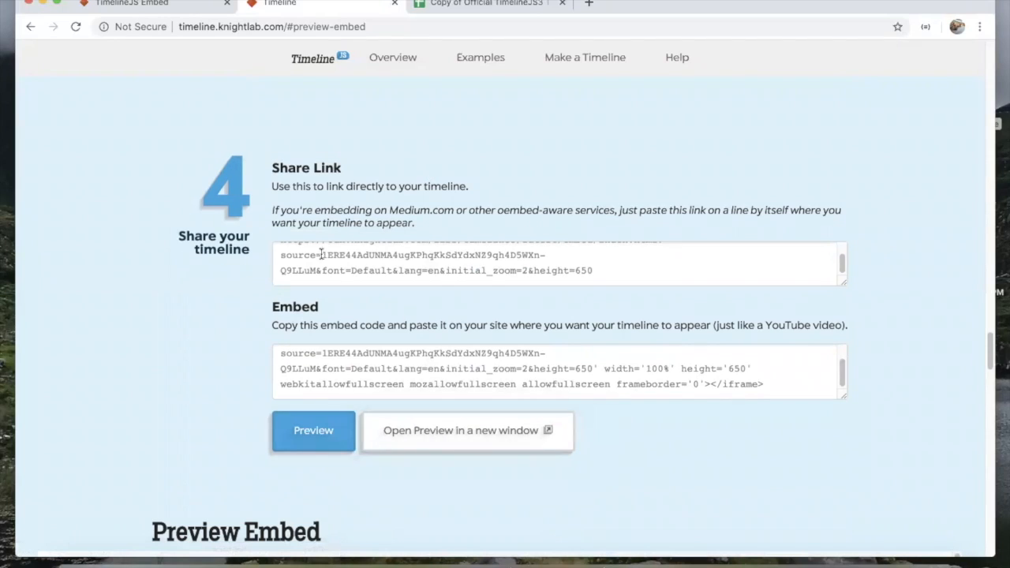
scroll(365, 276, "up", 1)
scroll(529, 331, "down", 2)
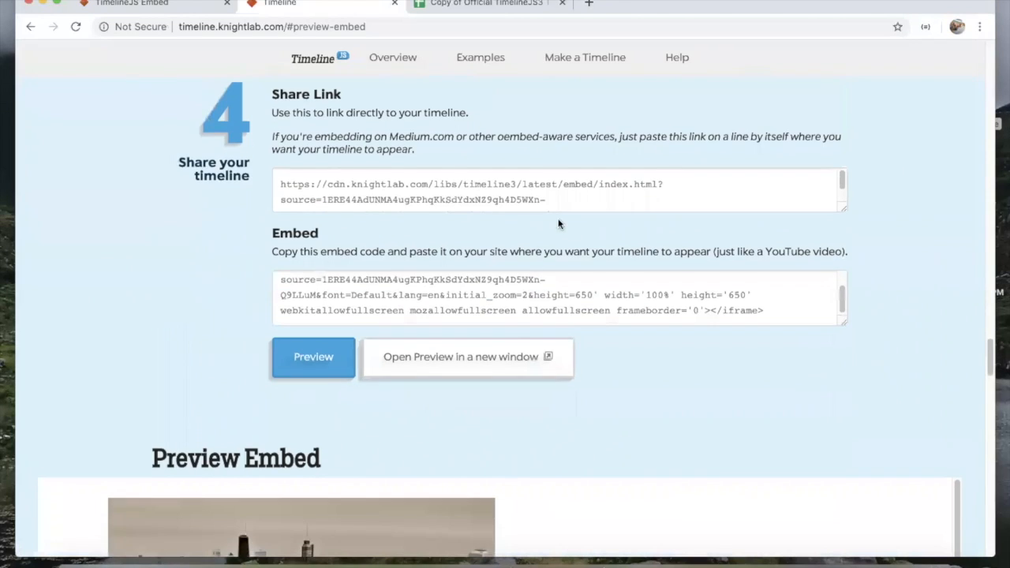
scroll(506, 368, "down", 4)
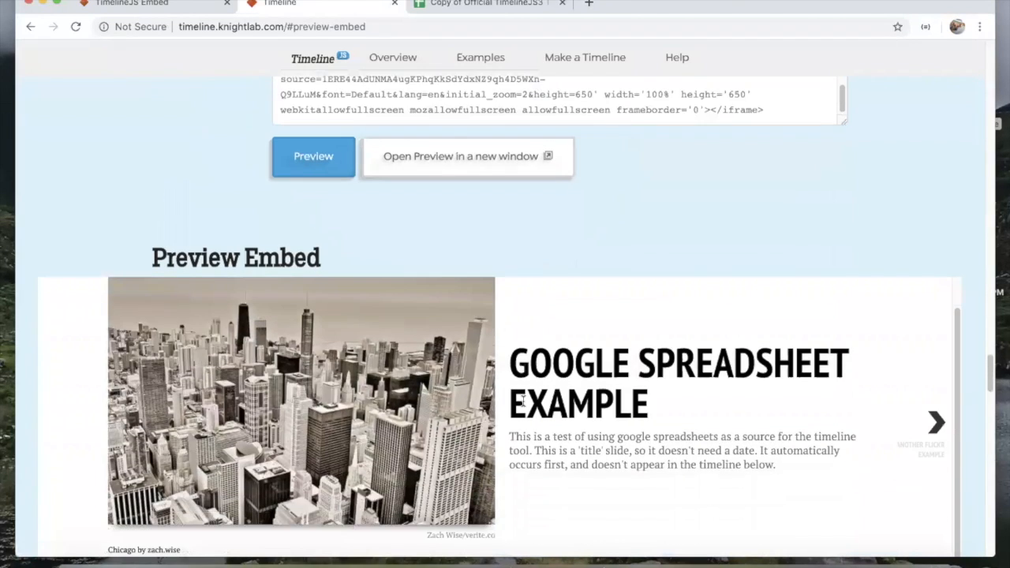
scroll(670, 402, "down", 4)
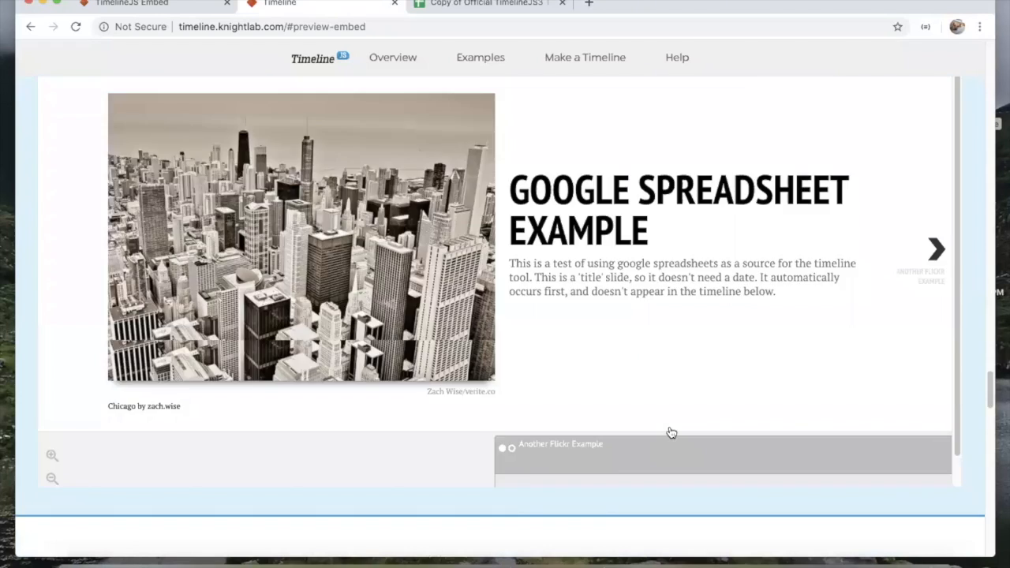
scroll(668, 433, "up", 10)
left_click(568, 315)
scroll(553, 315, "down", 2)
double_click(517, 253)
triple_click(517, 253)
key("ctrl+c")
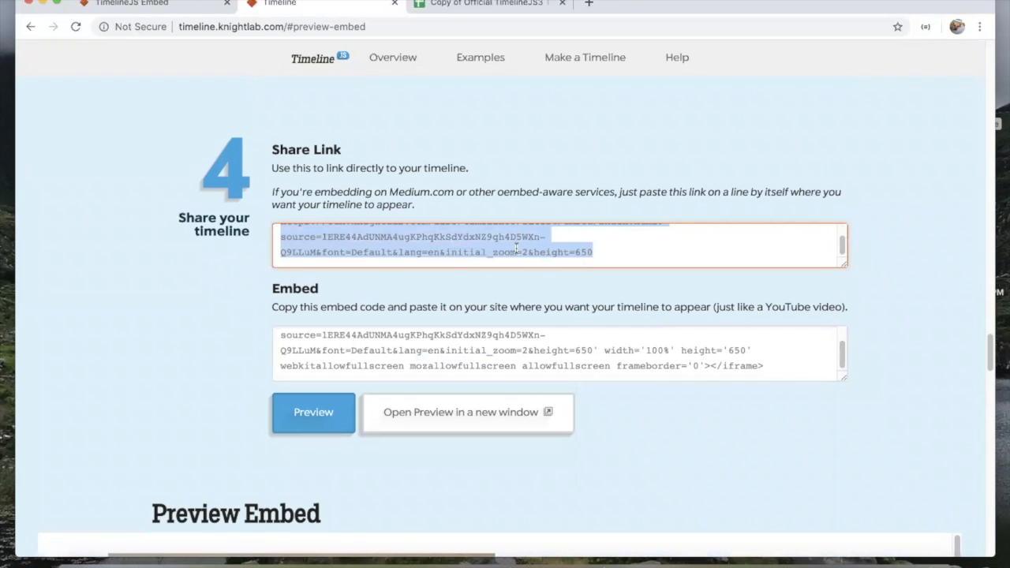
key("ctrl+t")
key("ctrl+v")
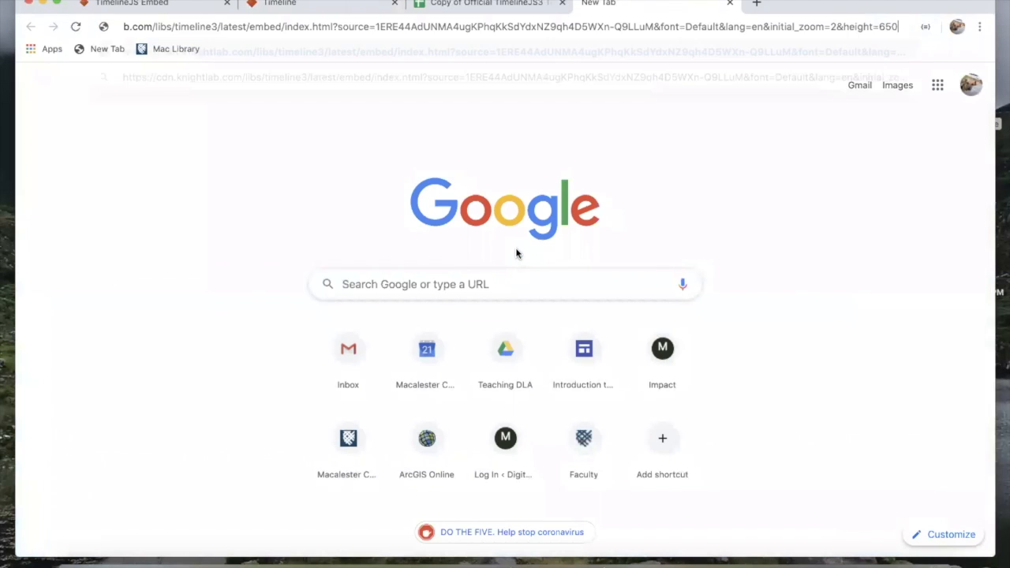
Step: Load the shared timeline, advance to Another Flickr Example, then close the TimelineJS Embed tab
key("Return")
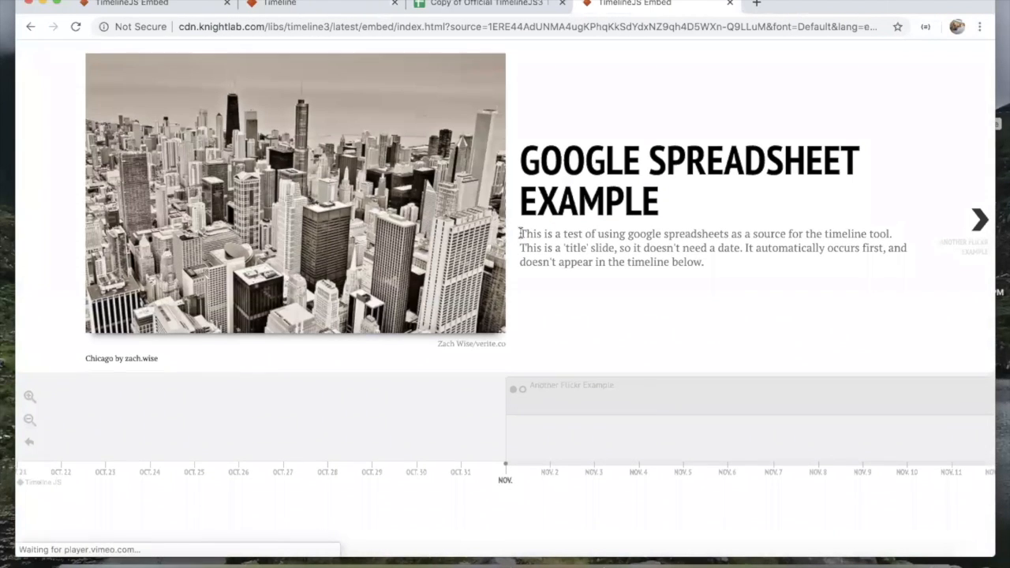
left_click(967, 237)
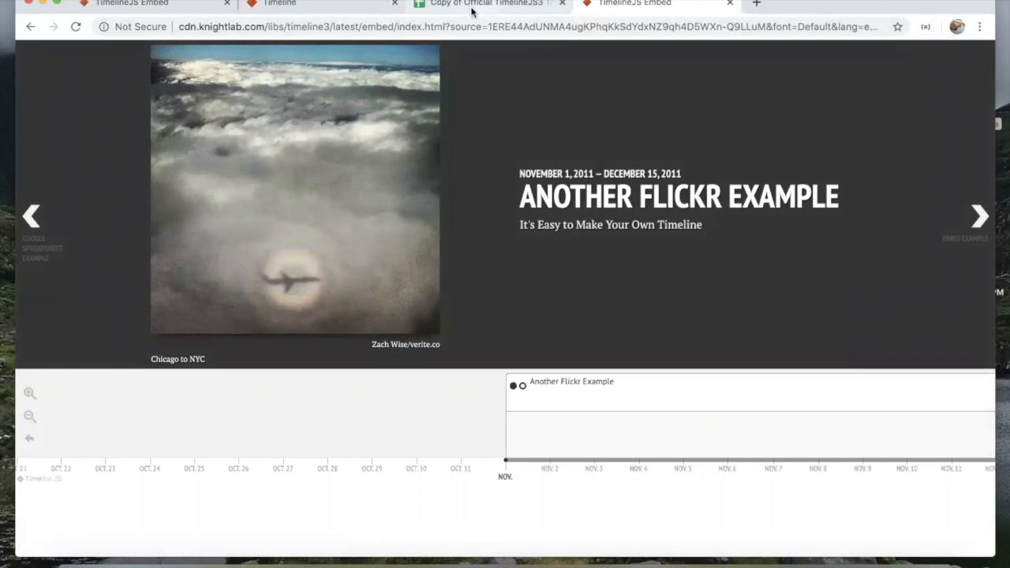
left_click(476, 4)
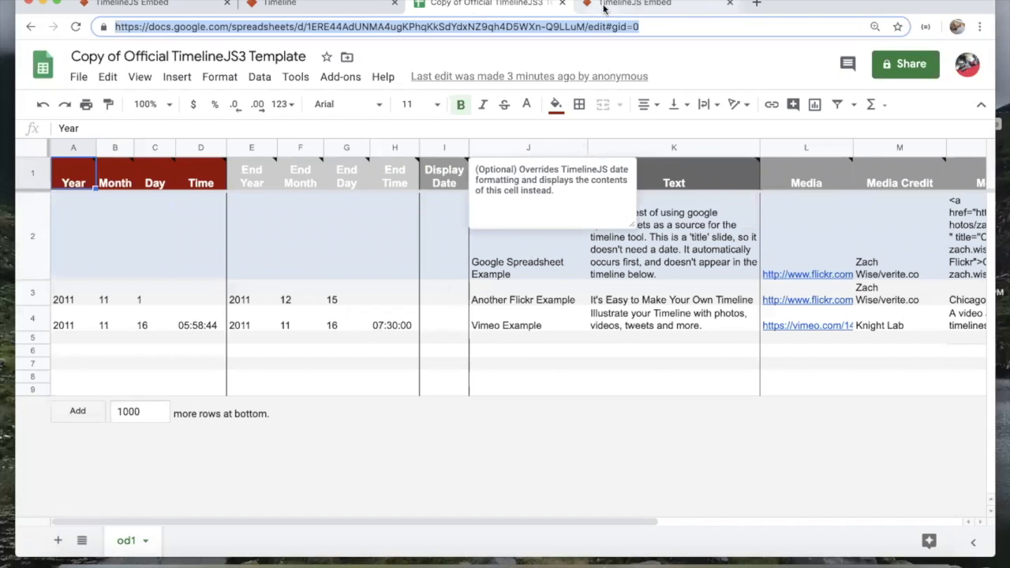
left_click(631, 4)
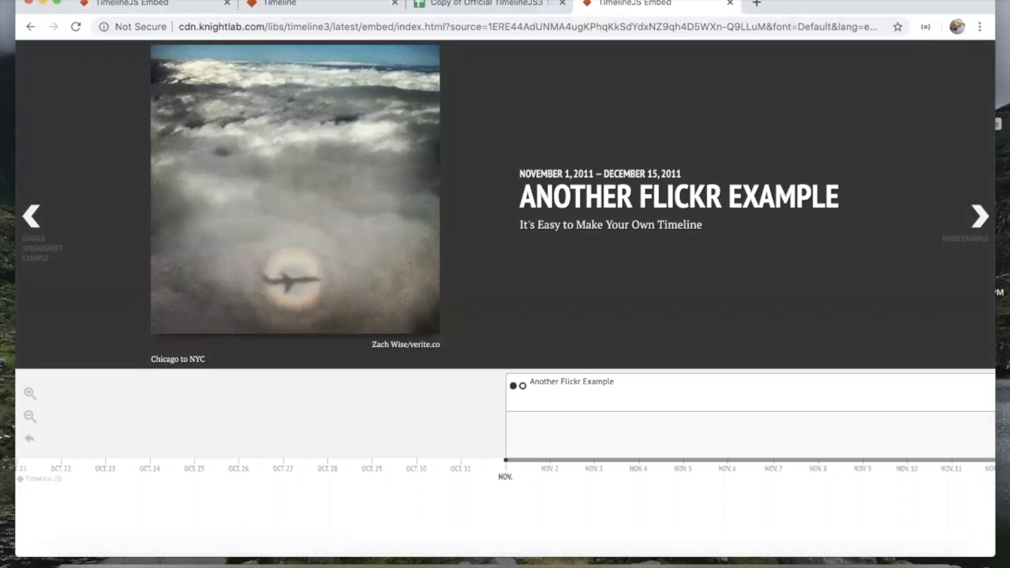
left_click(731, 6)
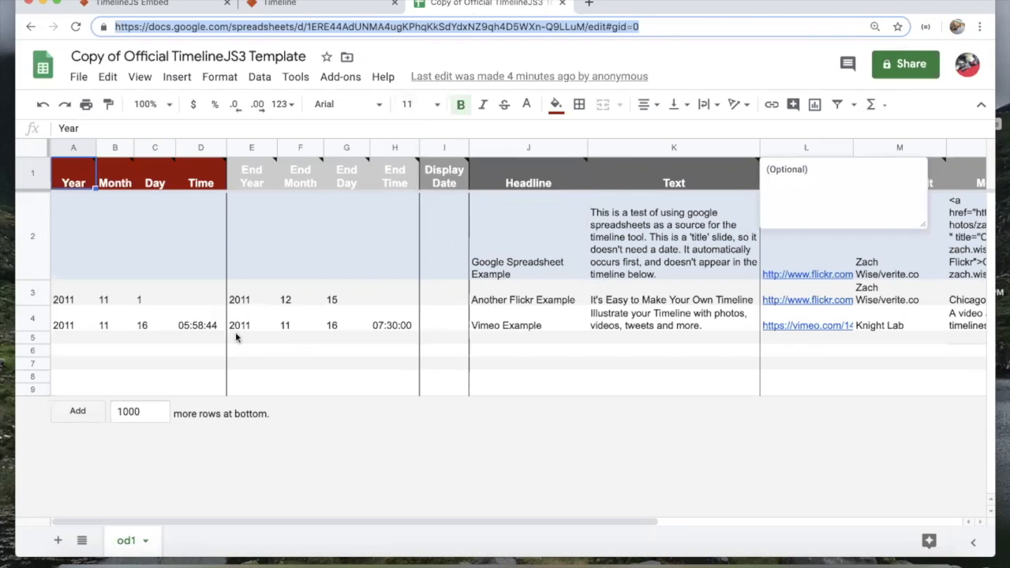
left_click(70, 301)
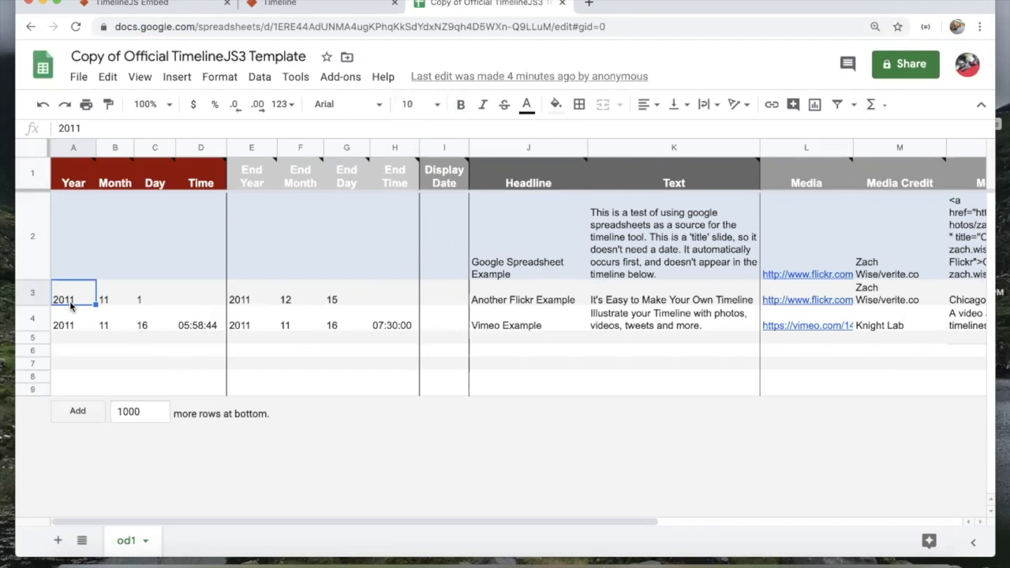
left_click(531, 268)
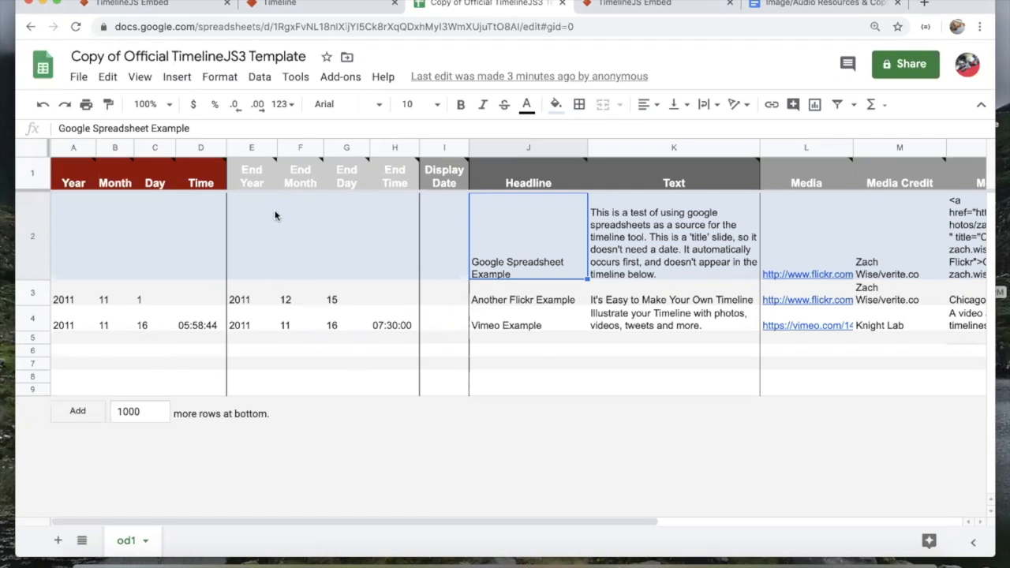
left_click(66, 186)
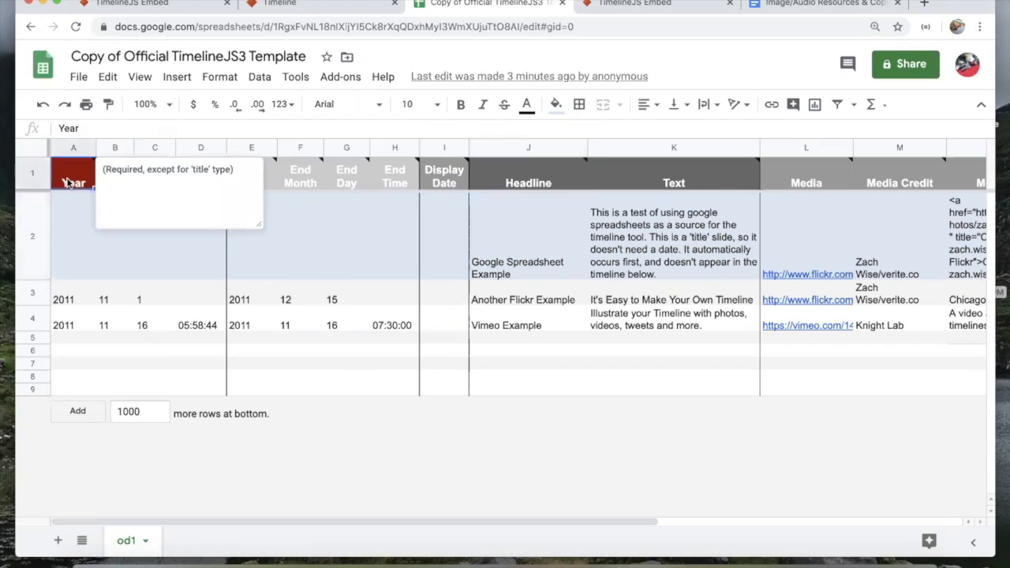
left_click(113, 256)
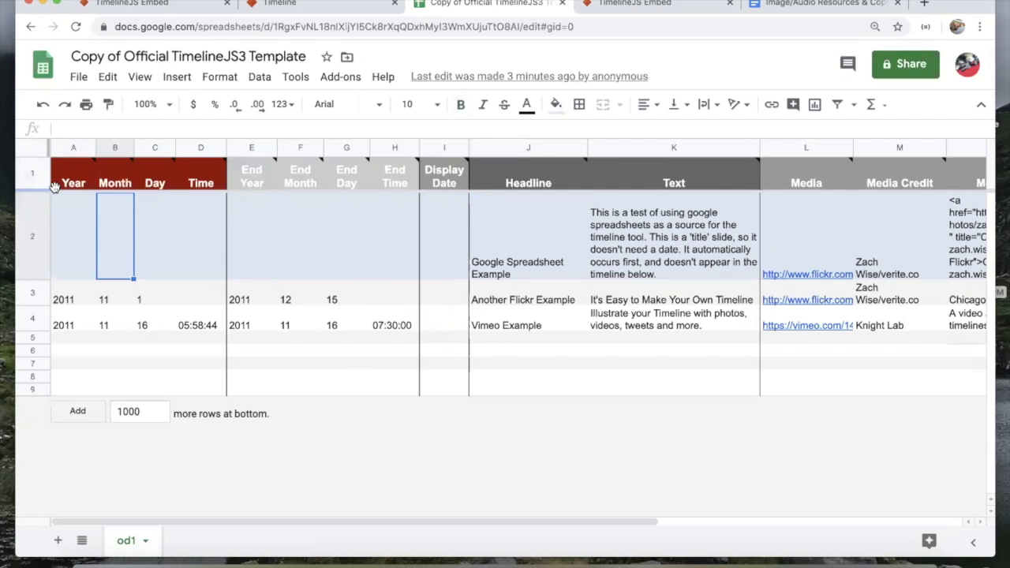
mouse_move(56, 185)
left_click(355, 265)
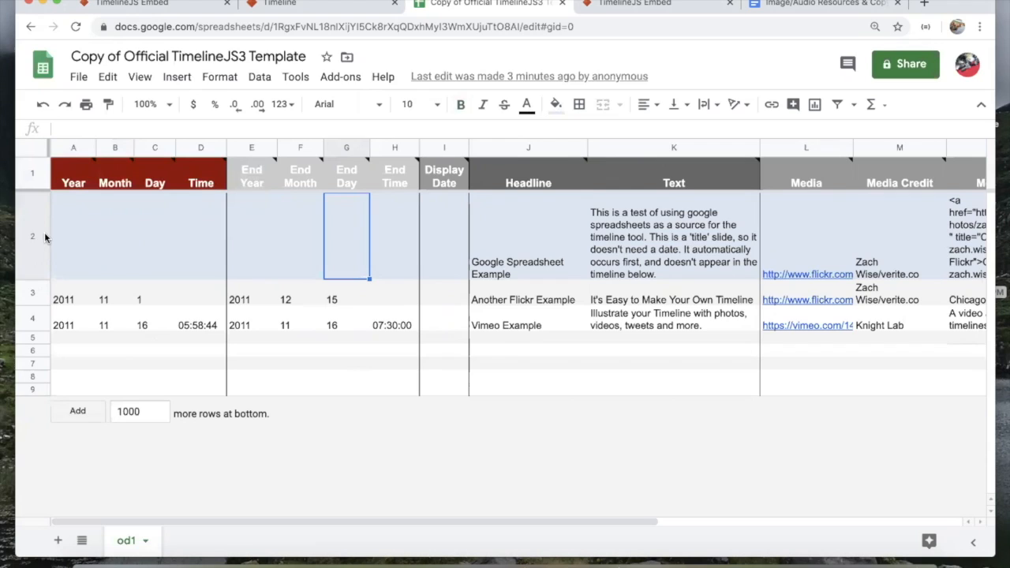
left_click(143, 327)
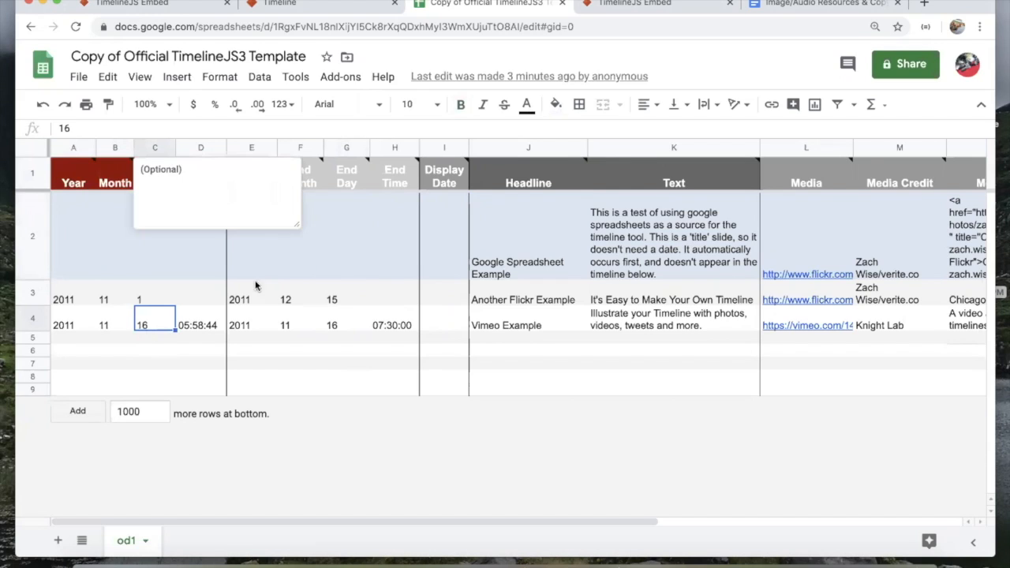
left_click(255, 330)
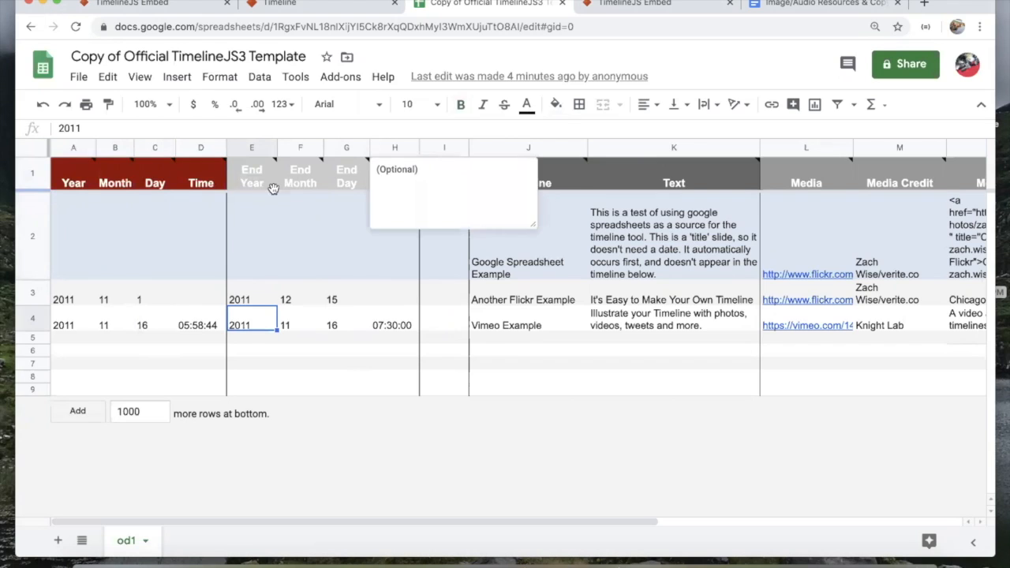
mouse_move(314, 190)
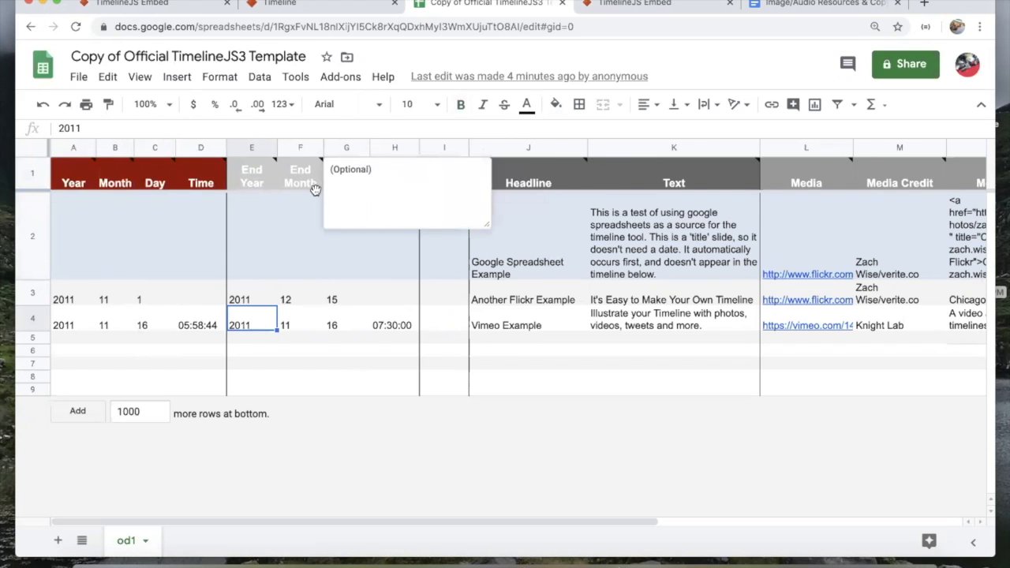
left_click(505, 325)
left_click(548, 182)
left_click(625, 271)
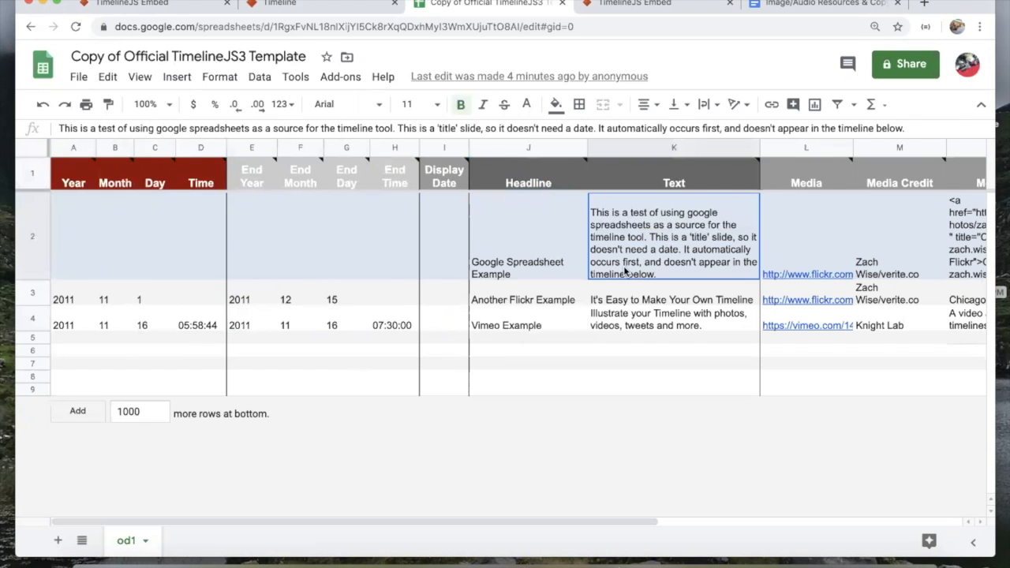
left_click(843, 275)
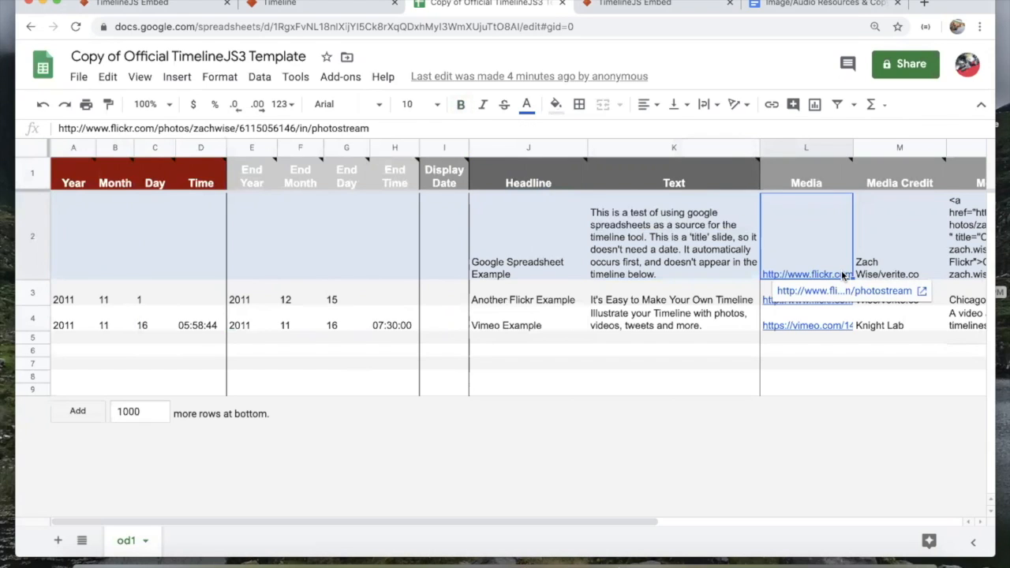
key("Right")
key("Right")
key("Right")
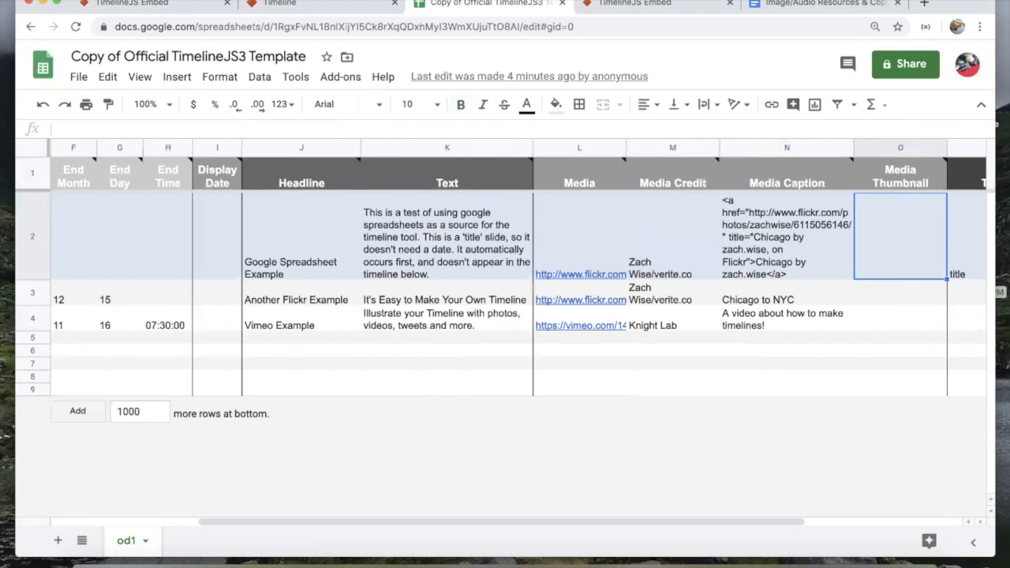
key("Right")
key("Right")
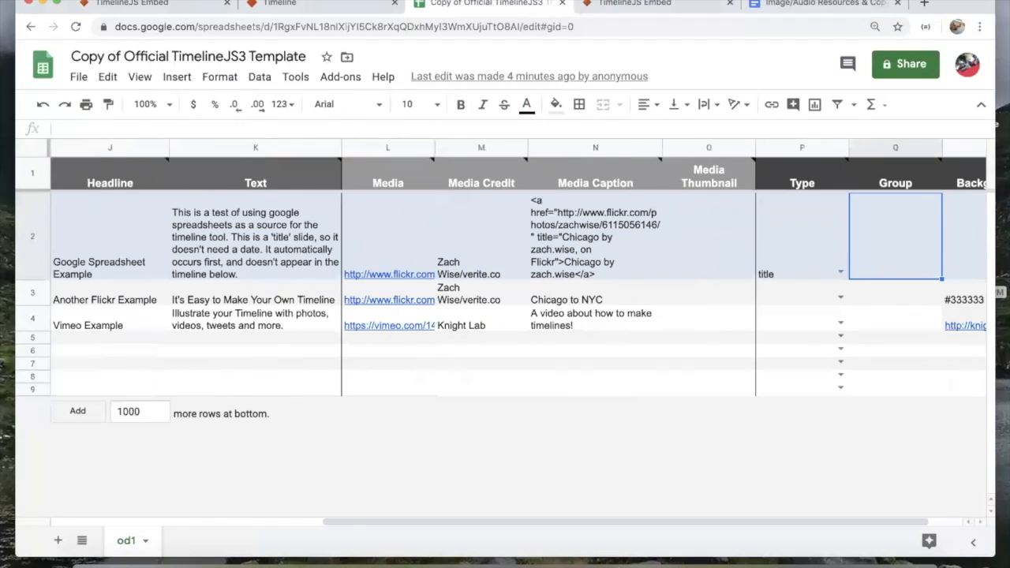
key("Right")
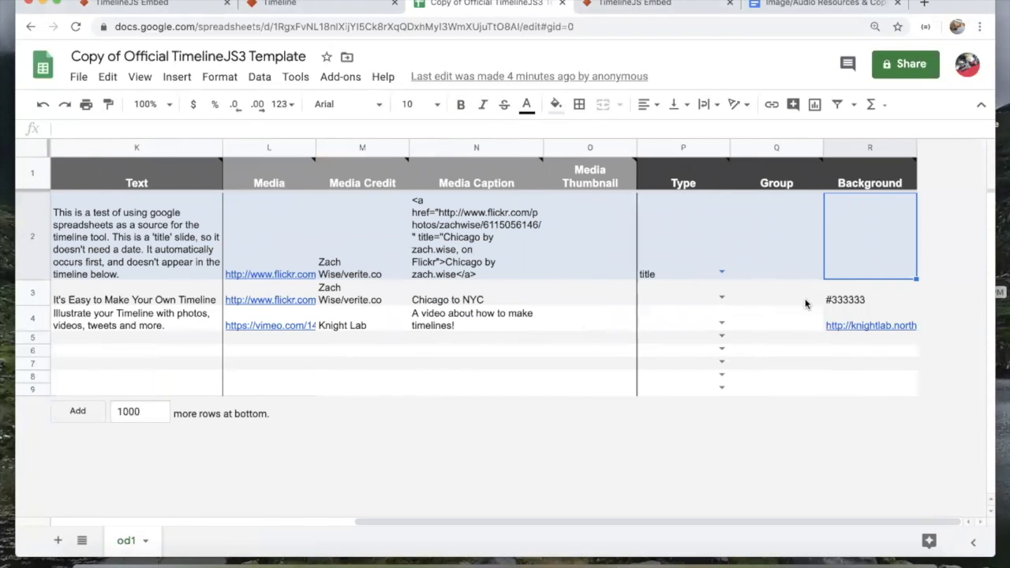
left_click(722, 273)
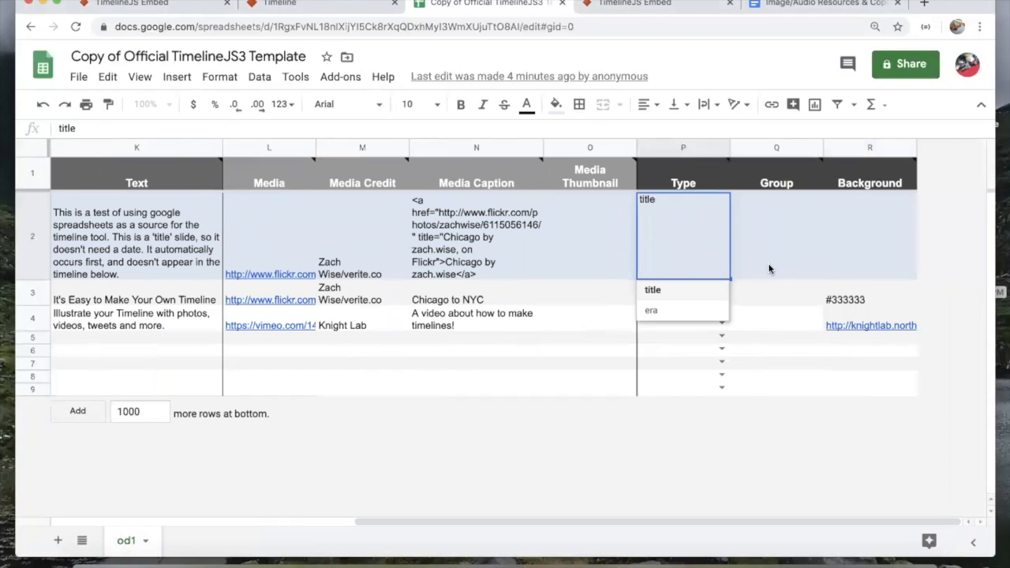
left_click(770, 269)
left_click(690, 255)
scroll(561, 254, "left", 10)
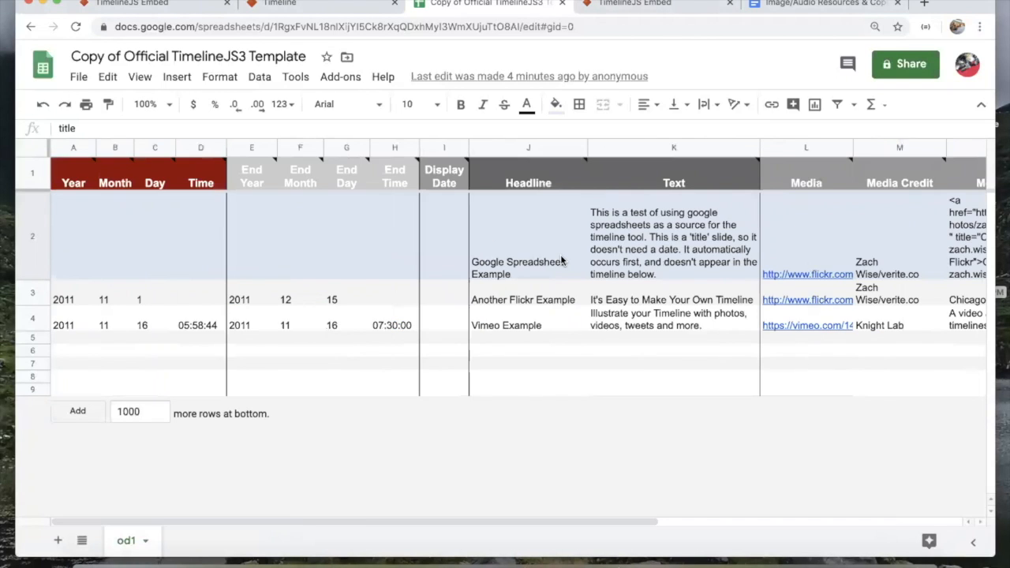
scroll(562, 261, "right", 10)
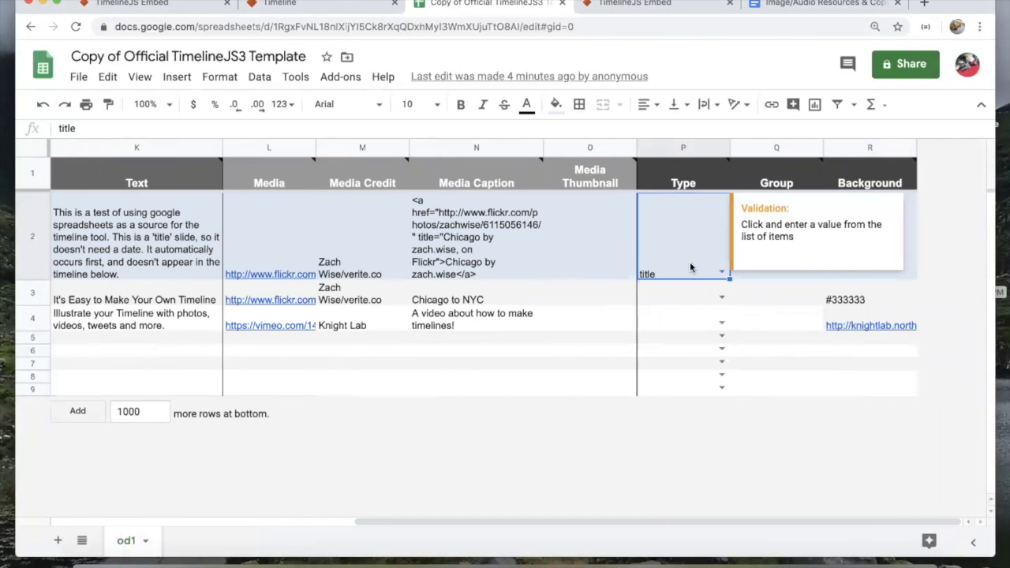
left_click(606, 249)
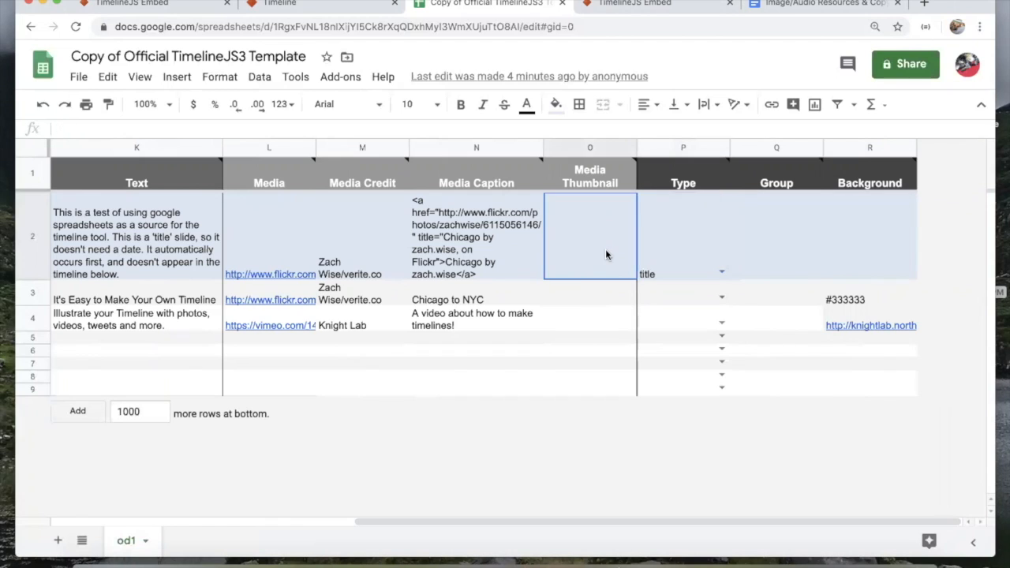
scroll(392, 246, "left", 3)
scroll(392, 246, "left", 5)
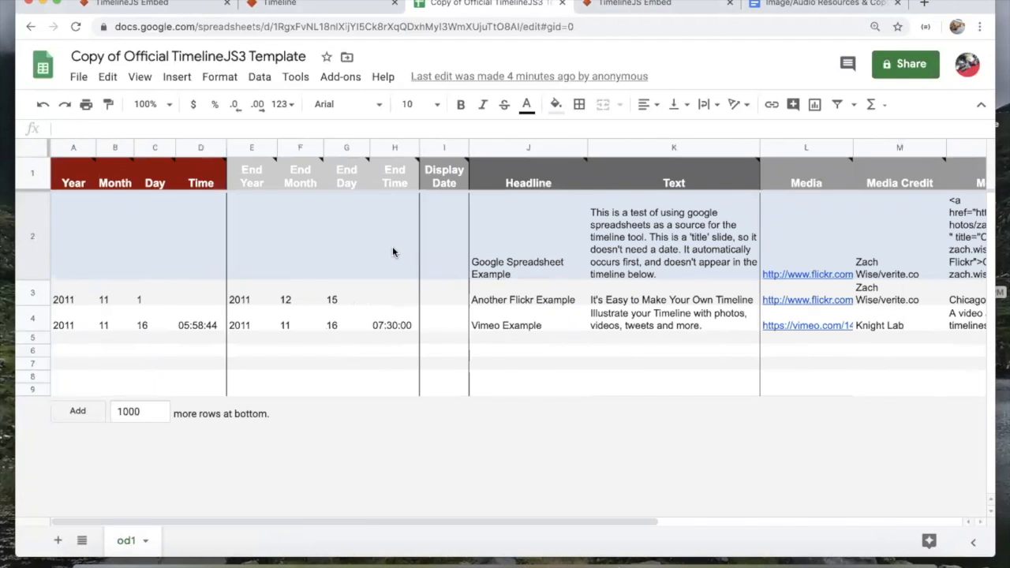
left_click(522, 272)
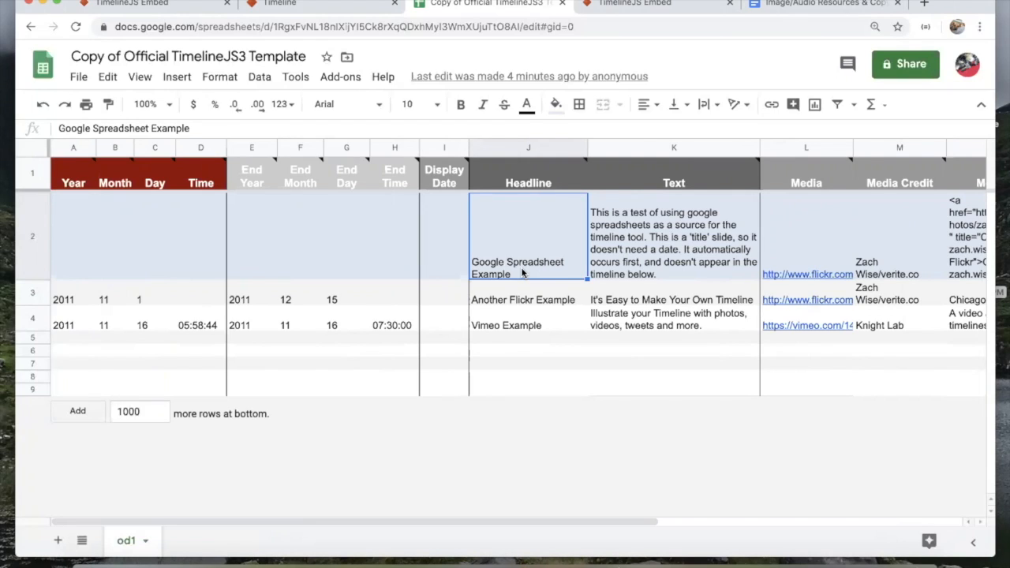
Step: Enter 'Botany Hall' as the title slide headline and rename the spreadsheet 'Botany Hall'
type("Botan")
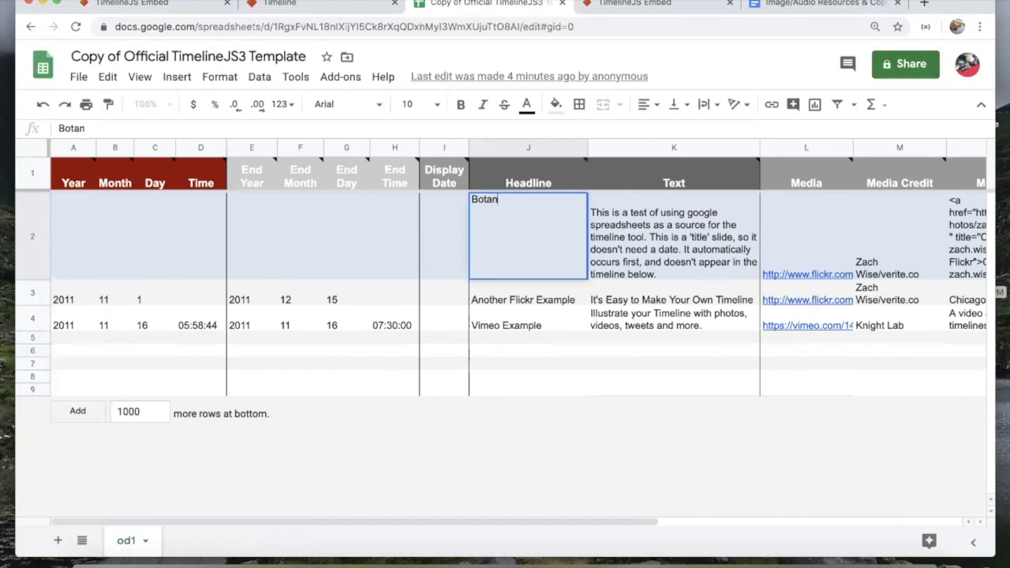
type("y Hall")
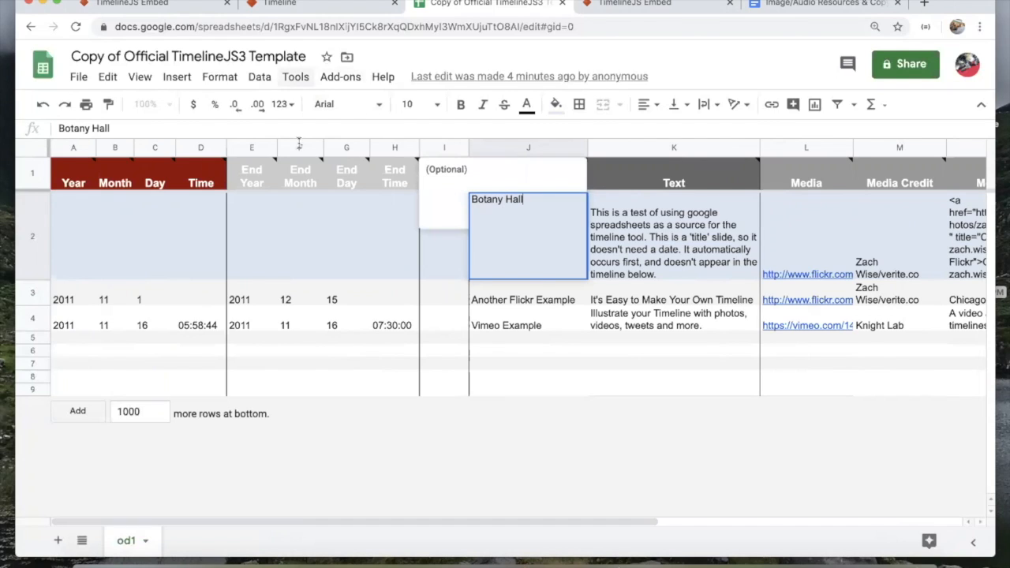
left_click(641, 251)
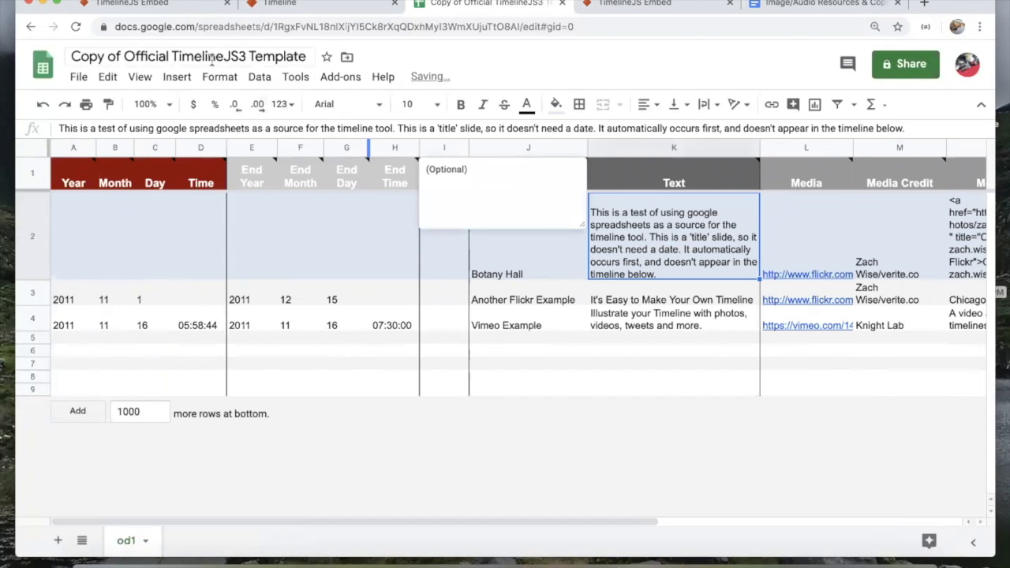
left_click(158, 56)
type("Botany Hall")
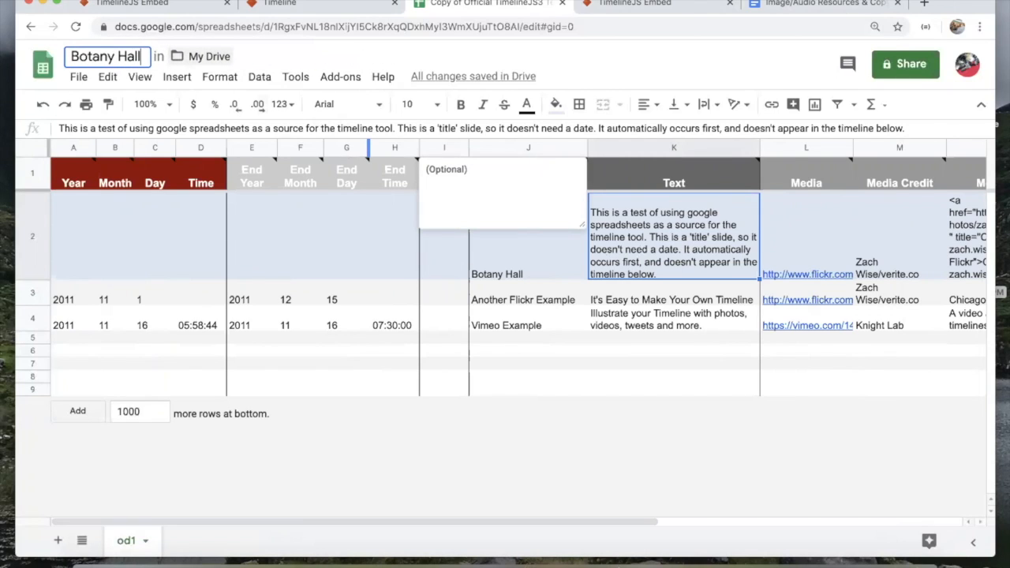
key("Return")
left_click(574, 292)
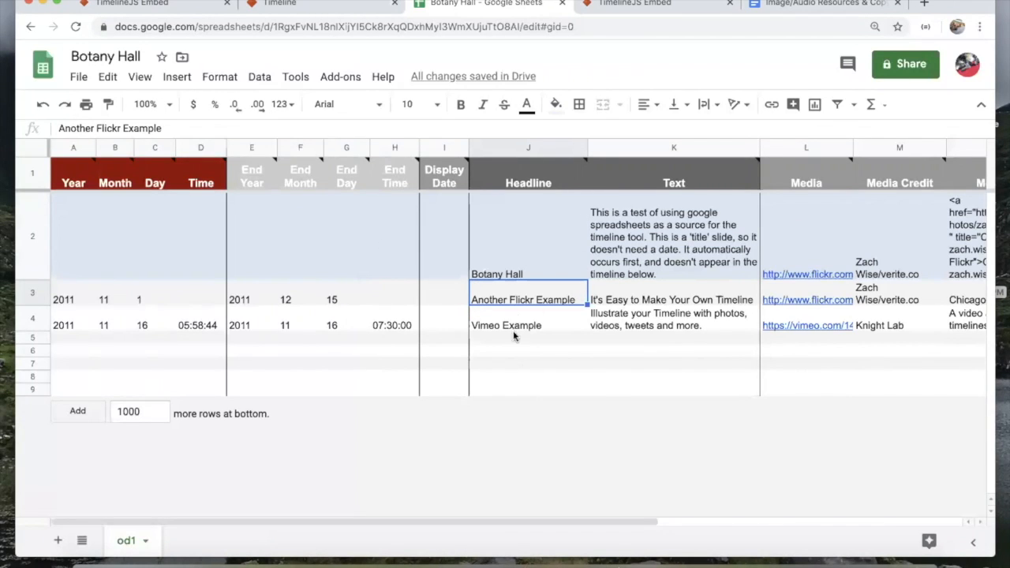
Step: Check the Botany Hall title-slide cells against the timeline preview
left_click(641, 265)
left_click(569, 261)
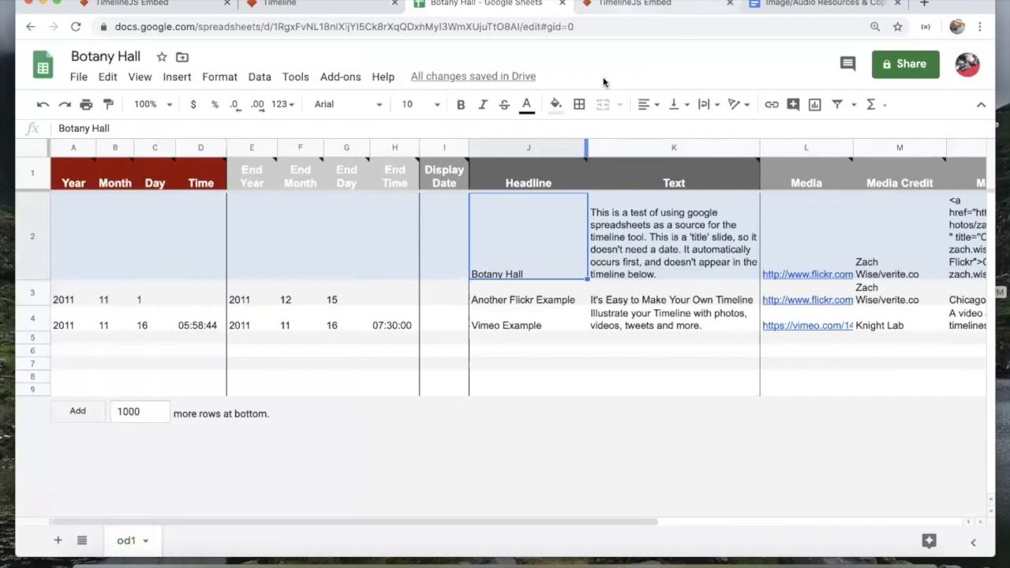
left_click(659, 6)
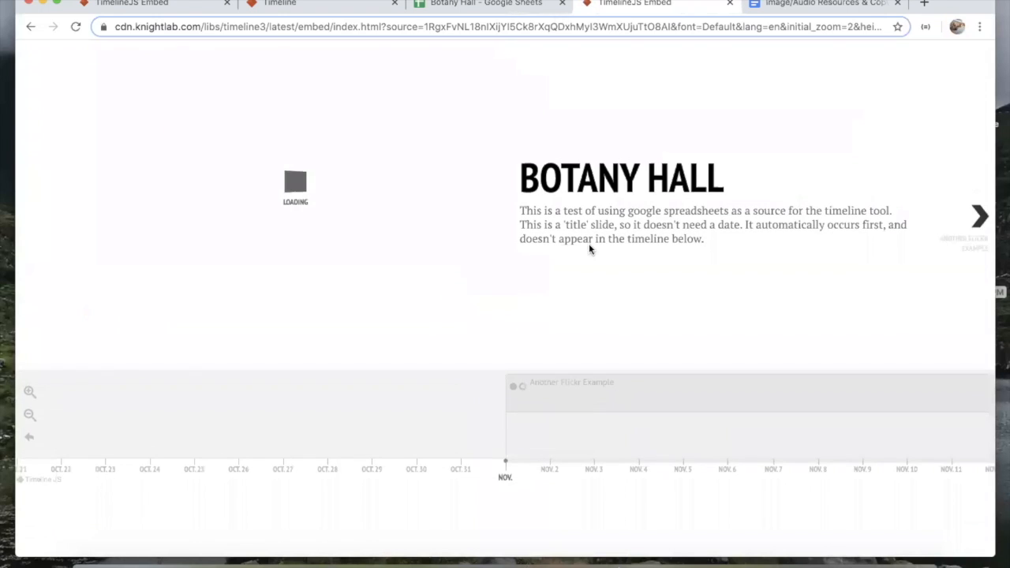
left_click(513, 7)
left_click(625, 259)
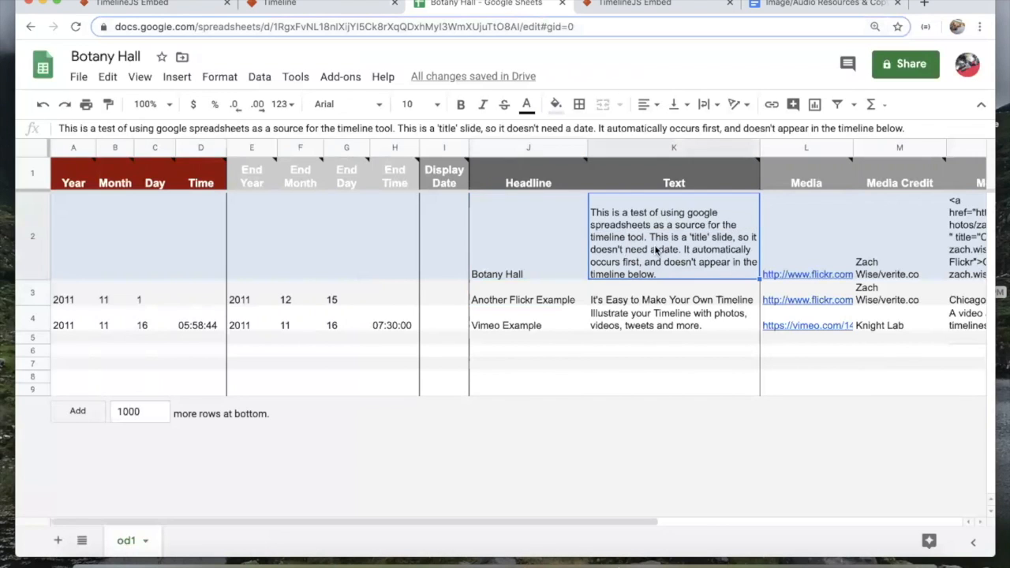
Step: Replace K2's title slide text with 'This is an online exhibition about the dioramas in the Hall of Botany at the Carnegie…'
triple_click(576, 126)
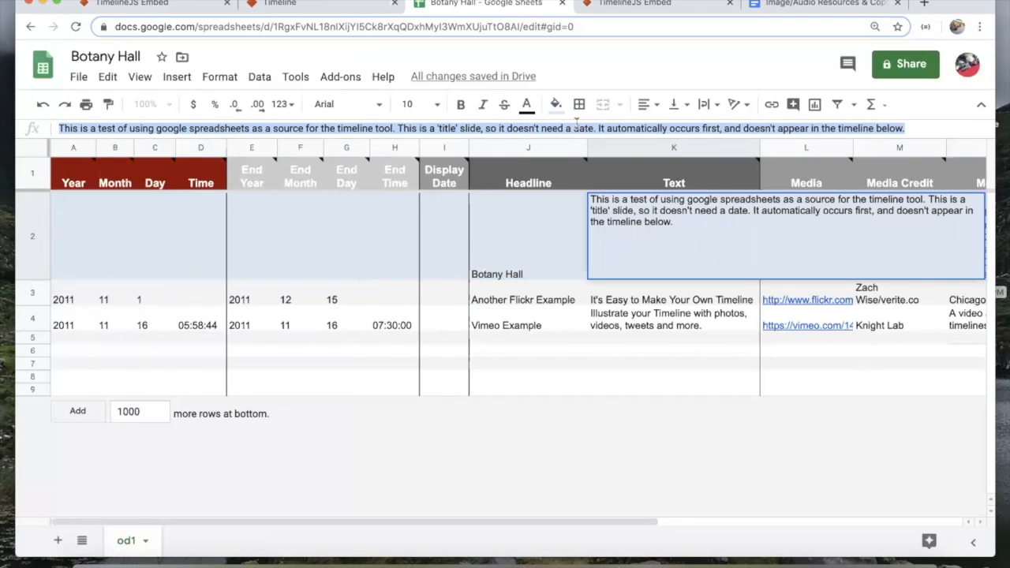
type("This is an online exhibition about the dioramas i")
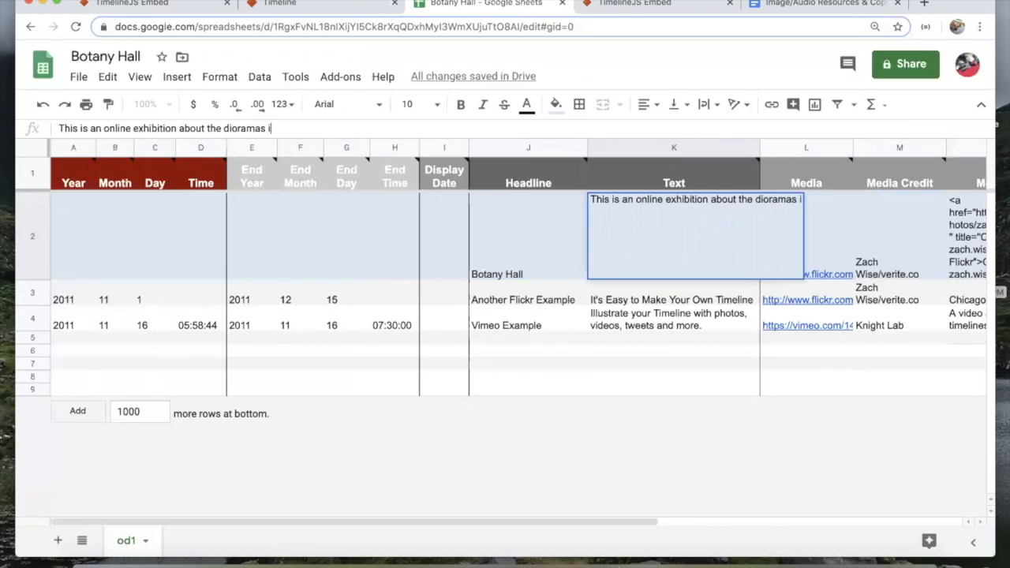
type("n the Hall o")
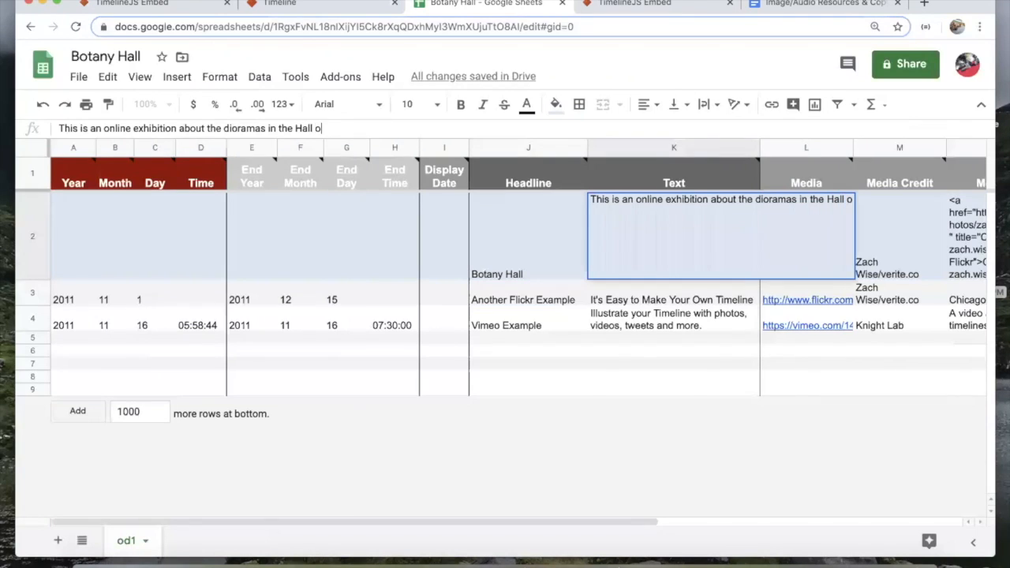
type("f Botany at the C")
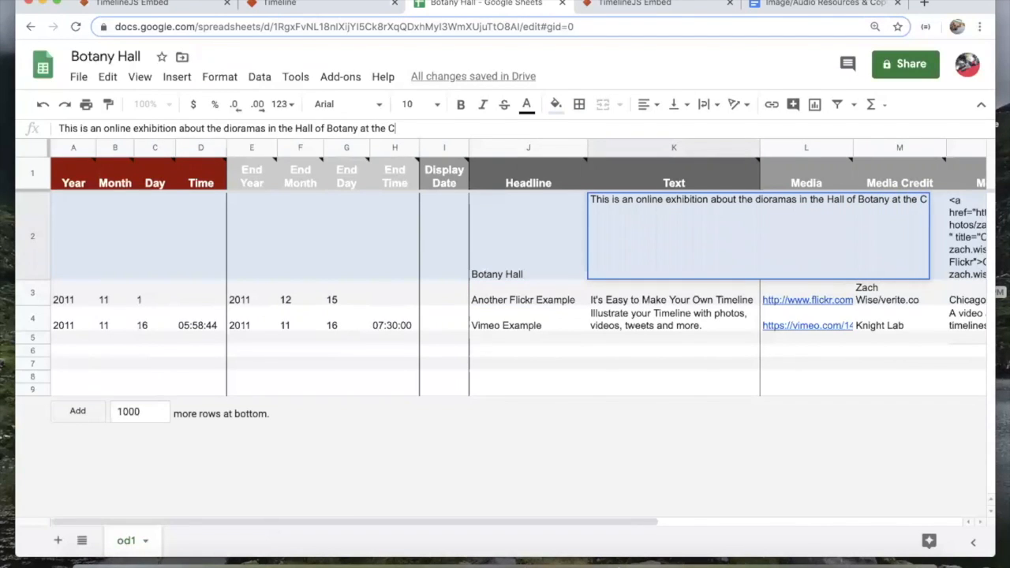
type("arnegie Museum of Natural History")
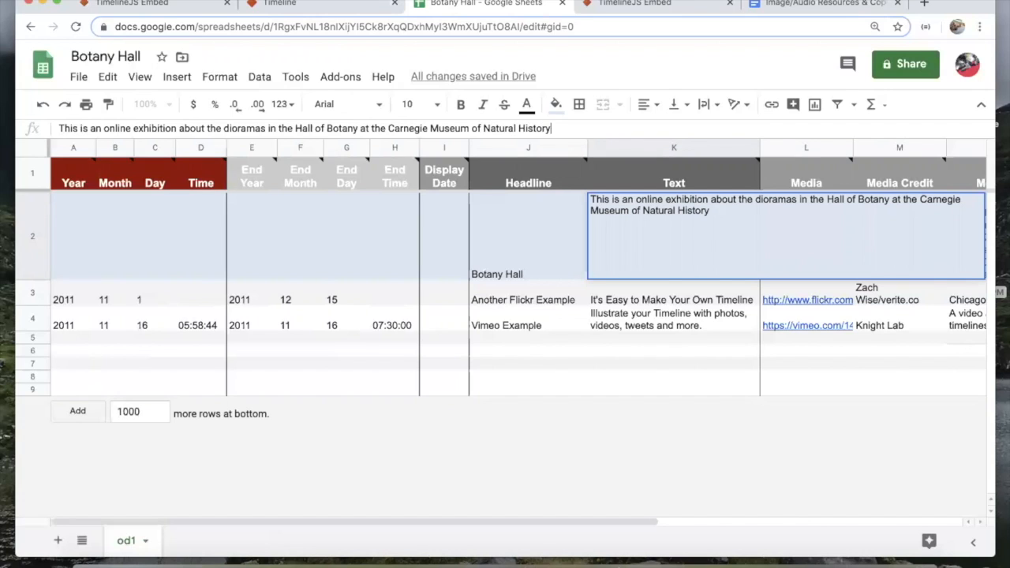
key("Tab")
key("ctrl+v")
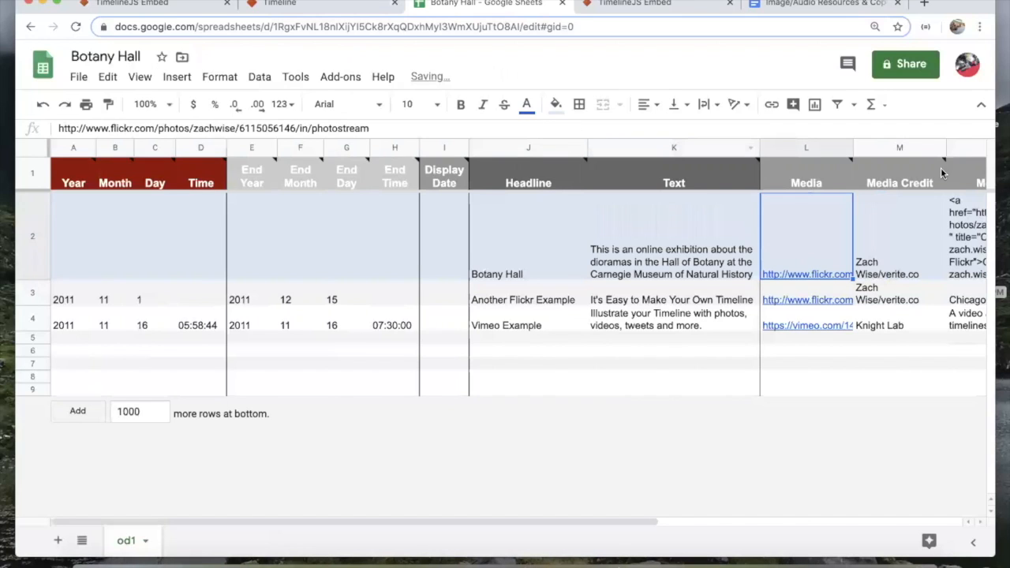
left_click(900, 272)
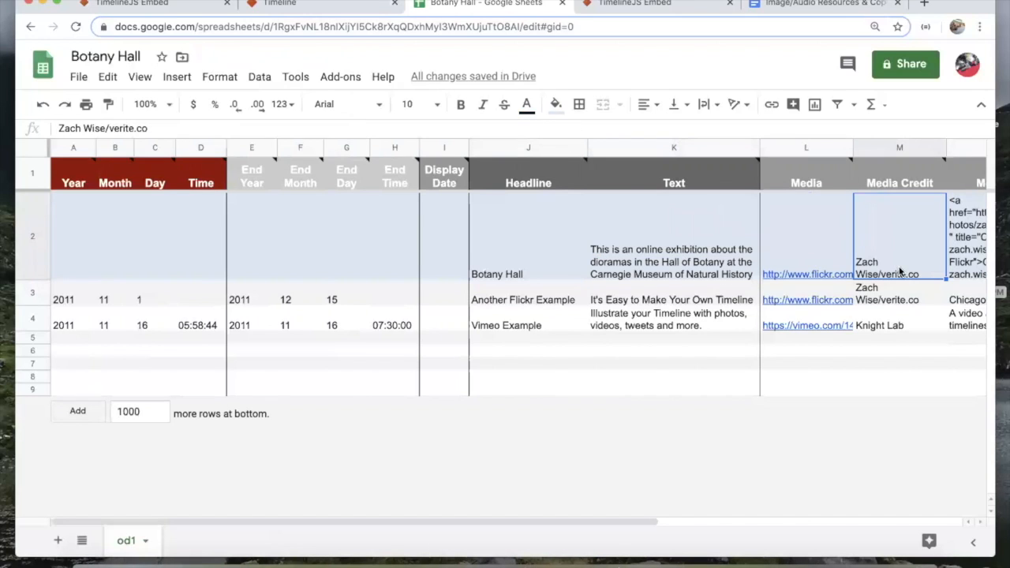
left_click(818, 266)
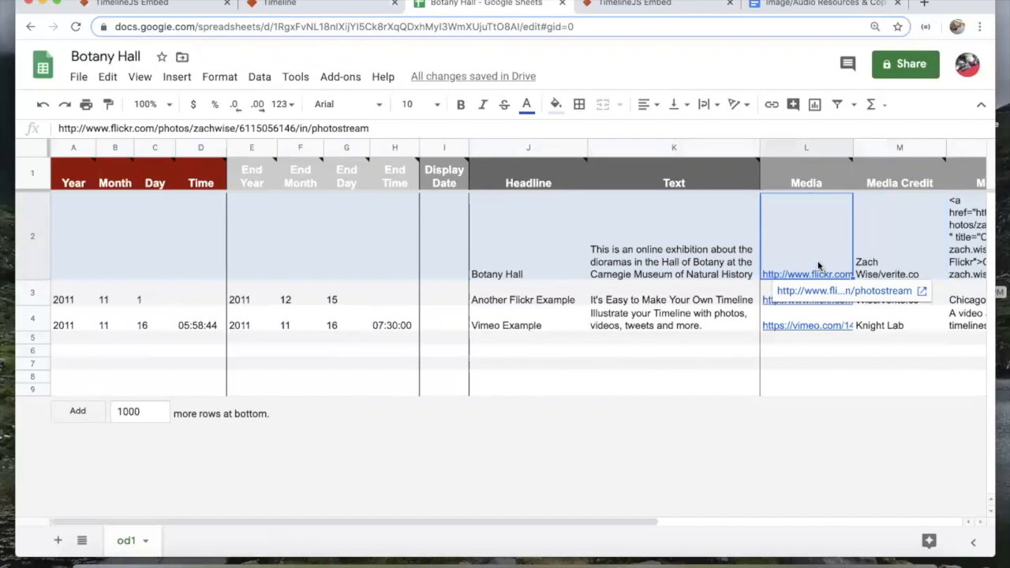
Step: Reload the timeline preview, then review the title row's media link and credit cells in the sheet
left_click(673, 6)
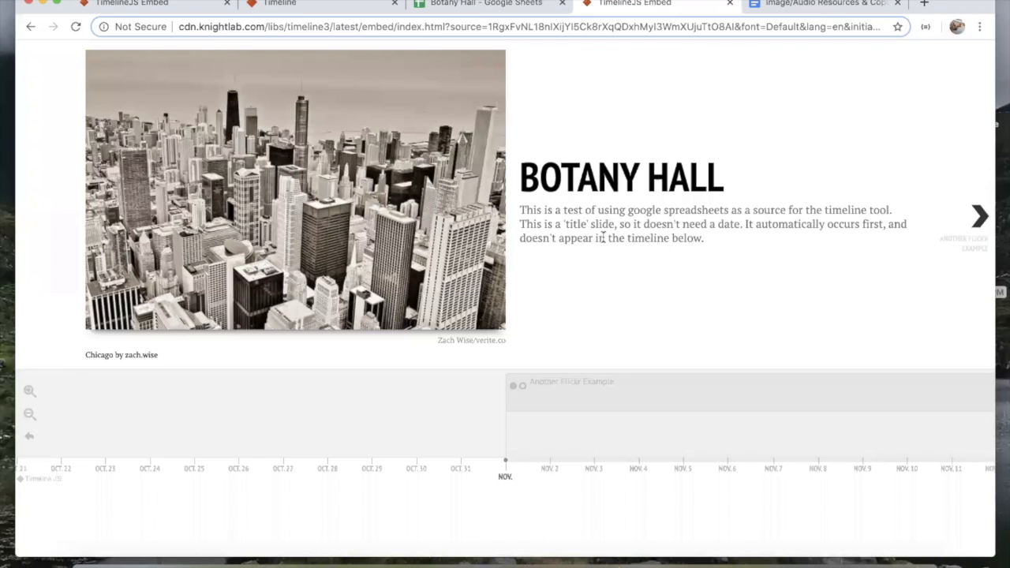
key("super+r")
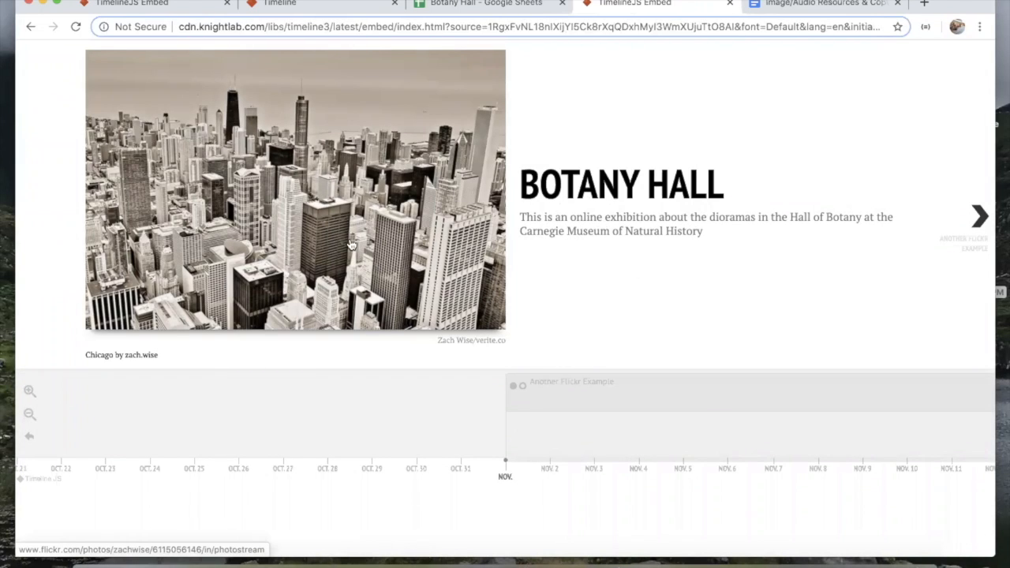
left_click(480, 6)
left_click(909, 252)
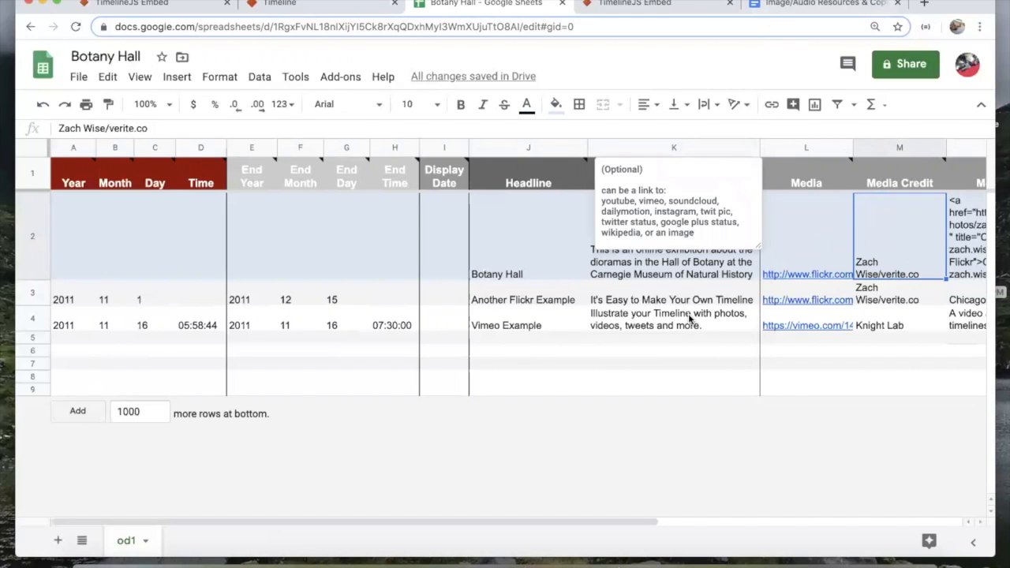
left_click(689, 275)
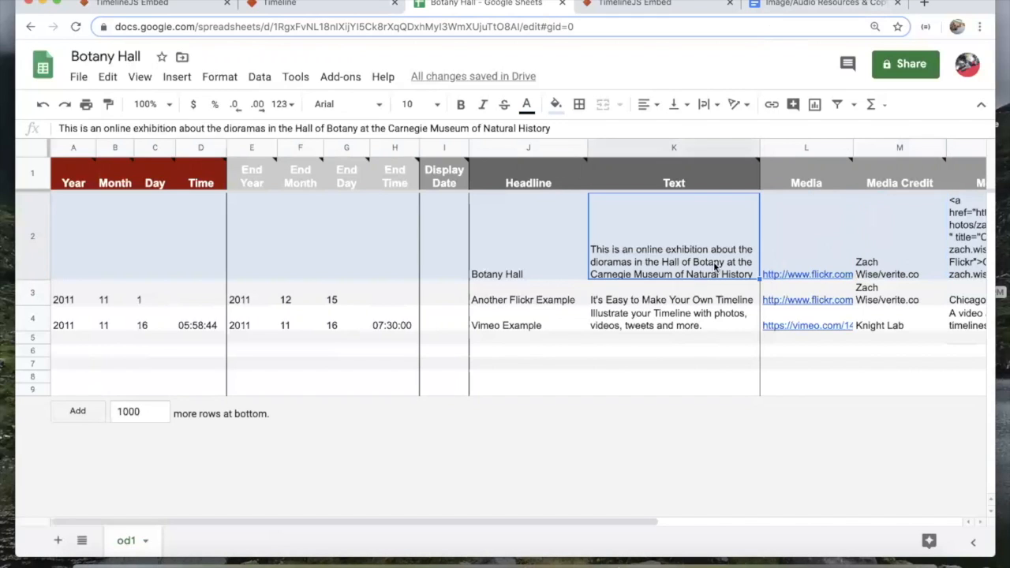
left_click(803, 256)
left_click(885, 264)
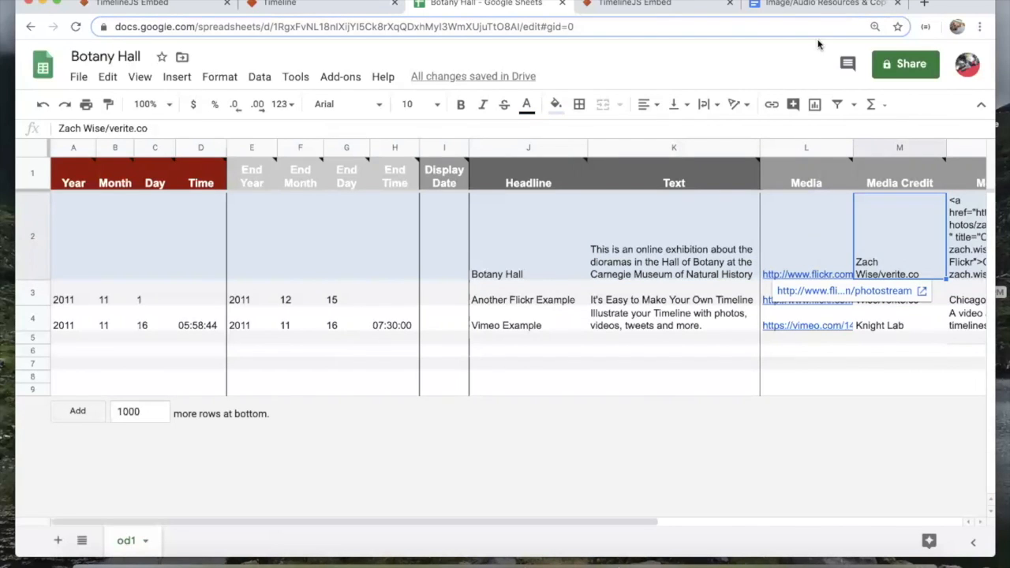
left_click(800, 210)
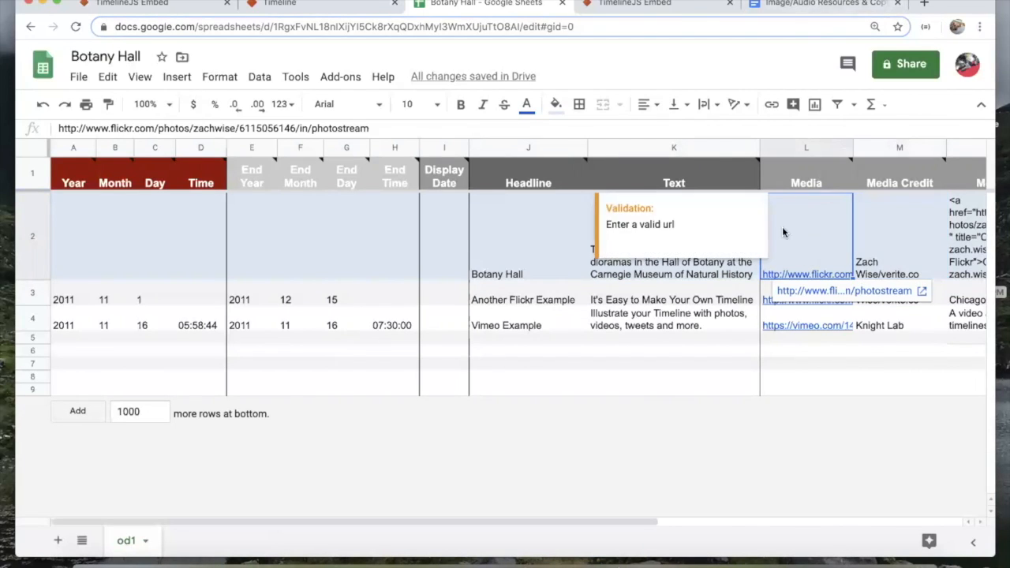
Step: In the Image/Audio Resources & Copyright doc, find the flickr.com/creativecommons link and open it in a new tab
left_click(792, 4)
scroll(666, 266, "up", 5)
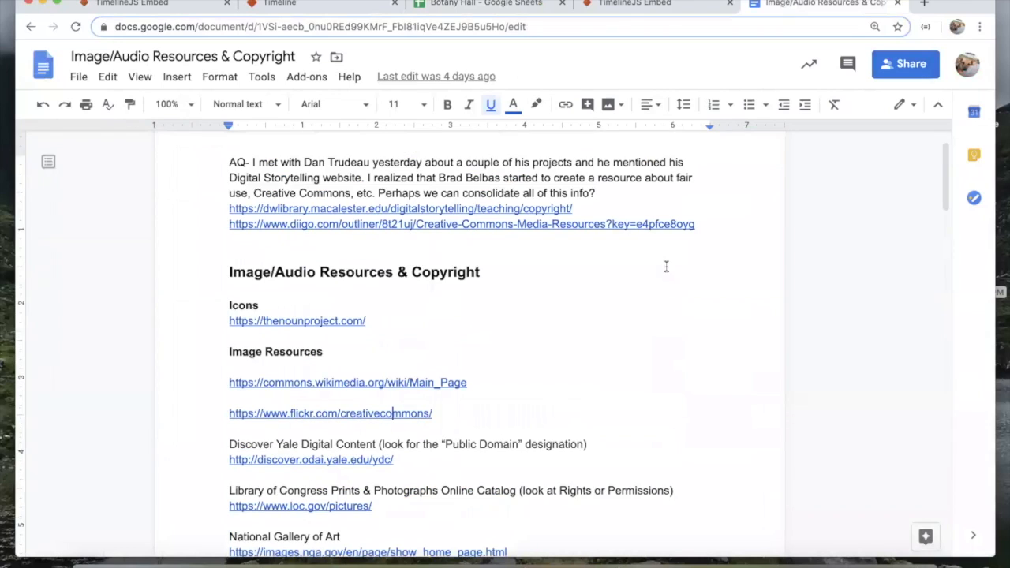
scroll(641, 295, "down", 4)
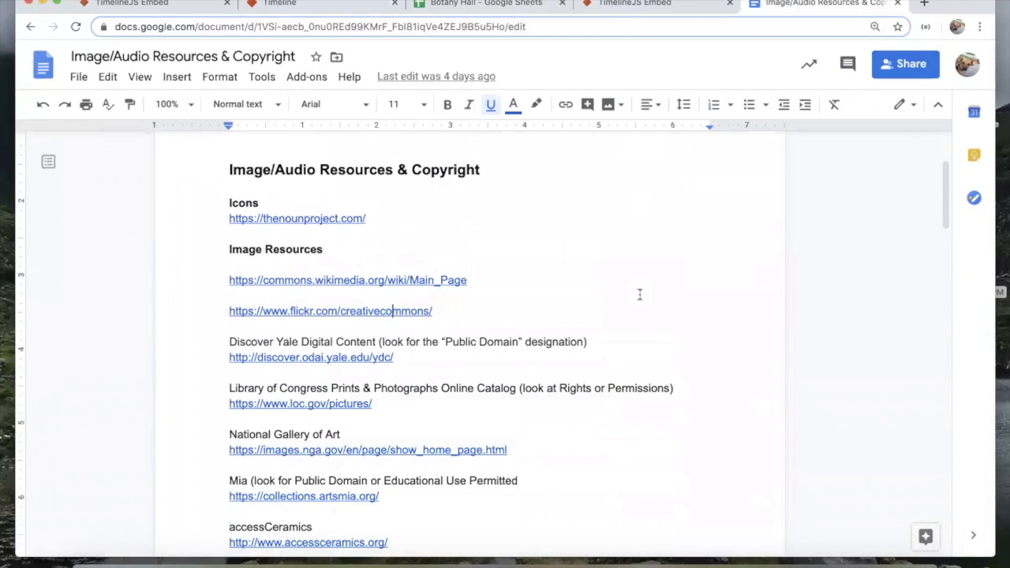
scroll(641, 294, "down", 1)
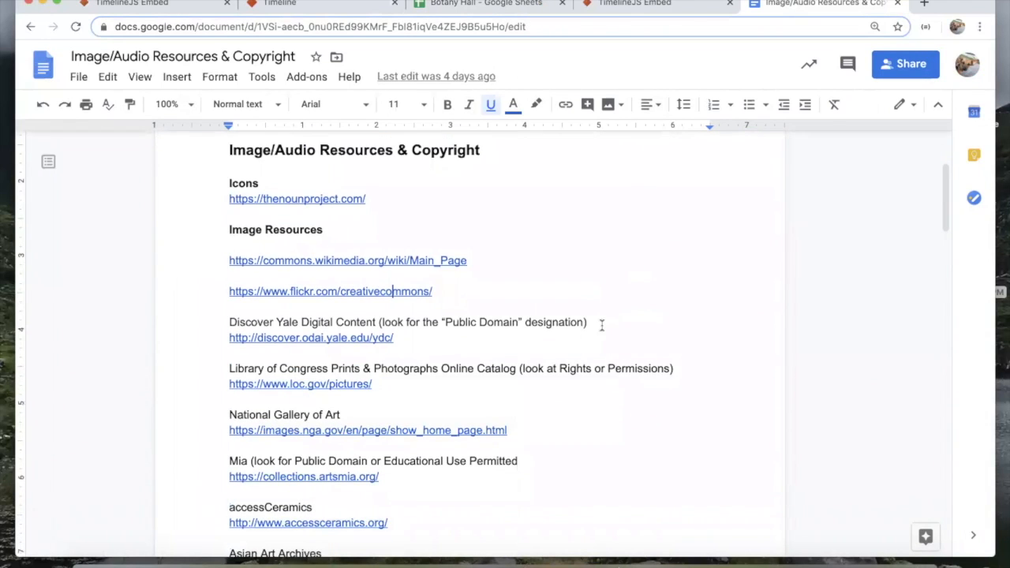
scroll(601, 325, "down", 2)
scroll(601, 326, "up", 4)
scroll(602, 325, "down", 2)
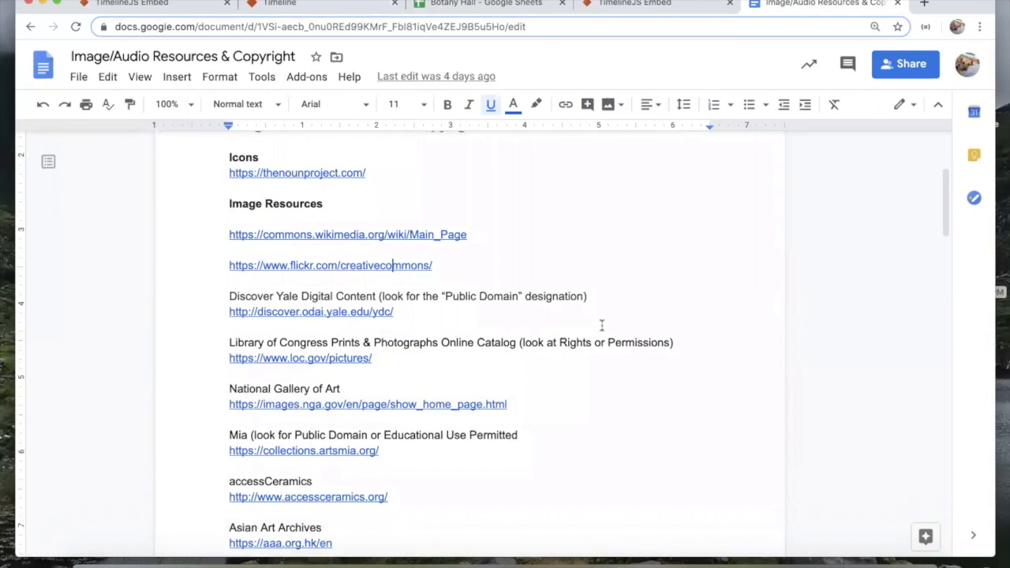
scroll(602, 325, "up", 1)
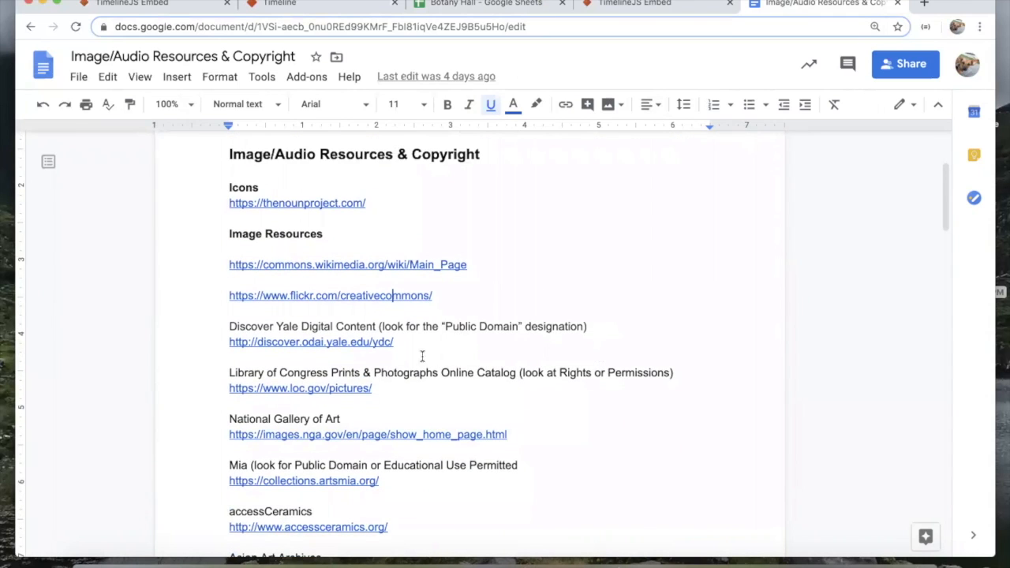
scroll(451, 405, "down", 2)
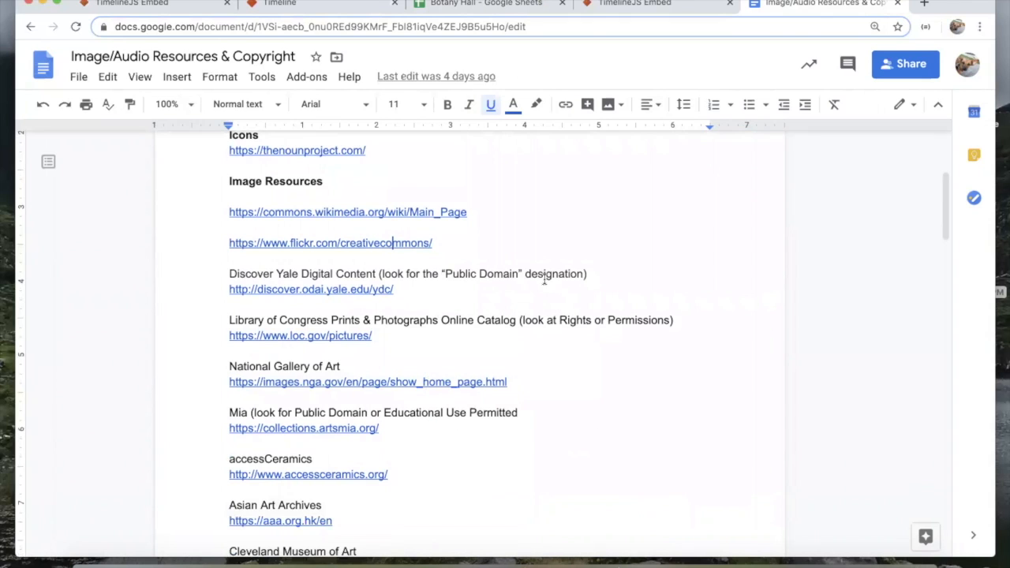
scroll(507, 306, "down", 7)
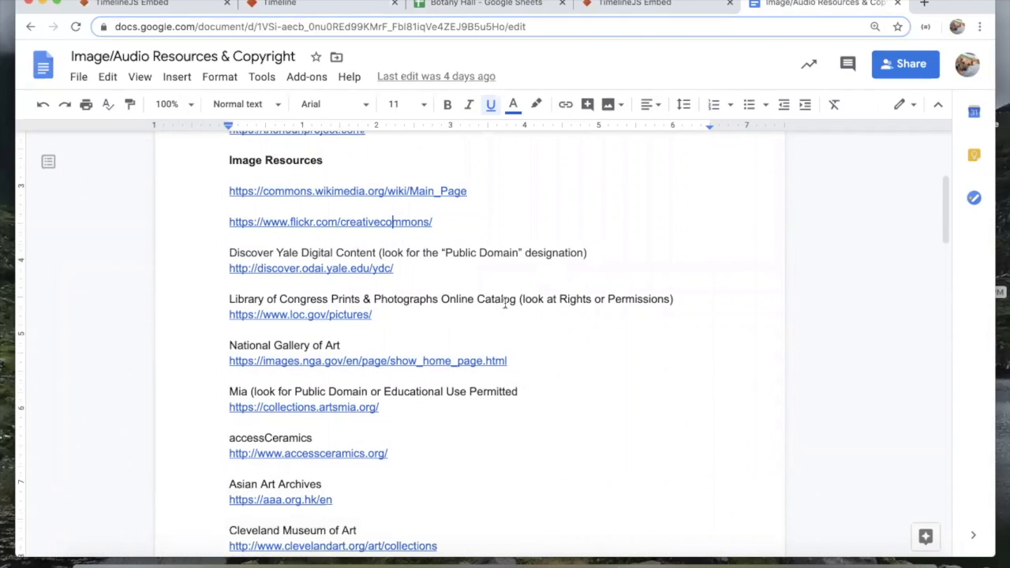
scroll(506, 304, "up", 5)
scroll(505, 303, "down", 6)
scroll(505, 303, "down", 6)
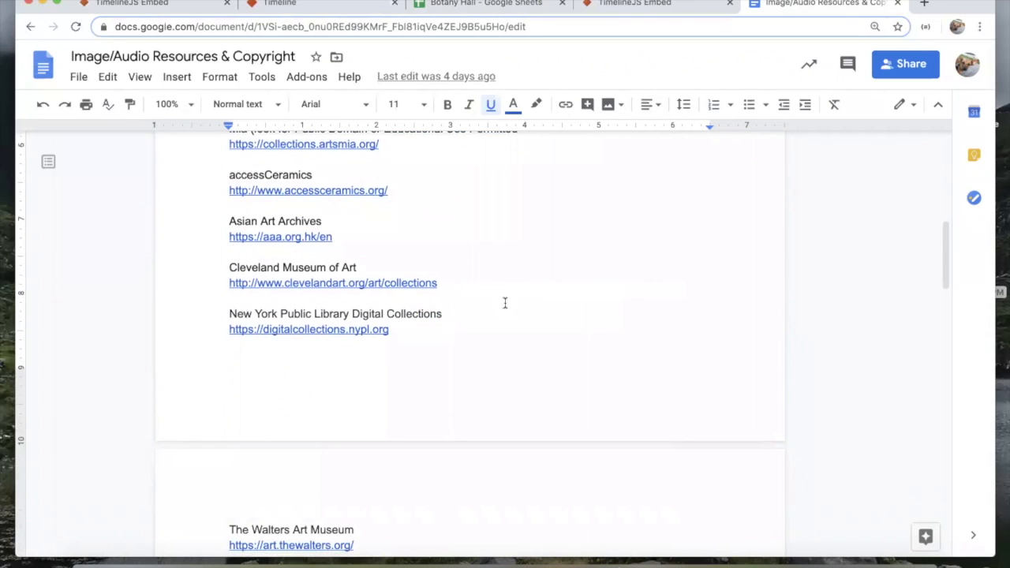
scroll(505, 303, "up", 12)
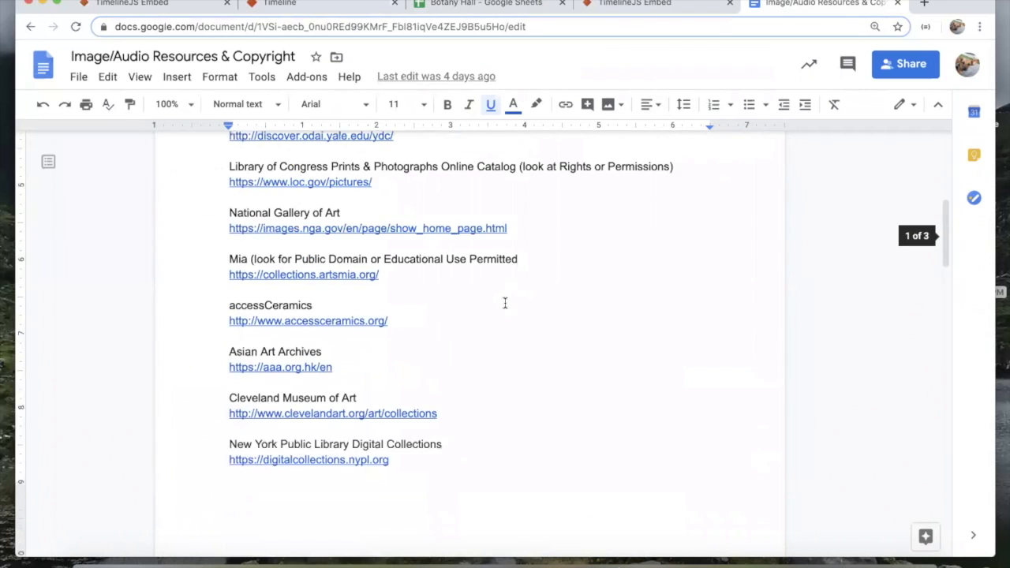
scroll(452, 254, "up", 2)
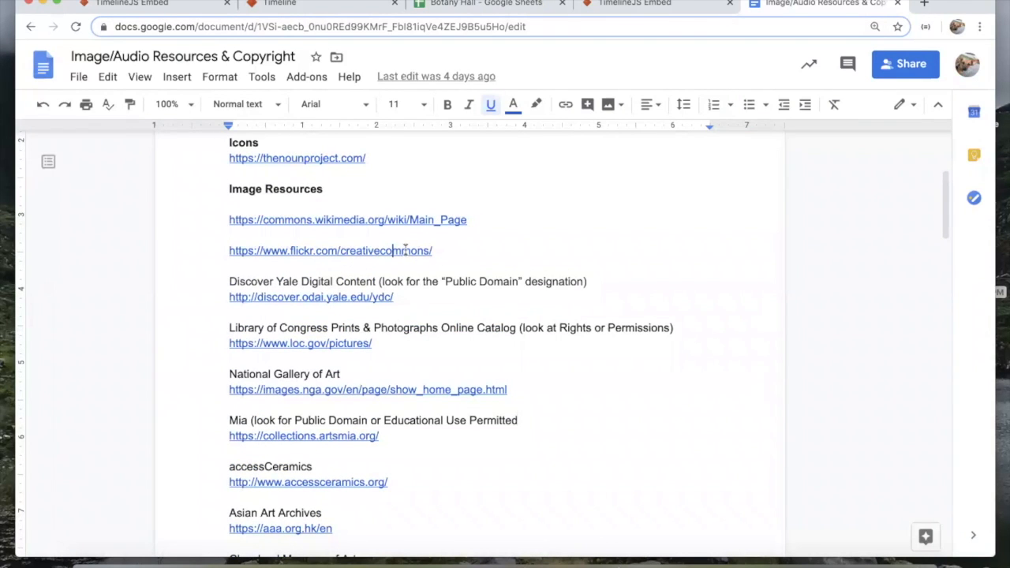
left_click(323, 278)
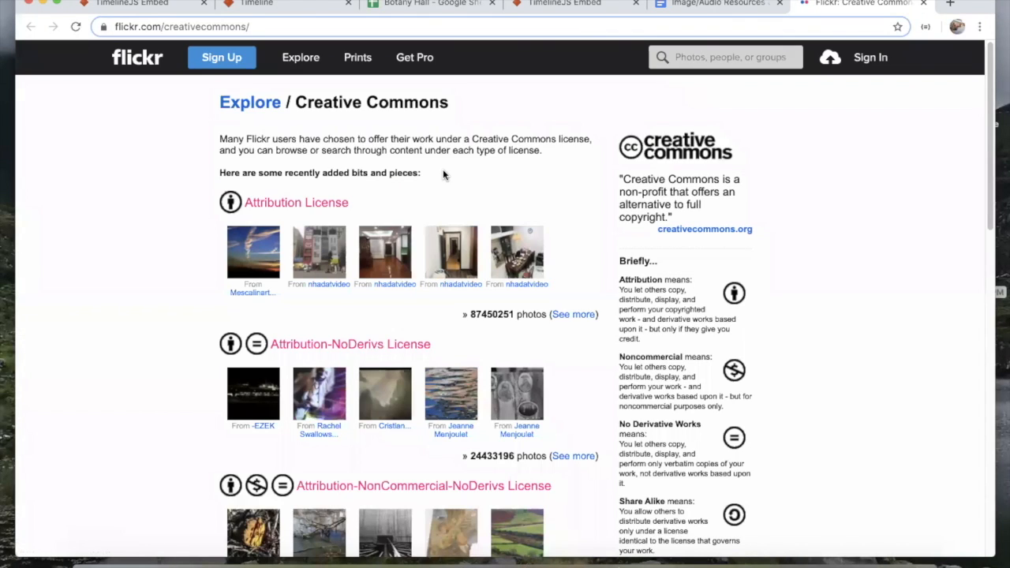
Step: On Flickr's Creative Commons page, open 'See more' for the Attribution-NonCommercial-ShareAlike License photos
left_click_drag(454, 113, 300, 105)
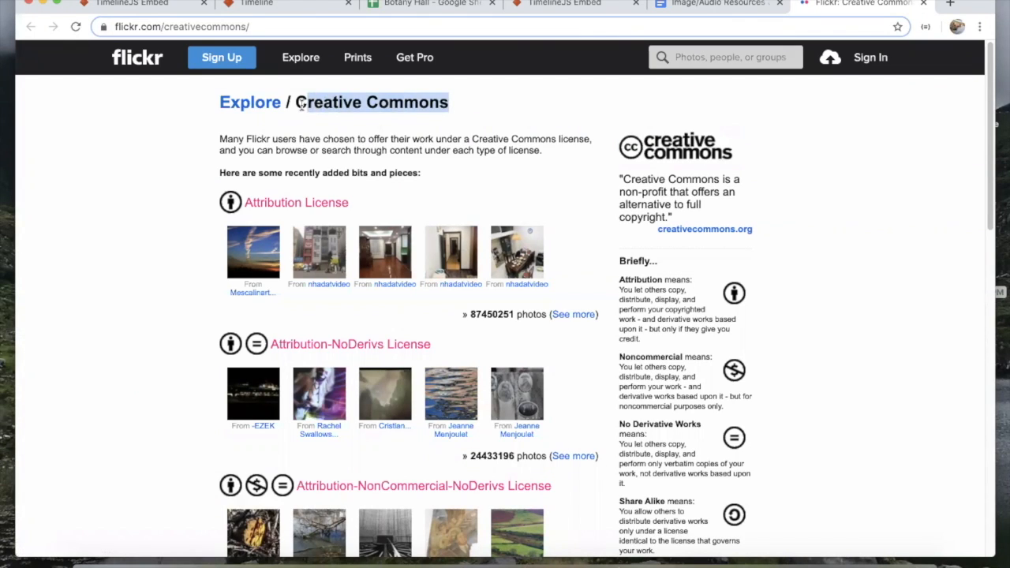
left_click(752, 54)
scroll(520, 259, "down", 5)
scroll(520, 259, "down", 5)
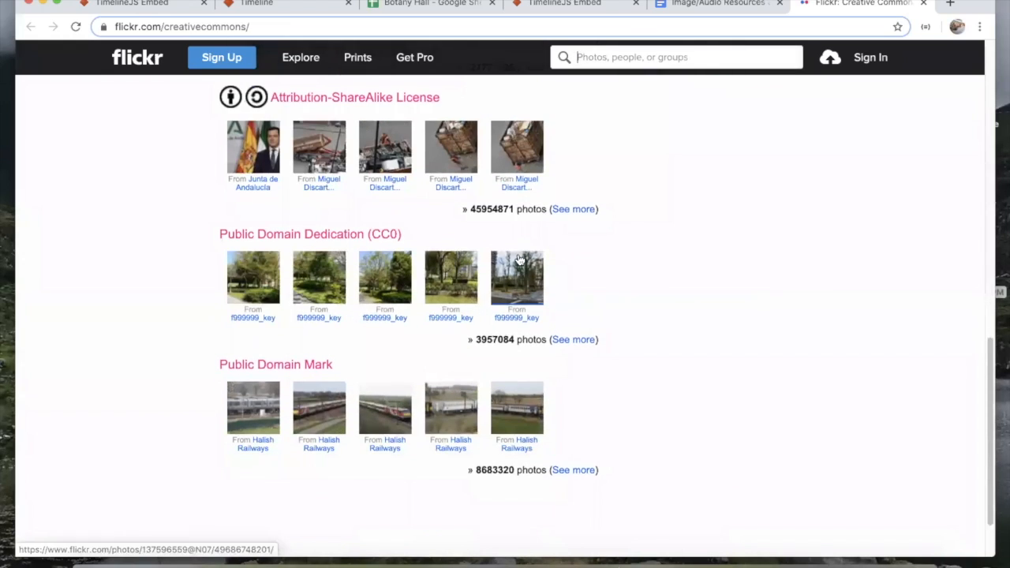
scroll(484, 264, "up", 15)
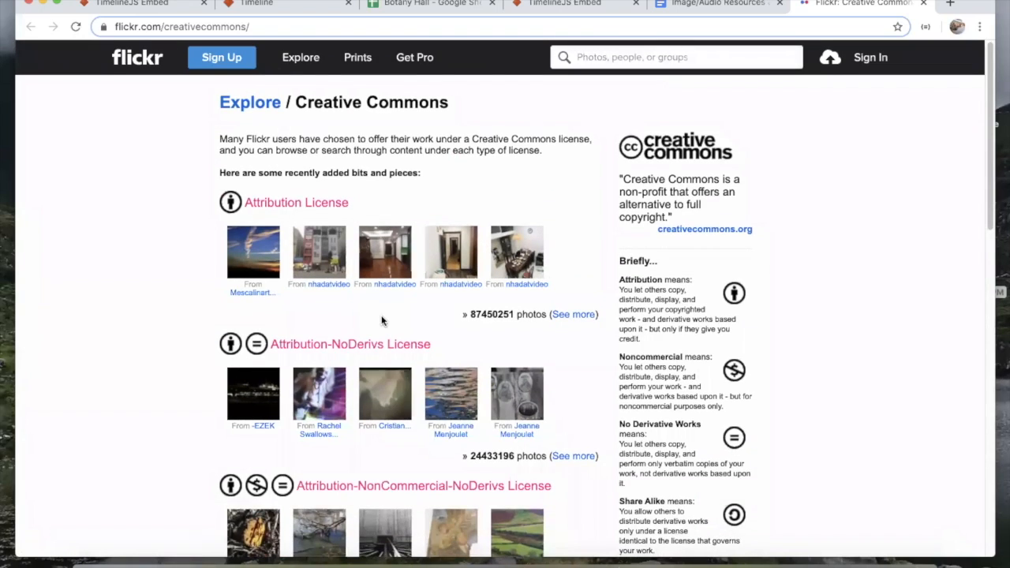
scroll(384, 318, "down", 4)
scroll(381, 316, "down", 2)
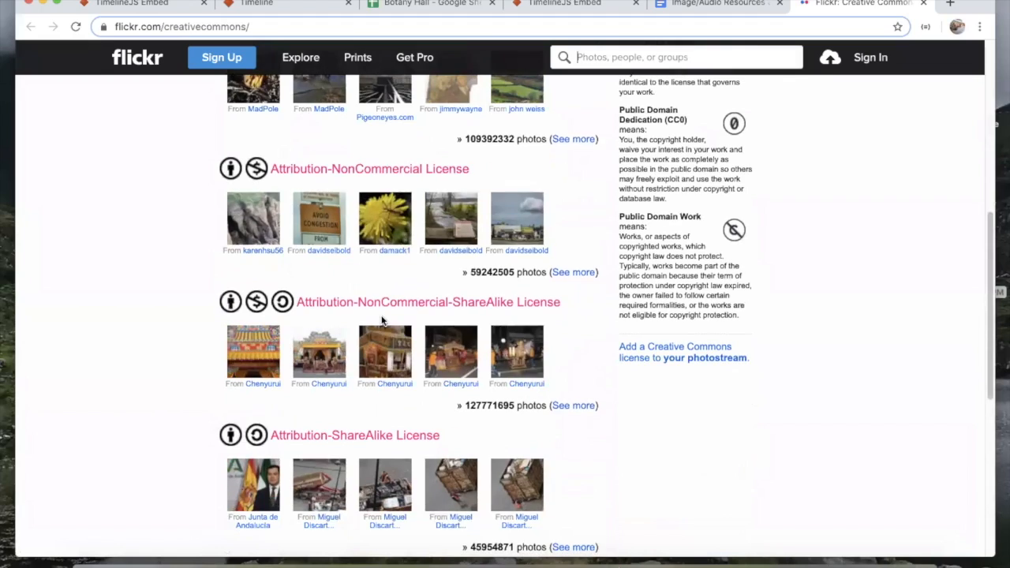
scroll(383, 321, "up", 2)
scroll(382, 321, "up", 3)
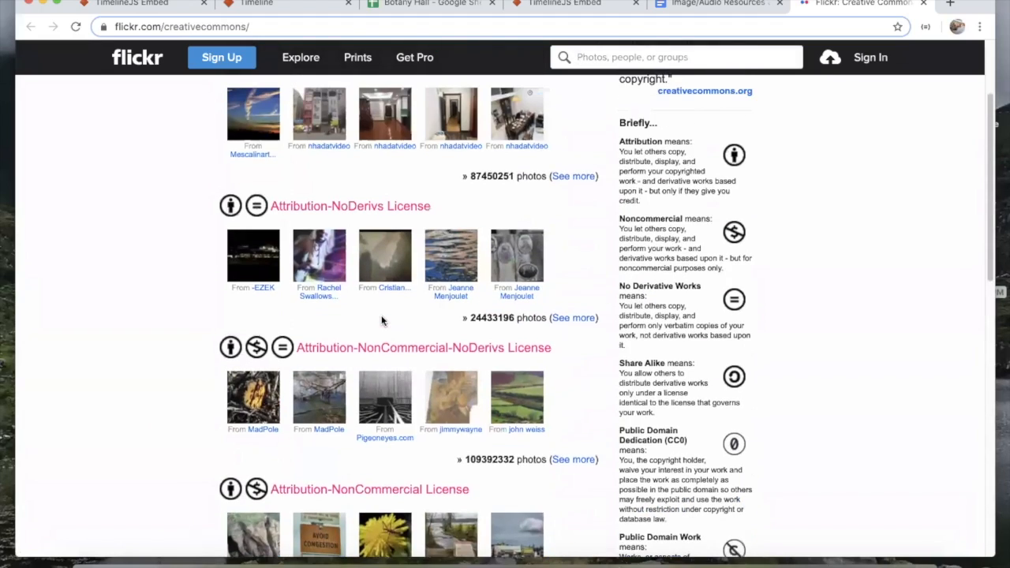
scroll(377, 347, "down", 2)
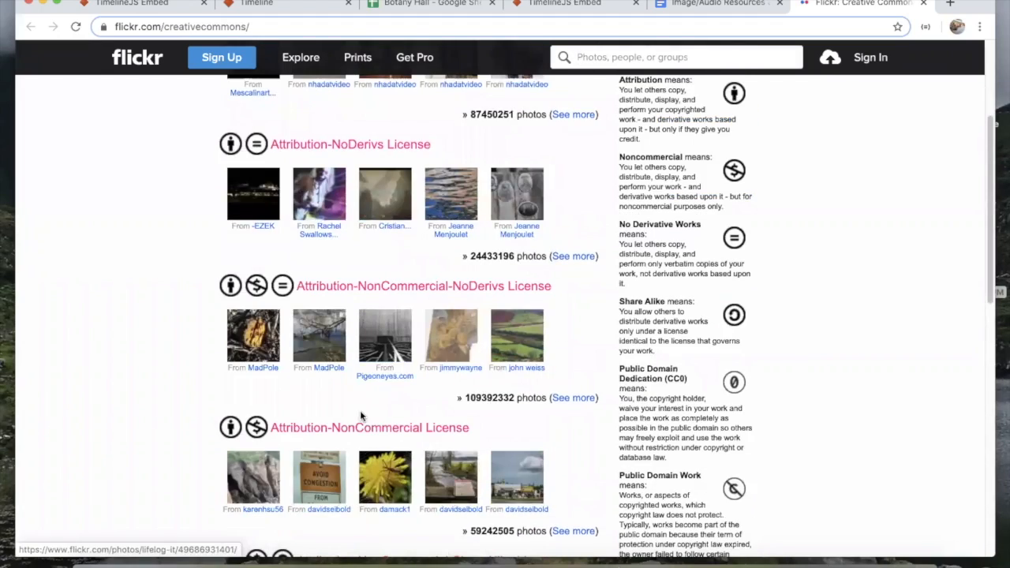
scroll(361, 412, "down", 9)
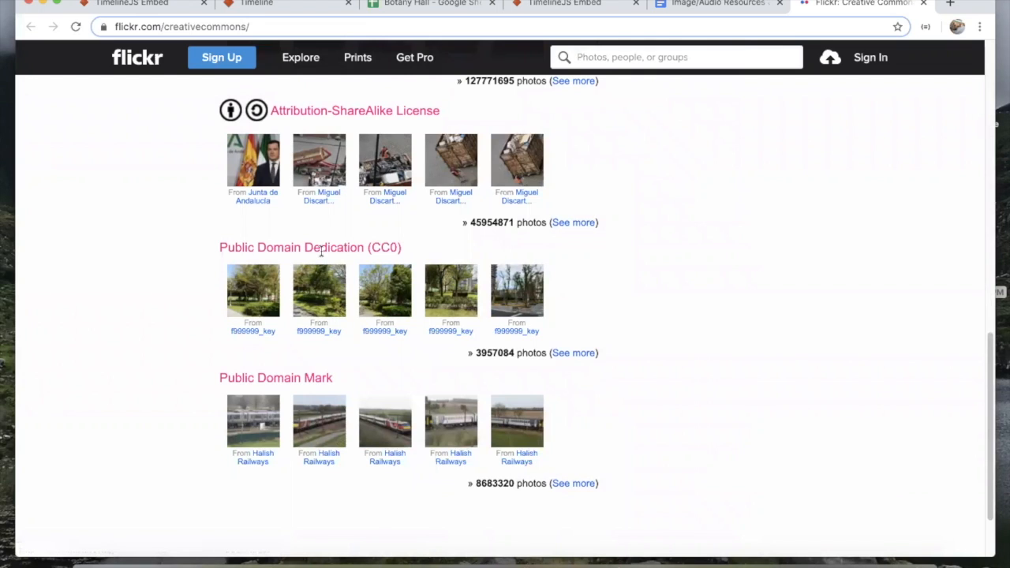
scroll(321, 245, "up", 1)
scroll(322, 172, "up", 2)
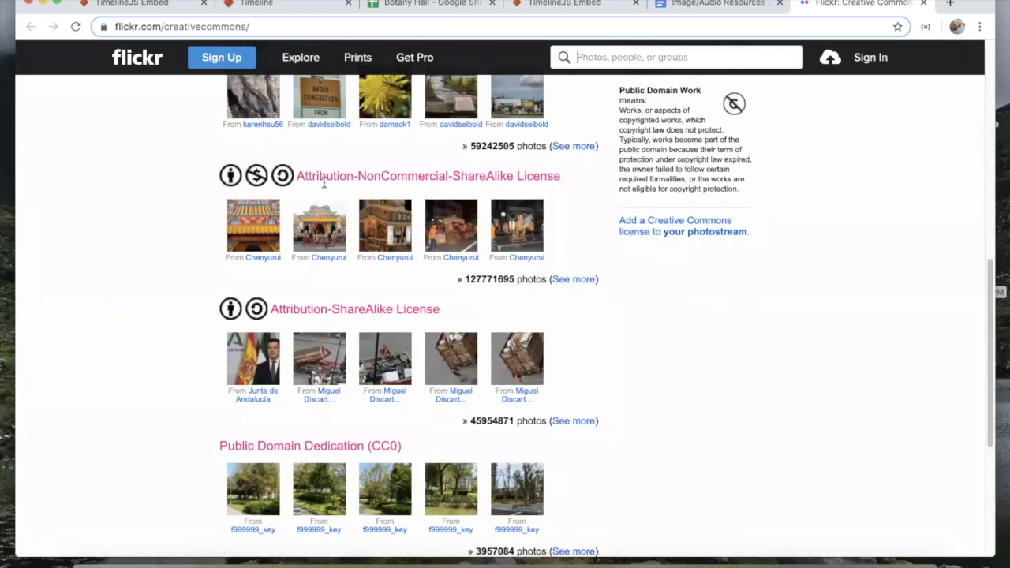
left_click(576, 279)
Step: Search the licensed photos for 'carnegie museum', keeping the Attribution-NonCommercial-ShareAlike license filter
left_click(341, 137)
type("bo")
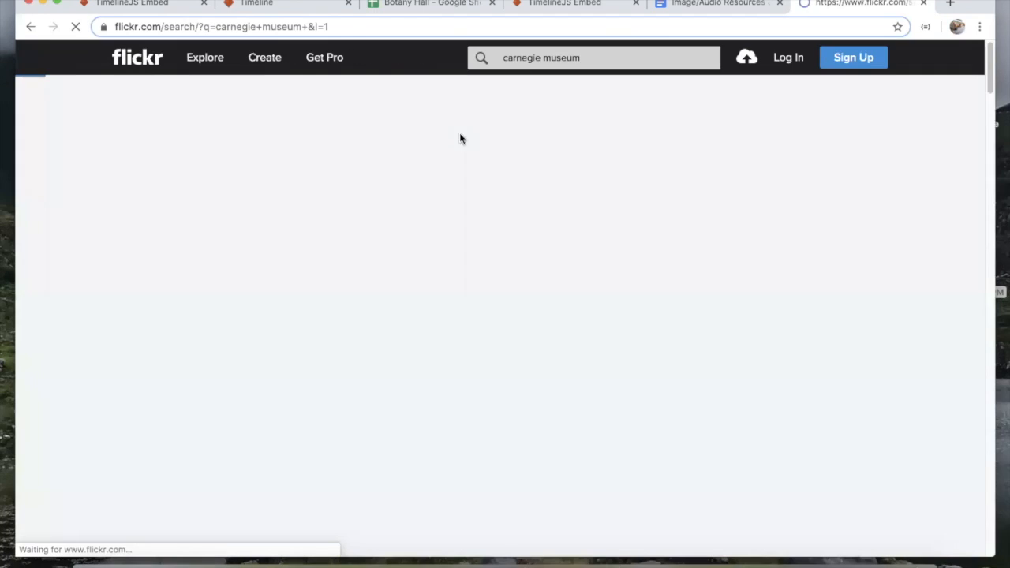
scroll(404, 459, "down", 3)
scroll(366, 469, "down", 9)
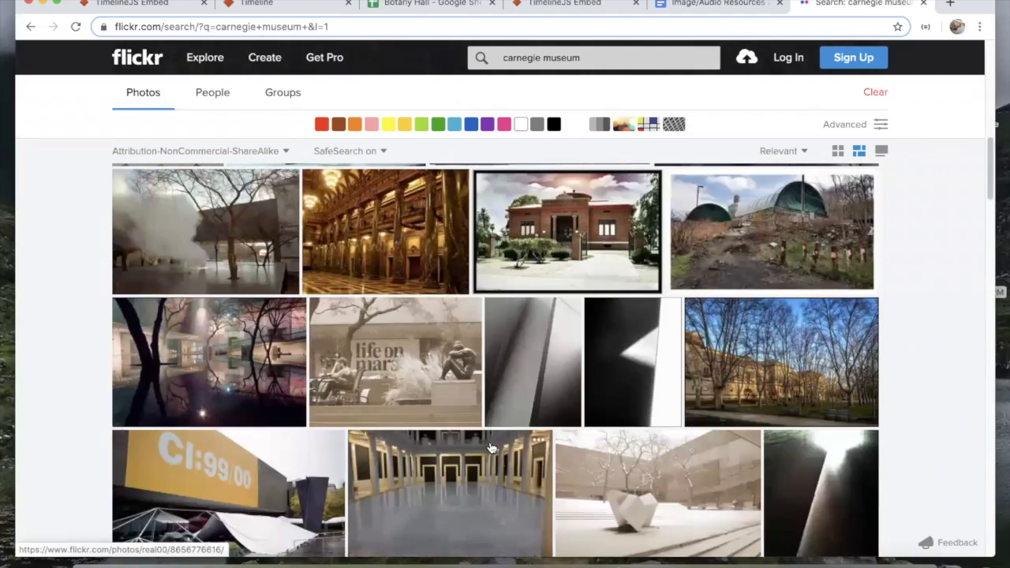
scroll(490, 445, "up", 2)
scroll(490, 446, "down", 5)
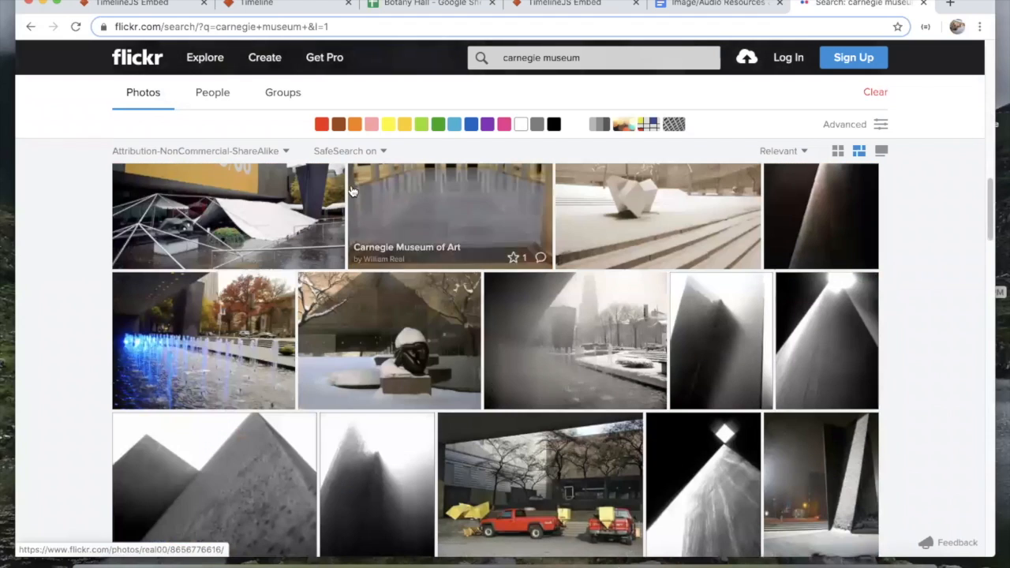
left_click(285, 152)
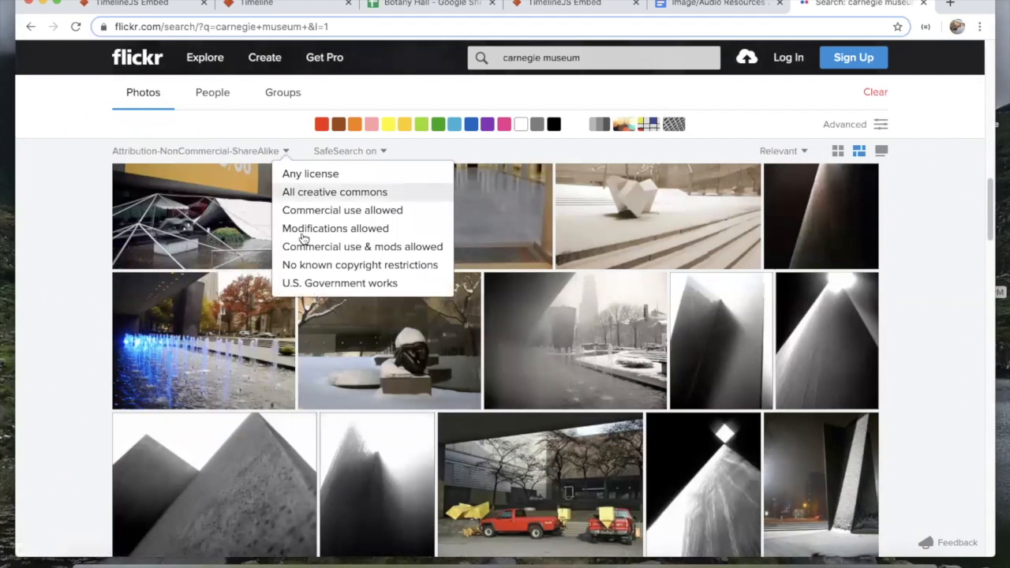
left_click(565, 147)
Step: Scroll through the carnegie museum photo results, including the museum exterior shots
scroll(659, 353, "down", 3)
scroll(553, 268, "up", 10)
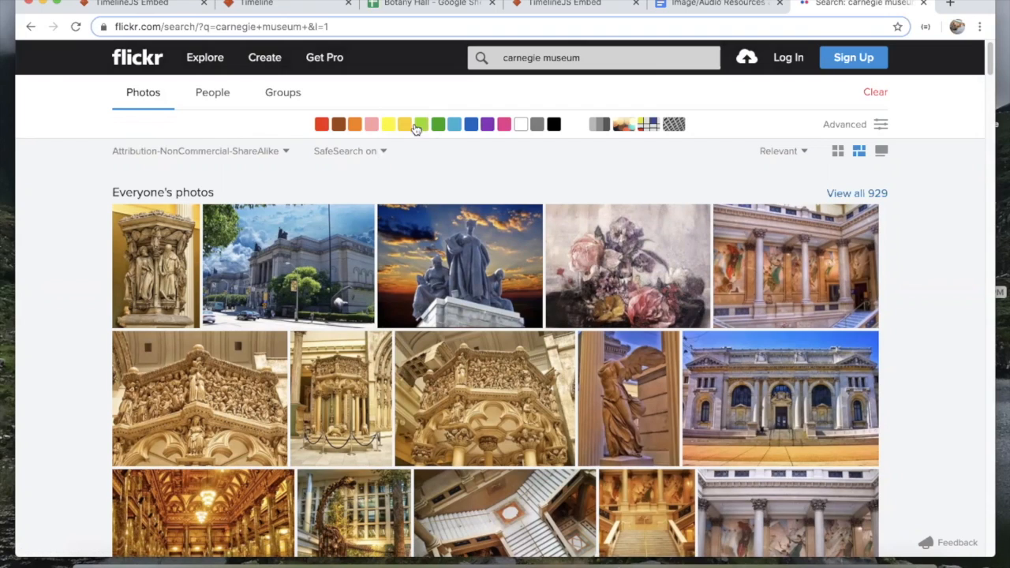
scroll(465, 253, "down", 2)
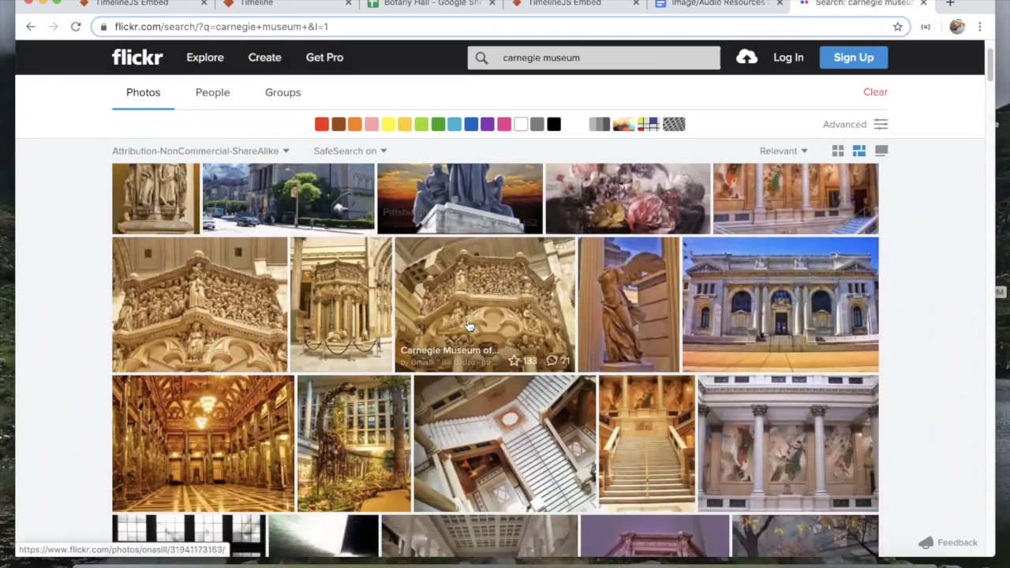
scroll(469, 326, "up", 1)
scroll(355, 308, "up", 1)
scroll(396, 427, "down", 5)
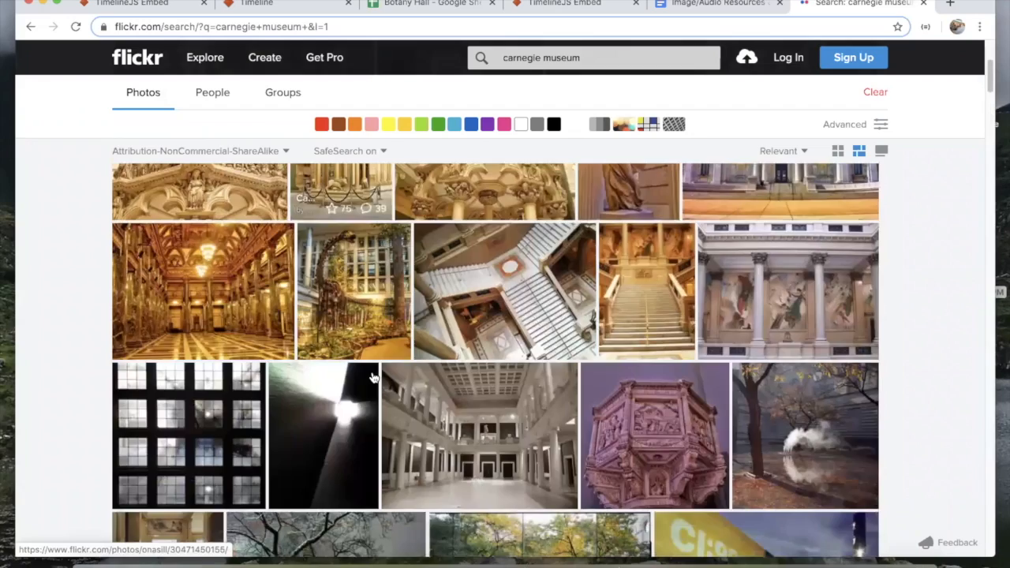
scroll(396, 427, "down", 5)
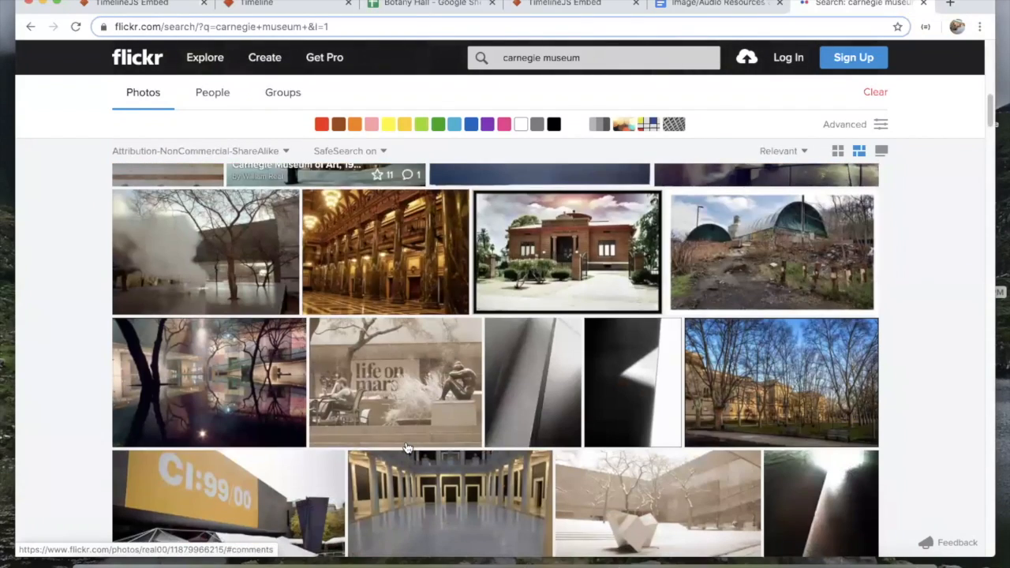
scroll(406, 448, "down", 10)
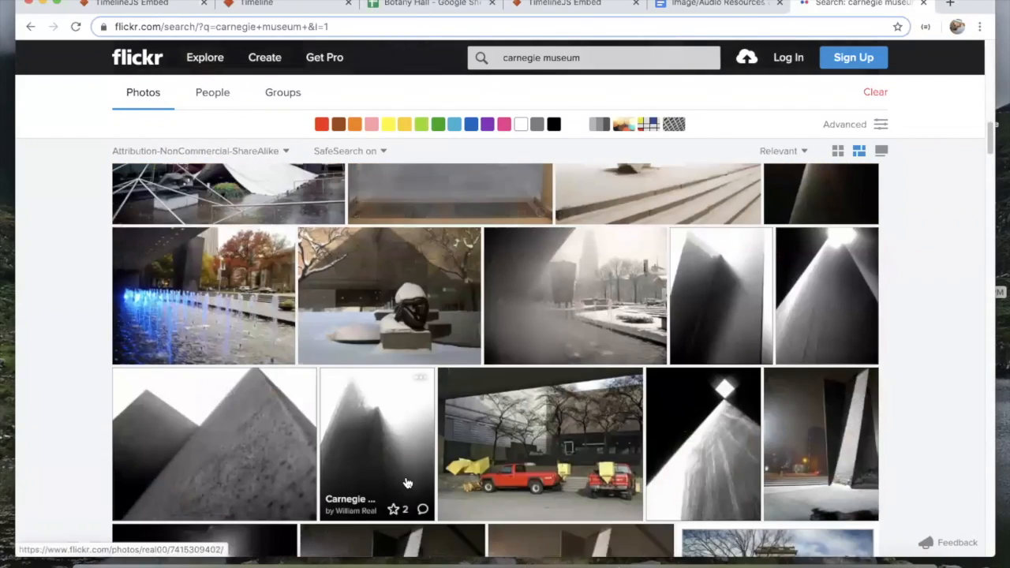
scroll(406, 483, "down", 10)
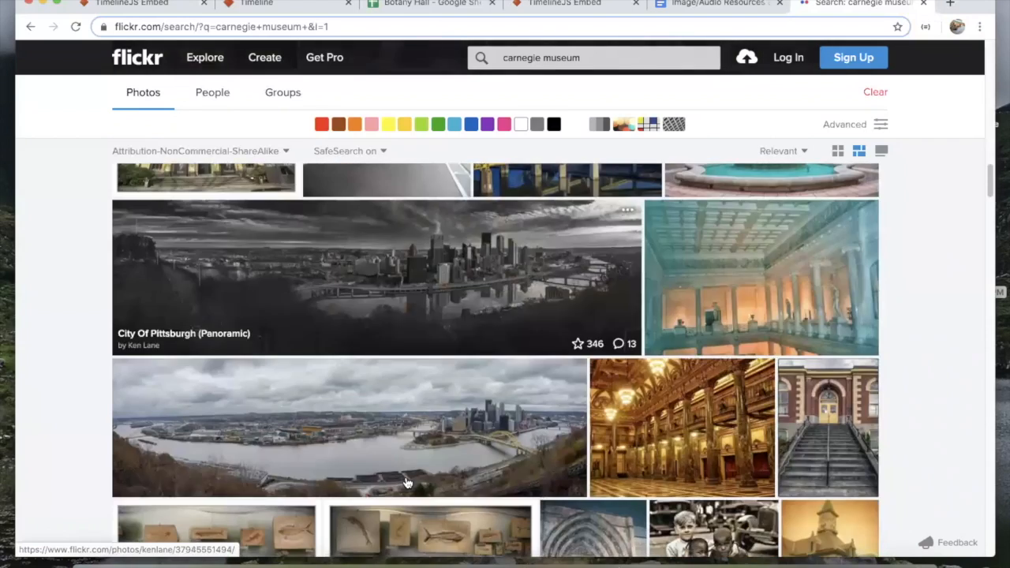
scroll(460, 296, "down", 5)
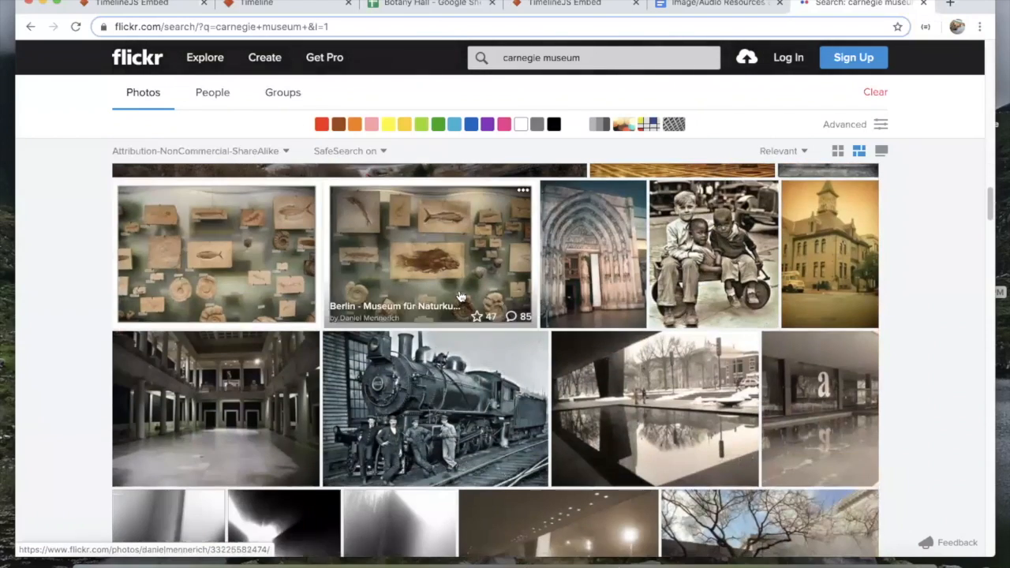
scroll(460, 296, "down", 8)
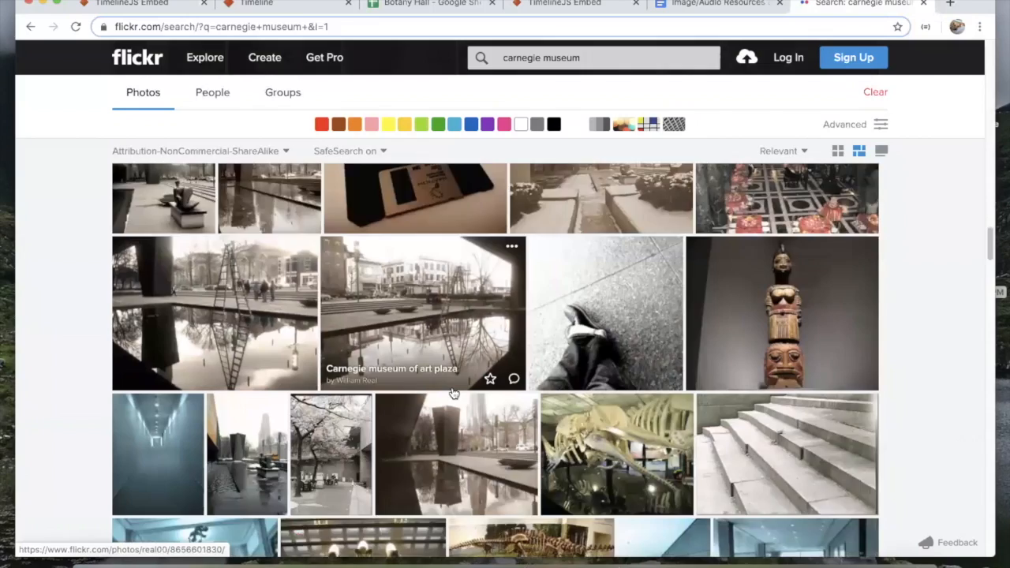
scroll(454, 393, "down", 8)
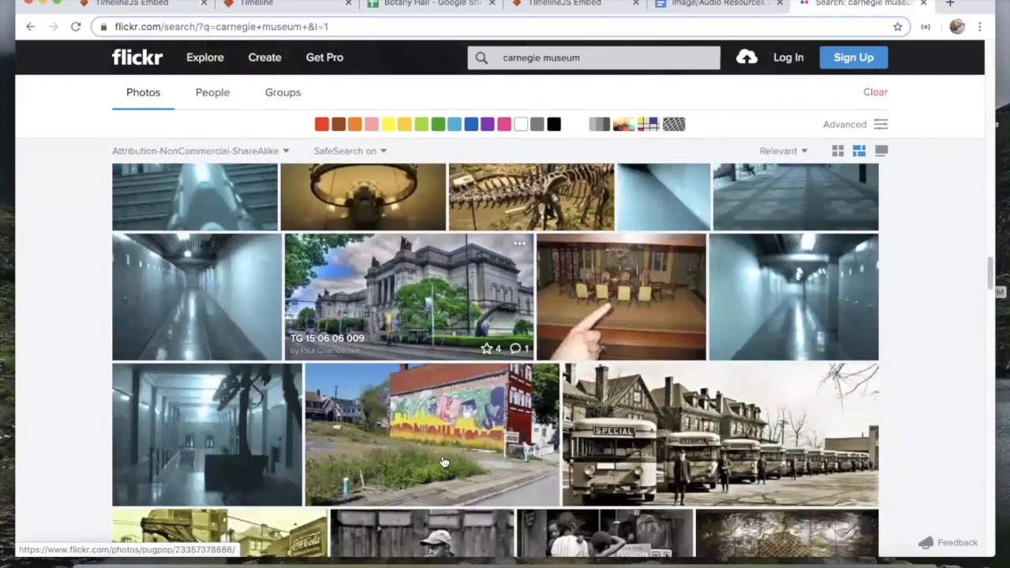
scroll(444, 462, "down", 4)
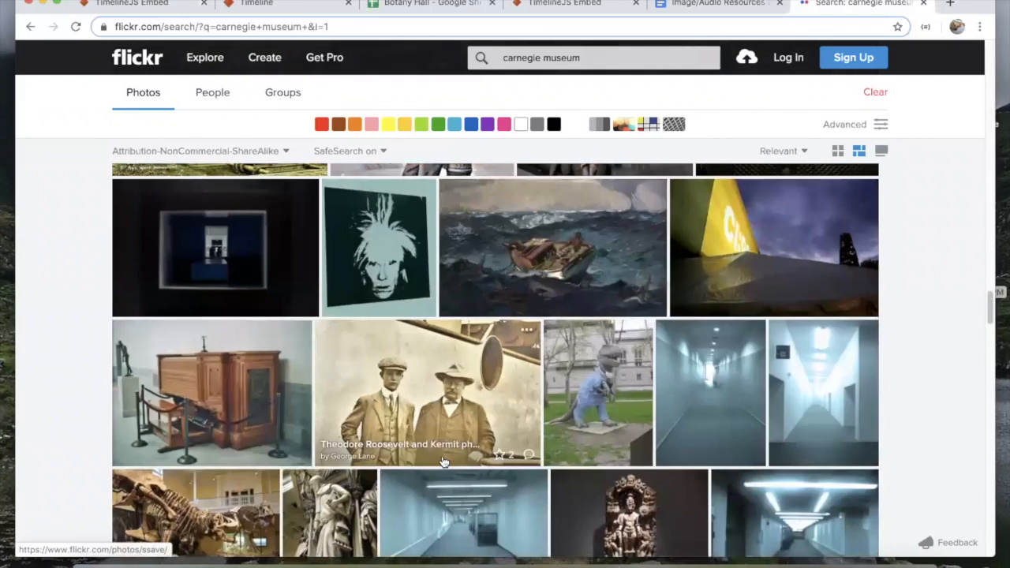
scroll(443, 462, "down", 4)
scroll(443, 462, "down", 4)
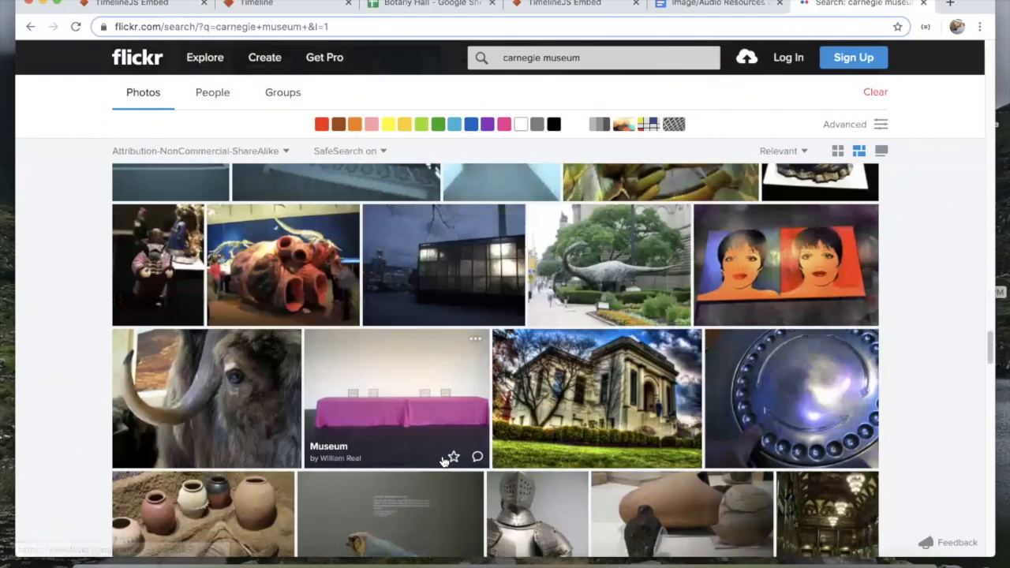
scroll(443, 462, "down", 1)
scroll(444, 462, "down", 2)
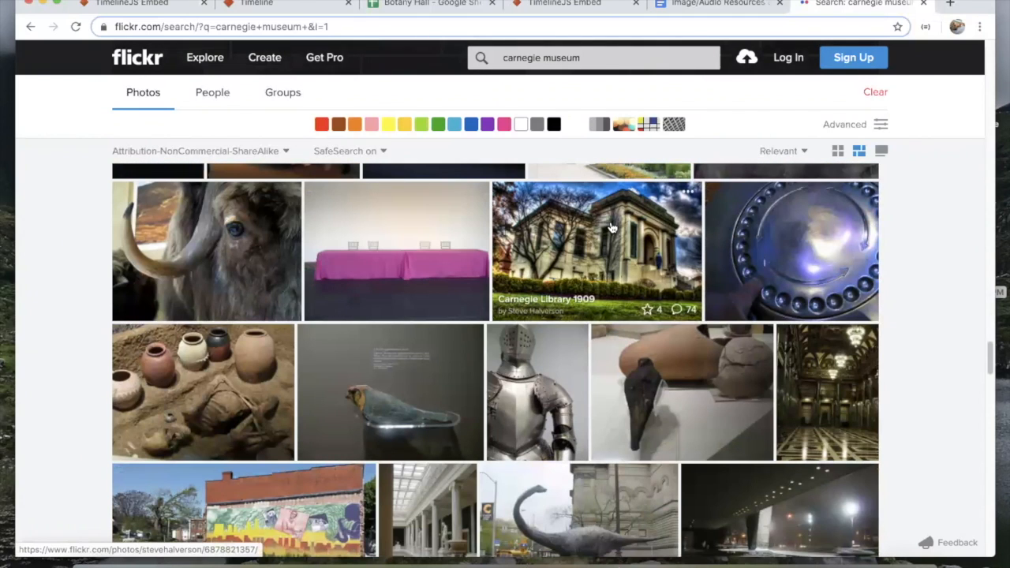
scroll(591, 363, "down", 5)
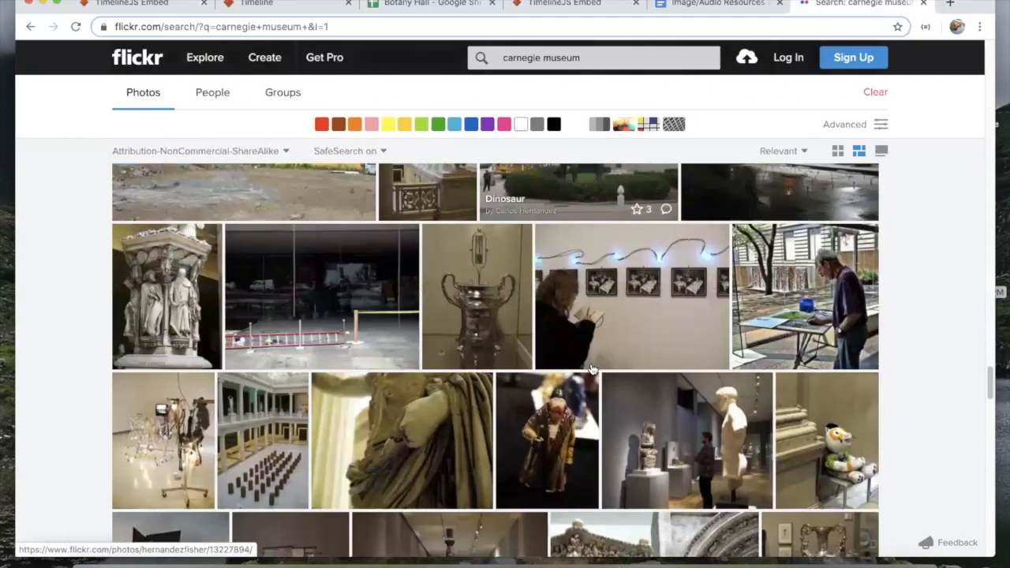
scroll(591, 368, "down", 4)
scroll(592, 369, "up", 1)
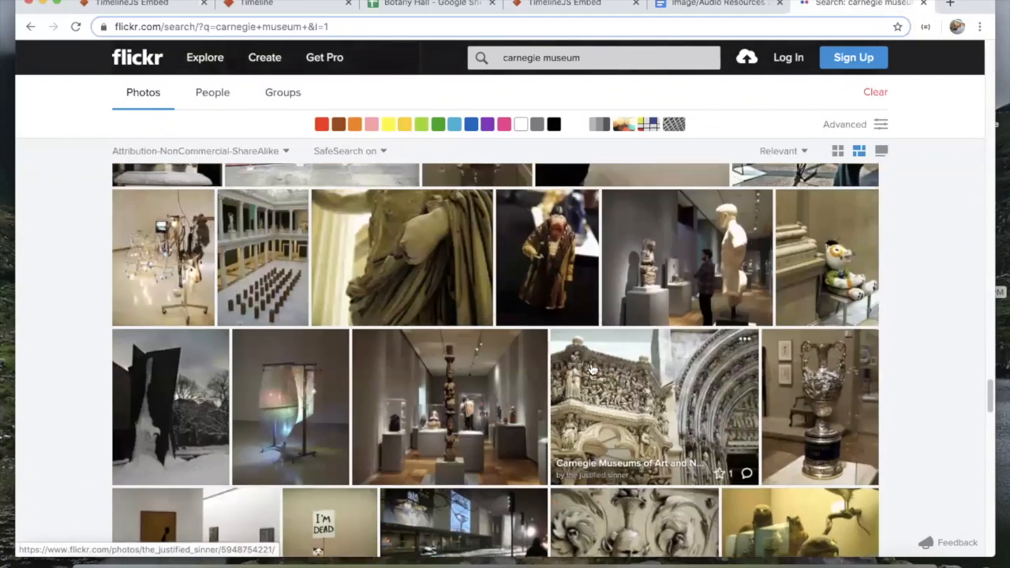
scroll(592, 369, "down", 3)
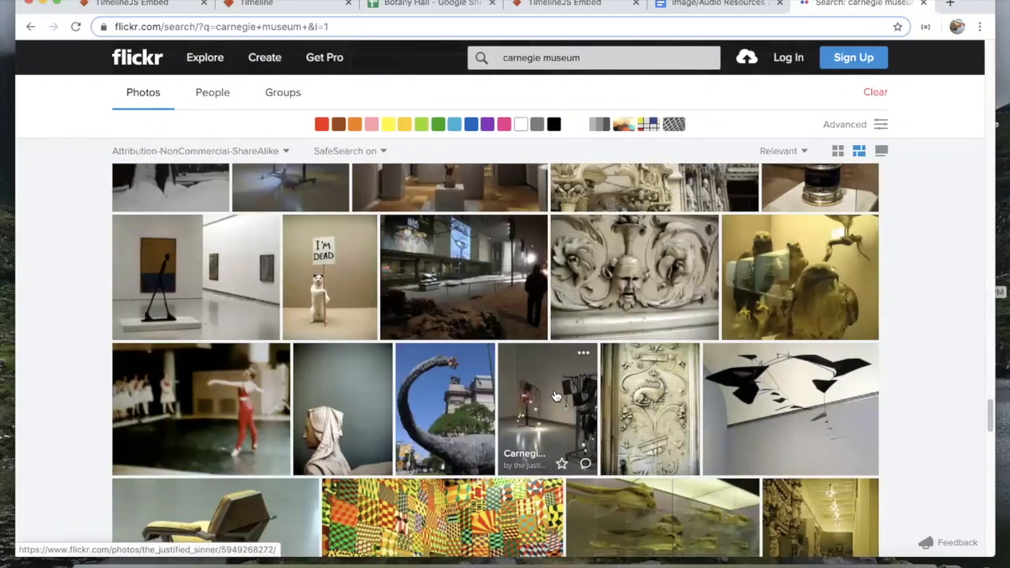
scroll(555, 396, "down", 3)
scroll(555, 396, "down", 2)
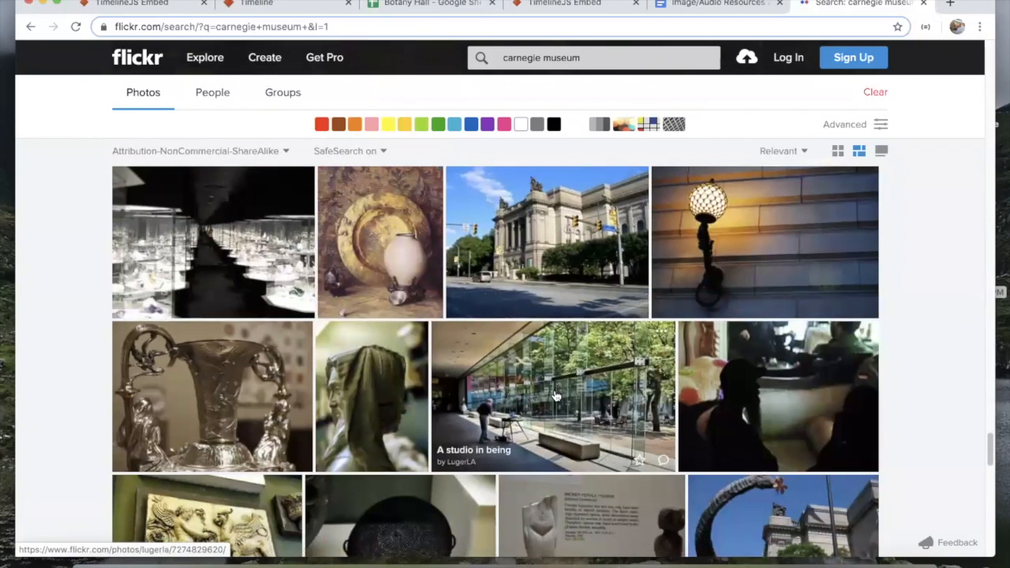
Step: Open the Carnegie Museums building photo, copy its page URL, and select L2 in the Botany Hall sheet
left_click(546, 209)
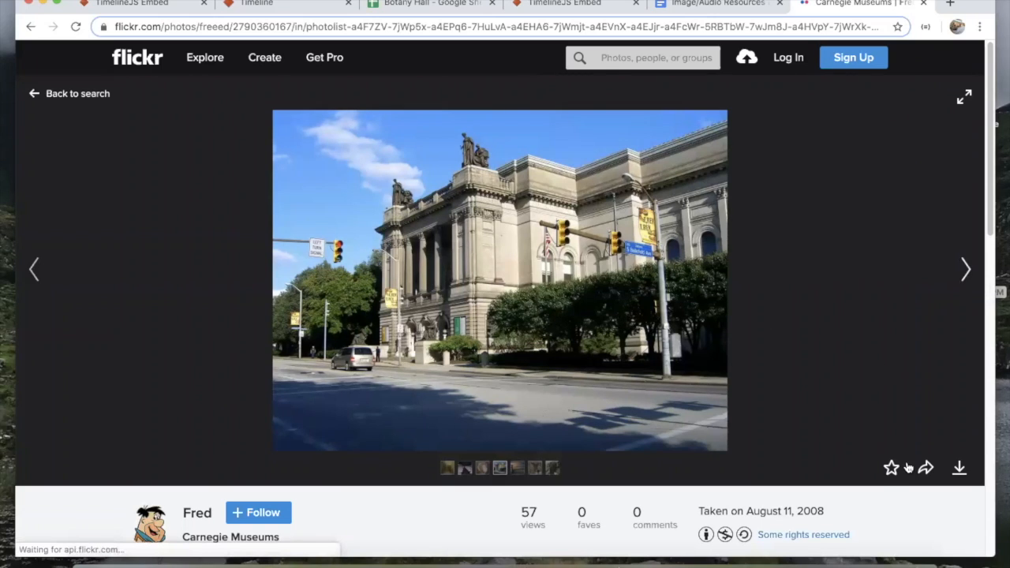
left_click(629, 30)
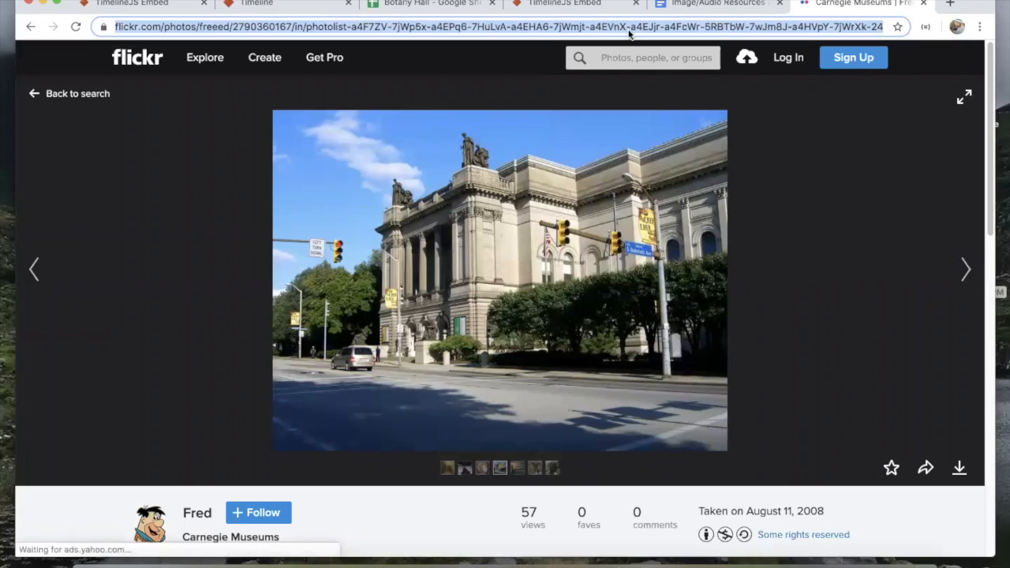
triple_click(502, 25)
key("ctrl+c")
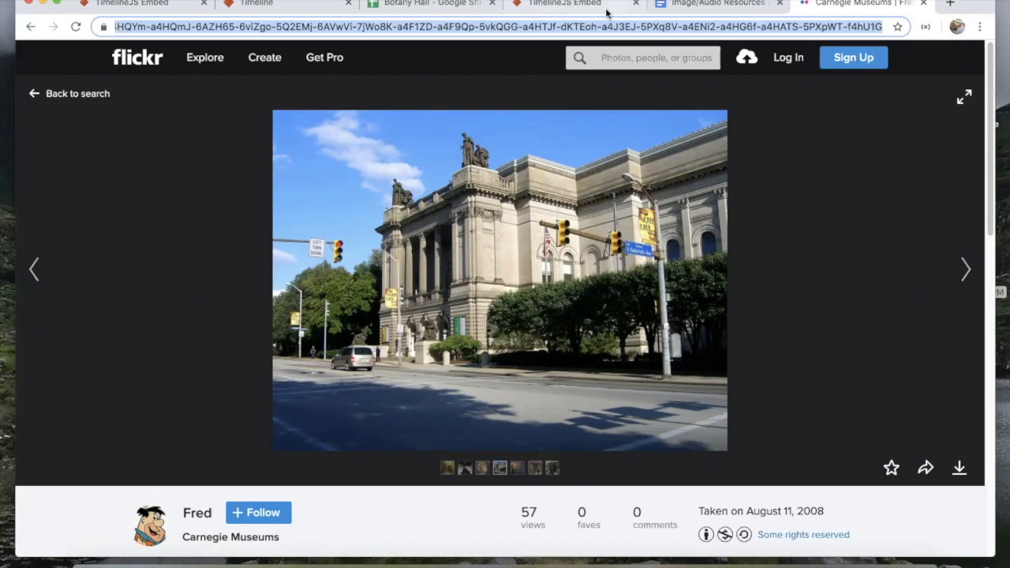
left_click(442, 4)
left_click(900, 256)
Step: Paste the Carnegie Museums Flickr photo URL into L2, then check K2 and M2
left_click(827, 253)
key("ctrl+v")
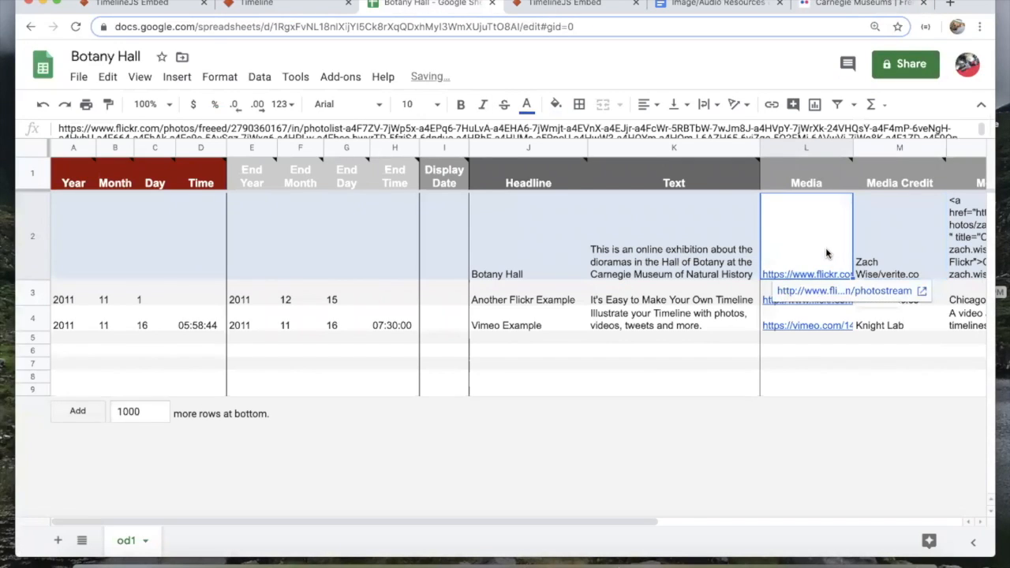
left_click(857, 245)
left_click(834, 245)
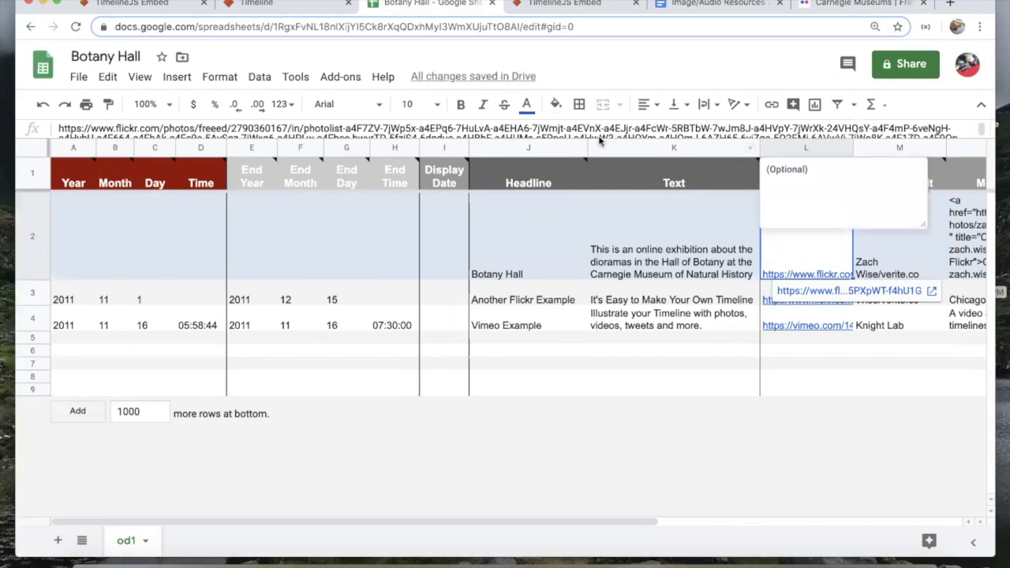
left_click(705, 237)
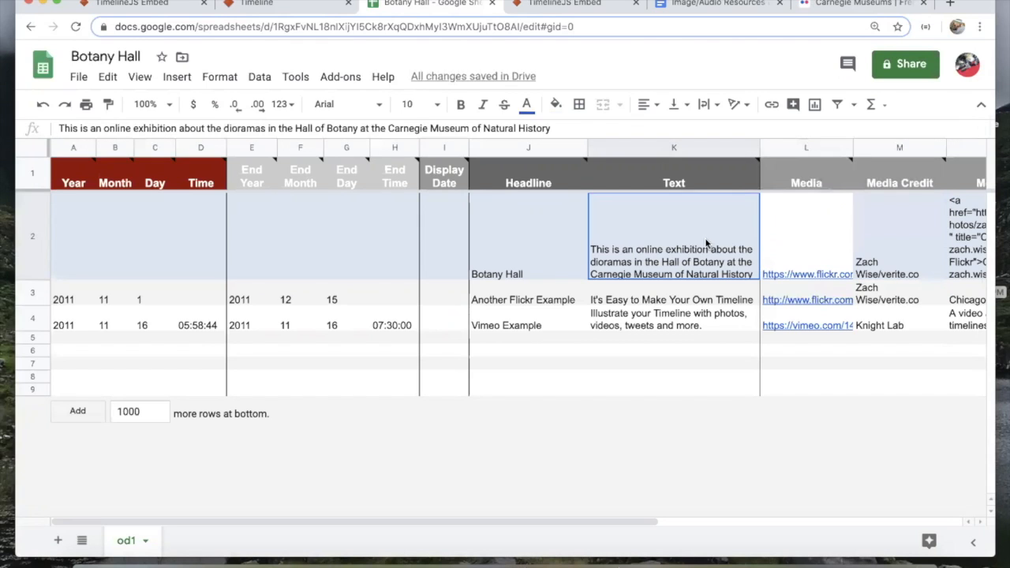
left_click(876, 240)
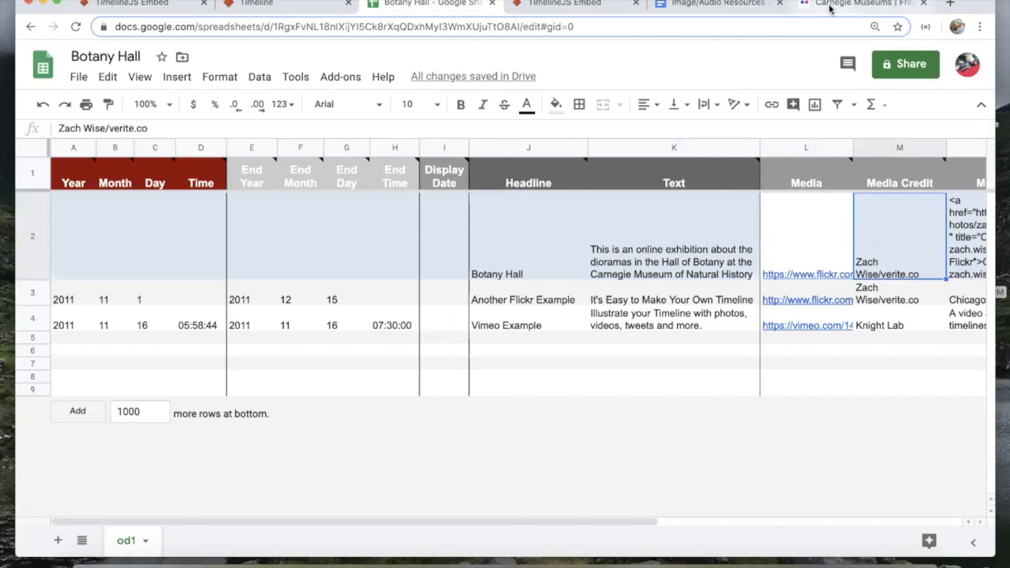
Step: Check the Carnegie Museums photo's owner, August 11, 2008 date and camera details, glancing at the resources doc
left_click(829, 8)
scroll(469, 489, "down", 2)
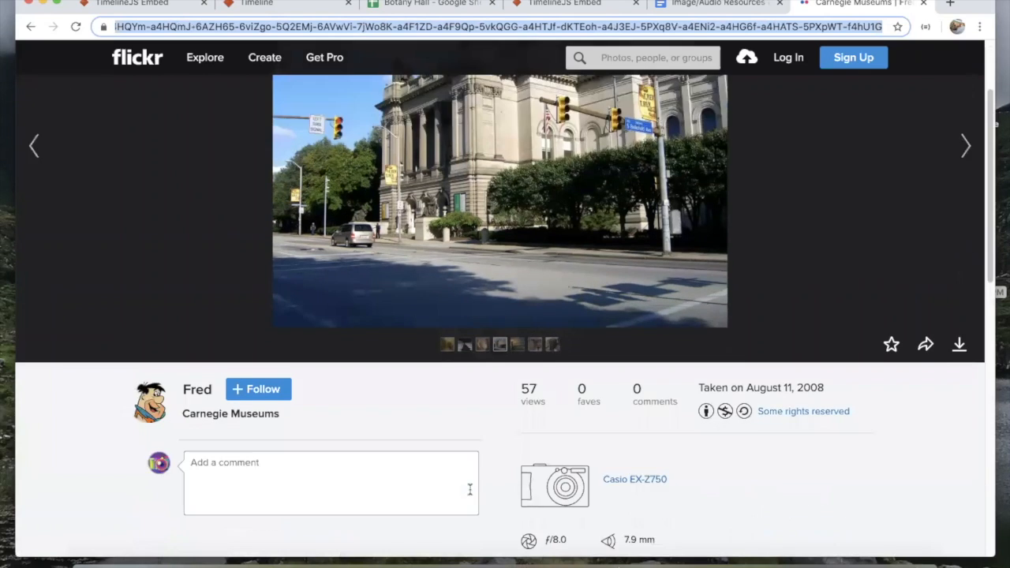
scroll(469, 490, "down", 1)
scroll(470, 495, "down", 6)
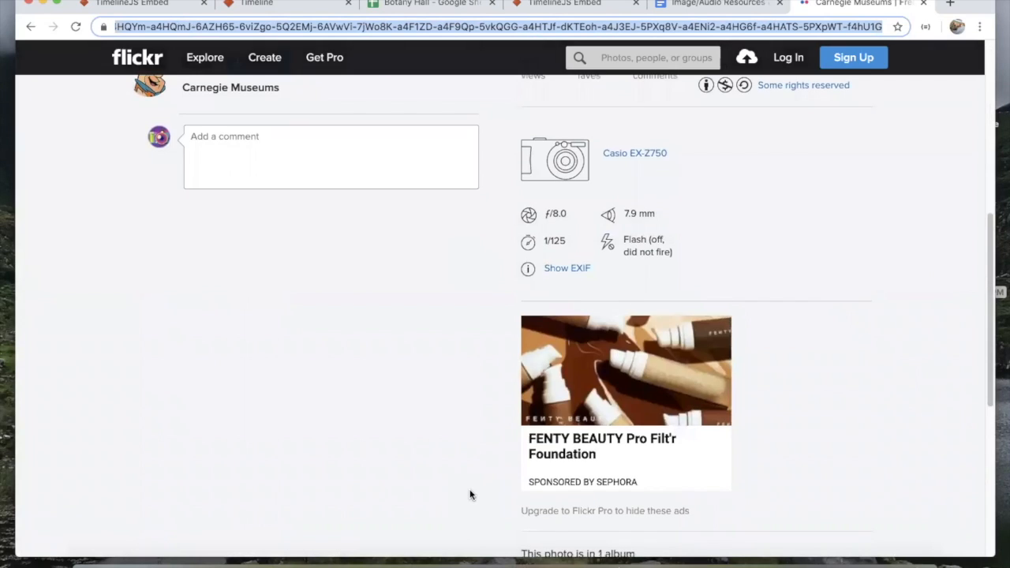
scroll(470, 495, "down", 2)
scroll(470, 495, "up", 10)
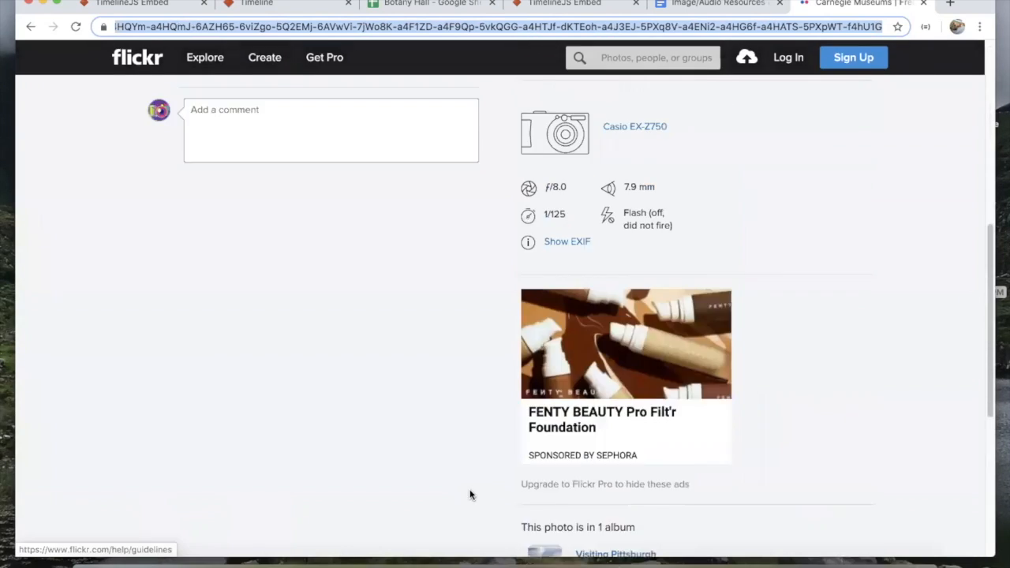
scroll(446, 412, "up", 1)
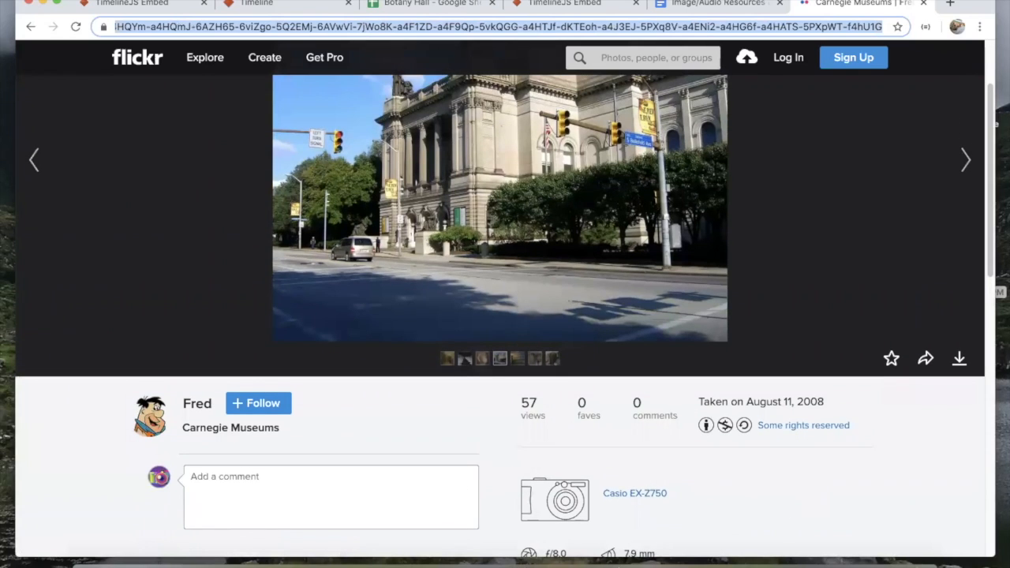
scroll(417, 286, "down", 4)
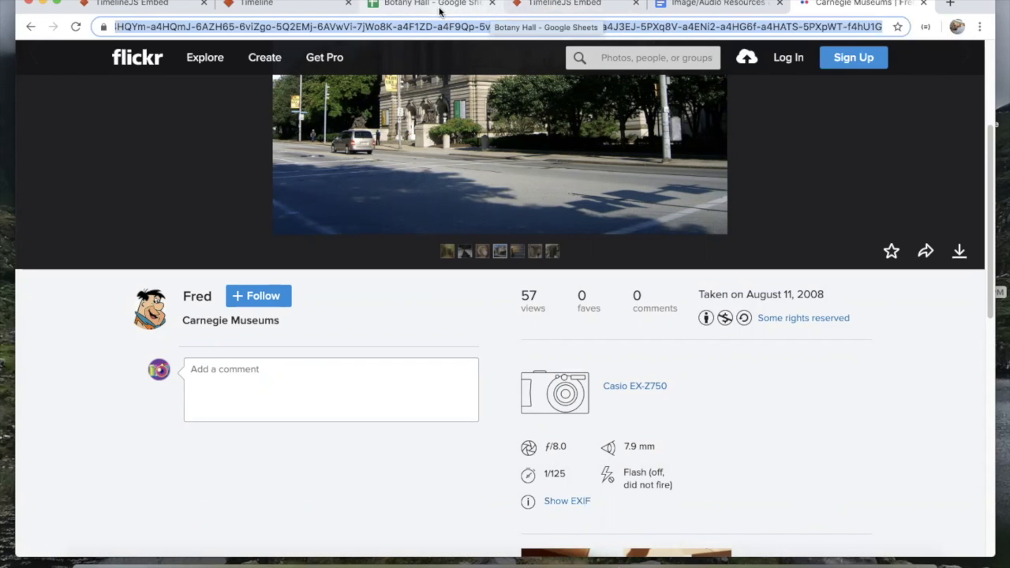
left_click(754, 3)
scroll(488, 283, "down", 3)
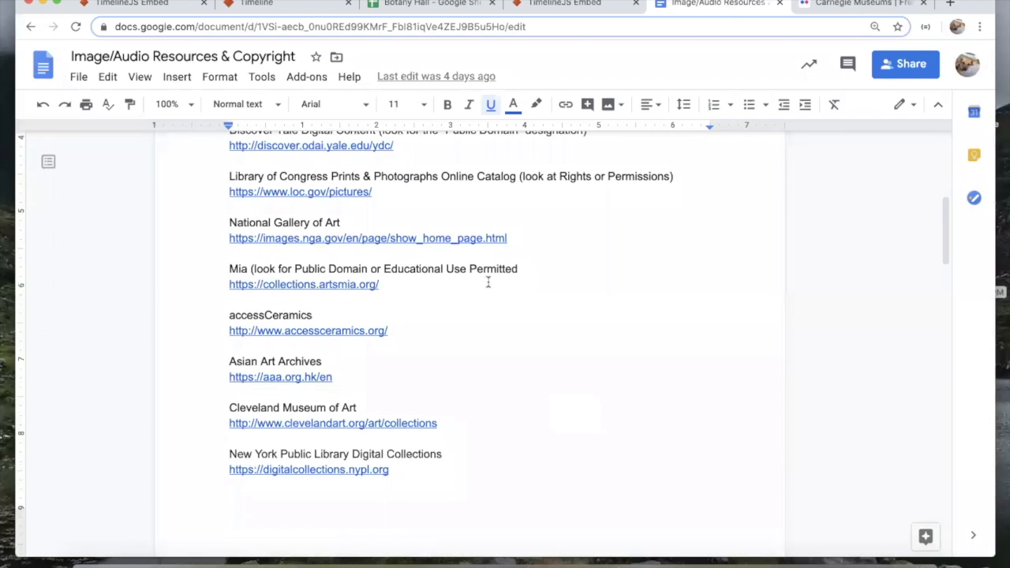
scroll(605, 248, "up", 5)
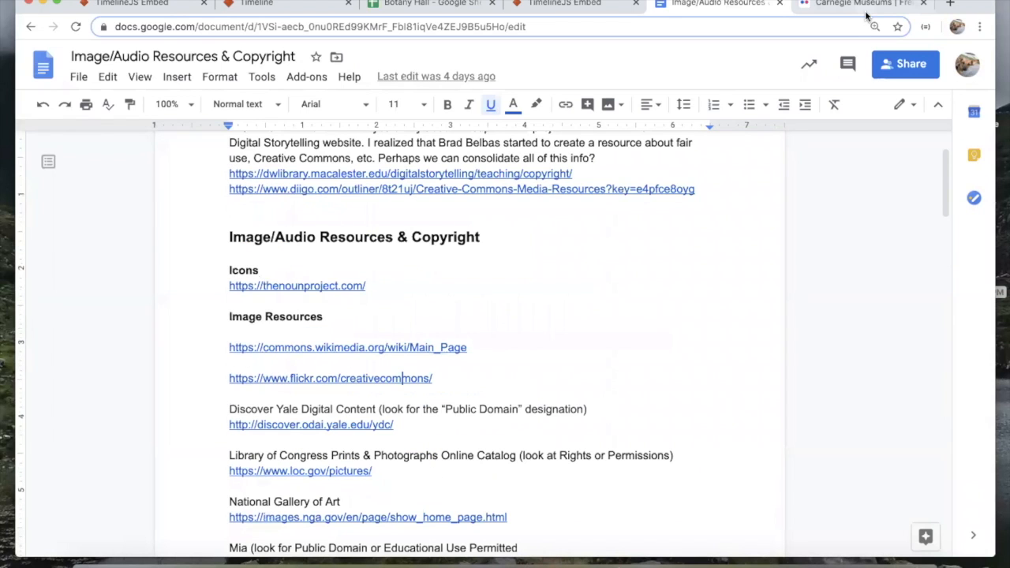
left_click(866, 5)
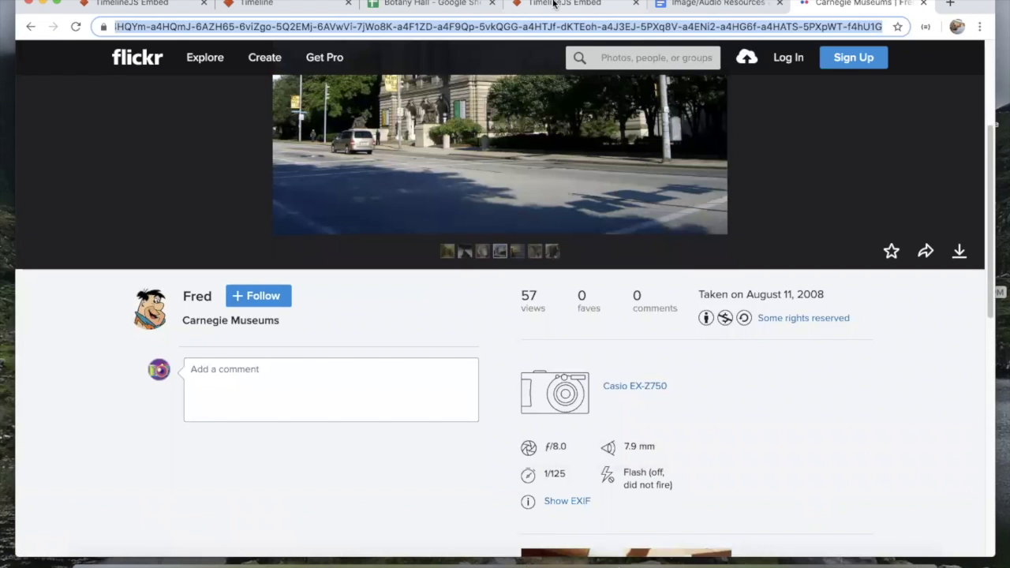
left_click(555, 4)
Step: Enter the photographer's name followed by ', 2008' as the title slide's Media Credit in M2
left_click(433, 4)
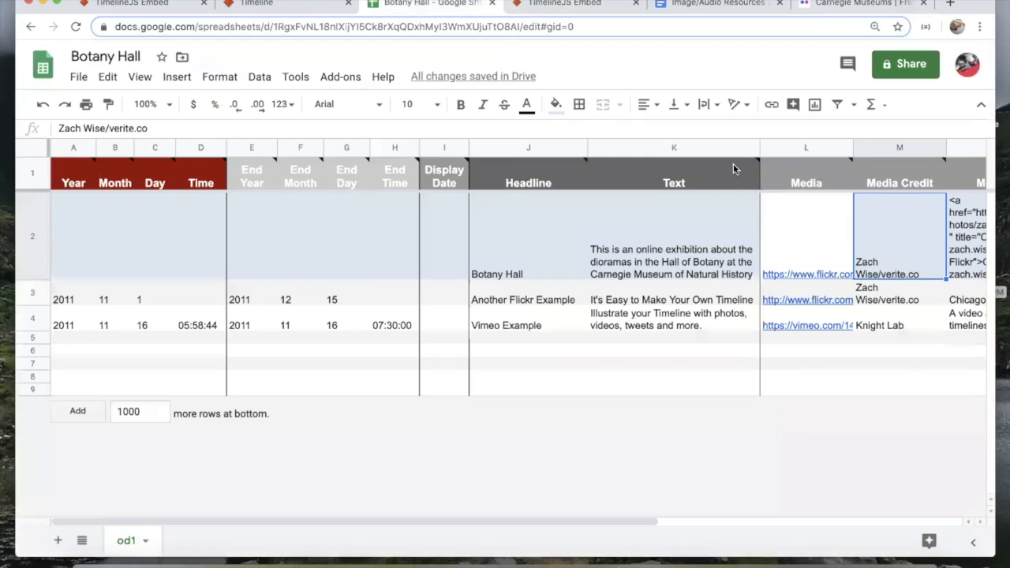
type("Fred")
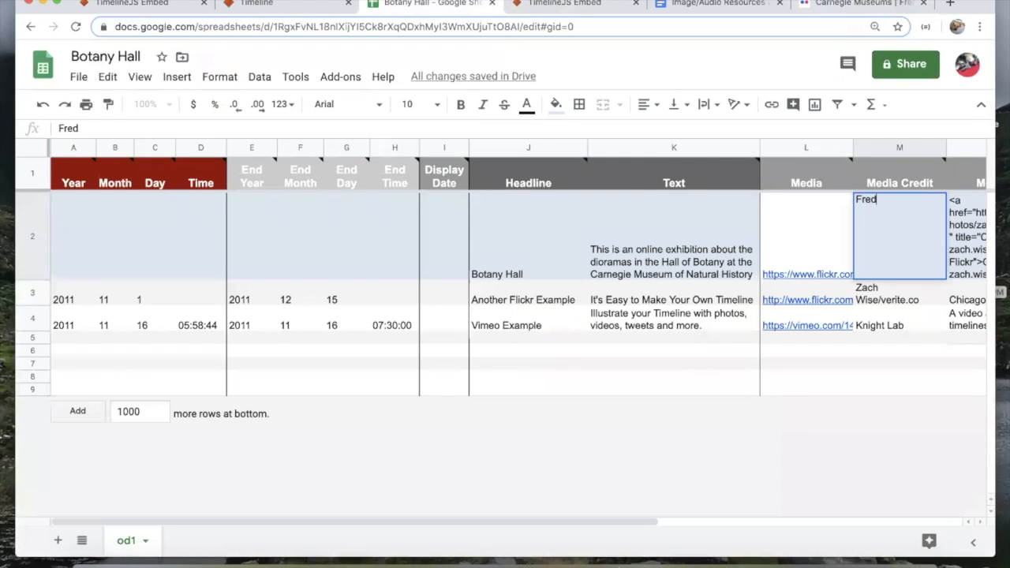
left_click(864, 4)
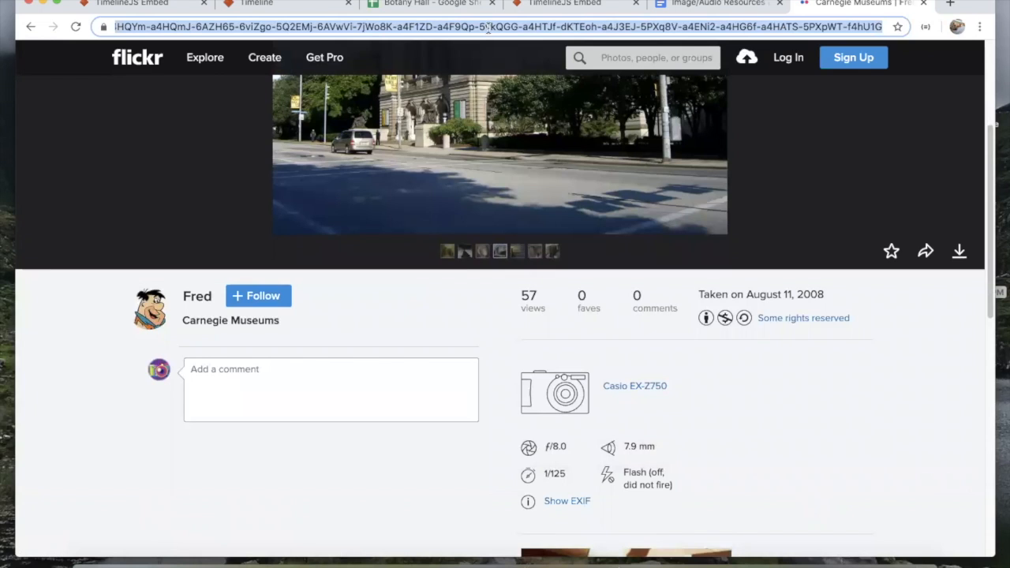
left_click(428, 4)
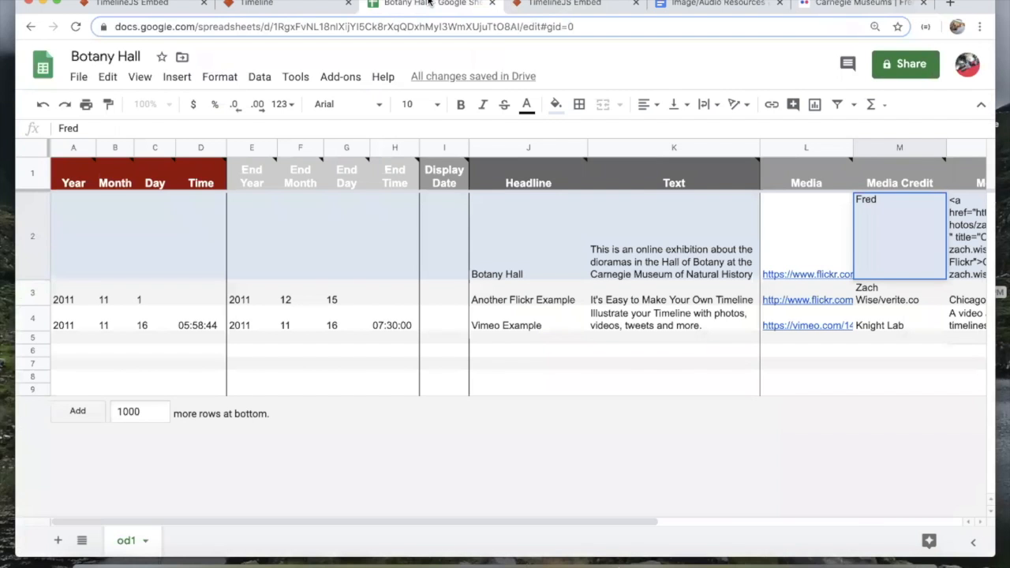
type("ed, 2008")
key("Tab")
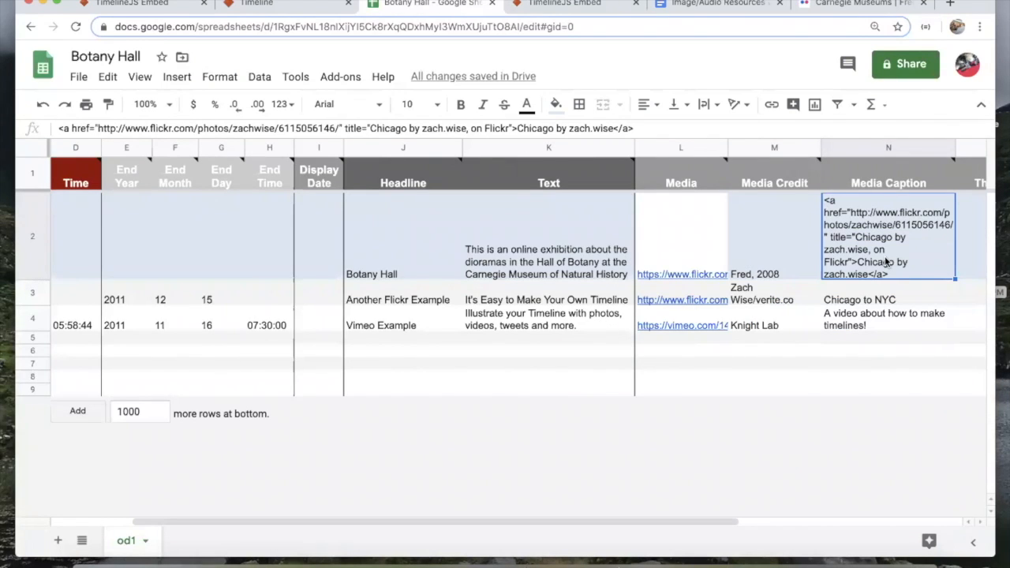
Step: Clear the sample caption from N2 and open the L2 photo link
key("Delete")
mouse_move(720, 212)
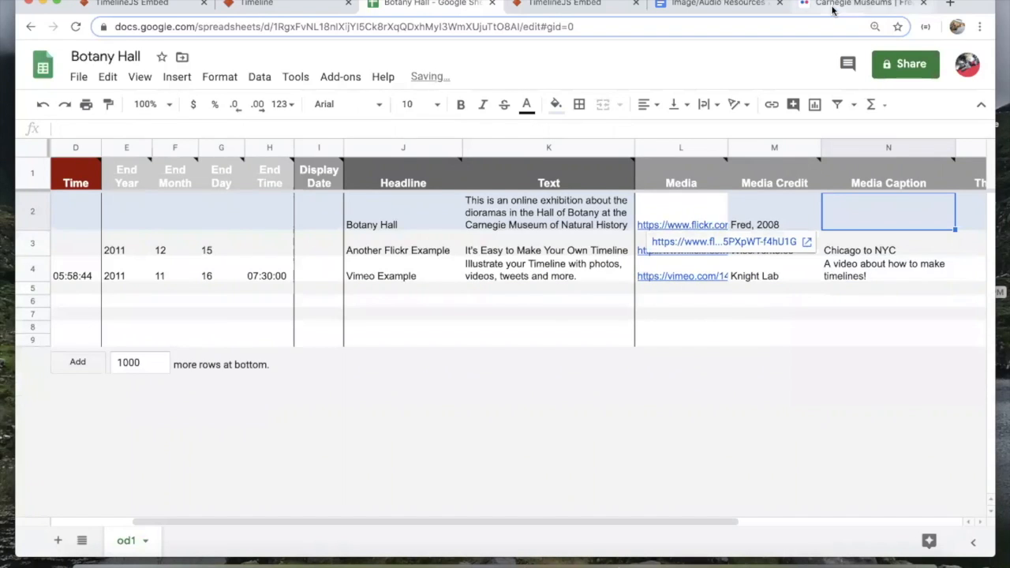
left_click(711, 240)
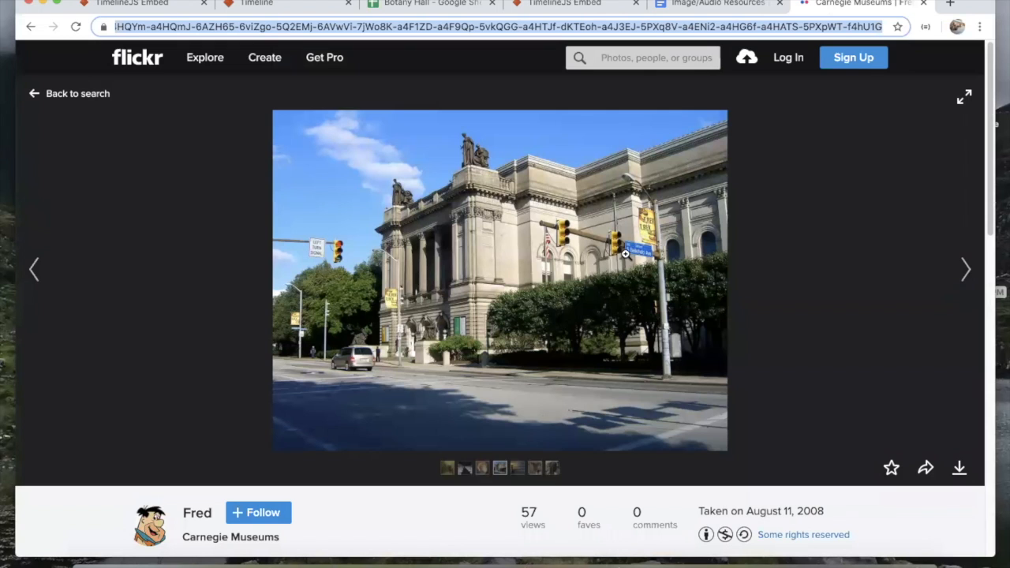
Step: Reload the Botany Hall timeline to show the Carnegie Museums title photo, then return to the sheet
left_click(683, 3)
left_click(567, 3)
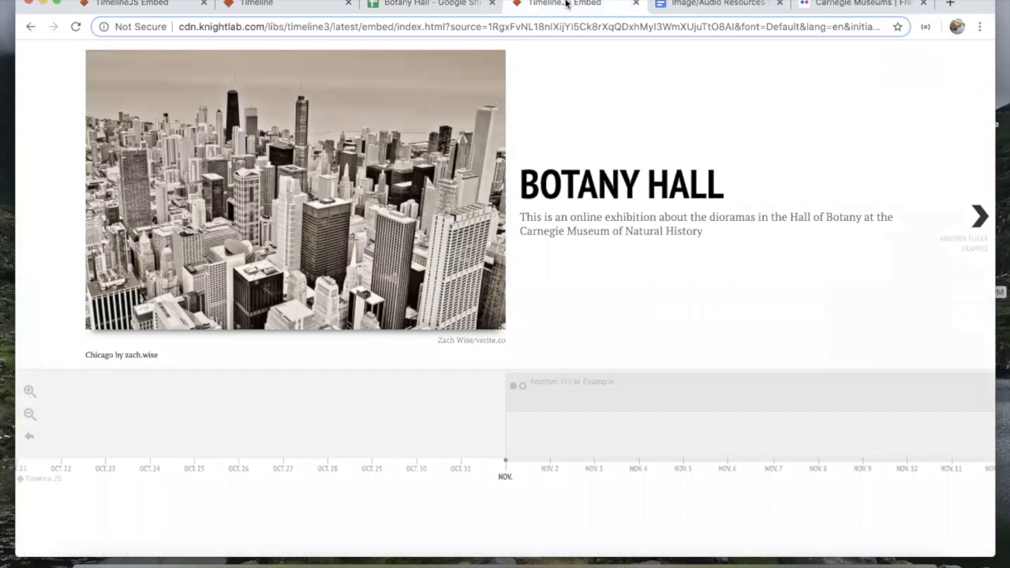
left_click(442, 4)
left_click(563, 4)
key("super+r")
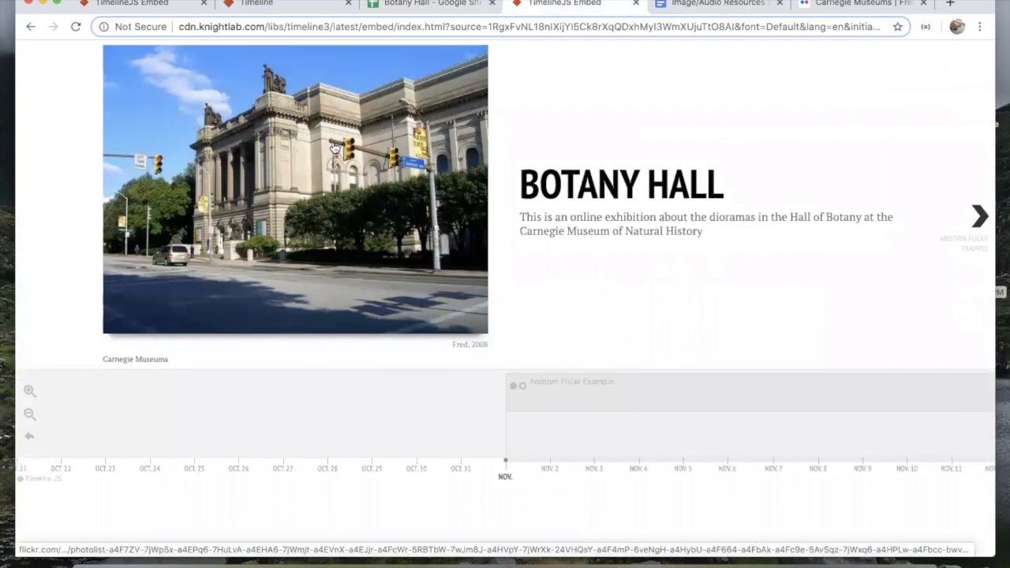
left_click(419, 3)
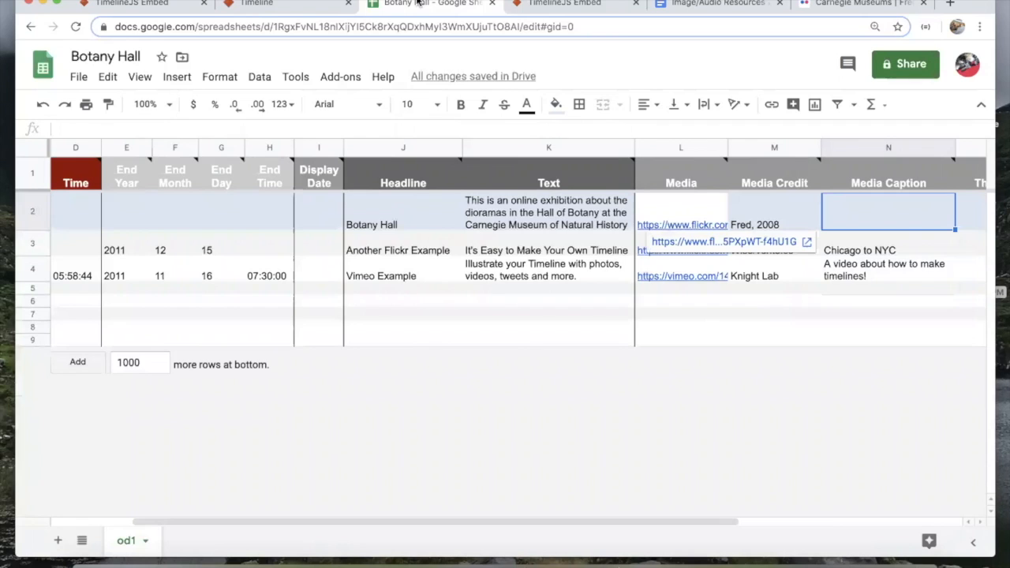
Step: Review row 3's caption, Type and Background columns, then select the headline cell J3
scroll(554, 230, "right", 3)
left_click(702, 249)
scroll(702, 250, "right", 5)
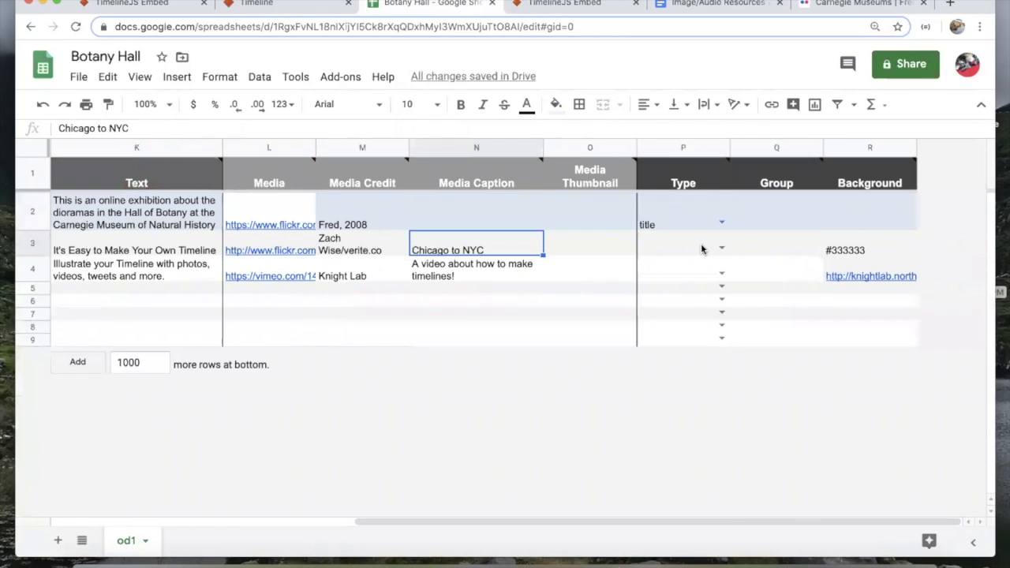
scroll(702, 250, "left", 5)
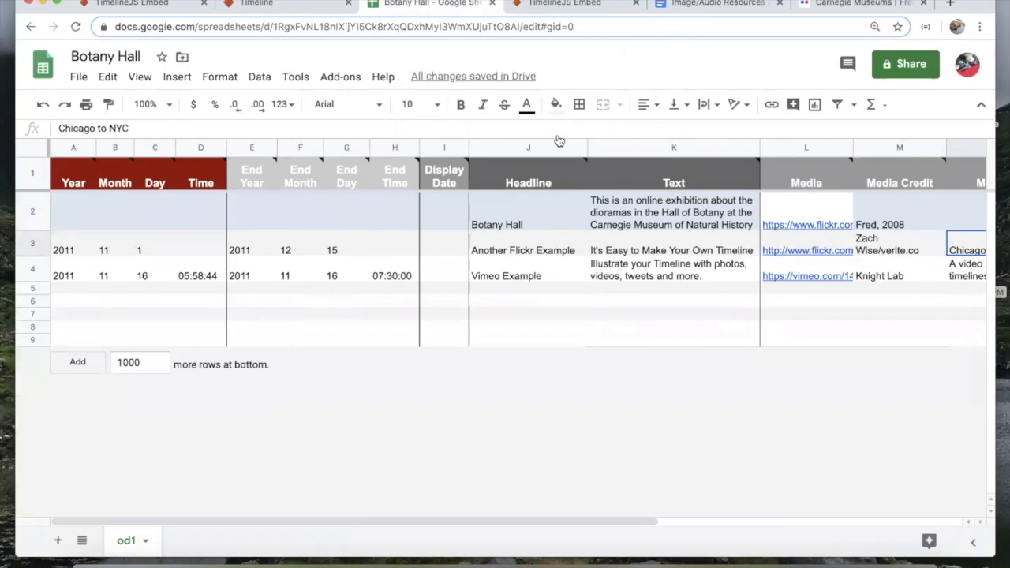
left_click(540, 243)
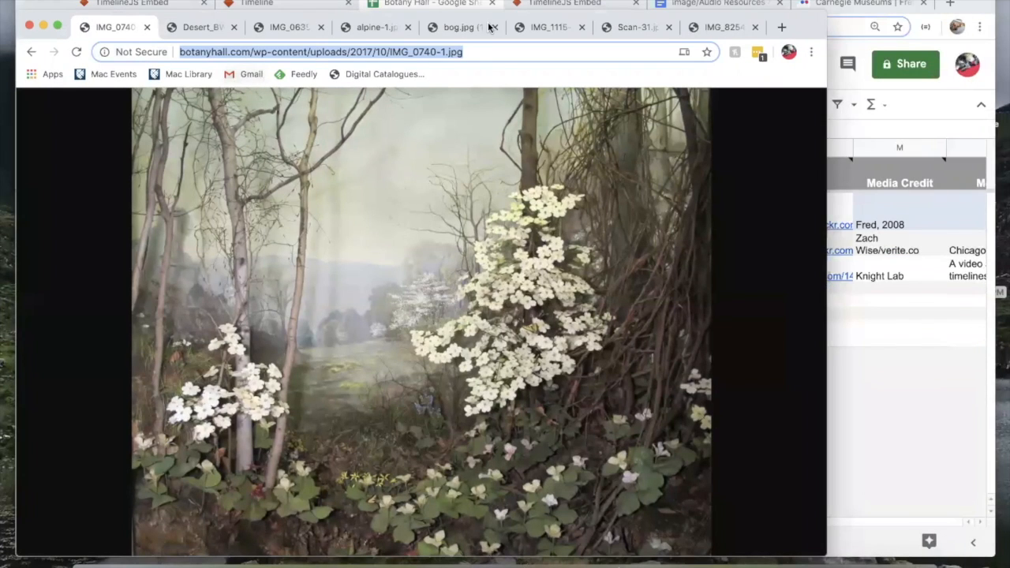
Step: Copy the IMG_0740-1.jpg image address, glance at Desert_BW, and return to the spreadsheet
triple_click(472, 49)
left_click(203, 29)
left_click(113, 27)
left_click(930, 398)
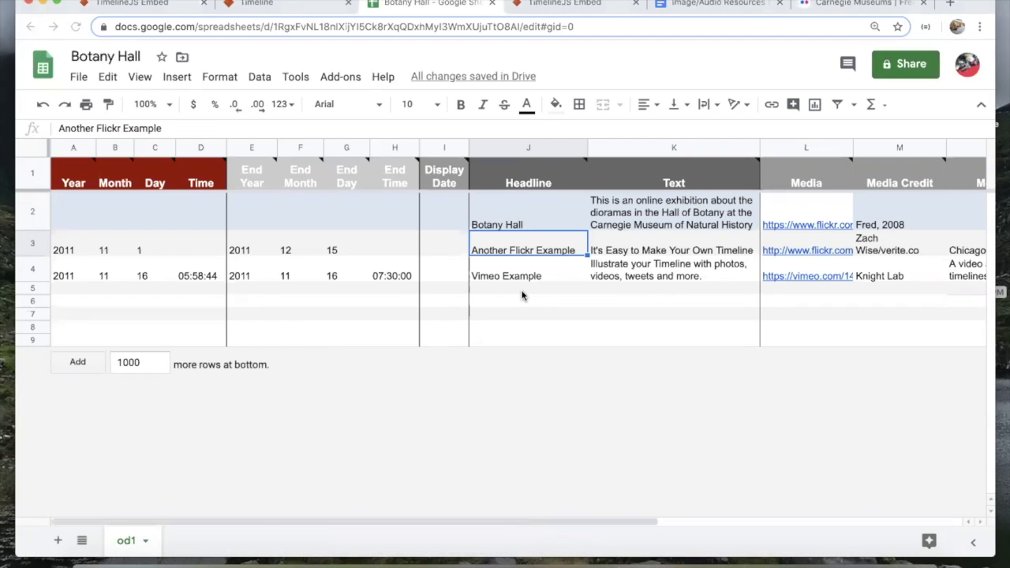
Step: Set row 3's year to 1928 and clear its old month, day and end-date values
left_click(57, 249)
type("192")
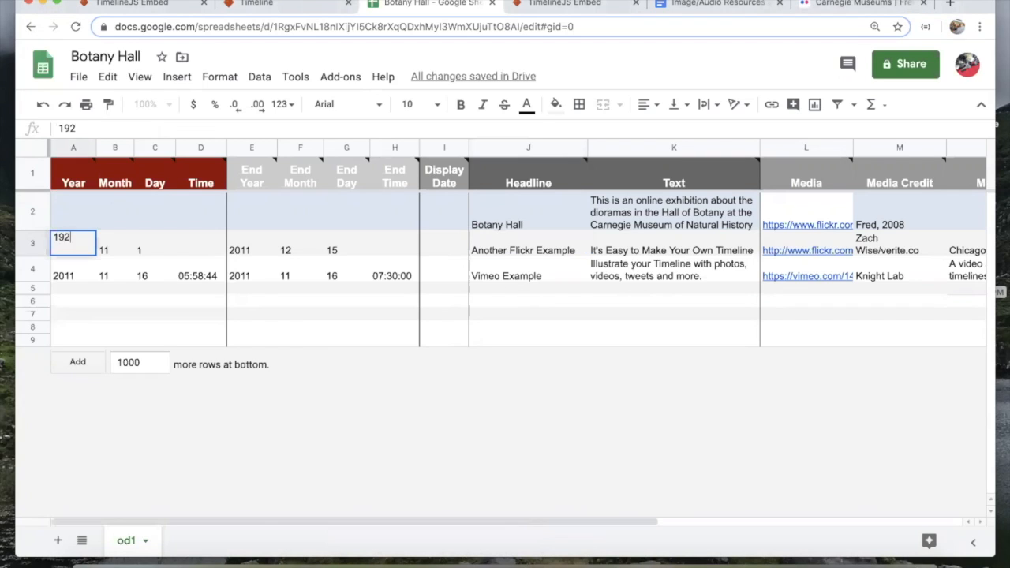
type("8")
key("Tab")
key("Delete")
key("Tab")
key("Delete")
key("Tab")
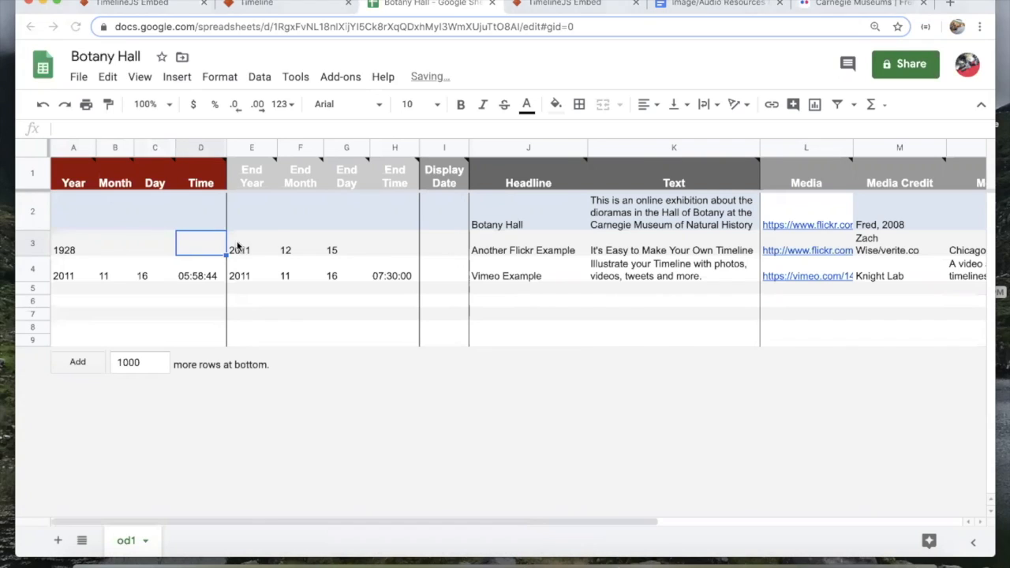
key("Tab")
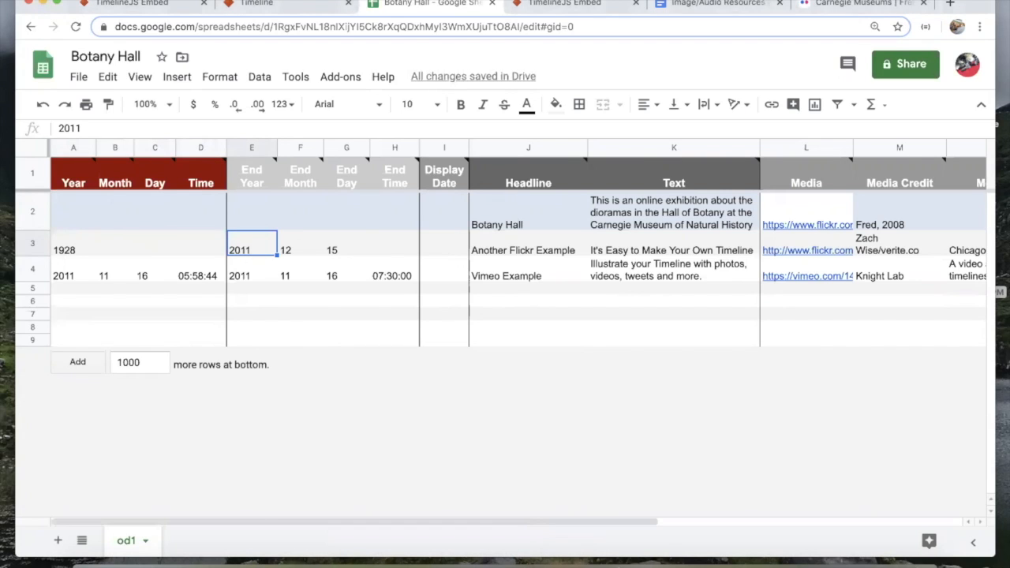
key("Delete")
key("Tab")
Step: Enter headline 'The Pennsylvania Spring Flora Group Opens' with text 'Insert descriptive/interpretive text here!'
key("Delete")
key("Tab")
left_click(515, 249)
key("Delete")
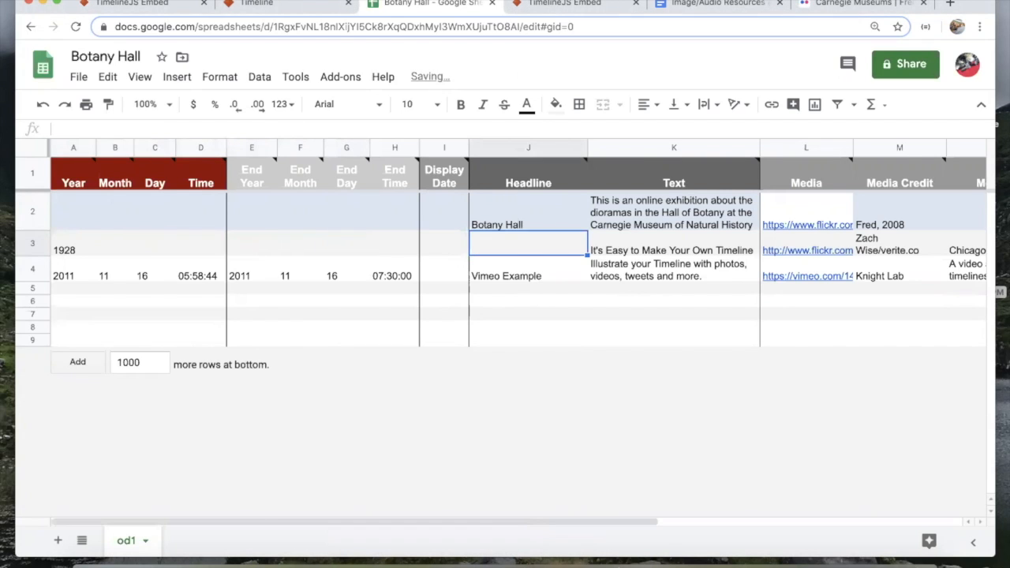
type("The Pennsylv")
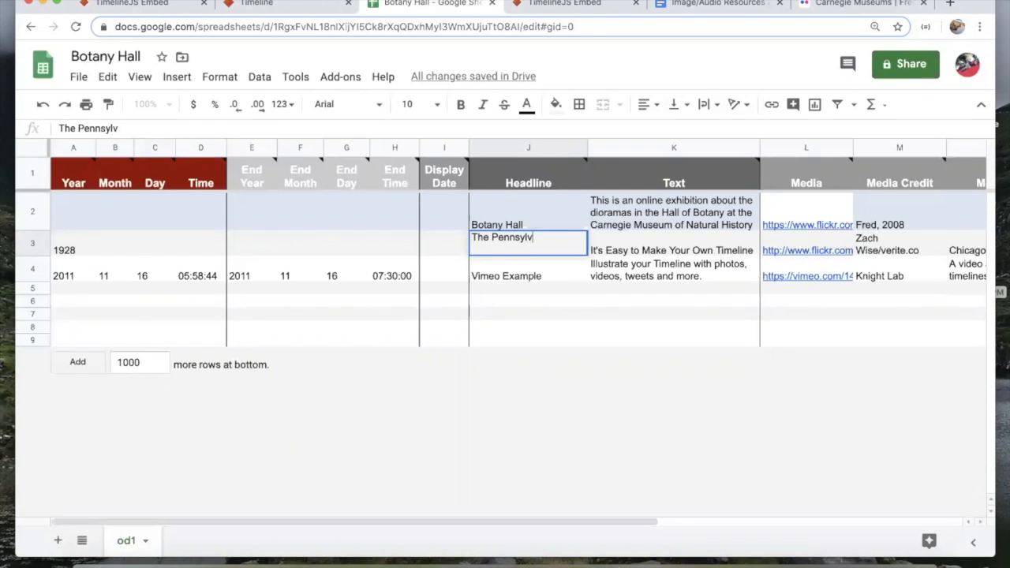
type("ania Spring Flora Group Opens")
key("Tab")
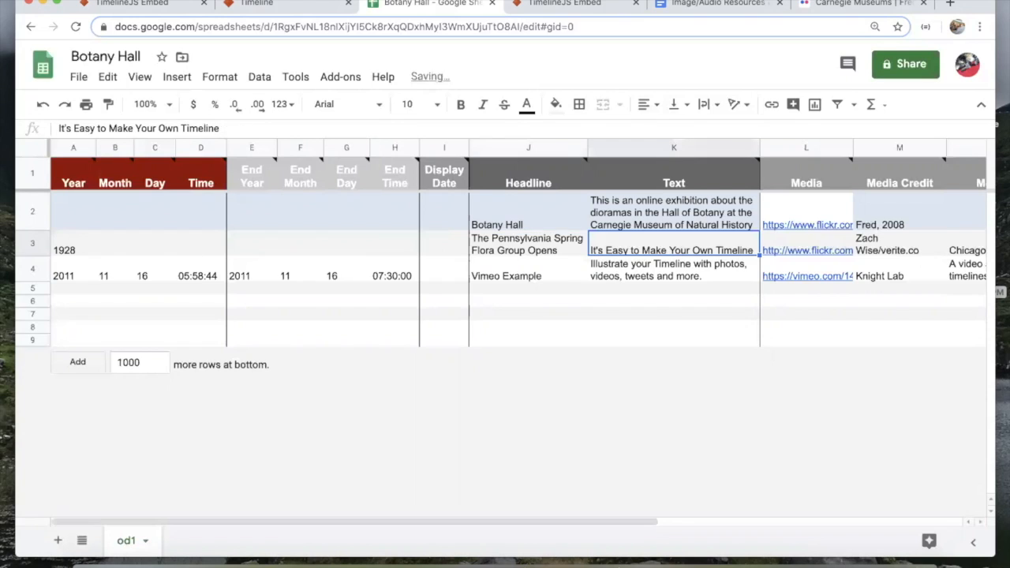
type("Insert descriptive/interpretive tex")
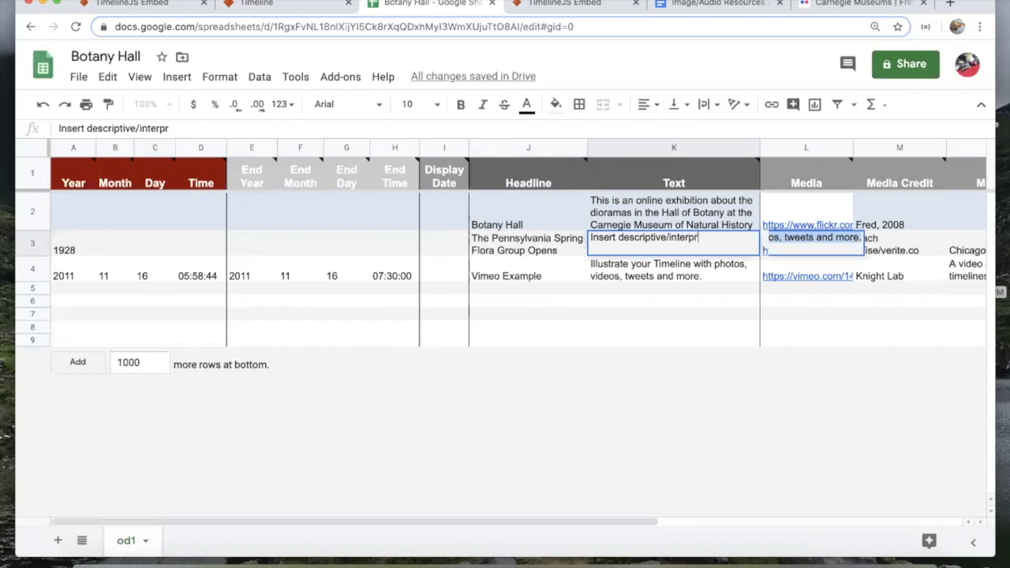
type("t here!")
key("Tab")
Step: Paste the botanyhall.com image link into L3, credit the photographer with 2018, and clear the caption
key("Delete")
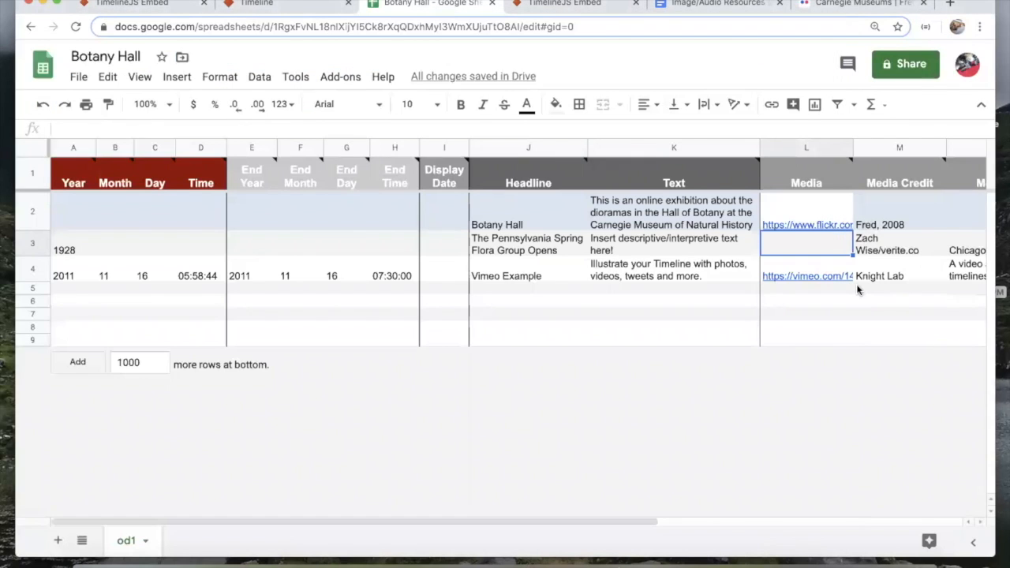
type("http://botanyhall.com/wp-content/uploads/2017/10/IMG_8749-1.jpg")
key("Tab")
key("Delete")
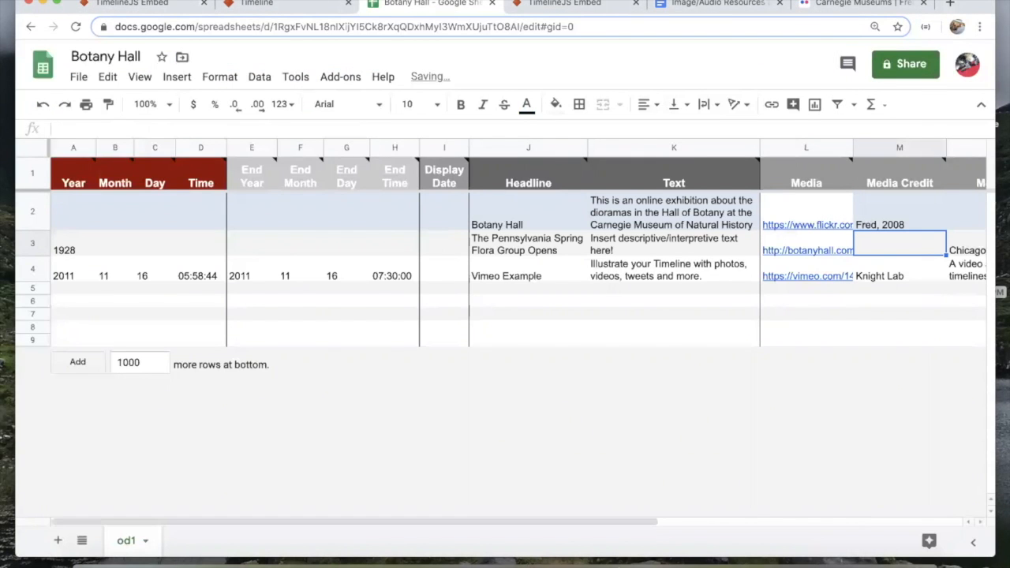
key("Tab")
key("Delete")
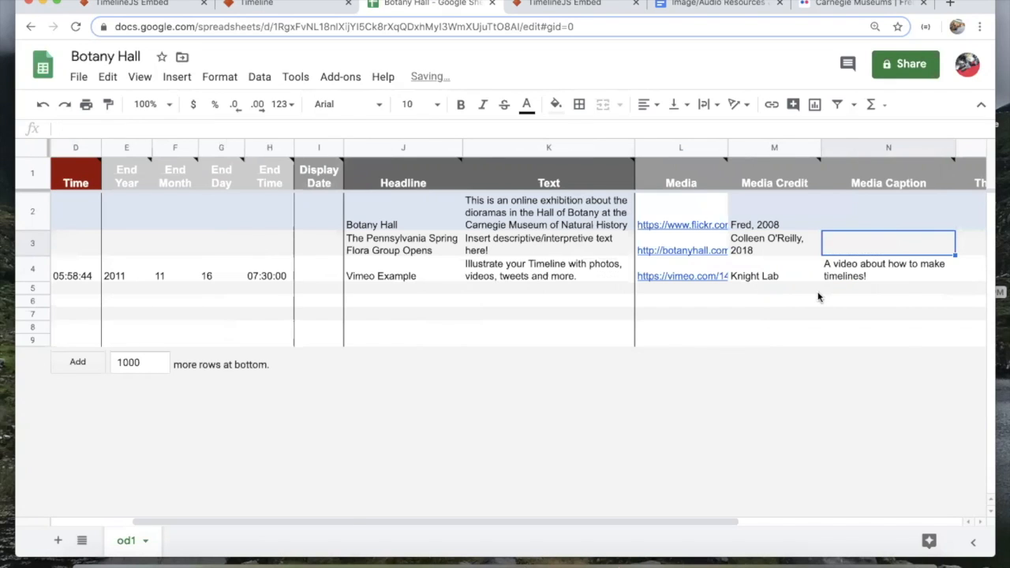
scroll(818, 297, "right", 5)
scroll(221, 284, "left", 7)
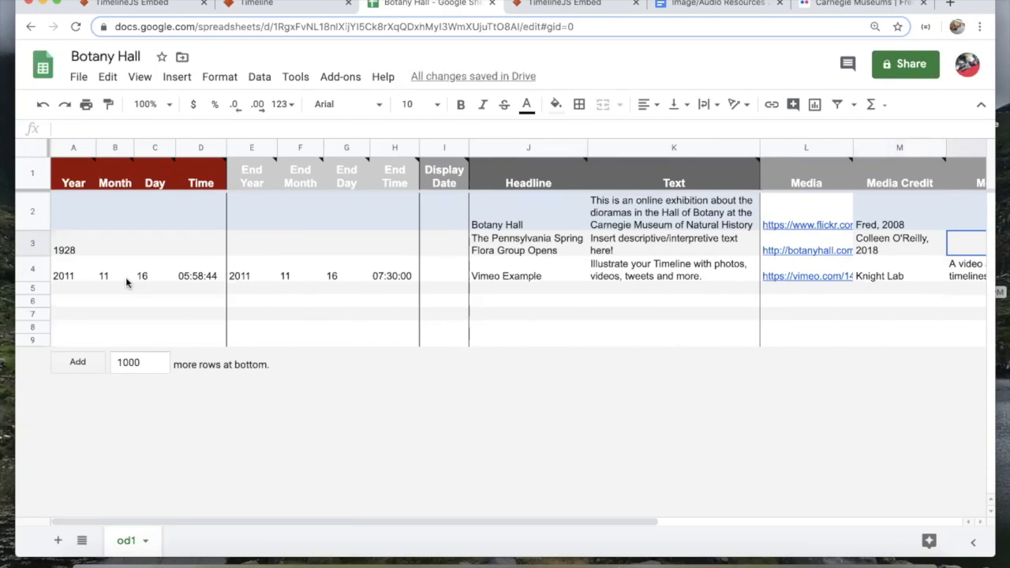
Step: Set row 4 to 1929 with headline 'The Arizona Desert Group Opens', clearing old dates
left_click(75, 275)
type("1929")
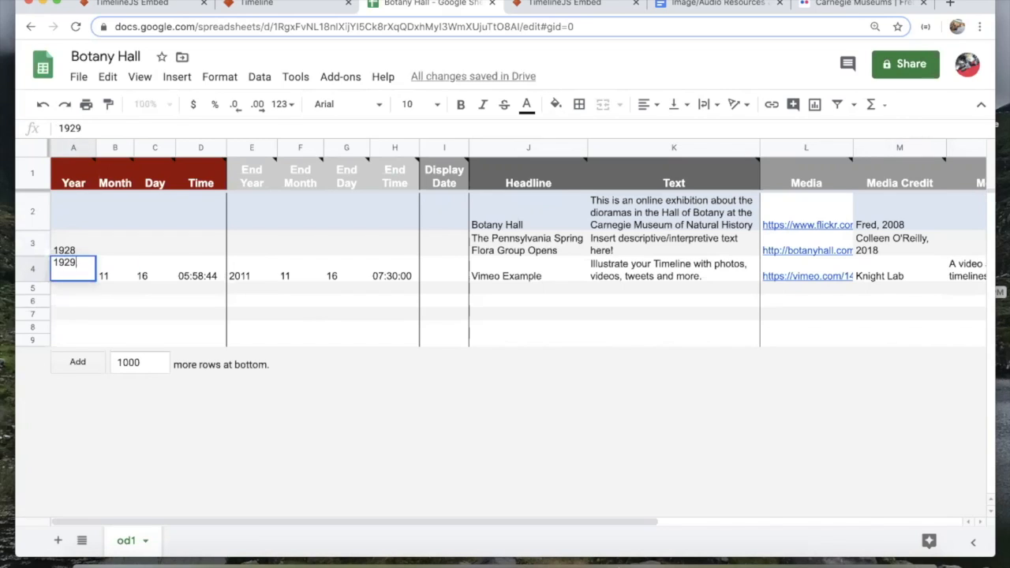
key("Tab")
key("Delete")
key("Tab")
key("Delete")
key("Tab")
key("Delete")
key("Tab")
key("Delete")
key("Tab")
key("Delete")
key("Tab")
key("Delete")
key("Tab")
key("Delete")
key("Tab")
key("Tab")
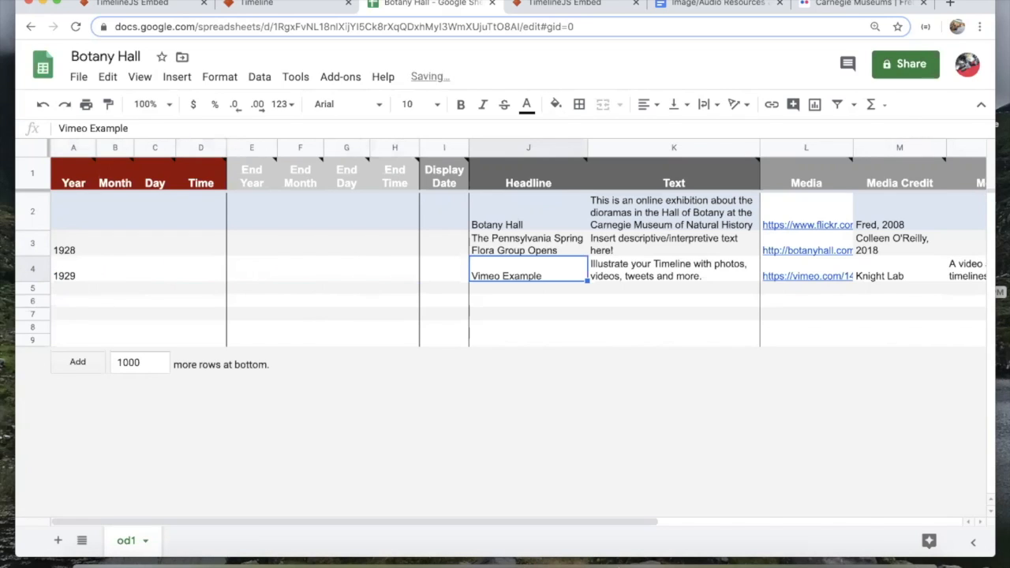
key("Delete")
type("The Arizona Deser")
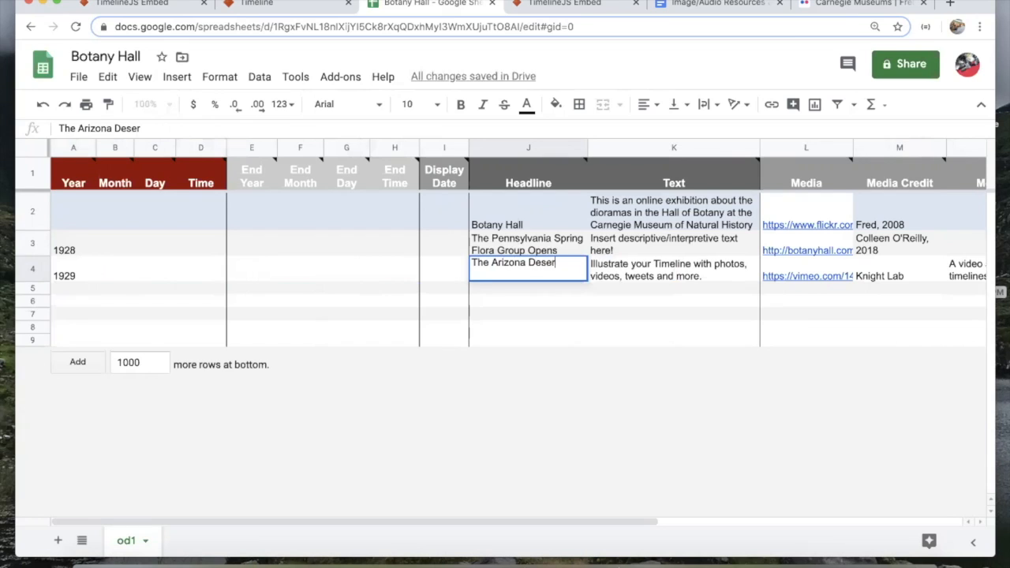
type("t Group Opens")
key("Tab")
Step: Copy the placeholder text from K3 down into K4 through K8
left_click(643, 246)
key("ctrl+c")
left_click(643, 273)
key("ctrl+v")
key("Down")
key("ctrl+v")
key("Down")
key("ctrl+v")
key("Down")
key("ctrl+v")
key("Down")
key("ctrl+v")
key("Down")
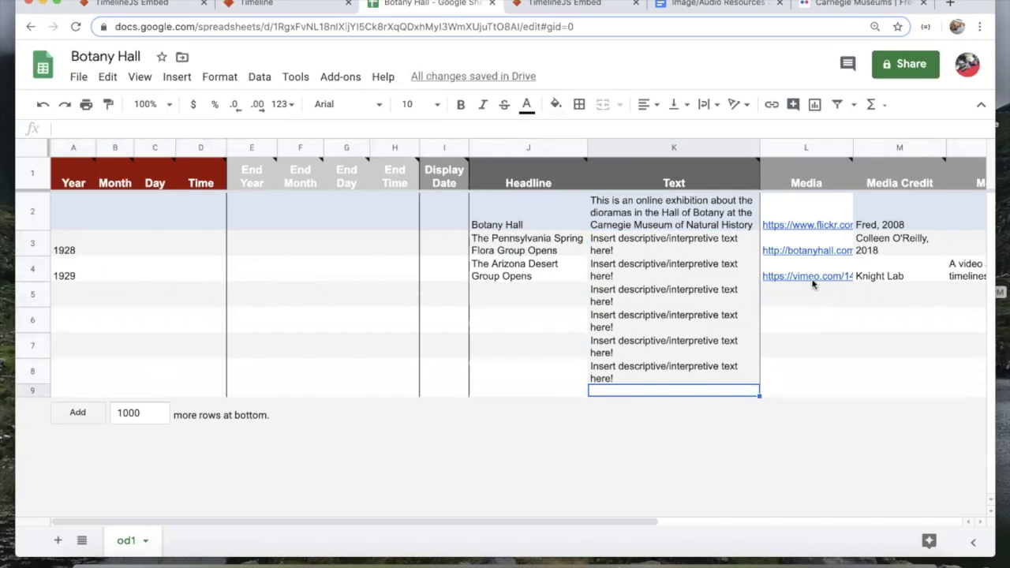
Step: Replace row 4's old Vimeo link with the black-and-white desert diorama image URL in L4
left_click(813, 276)
key("Delete")
left_click(538, 321)
key("ctrl+Up")
left_click(292, 237)
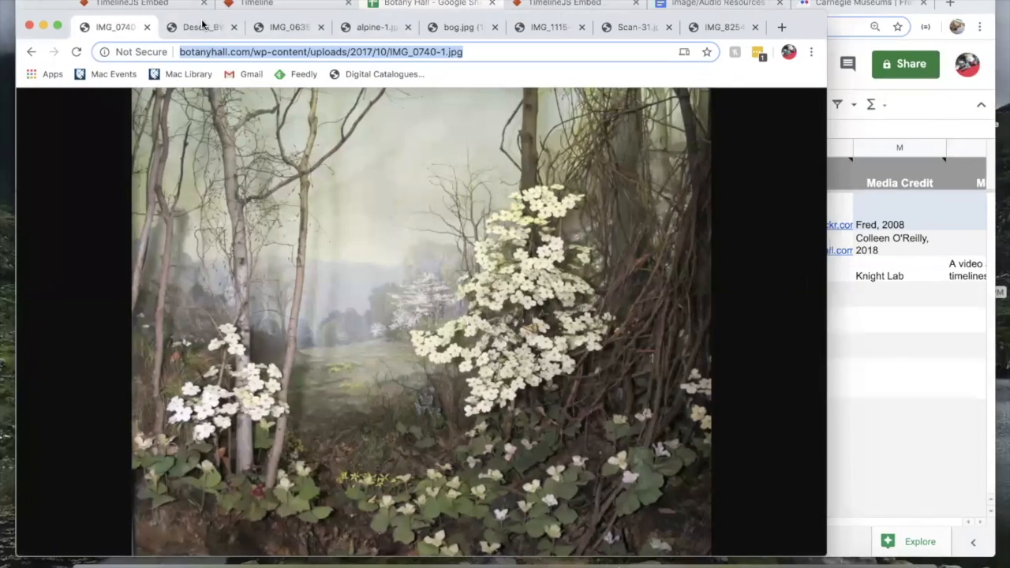
left_click(204, 25)
left_click(212, 52)
key("ctrl+c")
left_click(914, 351)
left_click(829, 274)
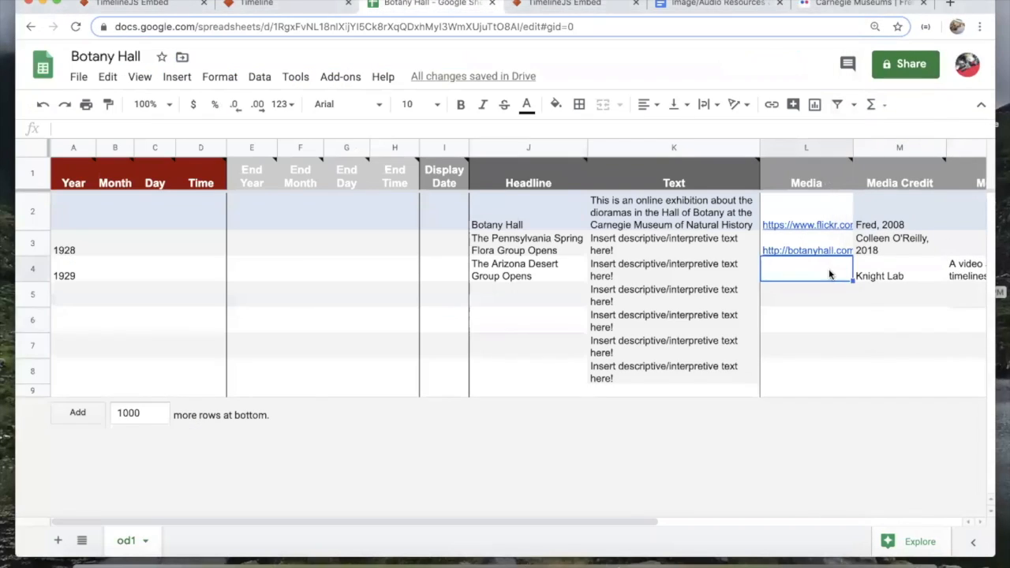
key("ctrl+v")
key("Tab")
Step: Credit row 4's image to 'CMNH Archives' and clear its old caption
scroll(848, 326, "right", 5)
type("CMNH ")
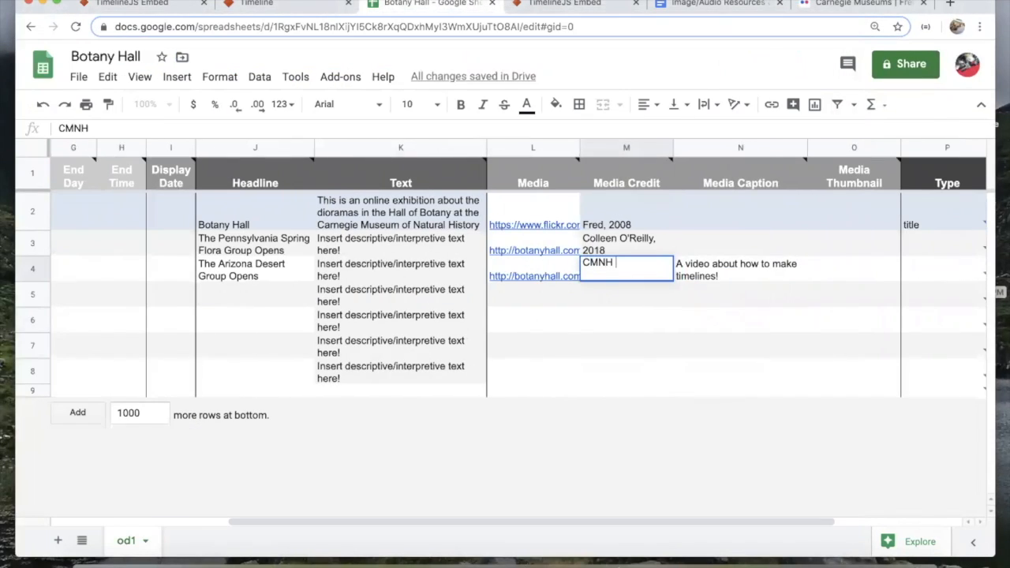
type("Archives")
key("Tab")
key("Delete")
scroll(781, 345, "left", 5)
Step: Set row 5 to 1931 with headline 'The Tropical or Florida Group Opens'
left_click(81, 299)
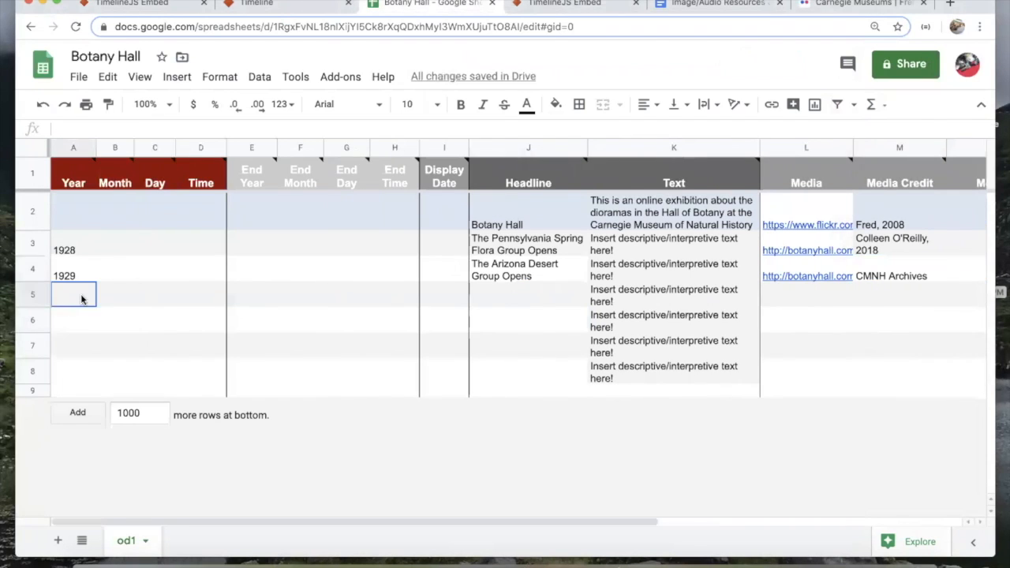
type("1931")
key("Tab")
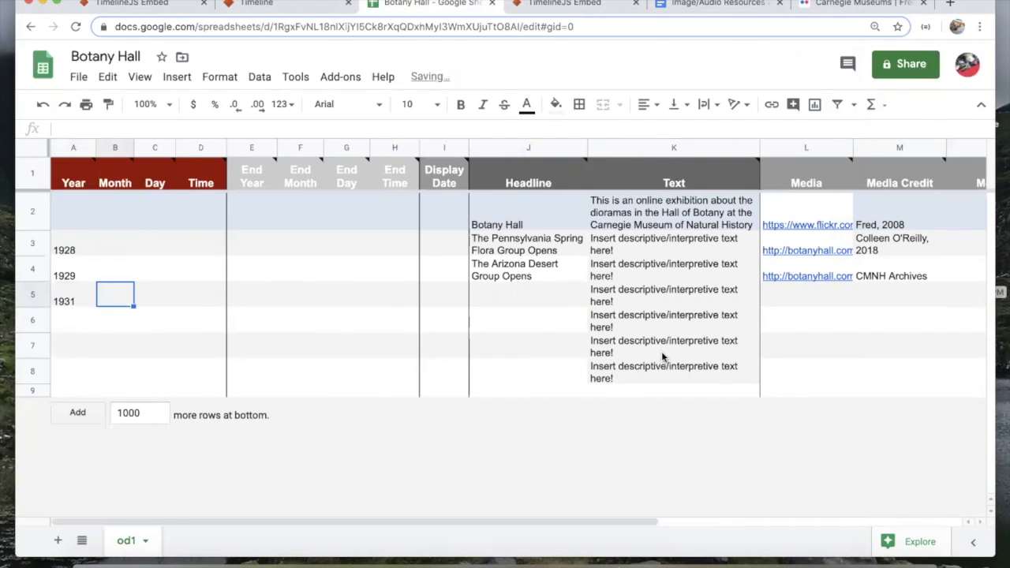
left_click(508, 305)
type("The Tropi")
key("BackSpace")
key("BackSpace")
key("BackSpace")
type("Tropical or Florida Group Opens")
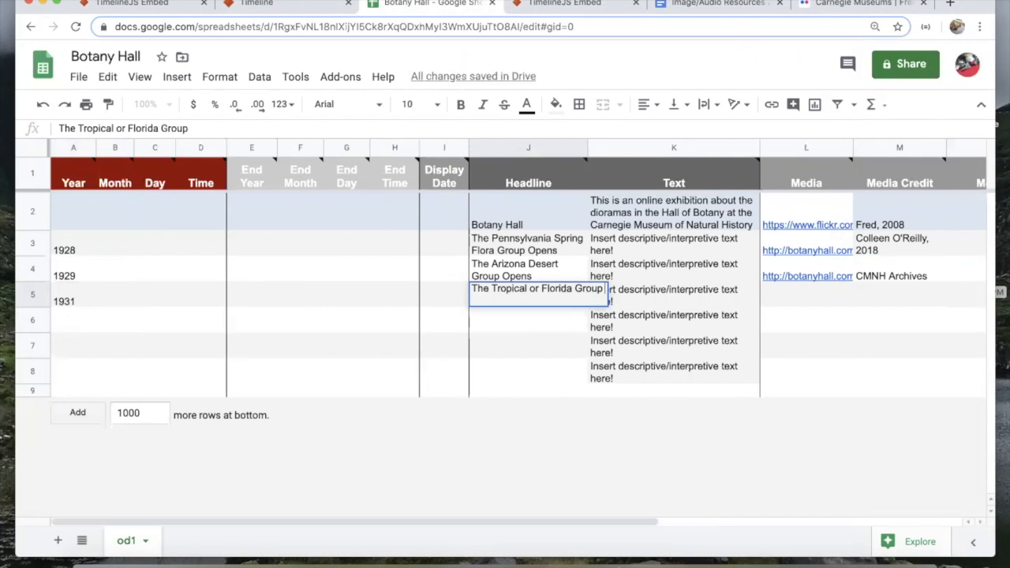
key("Tab")
key("Tab")
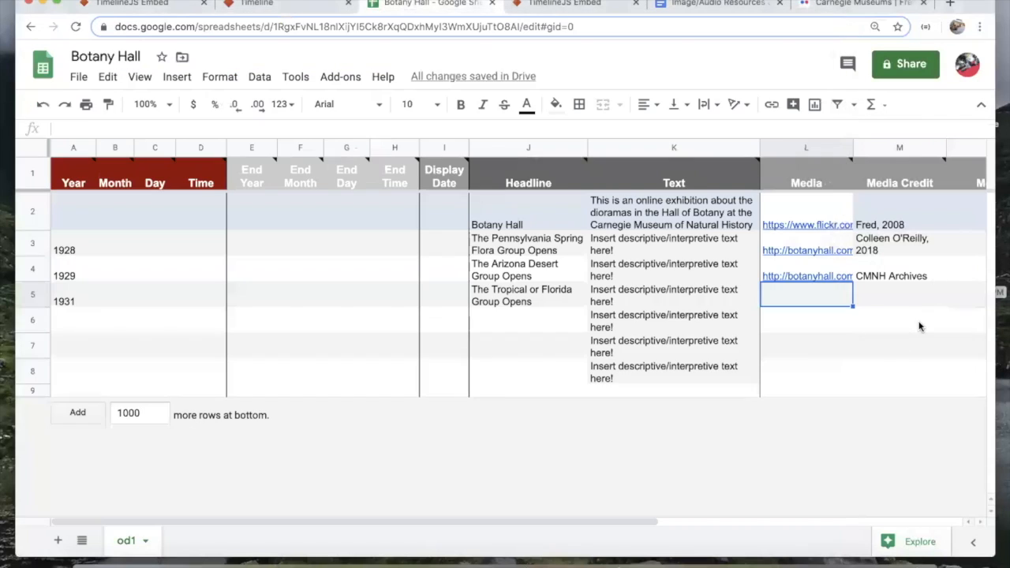
Step: Paste the botanyhall.com image link into L5 and credit the photographer, 2018
key("super+v")
key("Tab")
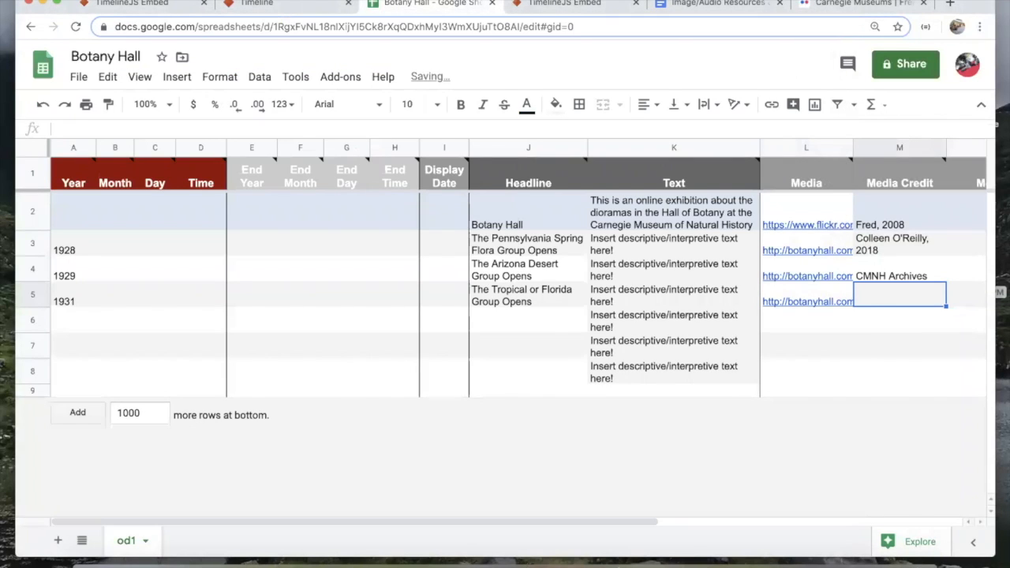
type("Cooll")
key("BackSpace")
key("BackSpace")
key("BackSpace")
key("BackSpace")
key("Tab")
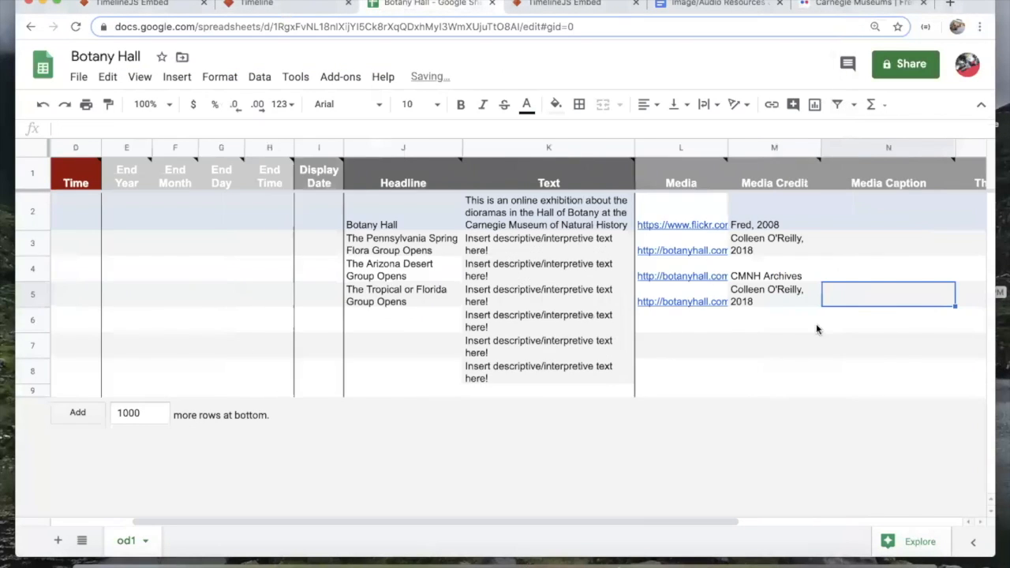
Step: Set row 6 to 1933 with headline 'The Alpine Meadow Group Opens'
scroll(474, 328, "left", 3)
left_click(80, 324)
type("1933")
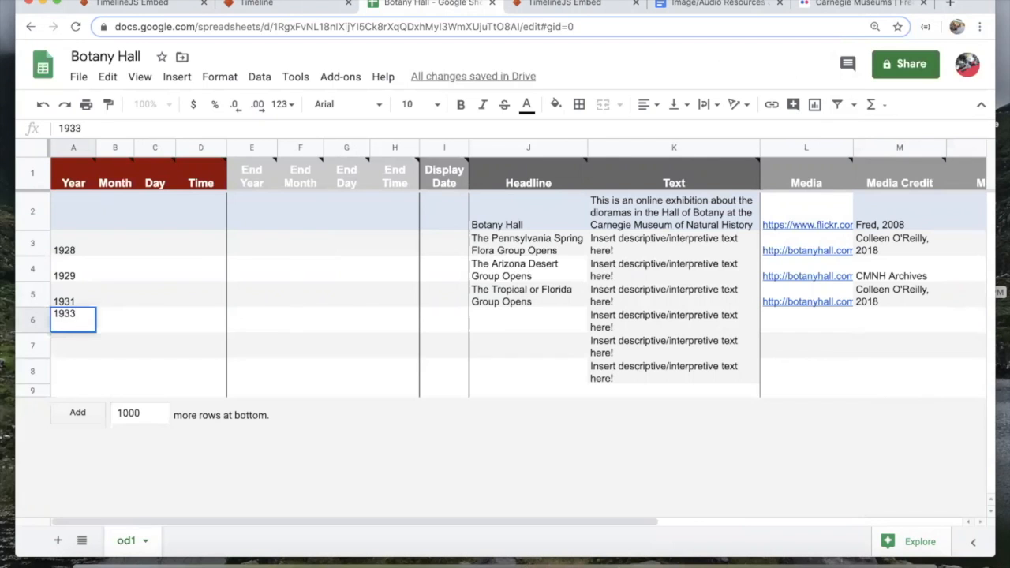
left_click(497, 326)
type("The Alpine Meadow group")
key("BackSpace")
key("BackSpace")
key("BackSpace")
key("BackSpace")
key("BackSpace")
key("BackSpace")
type("Group Opens")
key("Tab")
Step: Put the alpine meadow diorama image link in L6 and copy the 'CMNH Archives' credit into M6
left_click(772, 319)
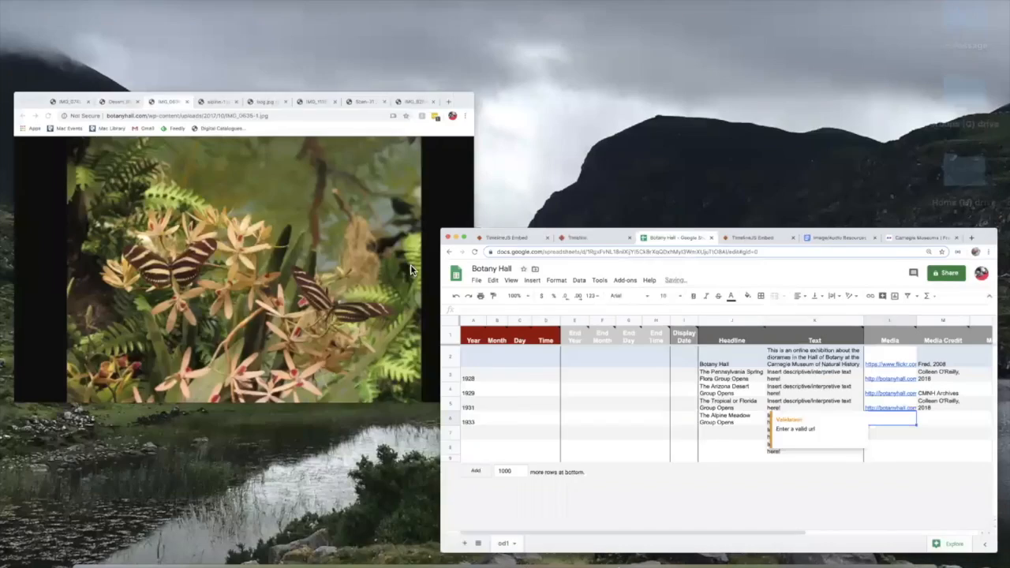
left_click(403, 257)
left_click(373, 29)
left_click(368, 49)
left_click(985, 310)
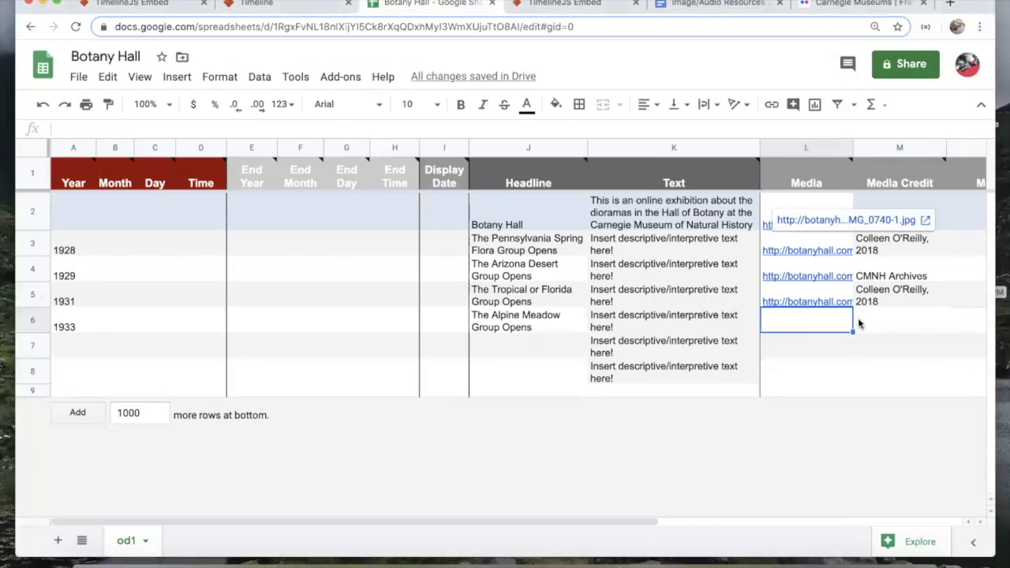
key("ctrl+v")
left_click(890, 276)
key("ctrl+c")
left_click(881, 326)
key("ctrl+v")
Step: Enter the Kitchen Herb Garden event headline and fill K10 with the placeholder text
left_click(71, 346)
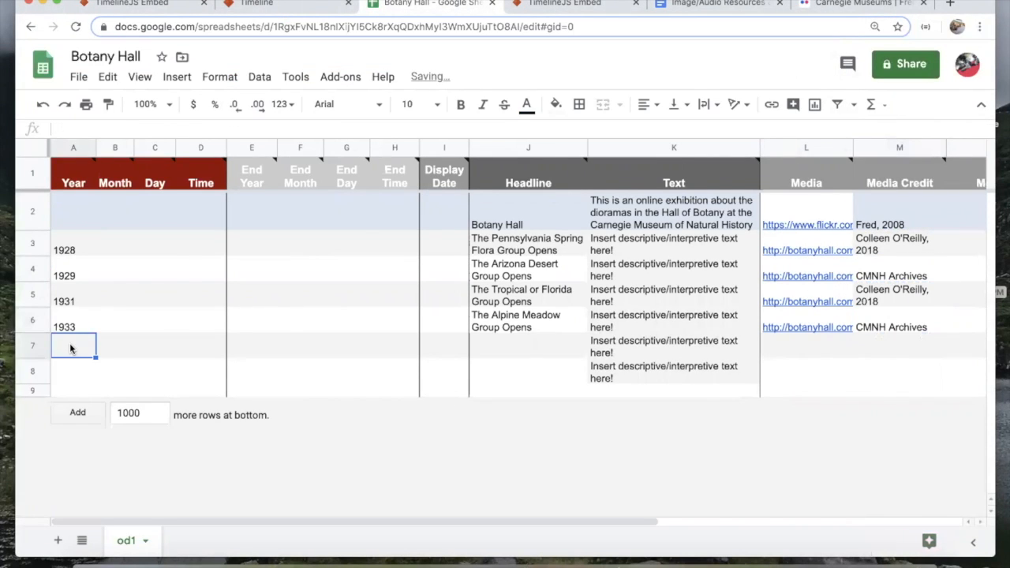
type("19")
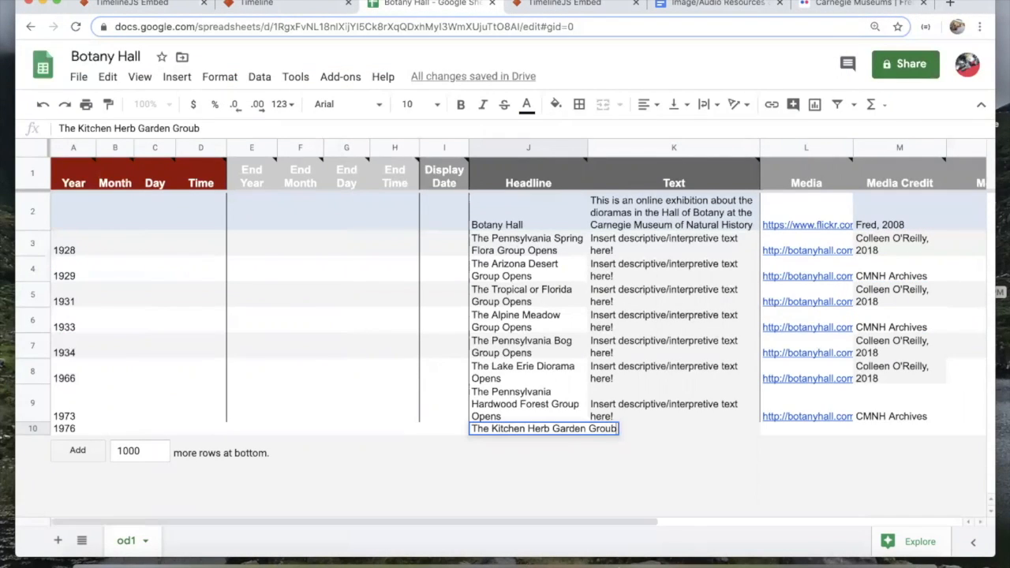
type("Opens")
left_click(703, 411)
key("super+c")
left_click(702, 443)
key("super+v")
left_click(797, 436)
Step: Paste the next diorama image link into L10 and add the photographer credit
key("ctrl+Up")
left_click(340, 300)
left_click(722, 28)
left_click(657, 47)
key("super+c")
left_click(844, 428)
key("super+v")
left_click(880, 433)
type("Coll")
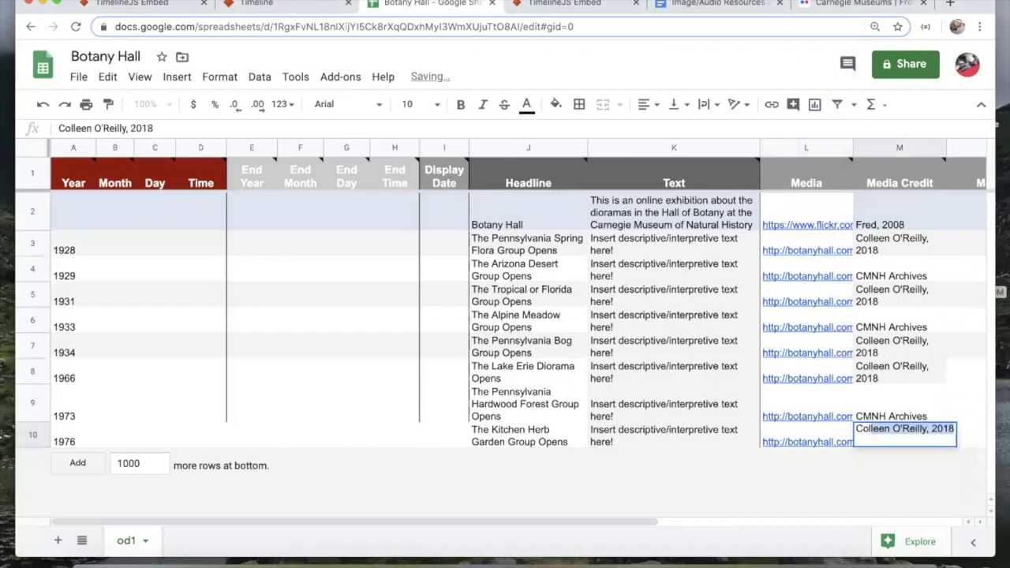
key("Tab")
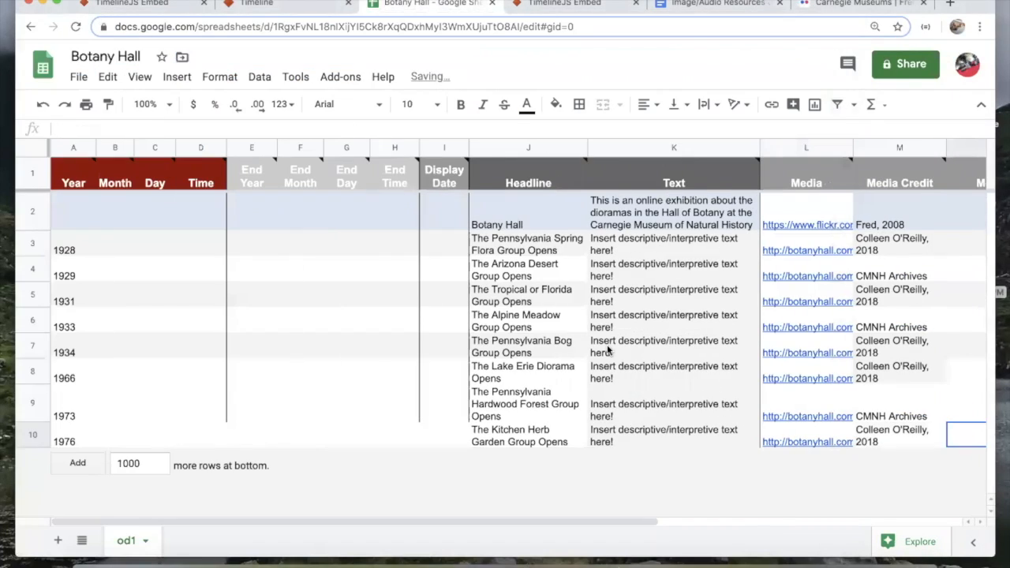
left_click(251, 30)
Step: Reload the timeline preview and step through each diorama slide up to the 1976 Kitchen Herb Garden
left_click(544, 3)
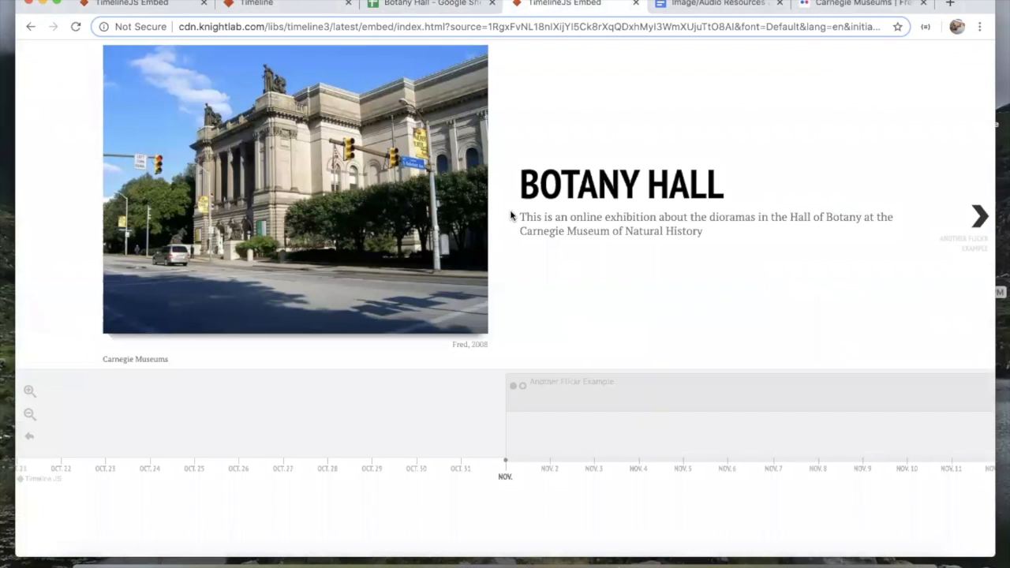
key("super+r")
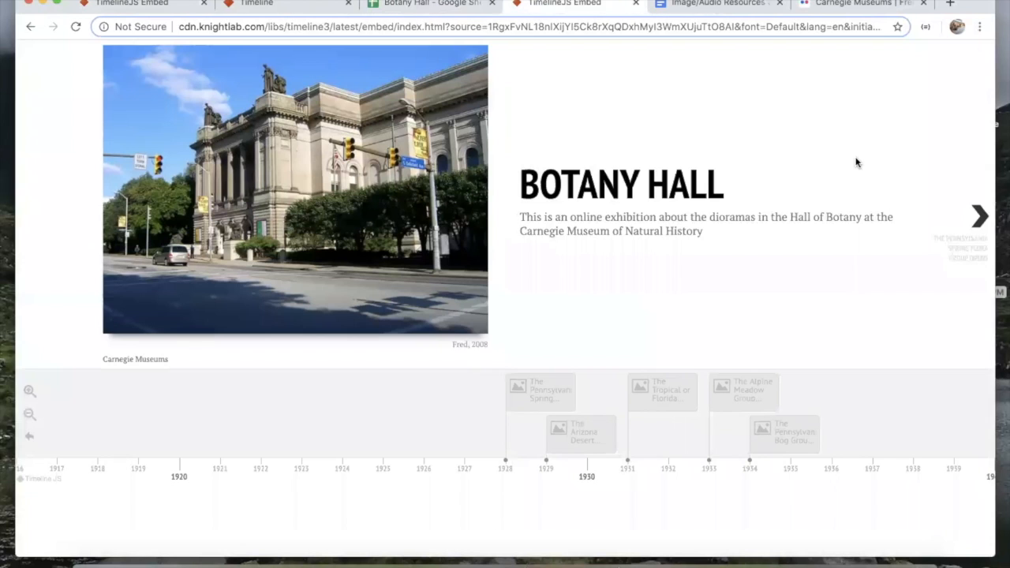
left_click(982, 219)
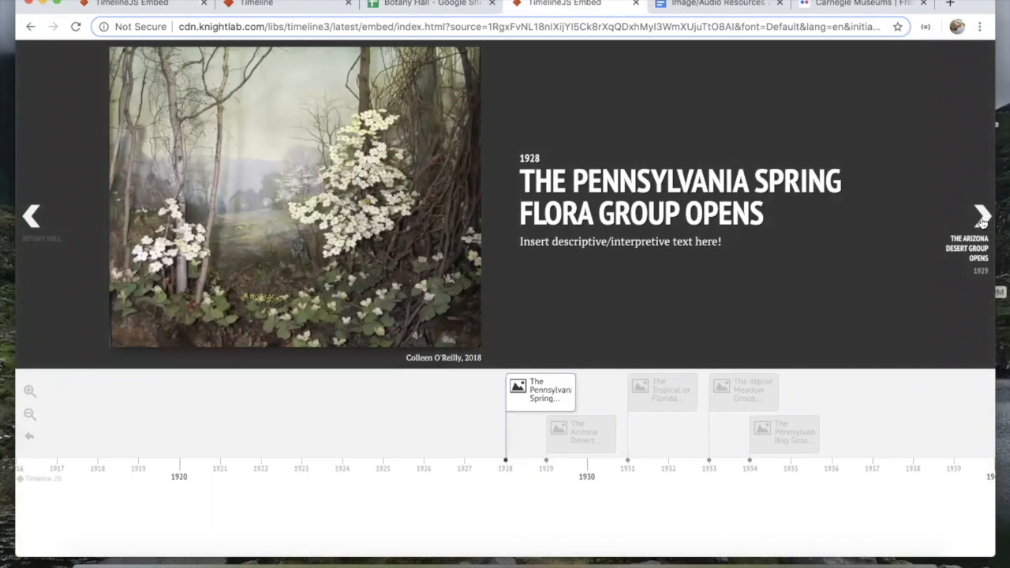
left_click(981, 219)
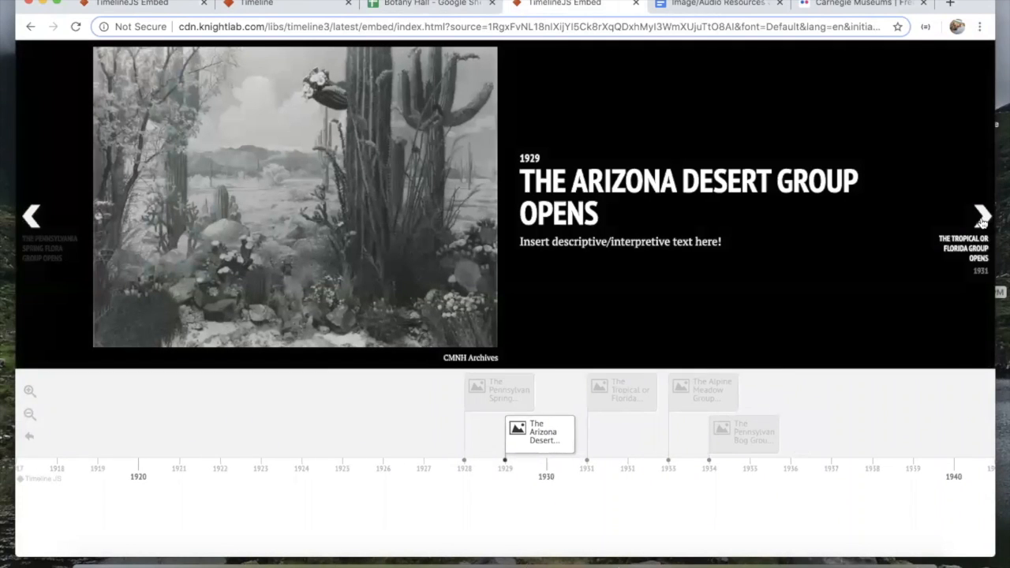
left_click(982, 219)
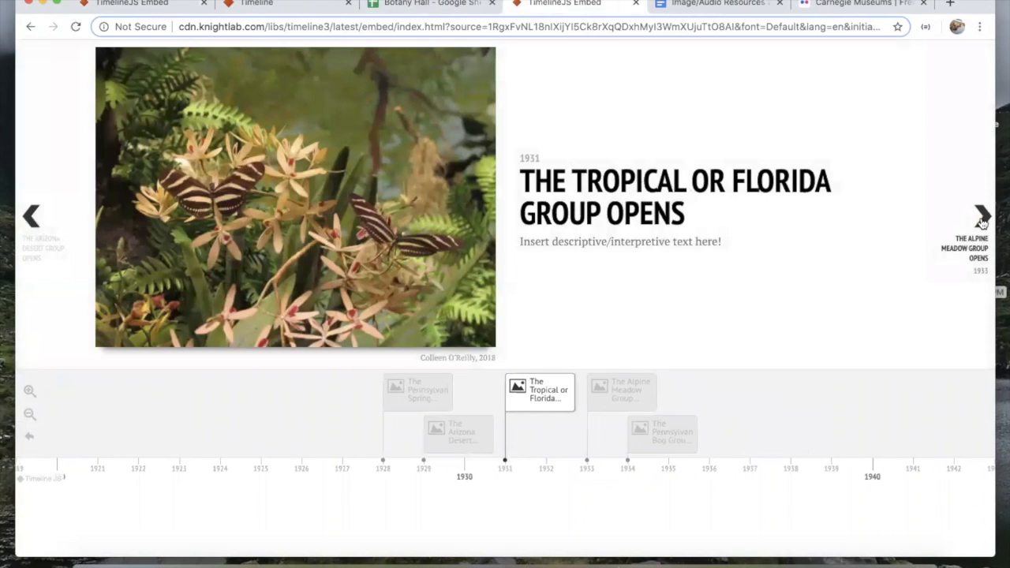
left_click(981, 218)
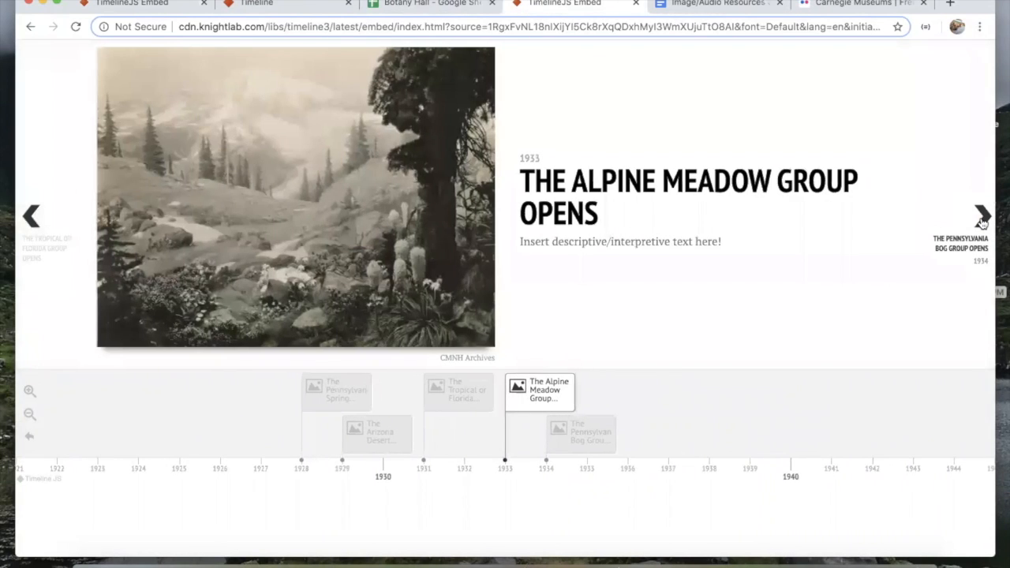
left_click(982, 219)
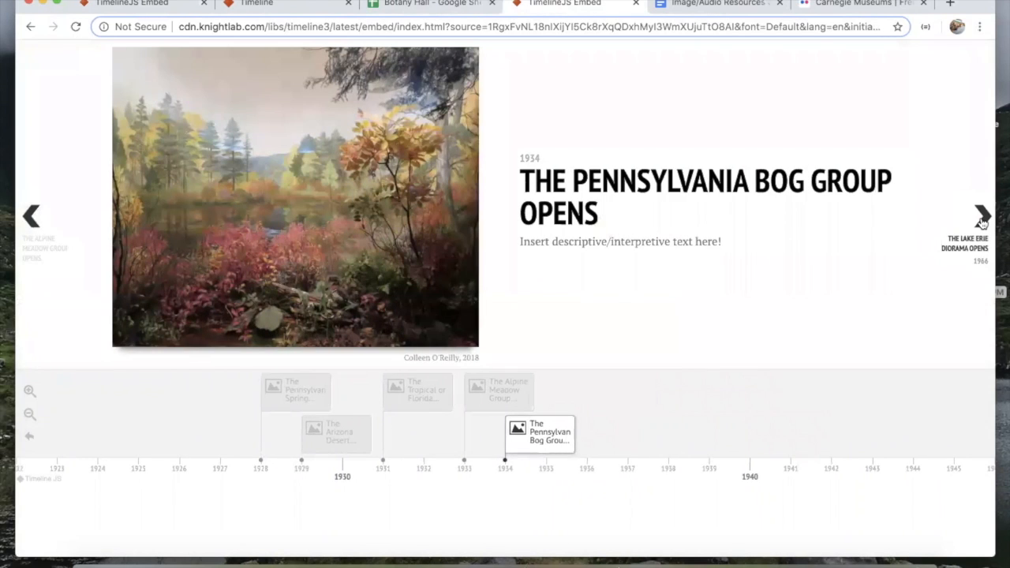
left_click(982, 219)
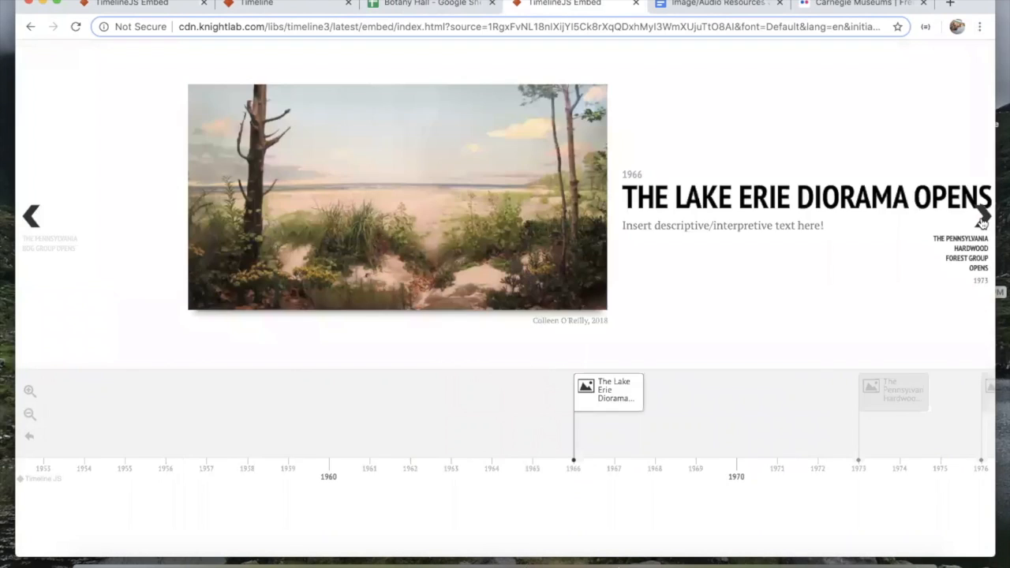
left_click(981, 219)
left_click(982, 219)
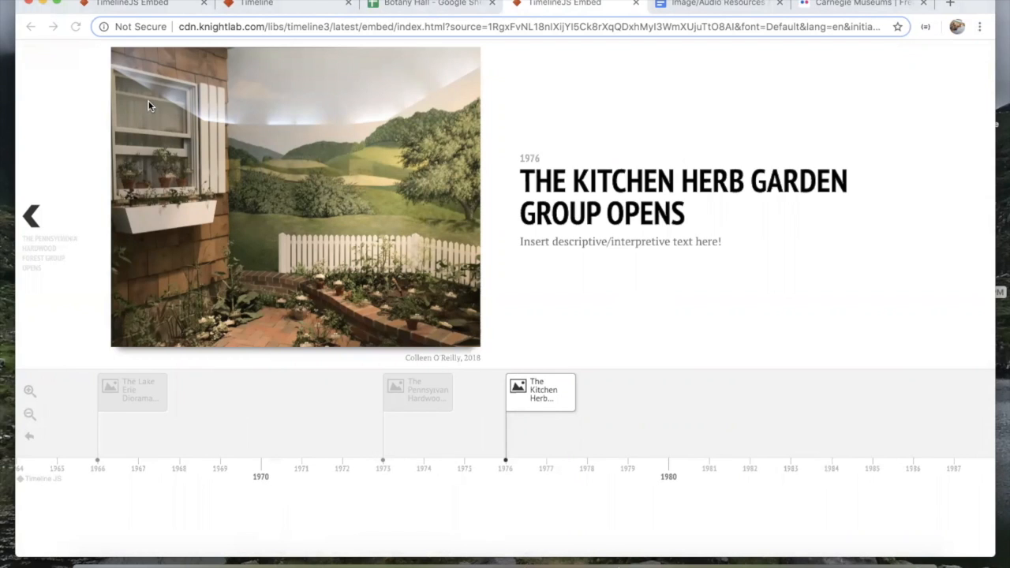
Step: Use the timeline markers to revisit the Arizona Desert, Tropical or Florida and Pennsylvania Spring slides
left_click(433, 4)
scroll(579, 260, "right", 5)
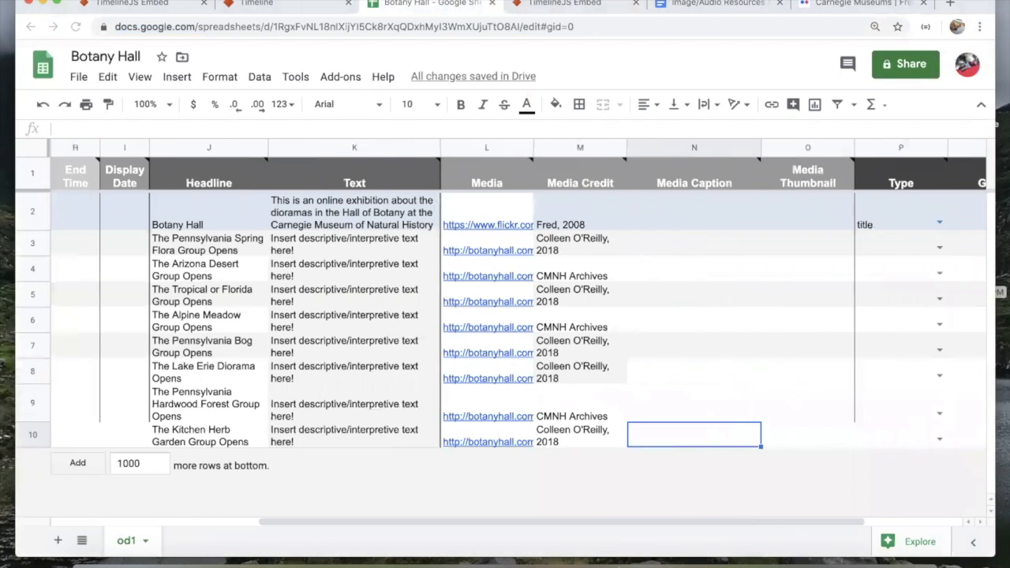
left_click(581, 6)
scroll(210, 416, "left", 10)
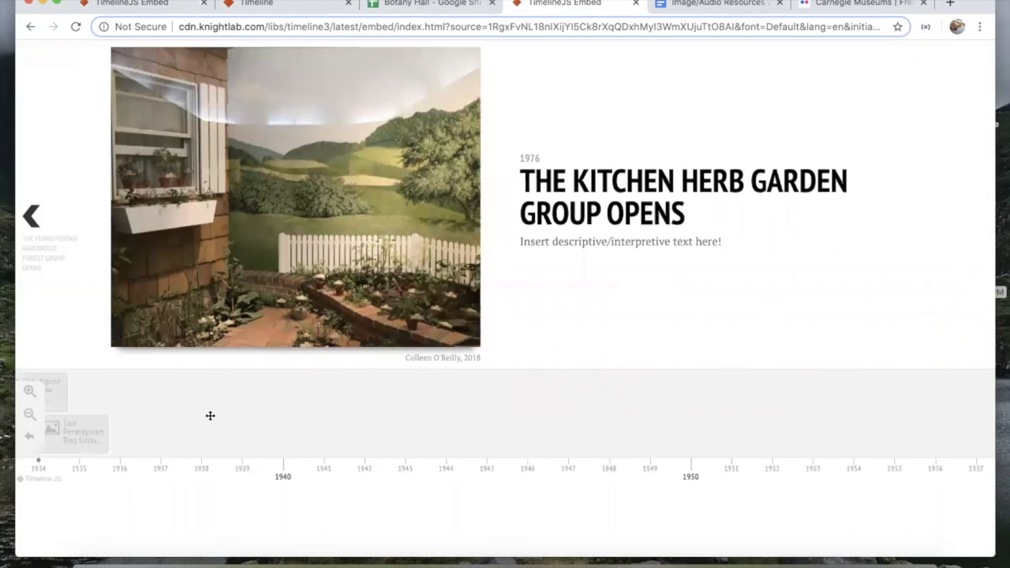
left_click(577, 439)
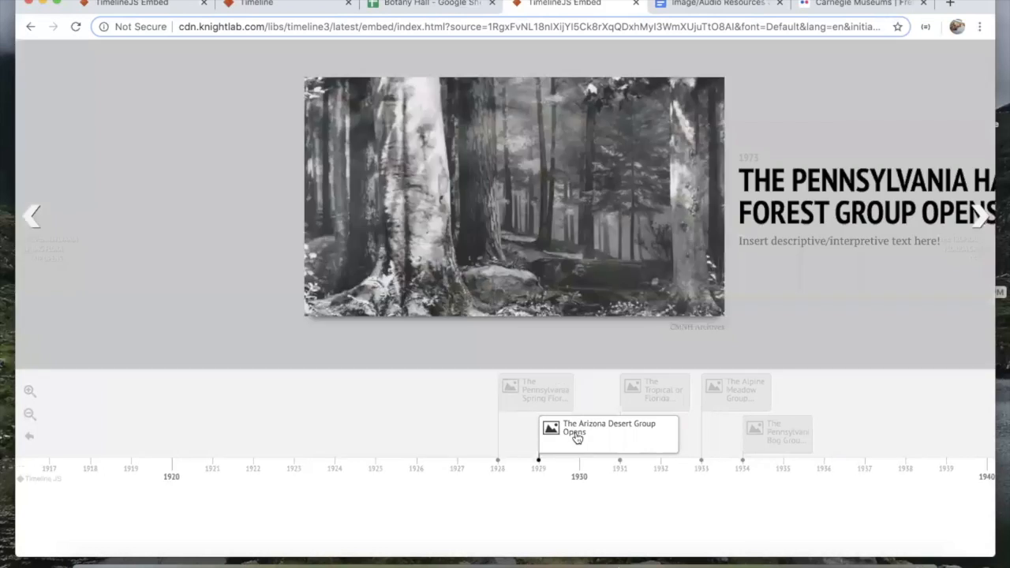
left_click(610, 404)
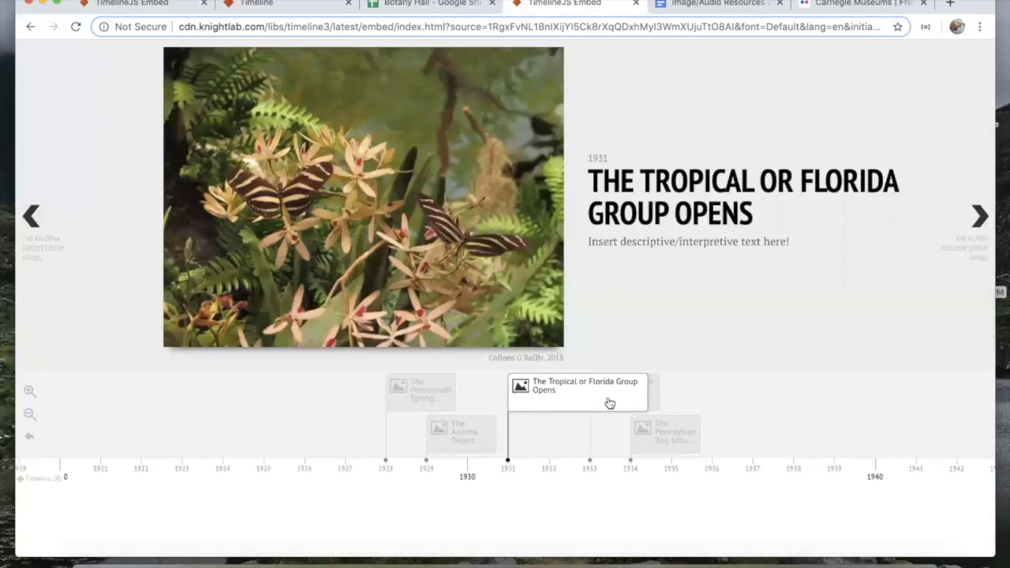
left_click(447, 395)
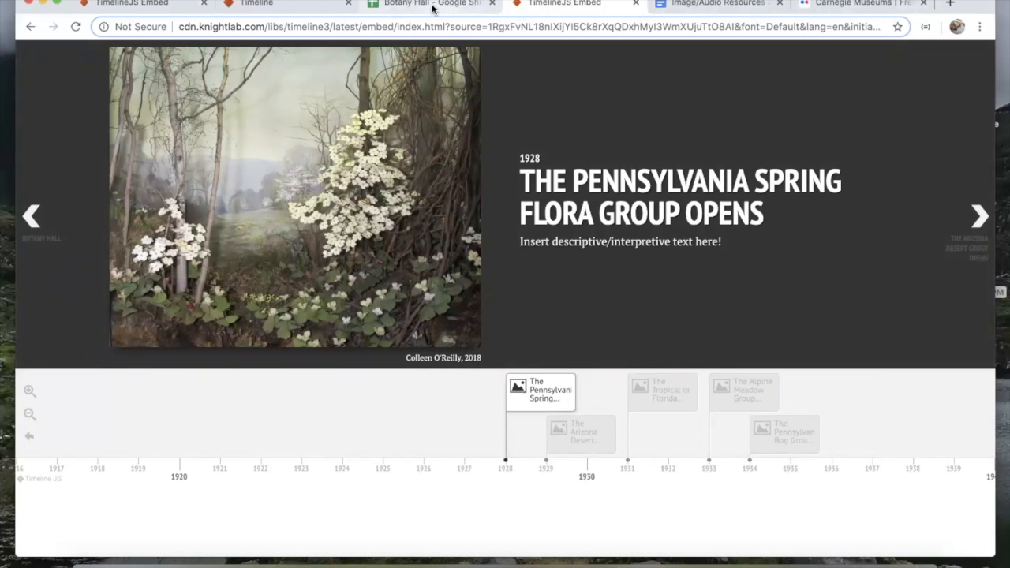
Step: In the Botany Hall sheet, select the #333333 Background value in row 3
left_click(432, 9)
scroll(598, 295, "right", 3)
left_click(889, 275)
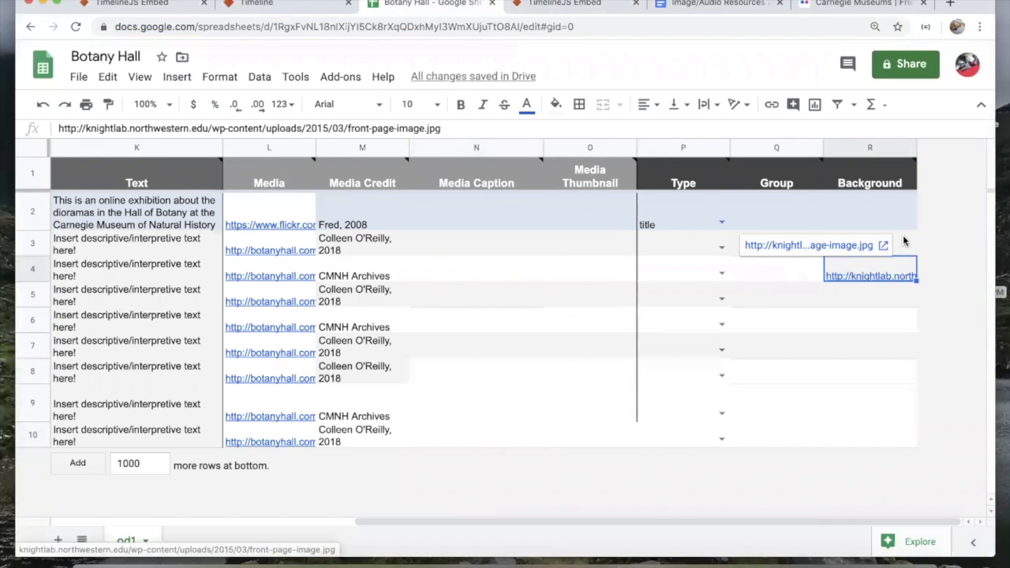
left_click(860, 245)
double_click(859, 251)
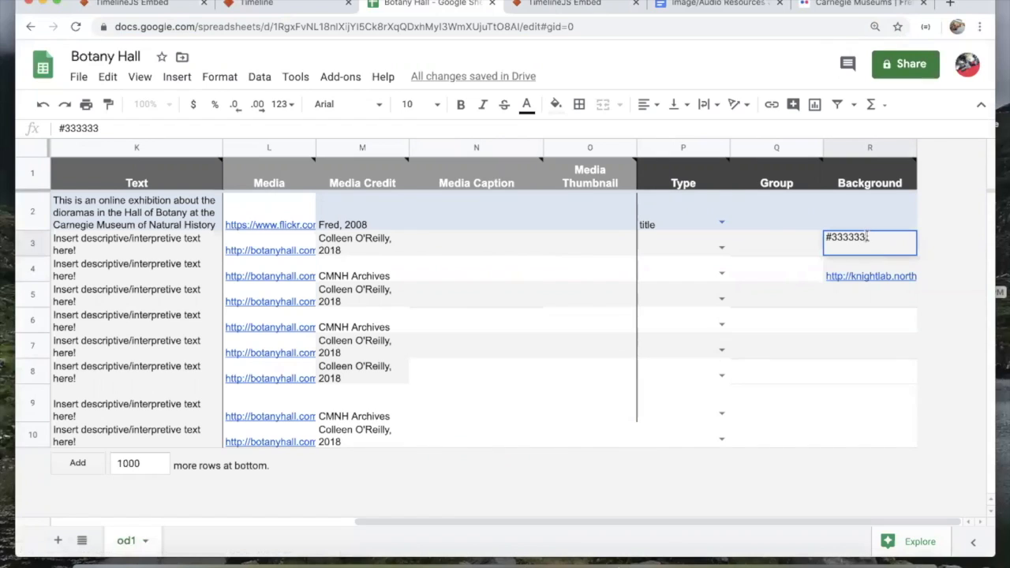
left_click_drag(868, 237, 782, 240)
Step: Search #333333 and tune Google's color picker to a pale grey-green, selecting hex #b5bfb4
key("ctrl+t")
type("#")
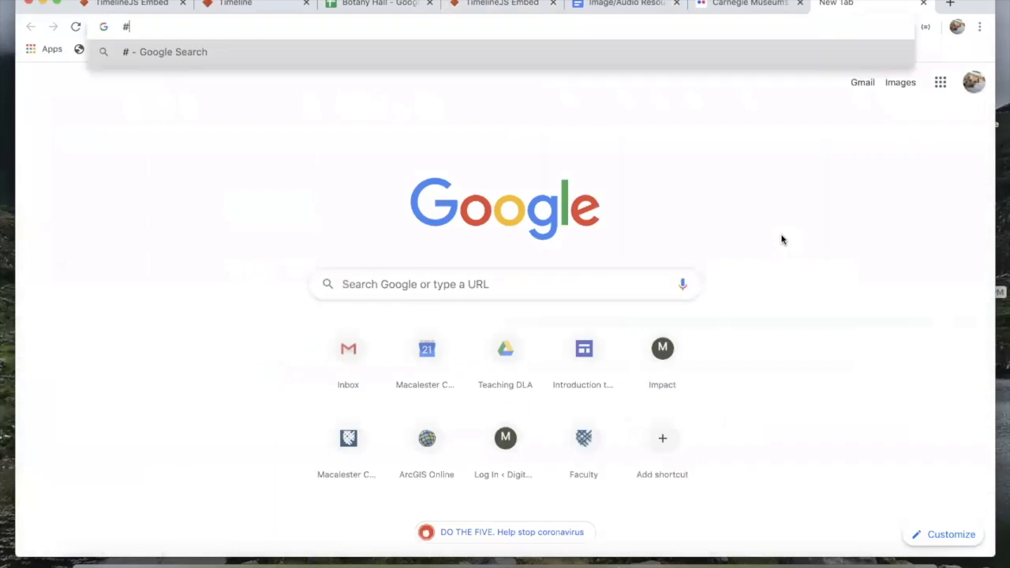
type("33333333")
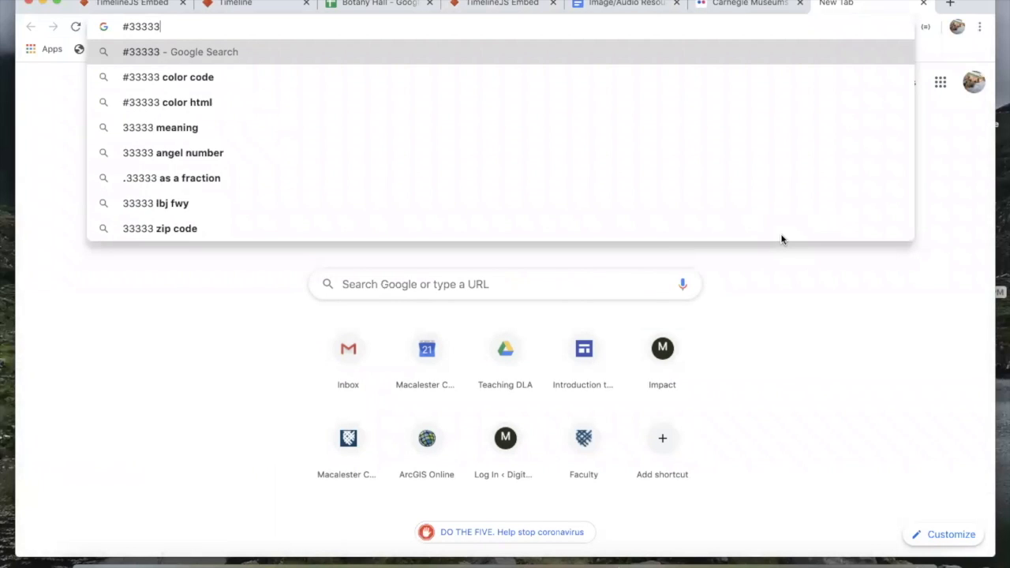
key("Return")
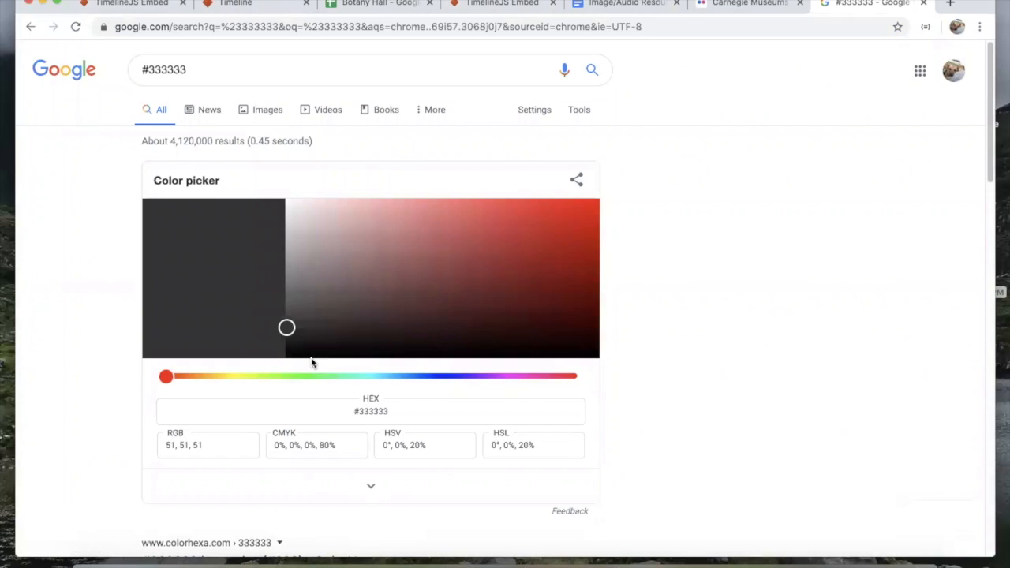
mouse_move(166, 377)
left_mouse_down()
mouse_move(325, 382)
mouse_move(170, 377)
left_mouse_up()
left_click_drag(286, 330, 308, 223)
left_click(289, 376)
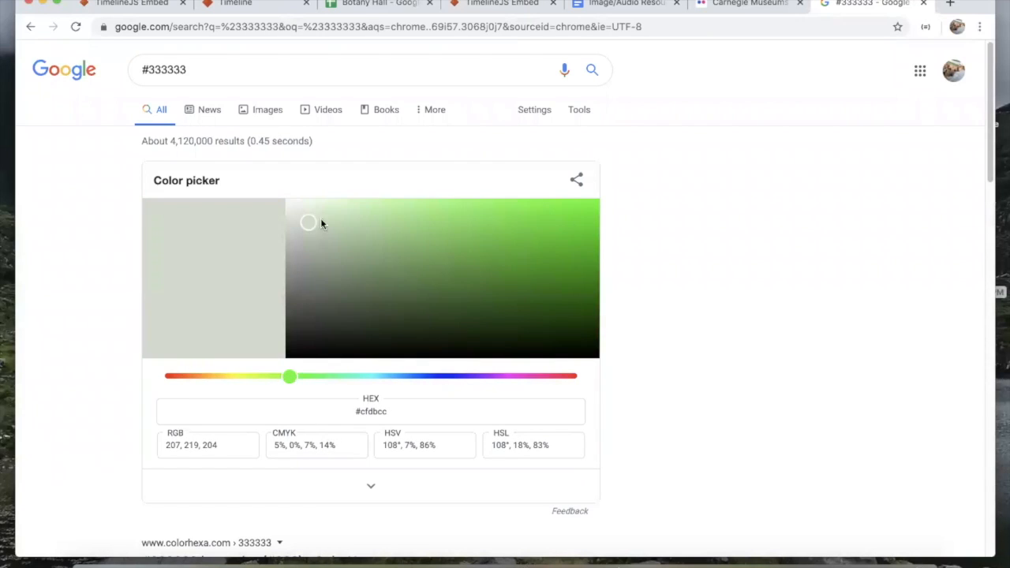
double_click(372, 412)
left_click_drag(289, 379, 299, 378)
mouse_move(312, 227)
left_mouse_down()
mouse_move(287, 205)
mouse_move(334, 231)
mouse_move(311, 259)
mouse_move(307, 240)
left_mouse_up()
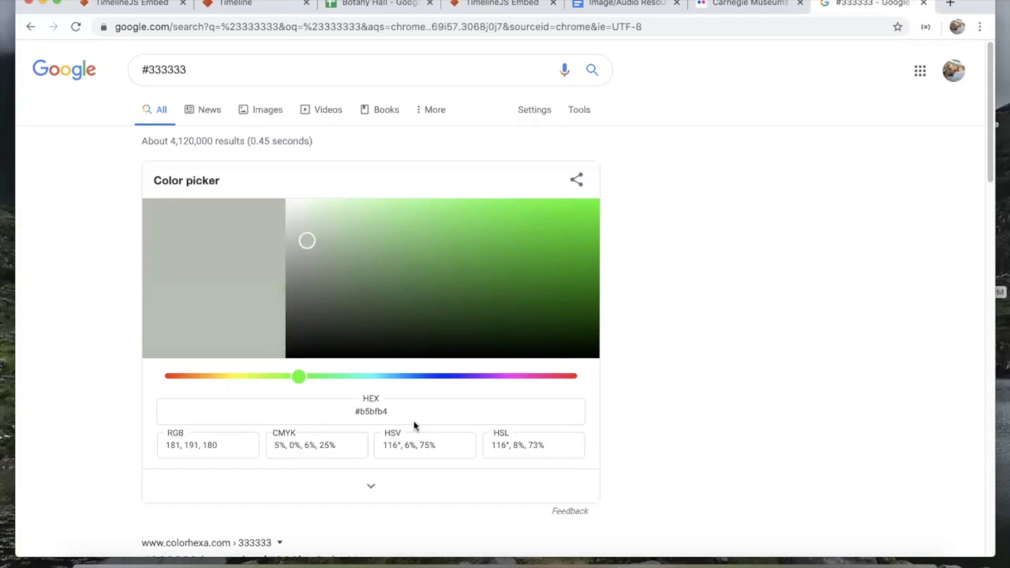
left_click_drag(394, 411, 332, 410)
key("ctrl+c")
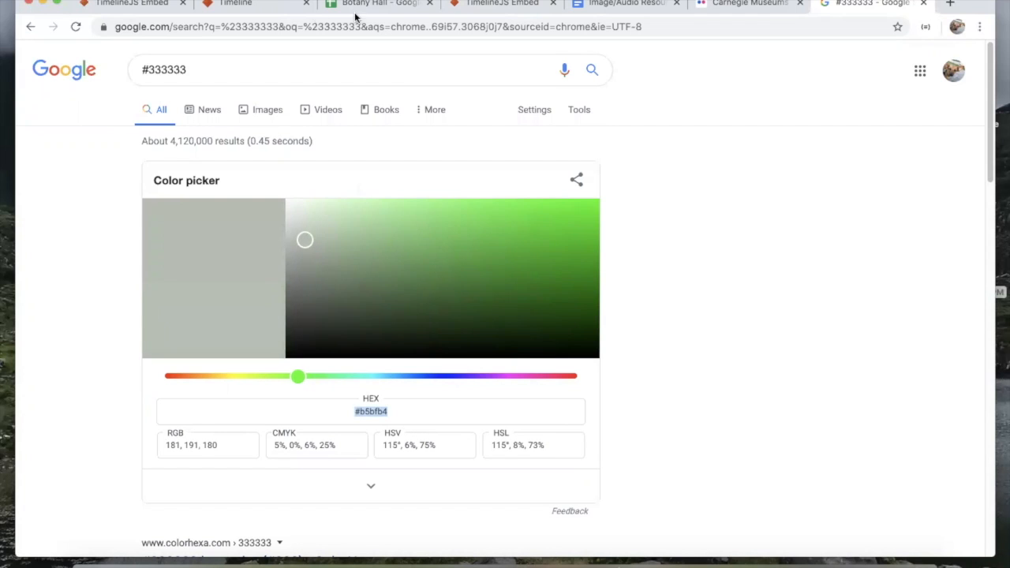
Step: Paste #b5bfb4 into the Arizona Desert row's Background cell R4
left_click(355, 6)
left_click(848, 269)
key("ctrl+v")
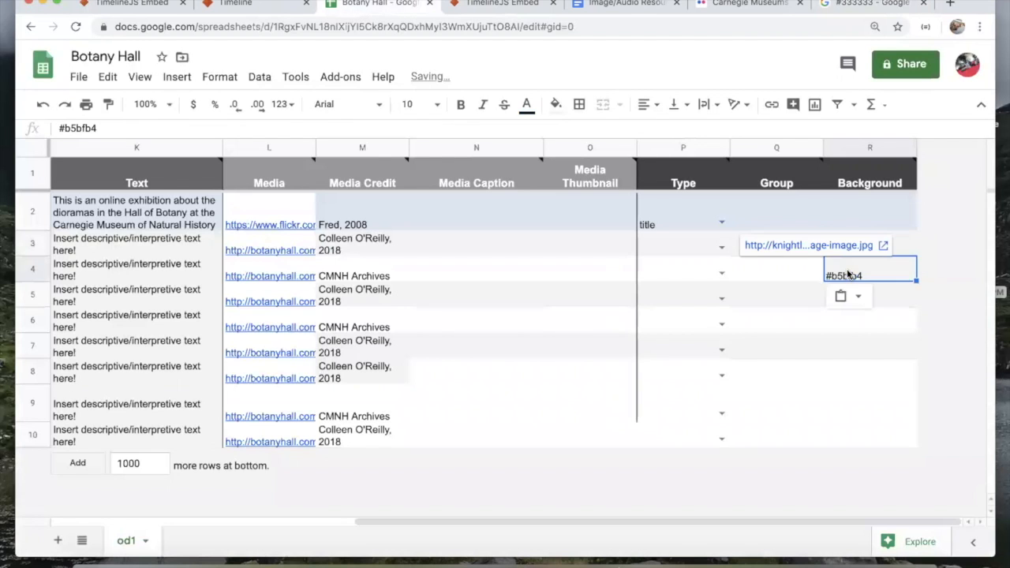
key("Return")
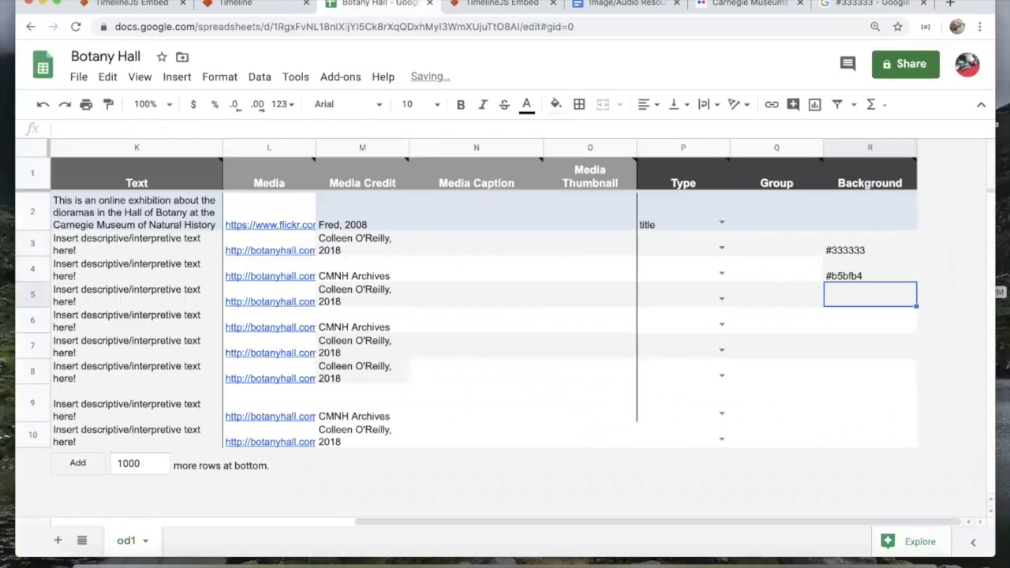
left_click(510, 4)
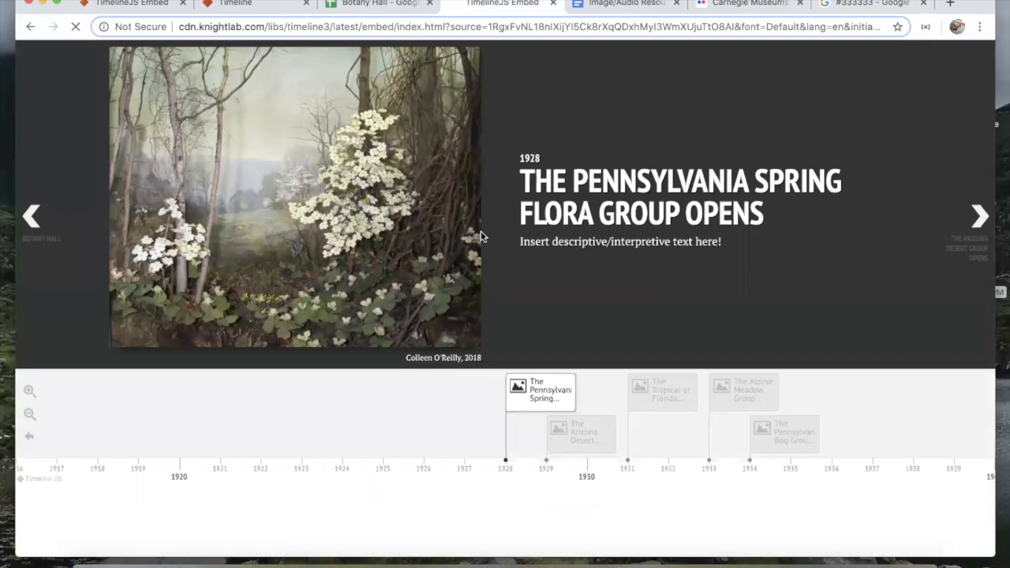
Step: Reload the timeline and advance to the 1929 Arizona Desert slide to check its #b5bfb4 background
key("super+r")
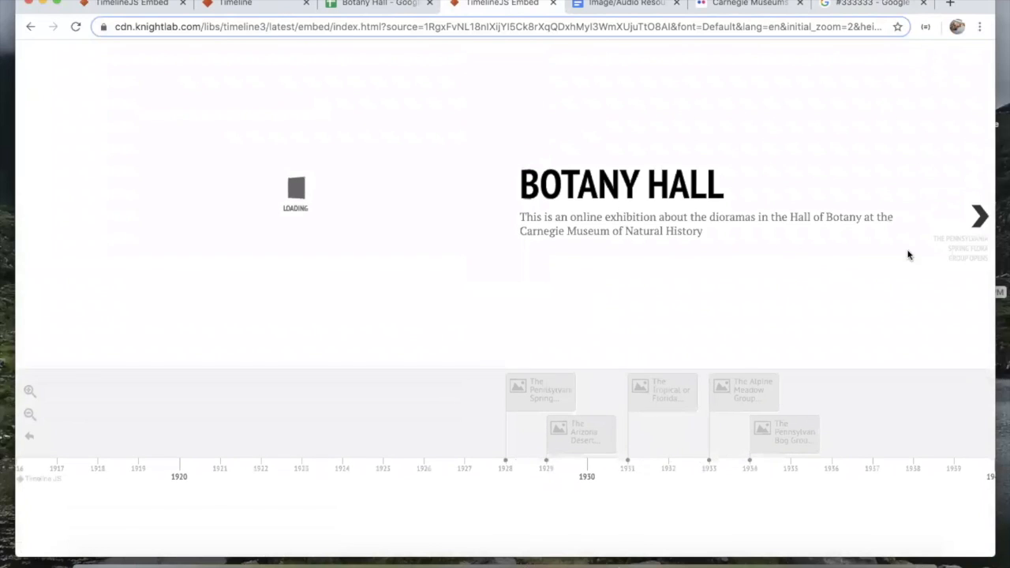
left_click(981, 217)
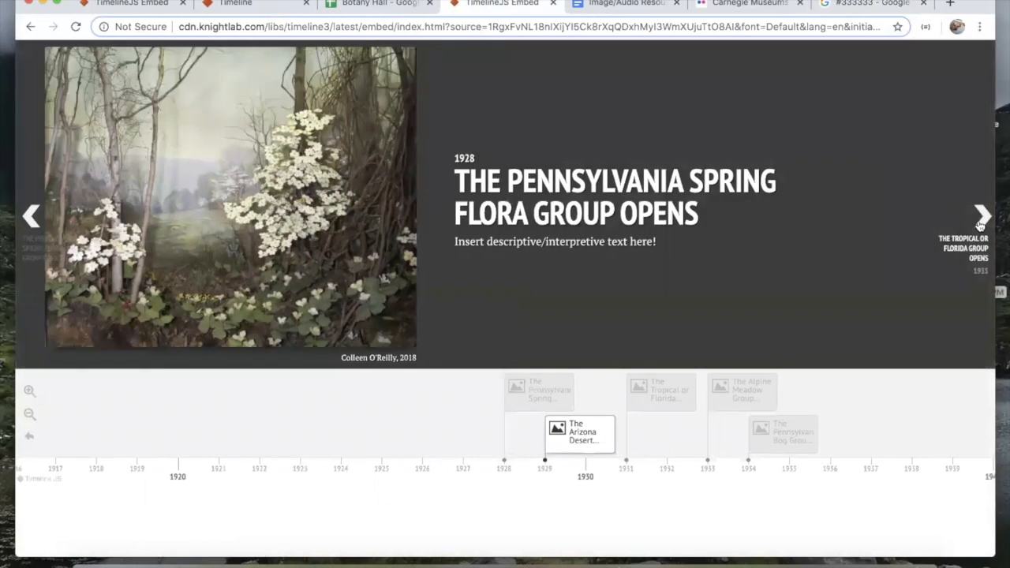
left_click(981, 219)
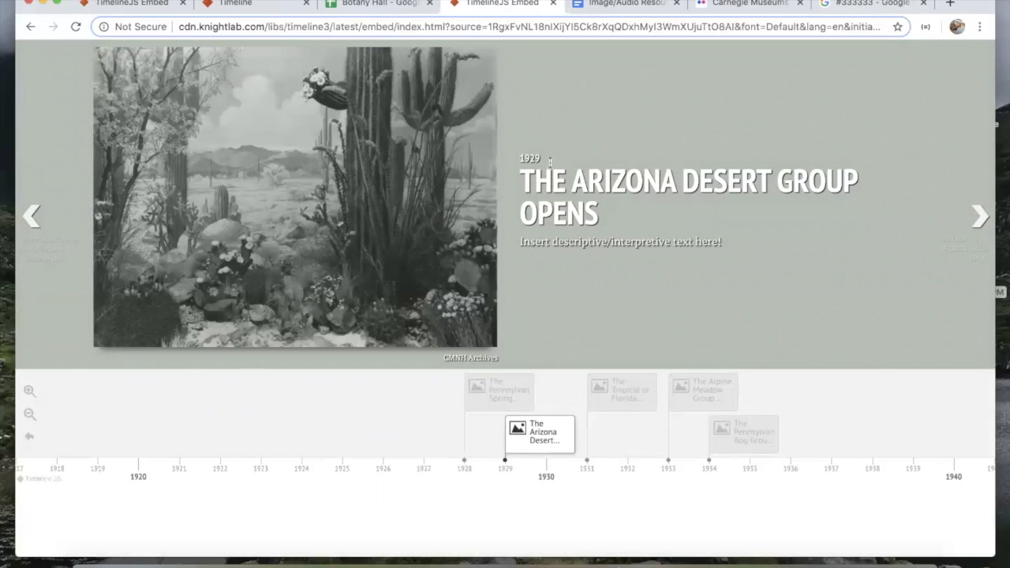
left_click(837, 6)
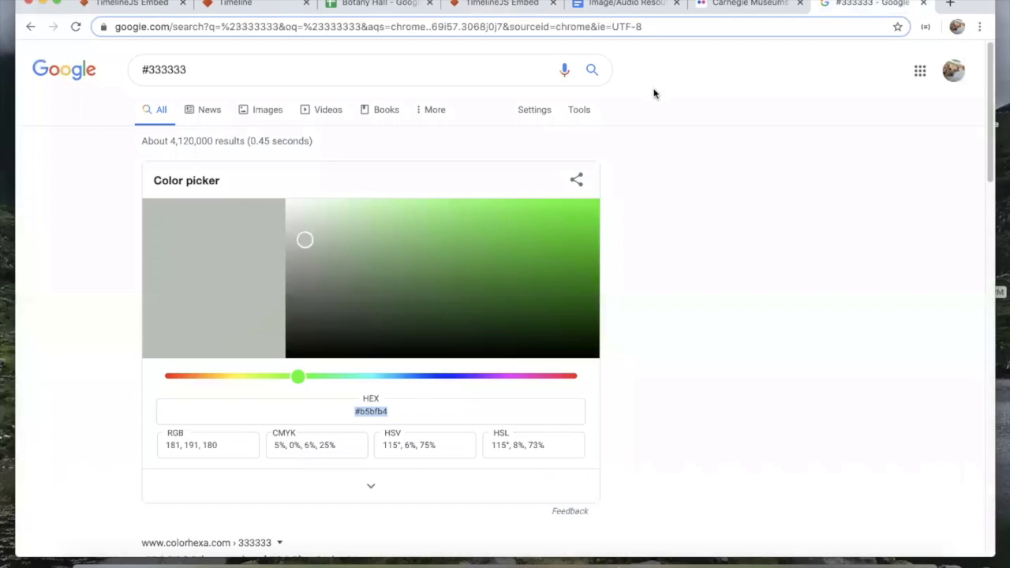
left_click(484, 8)
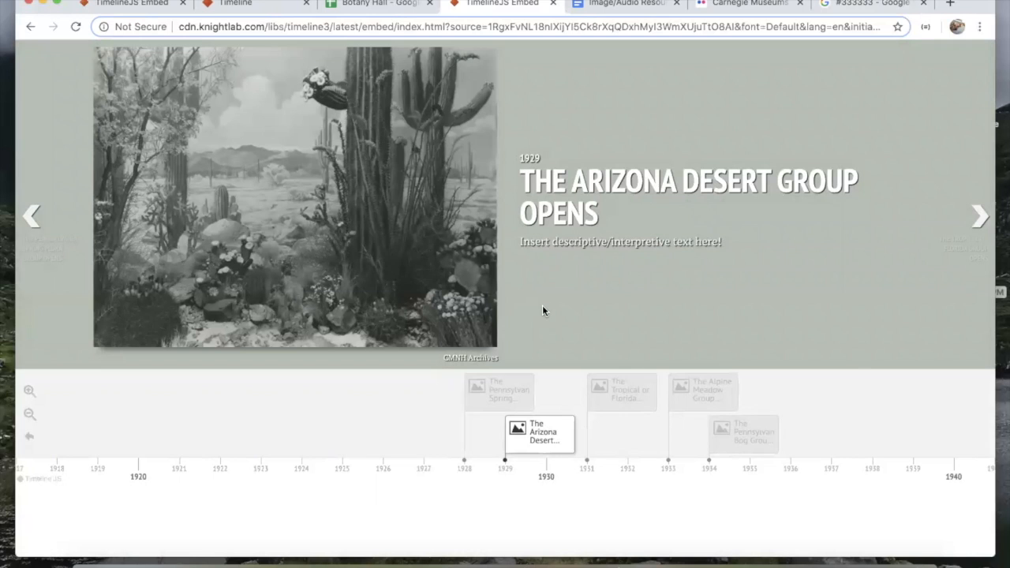
left_click(375, 5)
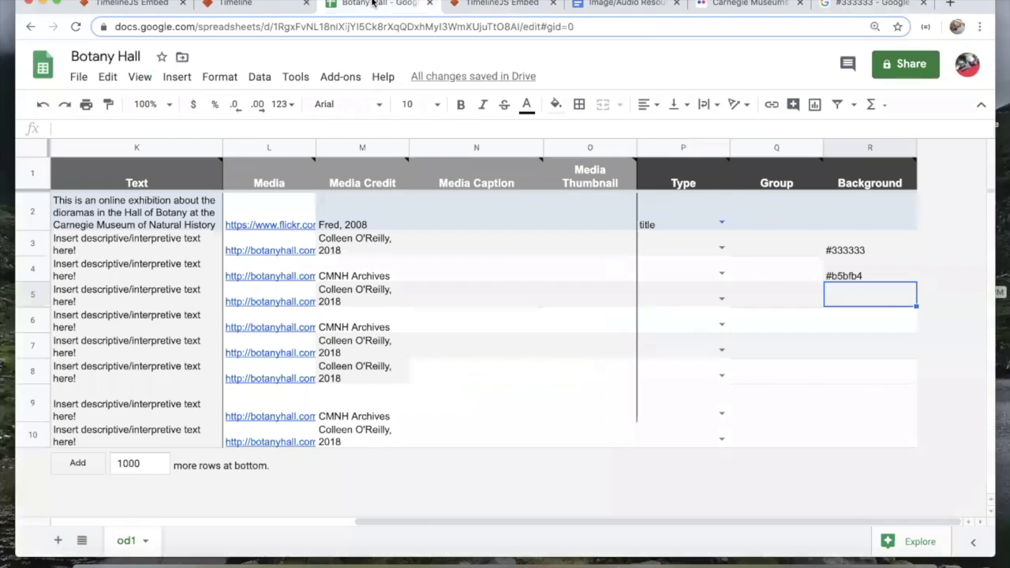
left_click(488, 7)
left_click(377, 5)
scroll(330, 315, "left", 10)
scroll(441, 301, "right", 3)
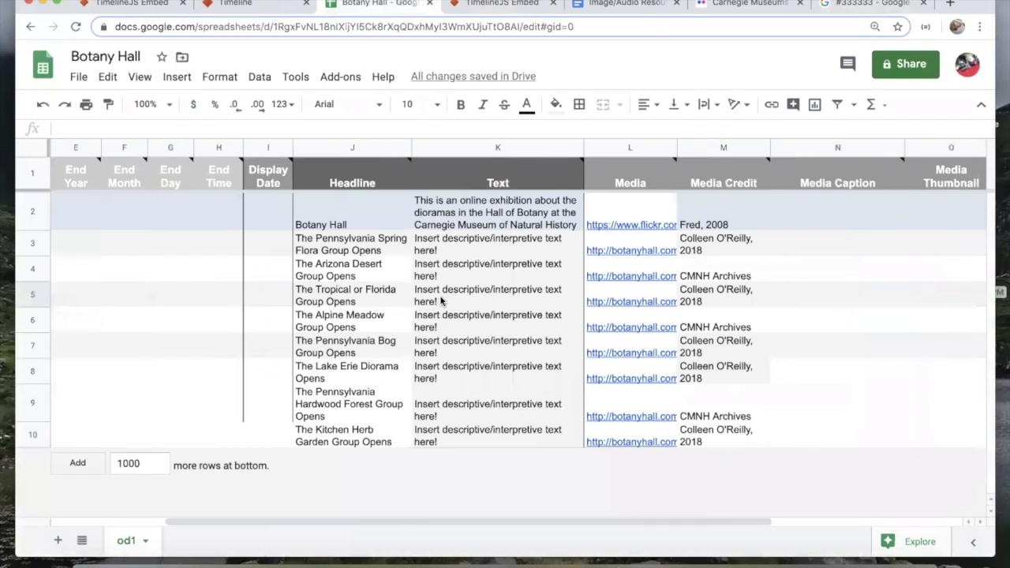
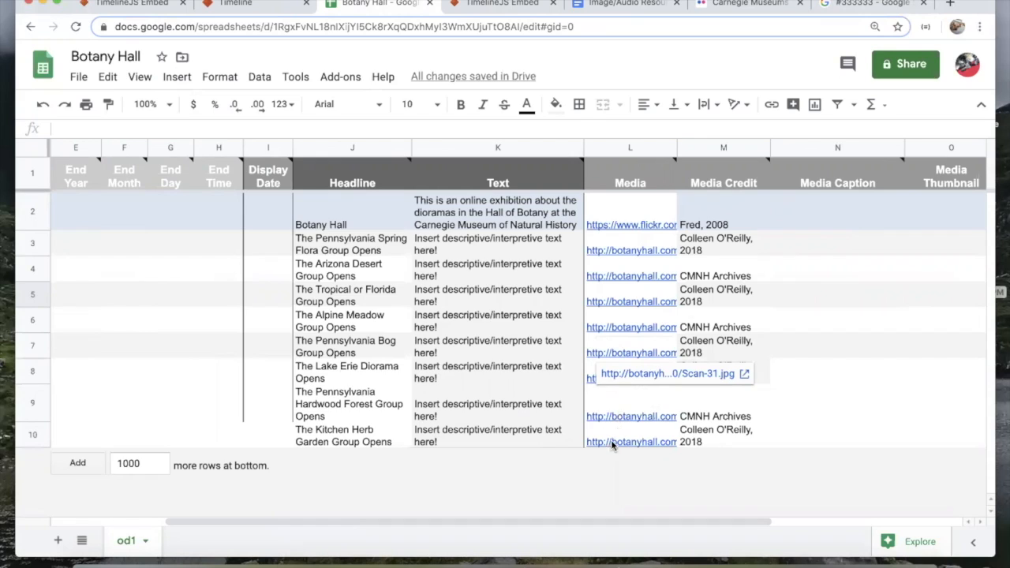
Step: Delete the Botany Hall row's Flickr link from Media cell L2
left_click(620, 414)
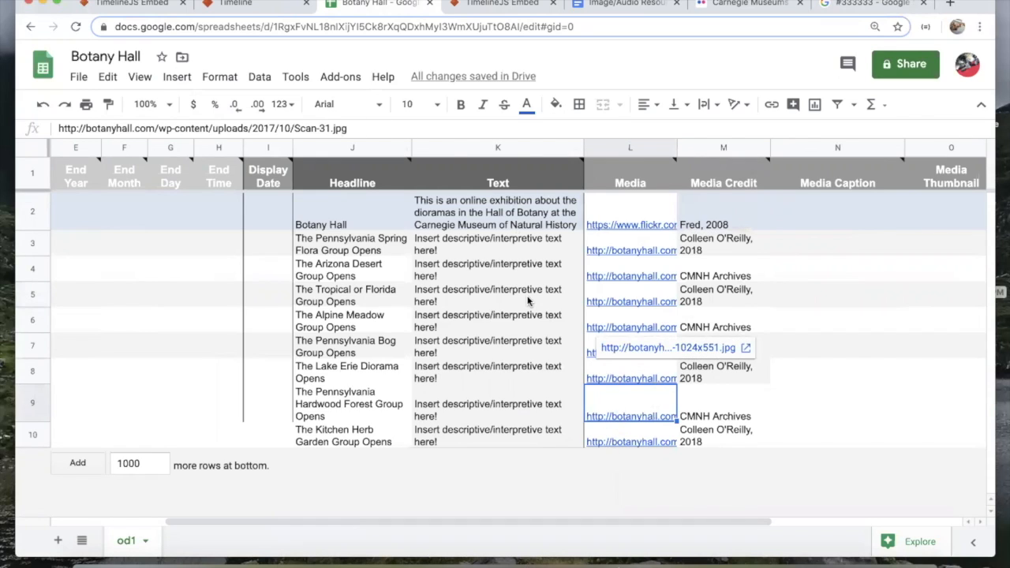
left_click(600, 225)
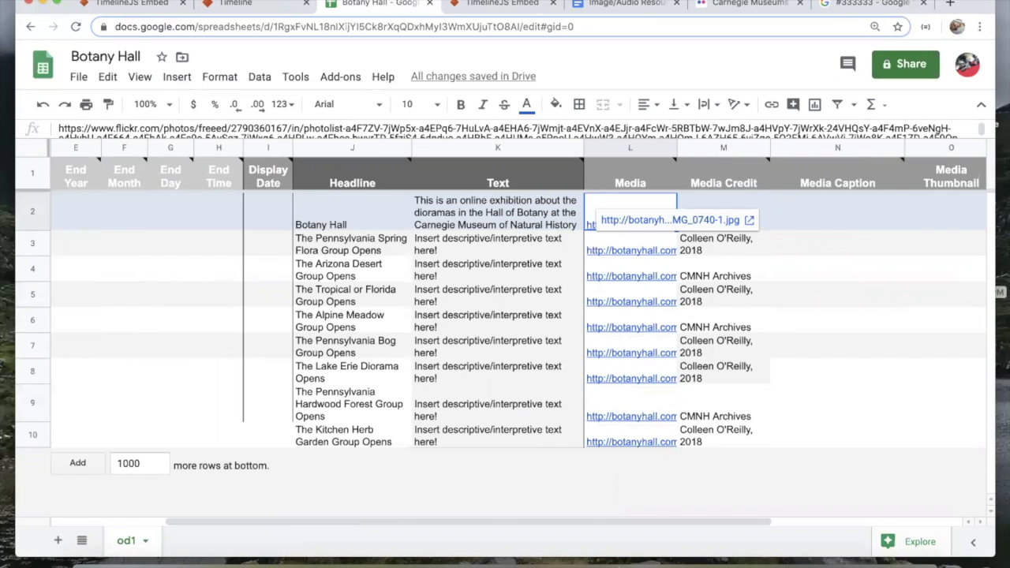
key("Delete")
left_click(881, 3)
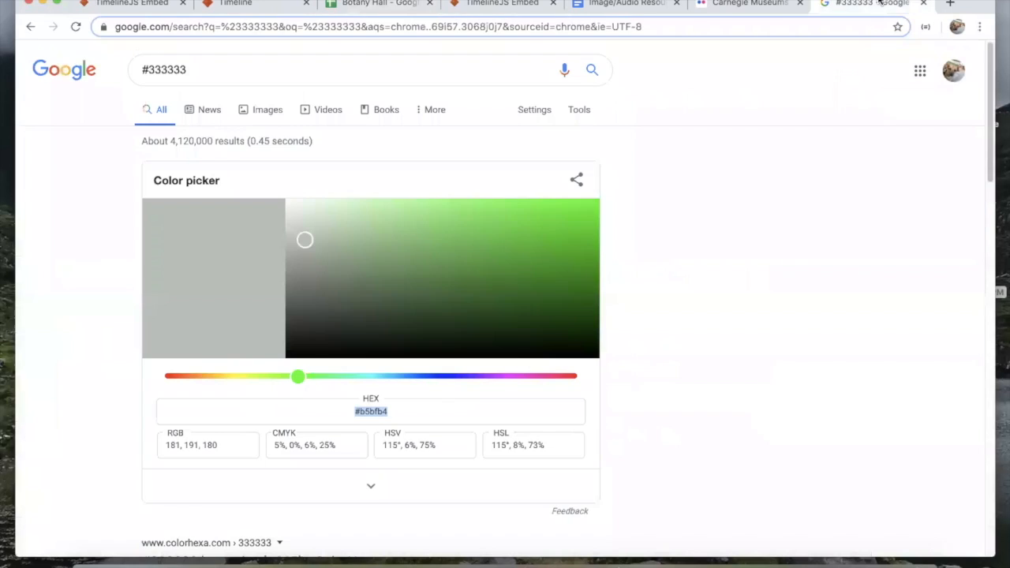
Step: Search YouTube for 'botany hall' and open the MCN 2017 Botany Hall talk
left_click(774, 23)
type("youtube.com")
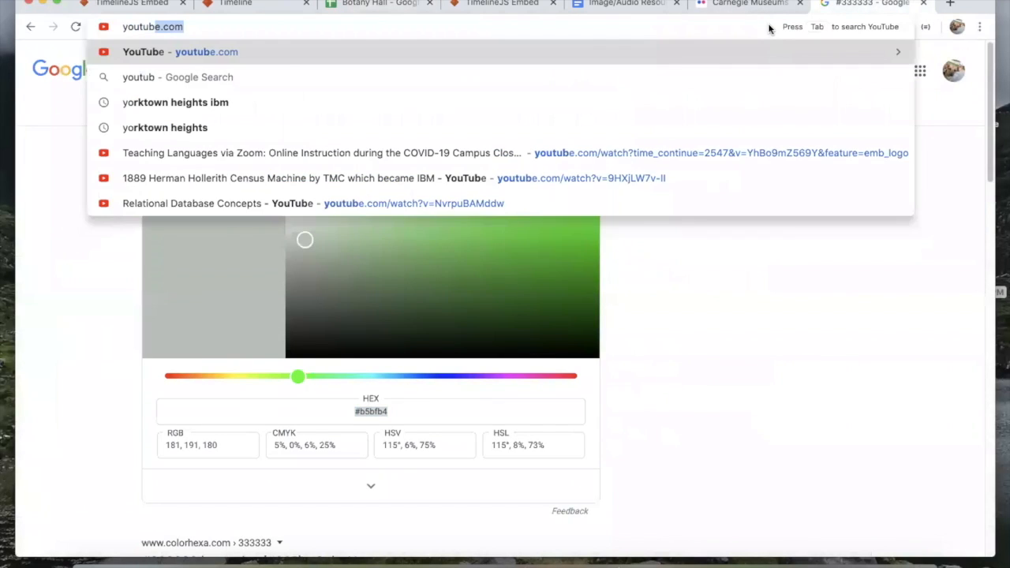
key("Return")
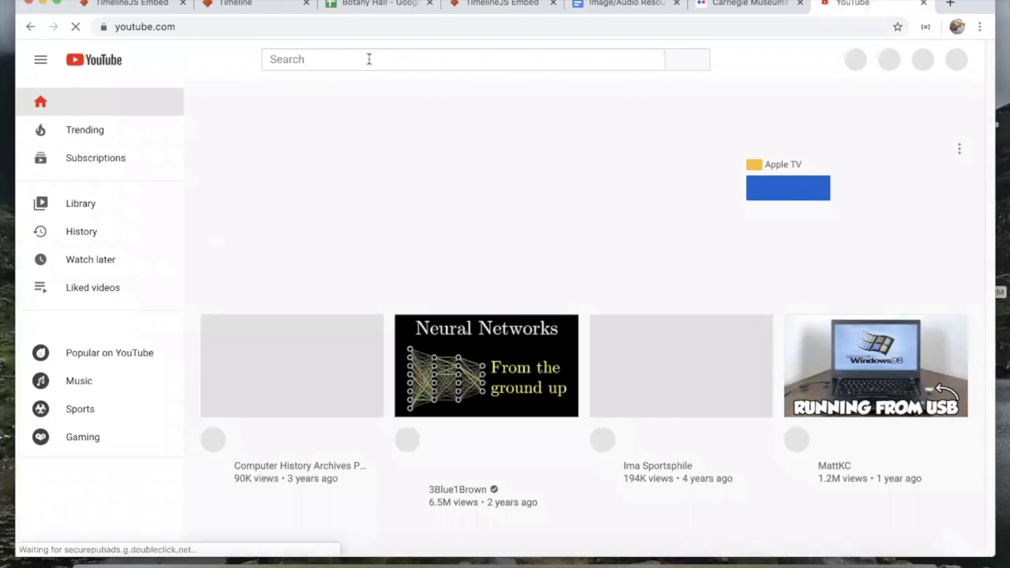
left_click(369, 59)
type("botany hal")
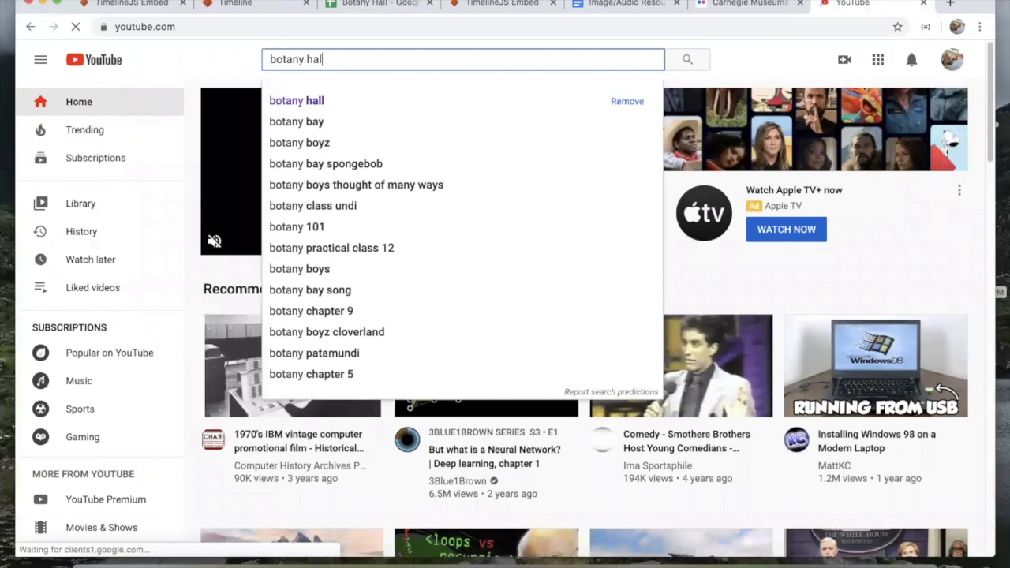
type("l")
key("Return")
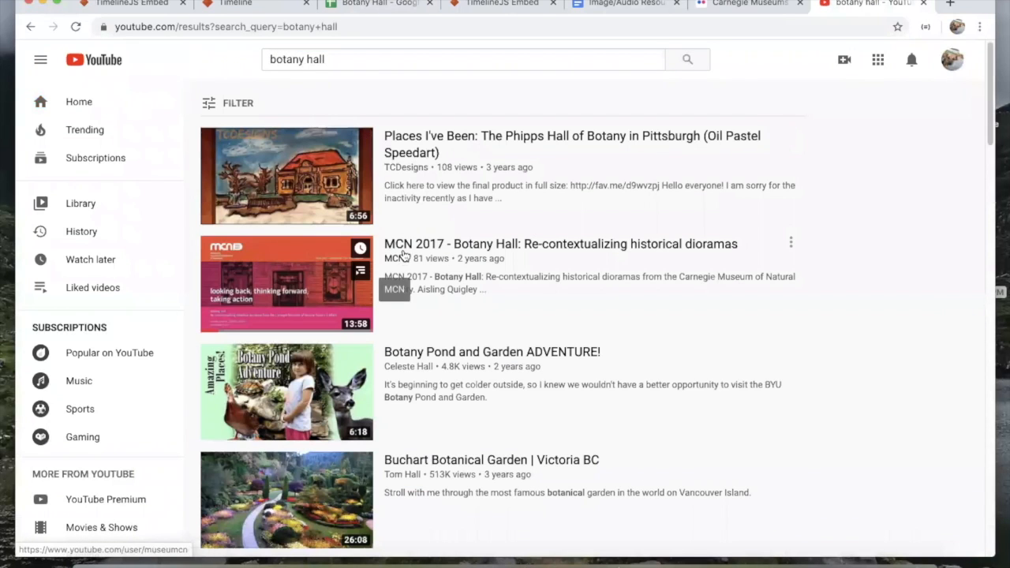
left_click(388, 242)
Step: Copy the video's URL and close the YouTube and Flickr tabs
left_click(300, 28)
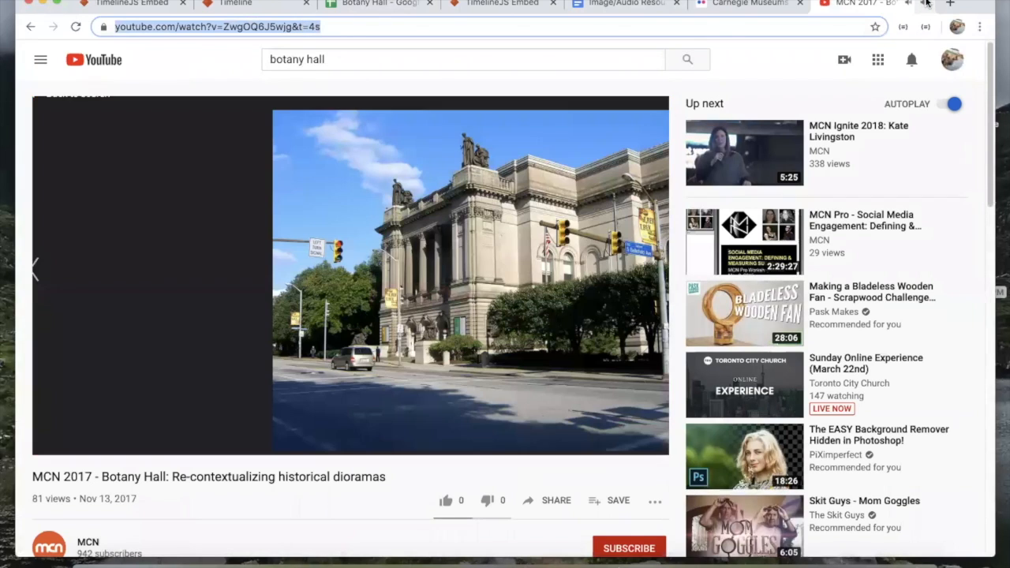
left_click(926, 4)
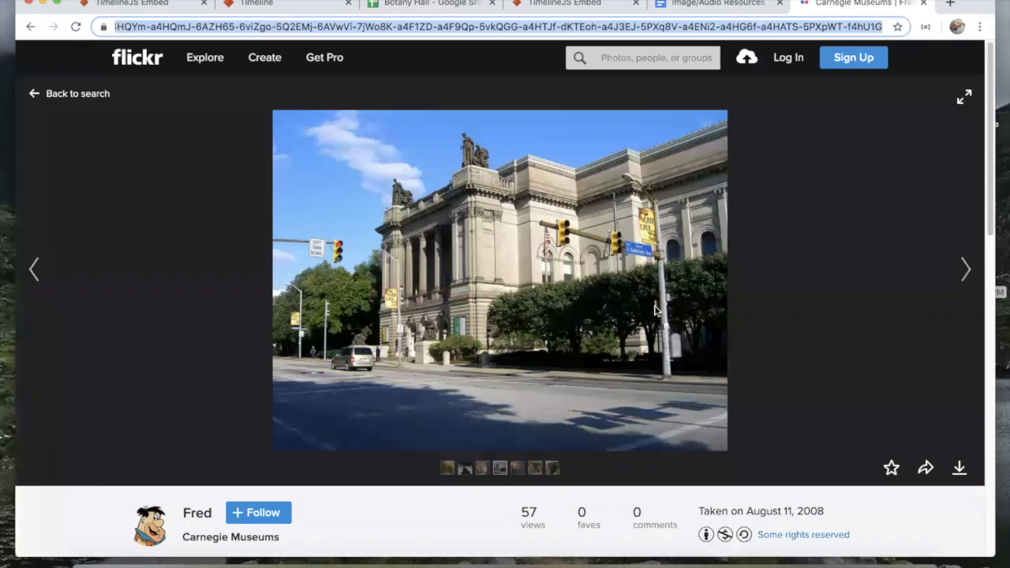
left_click(926, 4)
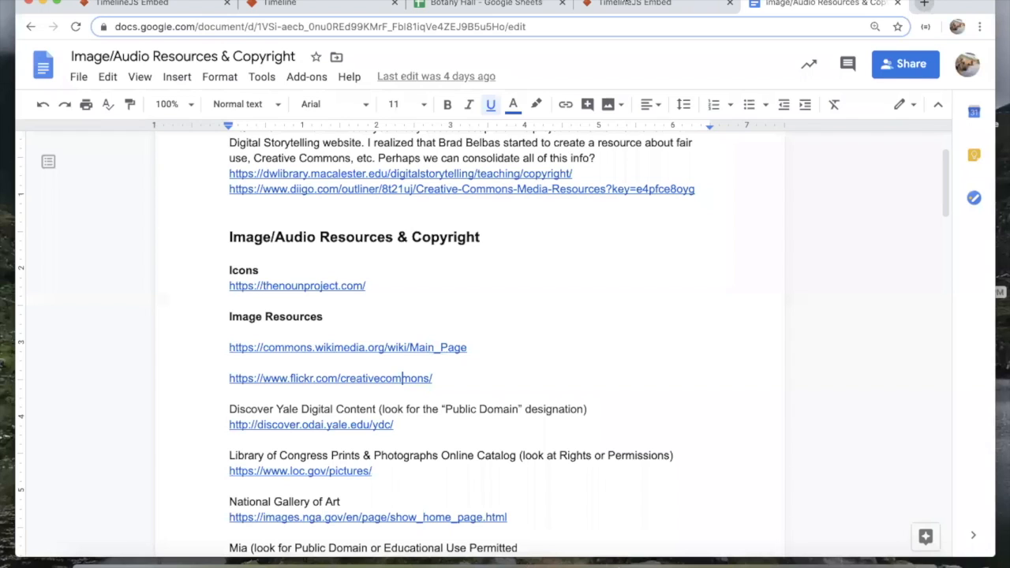
Step: Paste the MCN 2017 YouTube link into Botany Hall's Media cell L2
left_click(485, 6)
type("https://www.youtube.com/watch?v=Zwg0Q6J5wjg&t=4s")
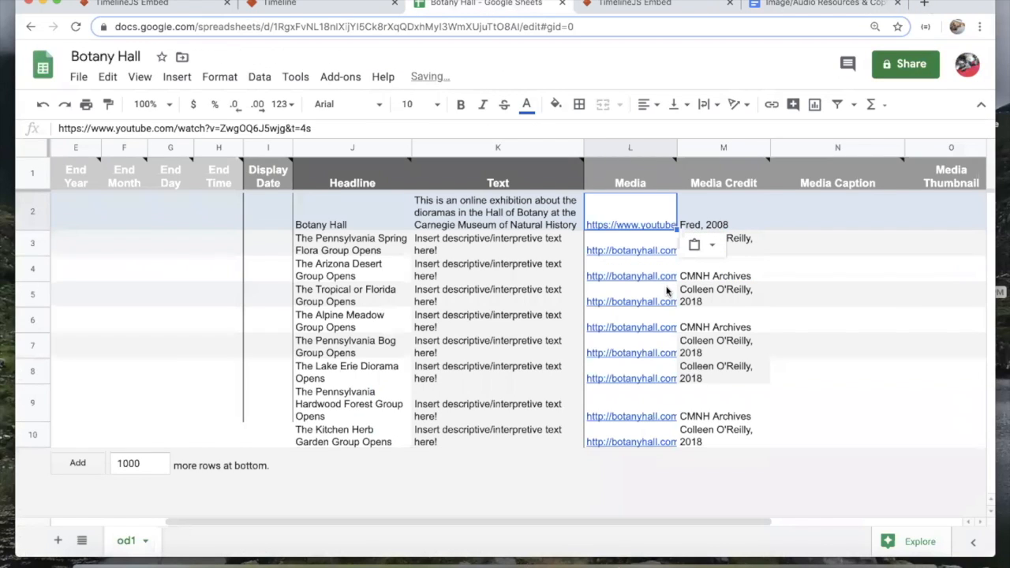
key("Return")
key("Return")
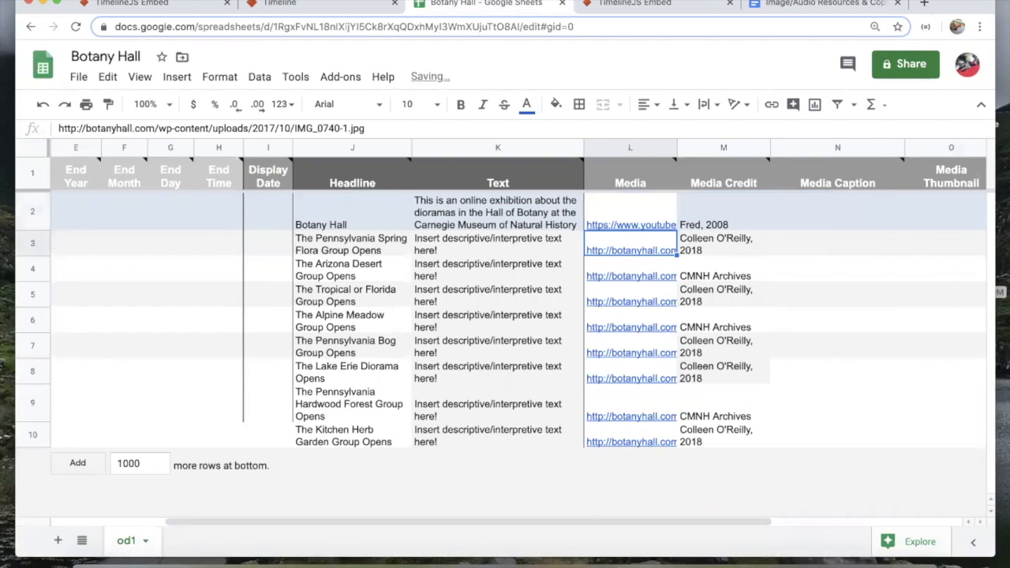
left_click(609, 8)
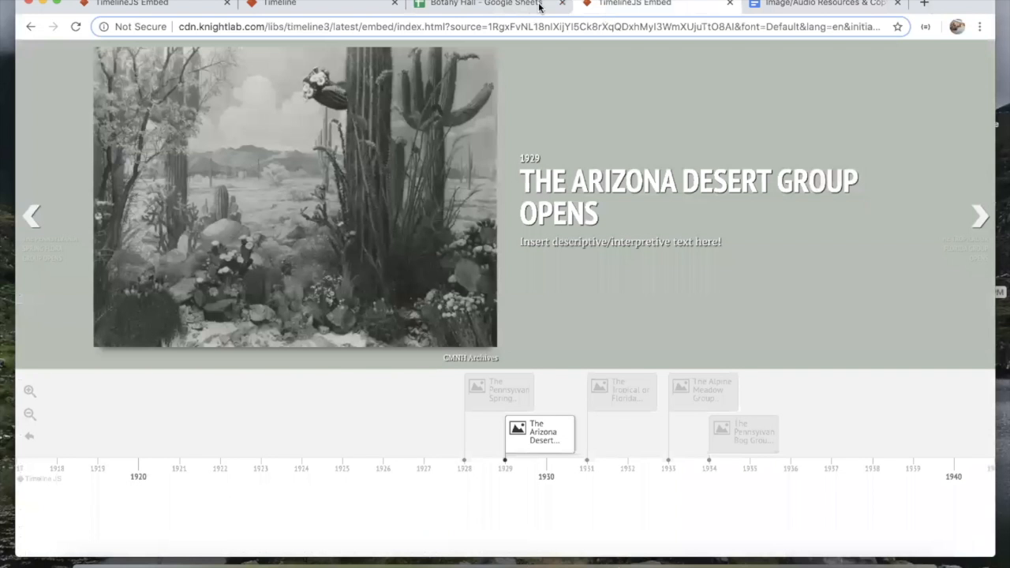
left_click(541, 7)
Step: Replace the media credit in M2 with 'MCN, 2018' and reload the timeline
left_click(714, 203)
key("Delete")
type("MCN, 2018")
key("Return")
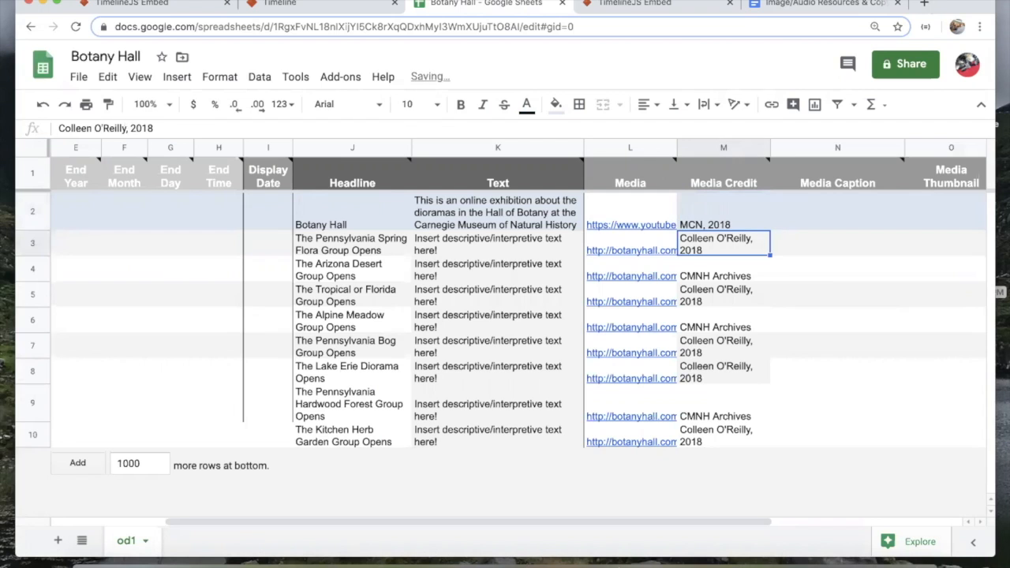
left_click(647, 5)
key("super+r")
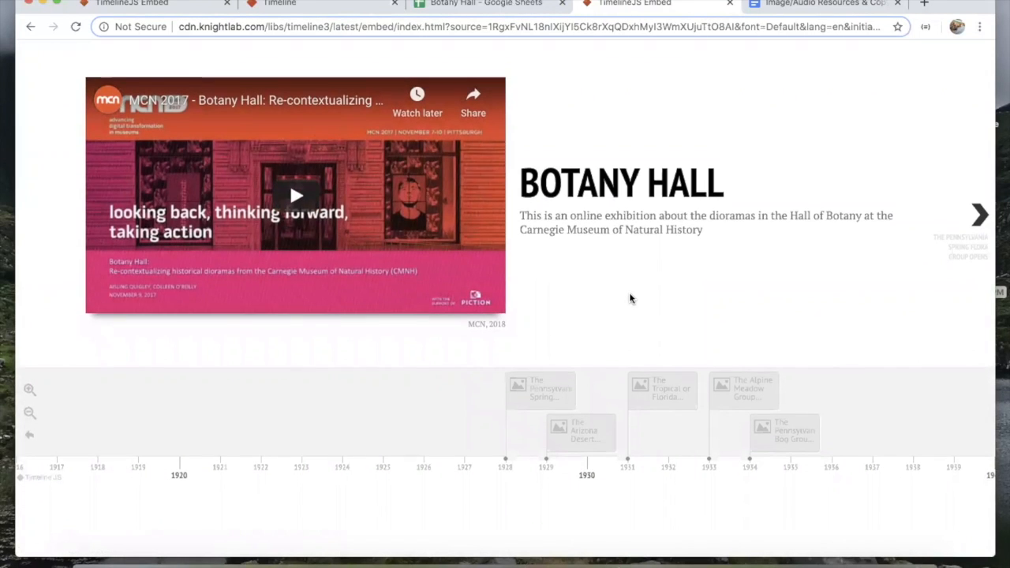
Step: Check the title slide's YouTube talk against the sheet, then open the sheet's sharing settings
left_click(504, 7)
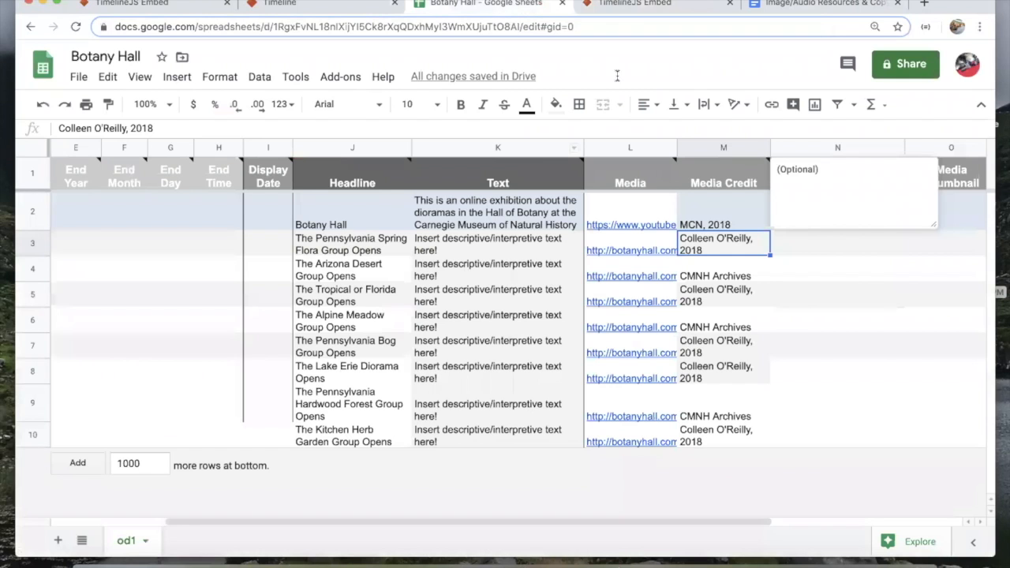
left_click(636, 5)
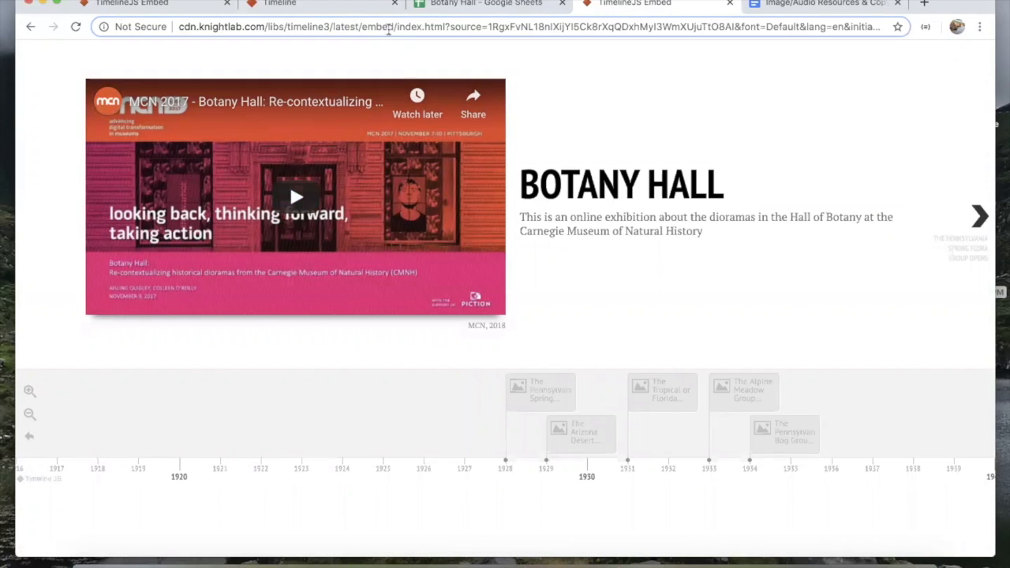
left_click(455, 3)
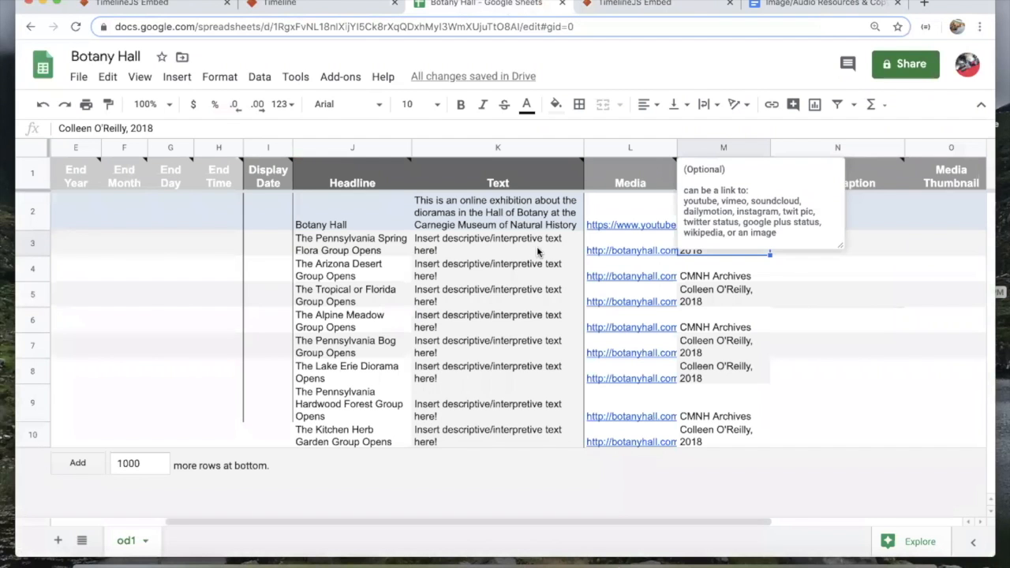
left_click(853, 298)
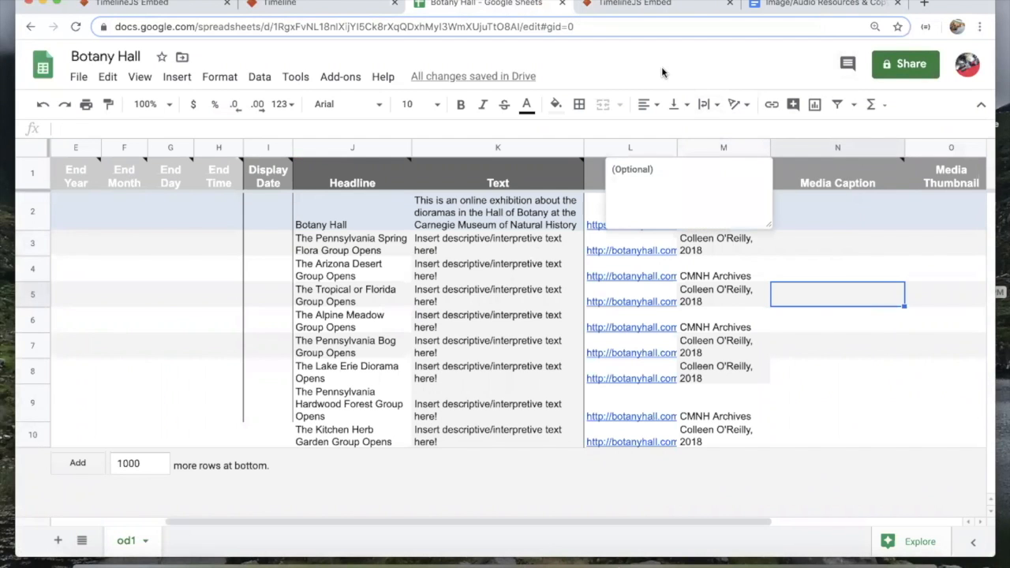
left_click(645, 4)
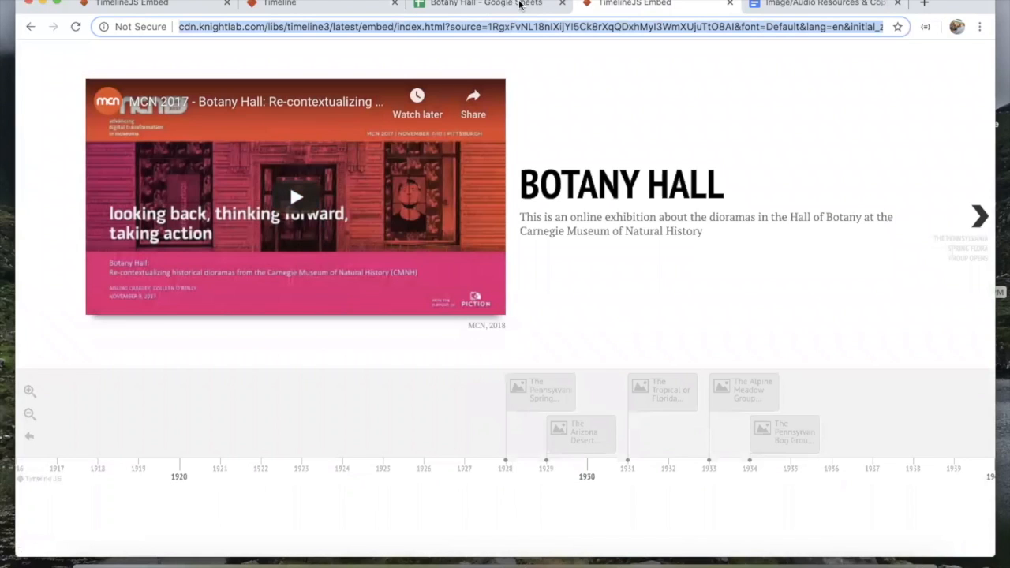
left_click(513, 4)
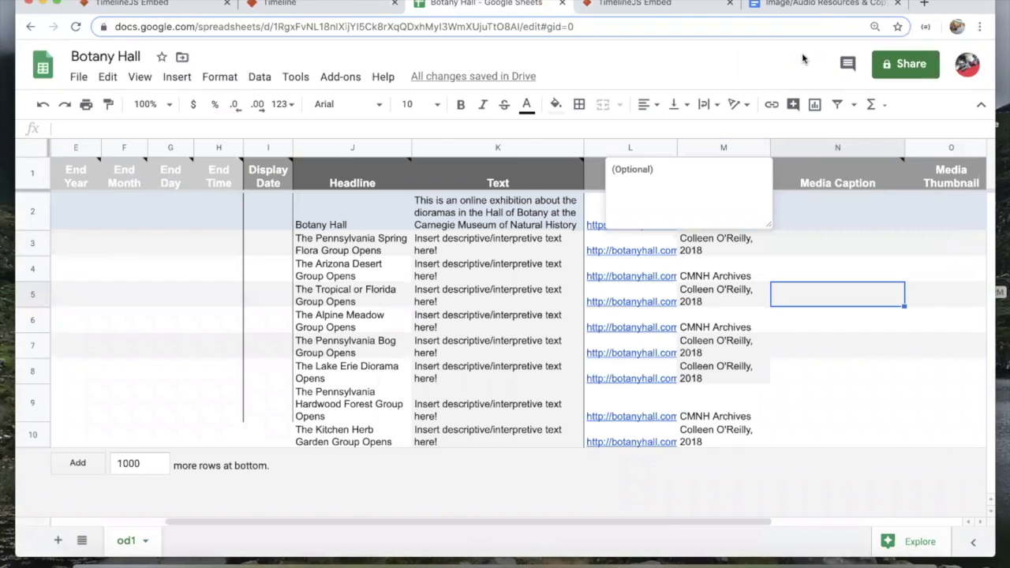
left_click(900, 63)
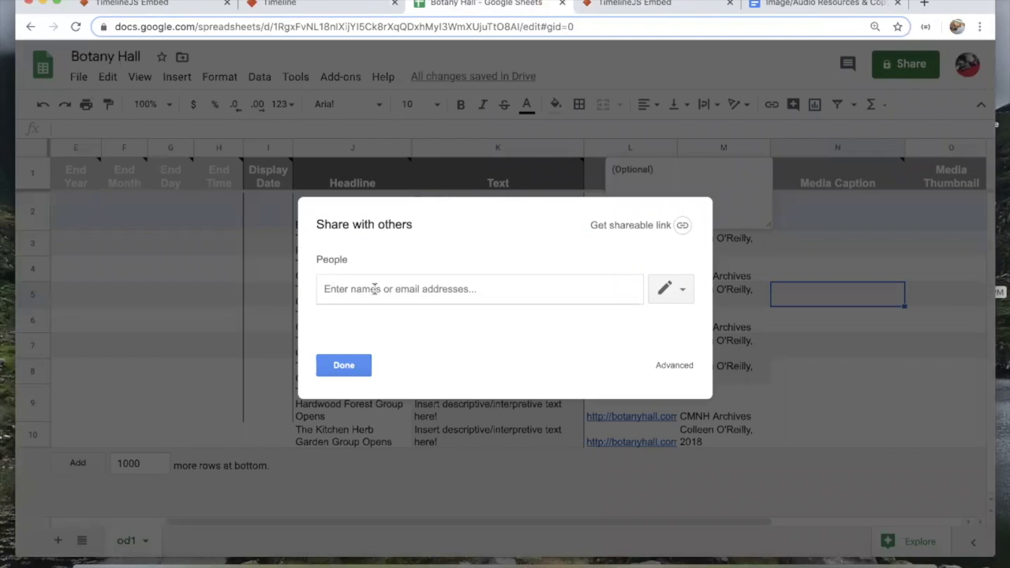
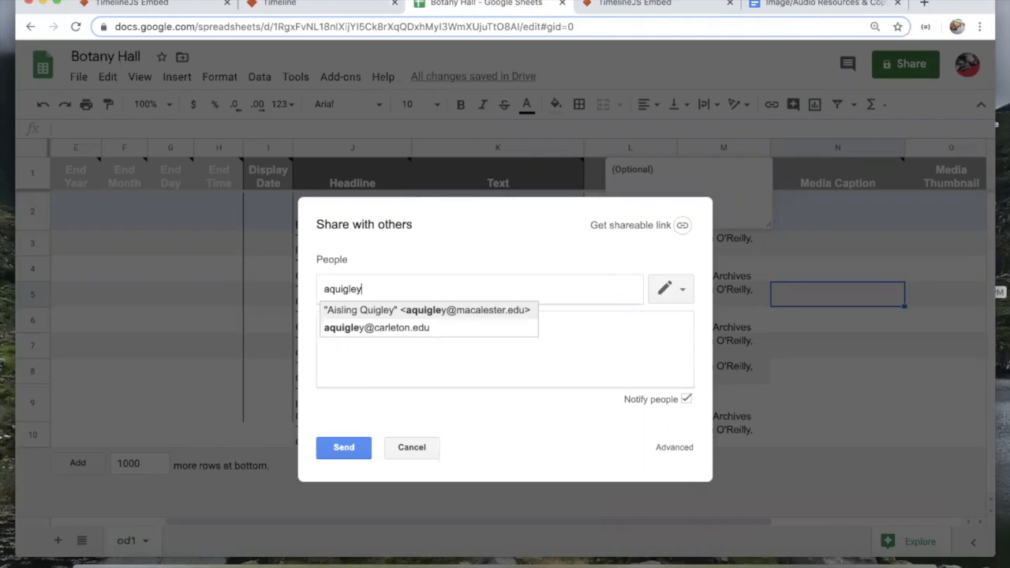
Step: Send the collaborator a share invitation and reopen Botany Hall under their account
left_click(413, 310)
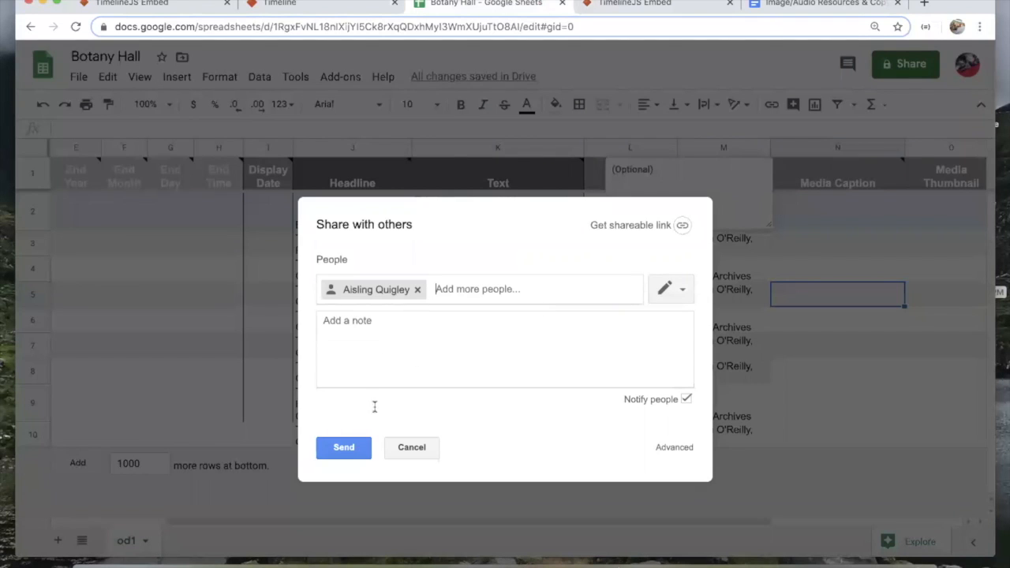
left_click(344, 450)
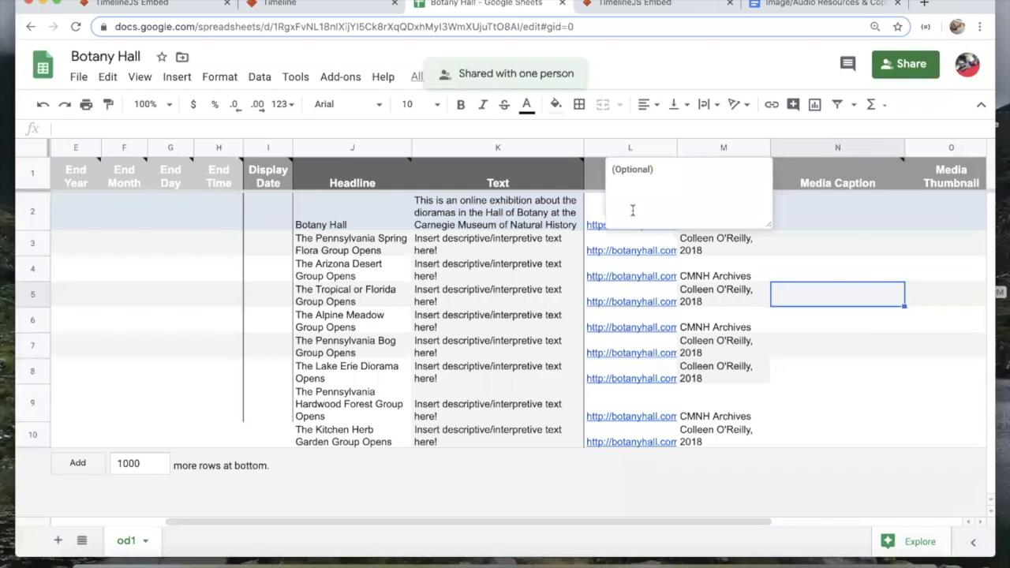
left_click(812, 270)
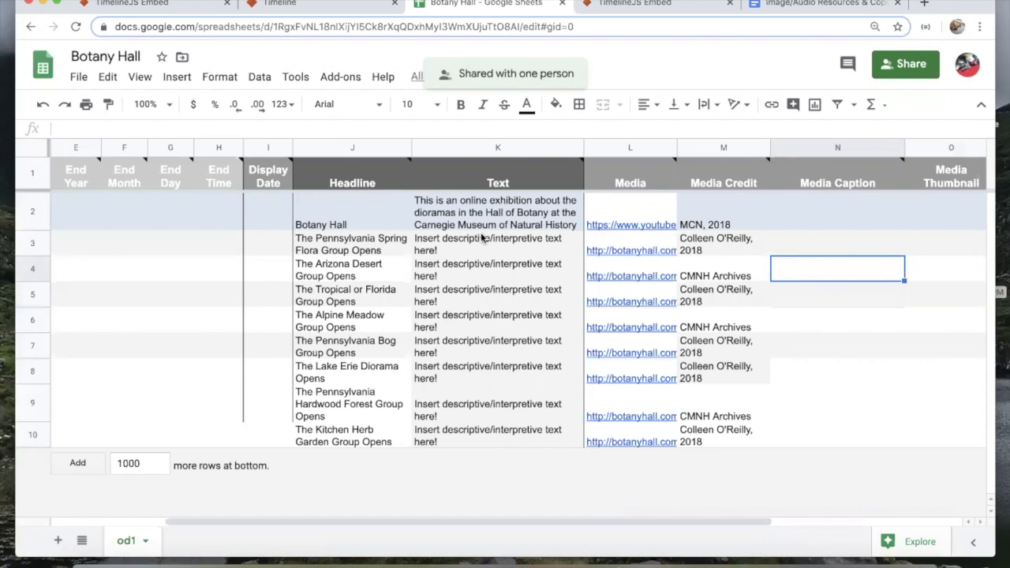
left_click(967, 64)
left_click(833, 291)
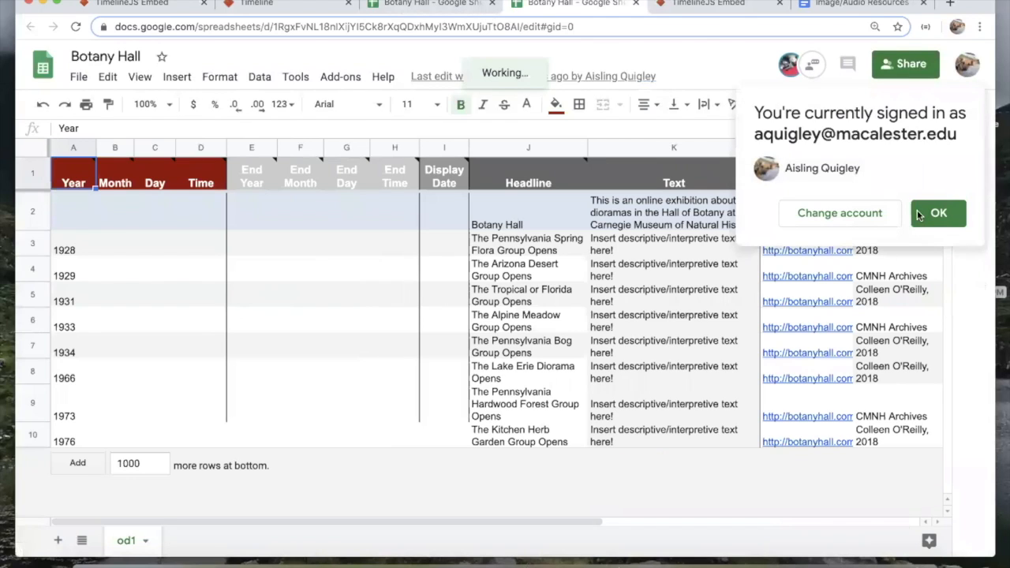
Step: Insert a new event row between 1931 and 1933 with year 1932
left_click(939, 214)
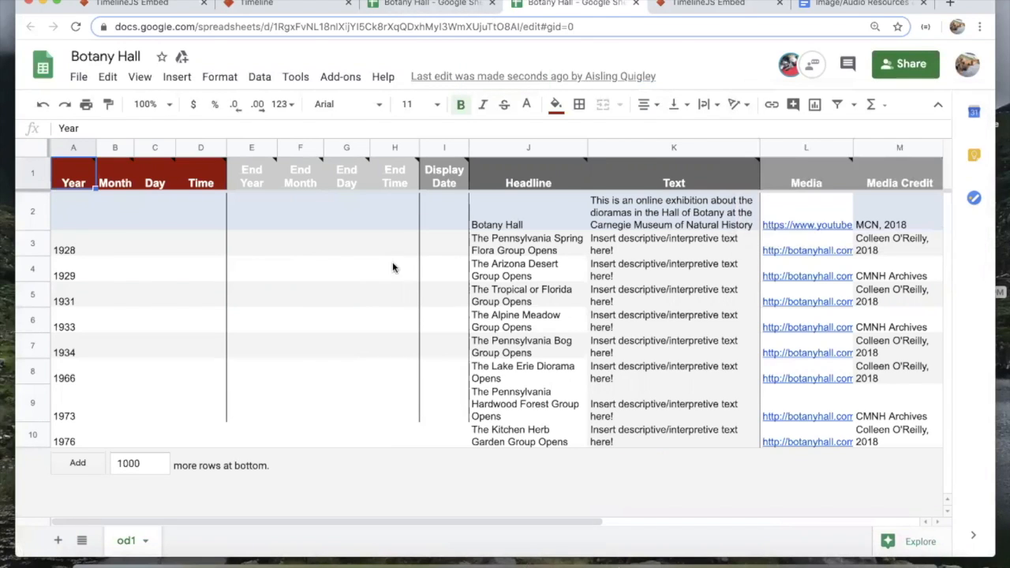
left_click(118, 345)
left_click(56, 302)
left_click(57, 321)
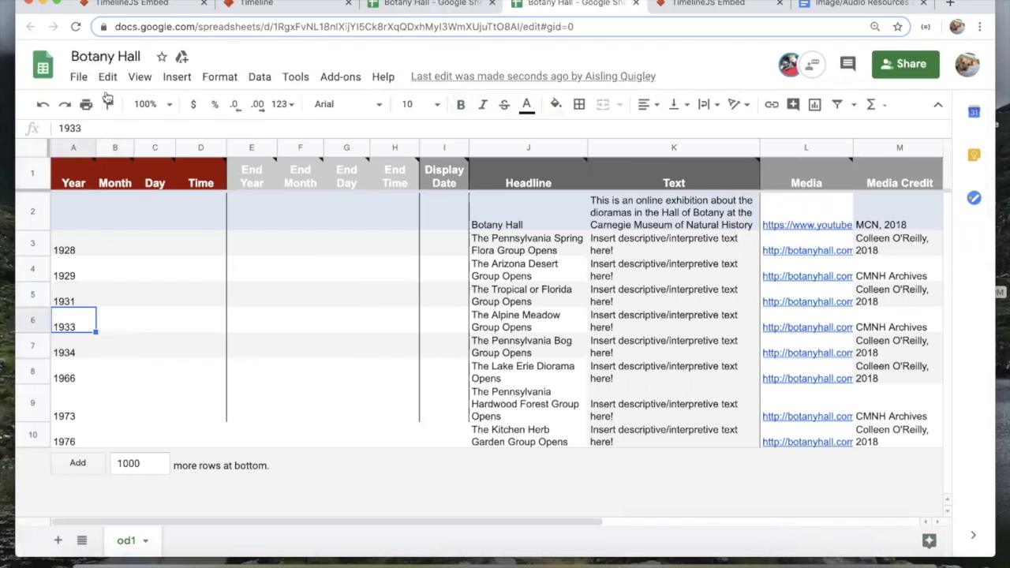
left_click(175, 77)
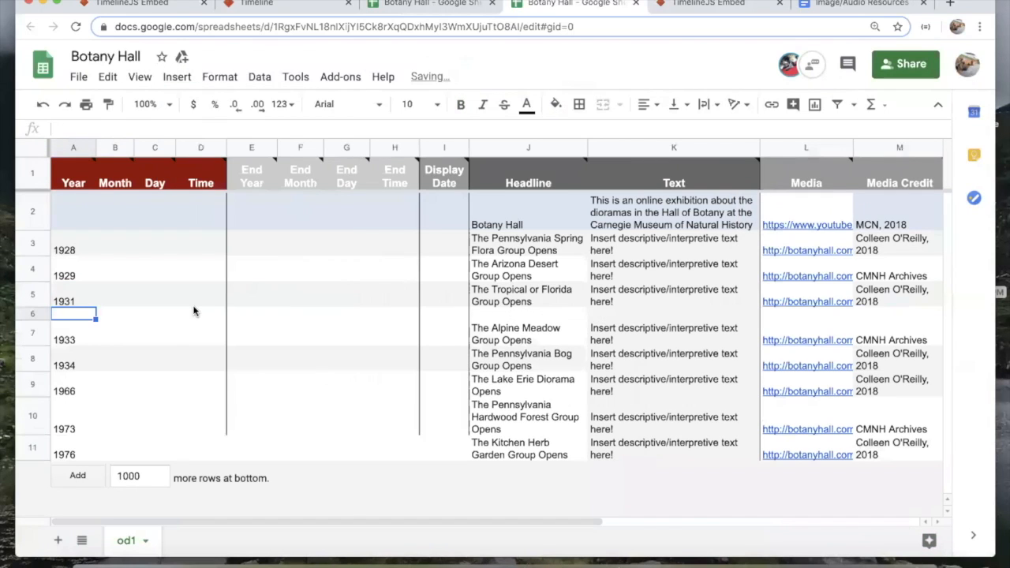
type("1932")
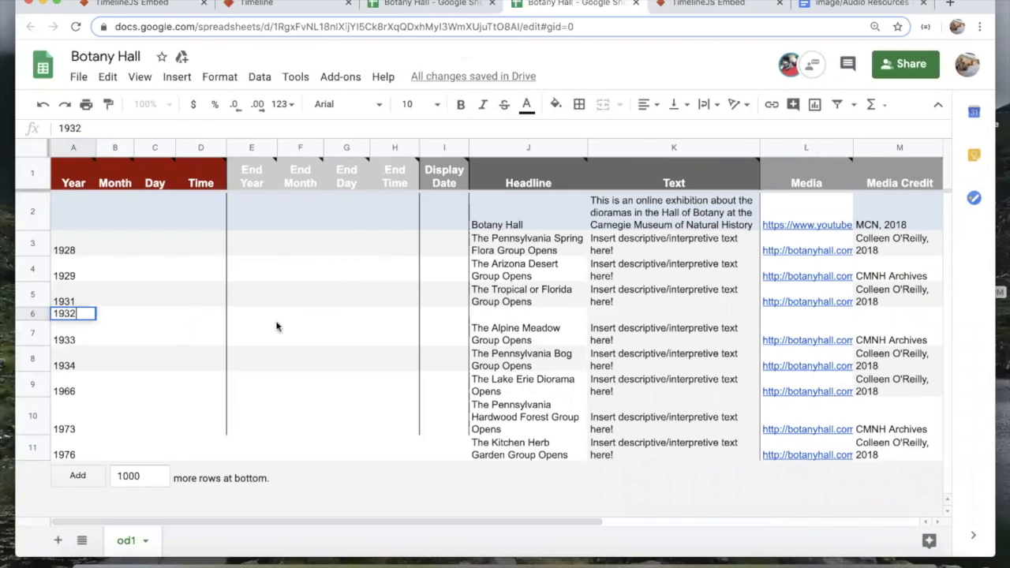
key("Tab")
Step: Enter headline 'The XX Group Opens' and a description about the previously undiscovered group
left_click(562, 314)
type("The ")
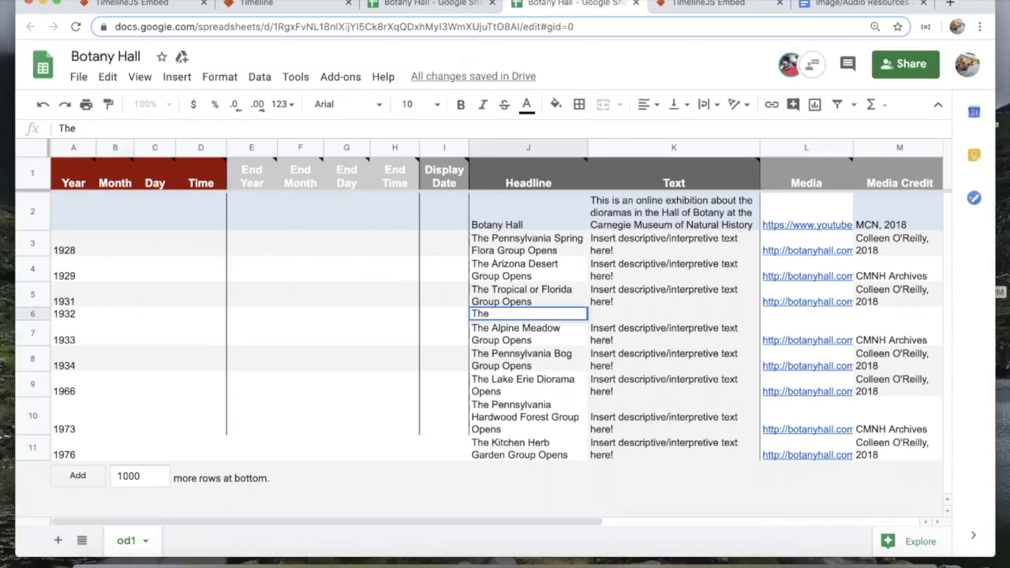
type("XX Group Opens")
key("Tab")
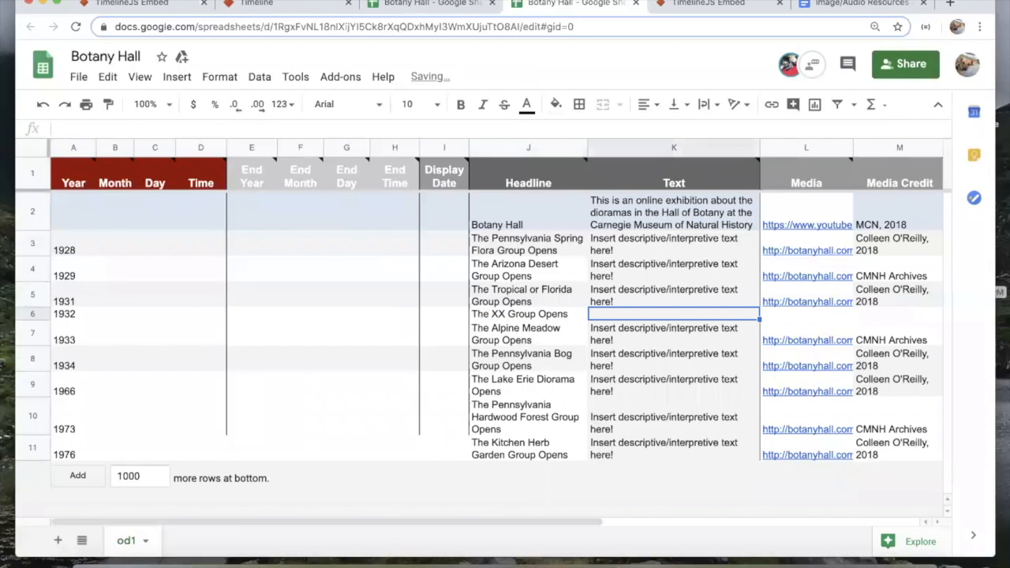
type("This s is a group that w")
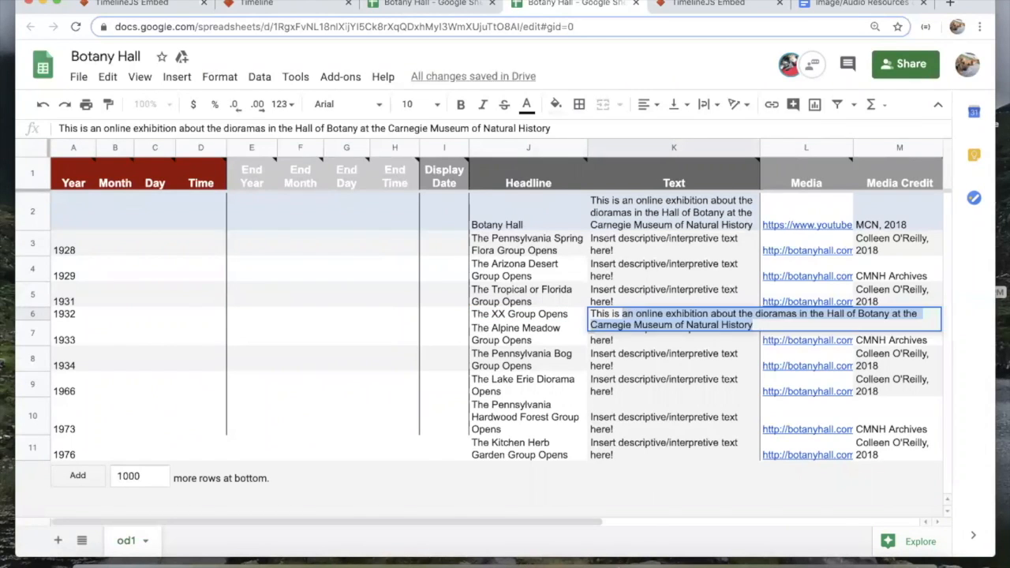
type("as previously undiscover")
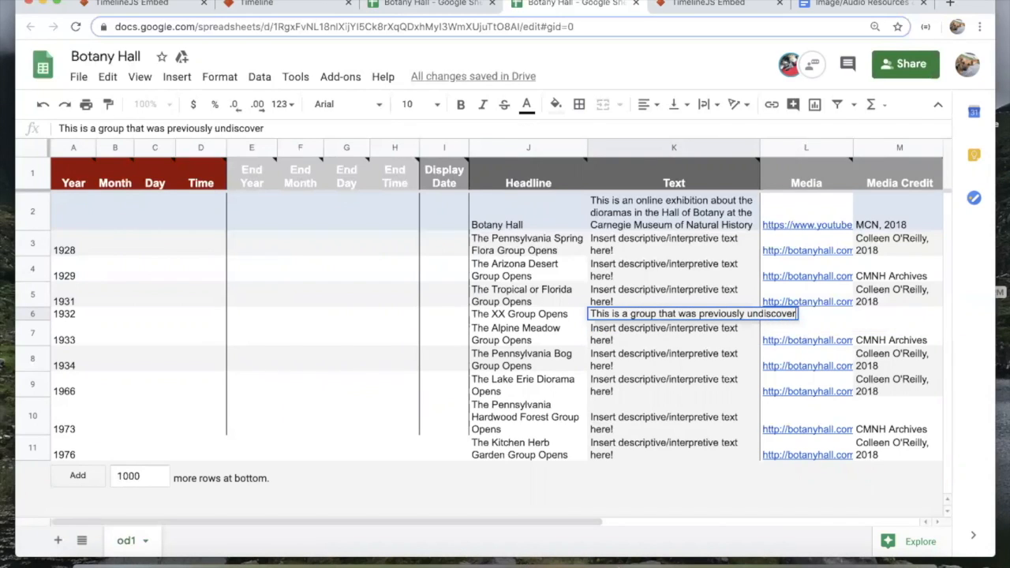
type("ed and I ma")
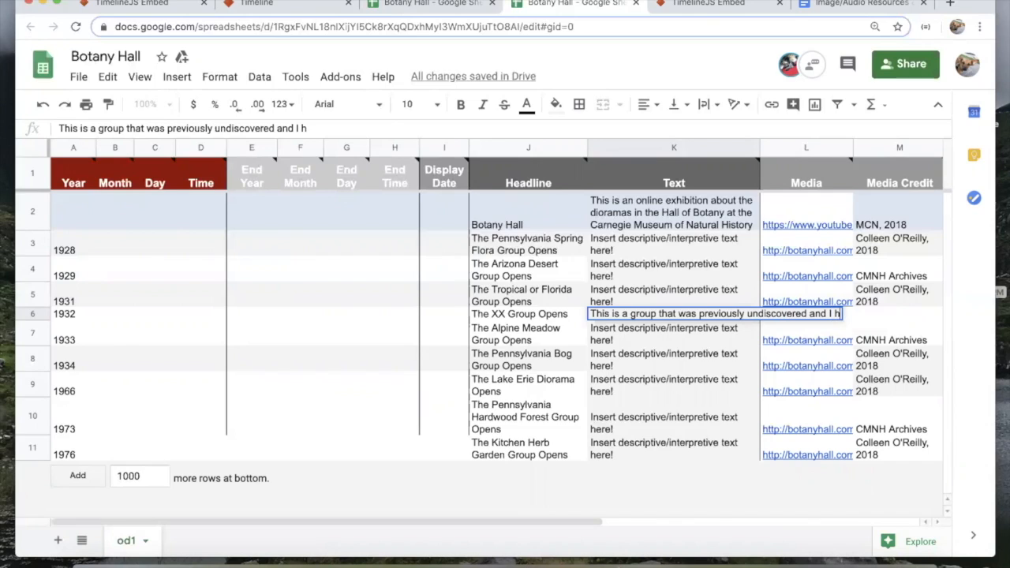
key("BackSpace")
key("BackSpace")
type("am now reveali")
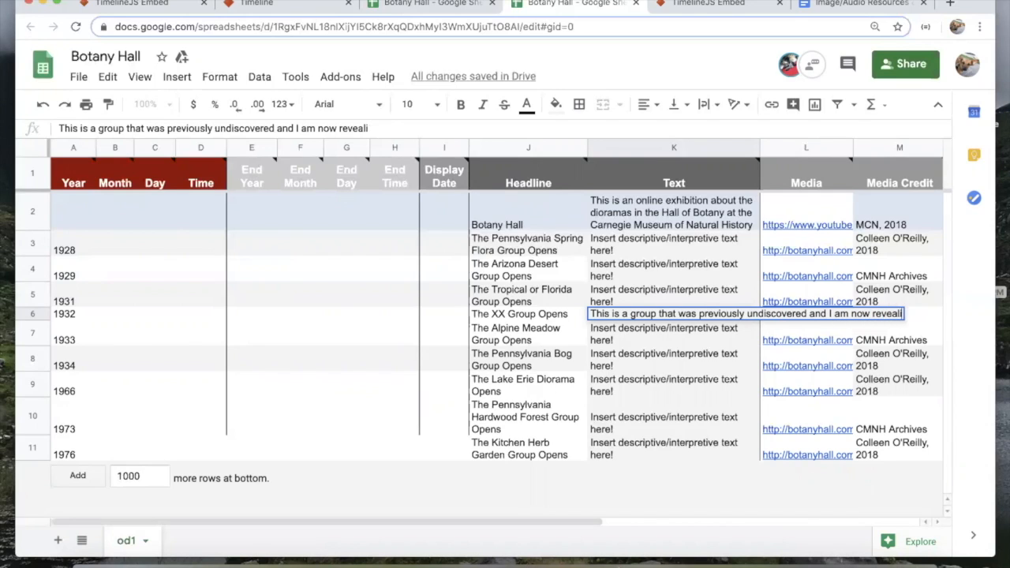
type("ng to the world...")
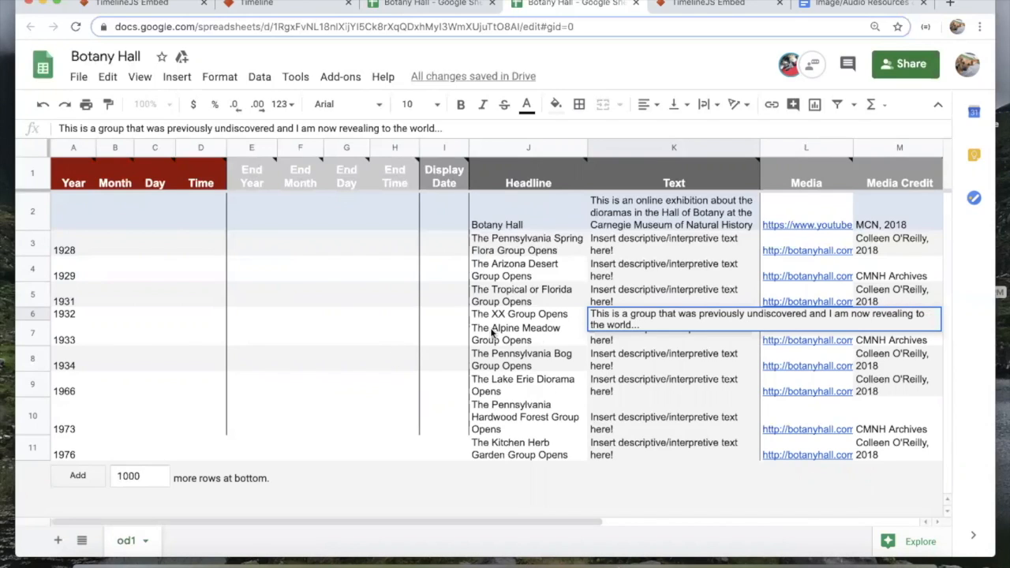
left_click(540, 334)
Step: Review the 1932 row's headline, description, media and credit cells
left_click(539, 319)
left_click(829, 337)
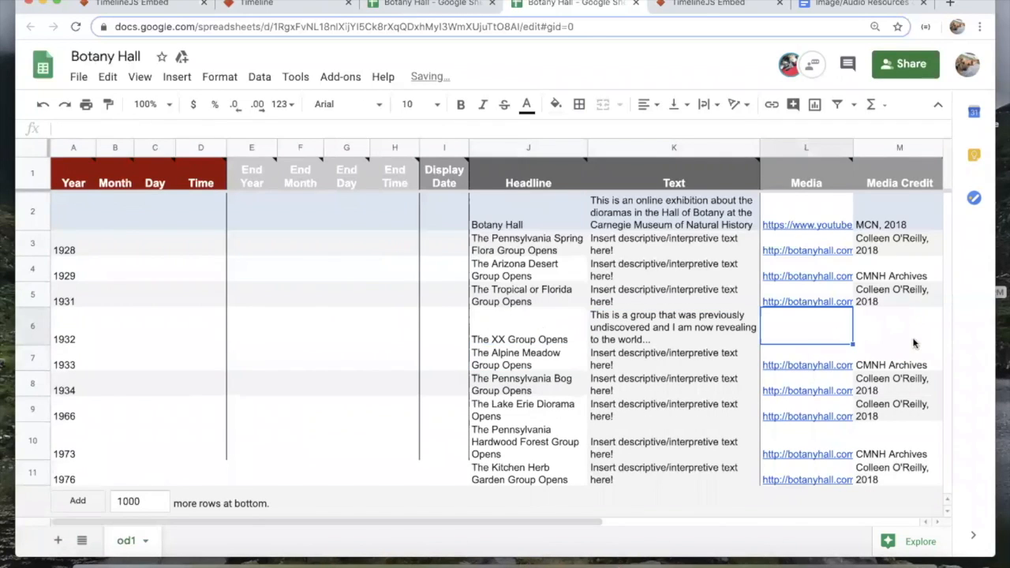
scroll(908, 341, "right", 3)
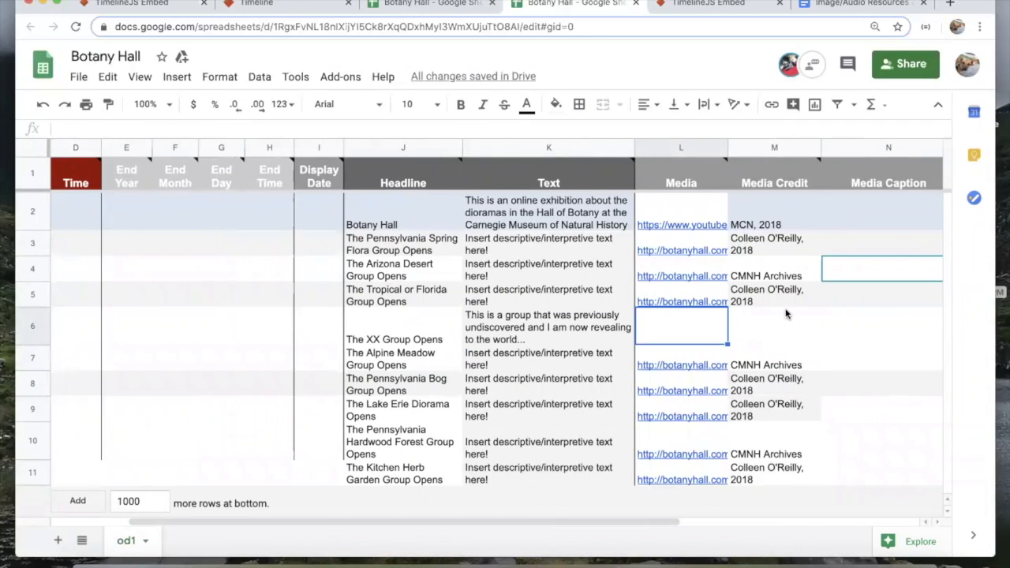
scroll(557, 315, "left", 3)
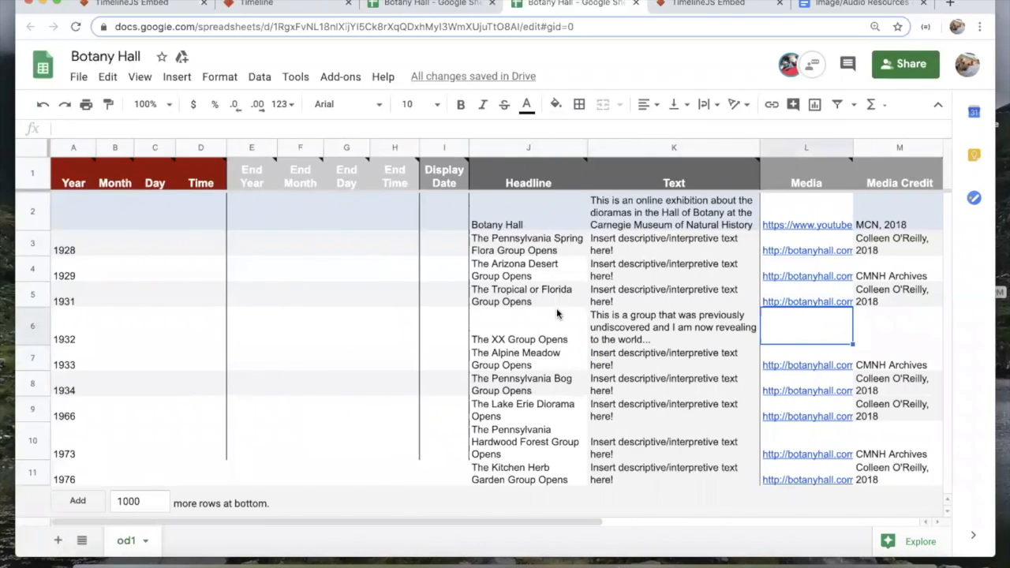
left_click(884, 327)
left_click(827, 339)
left_click(695, 333)
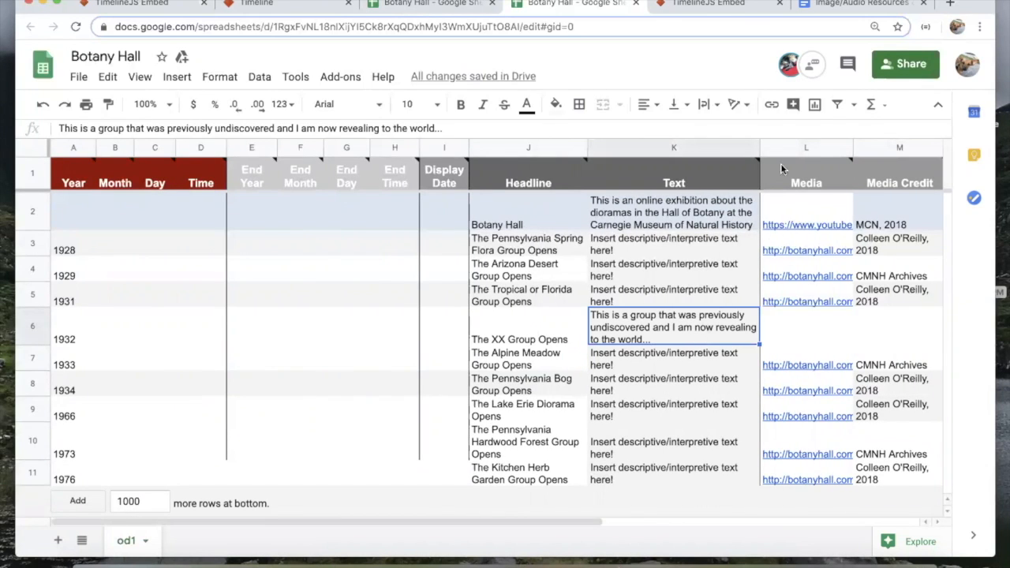
left_click(483, 349)
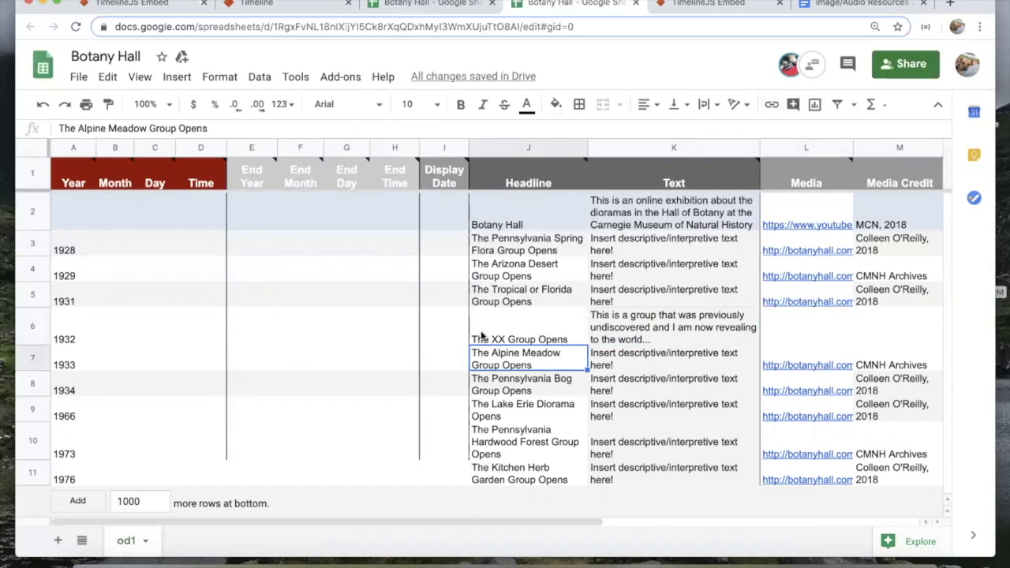
left_click(484, 338)
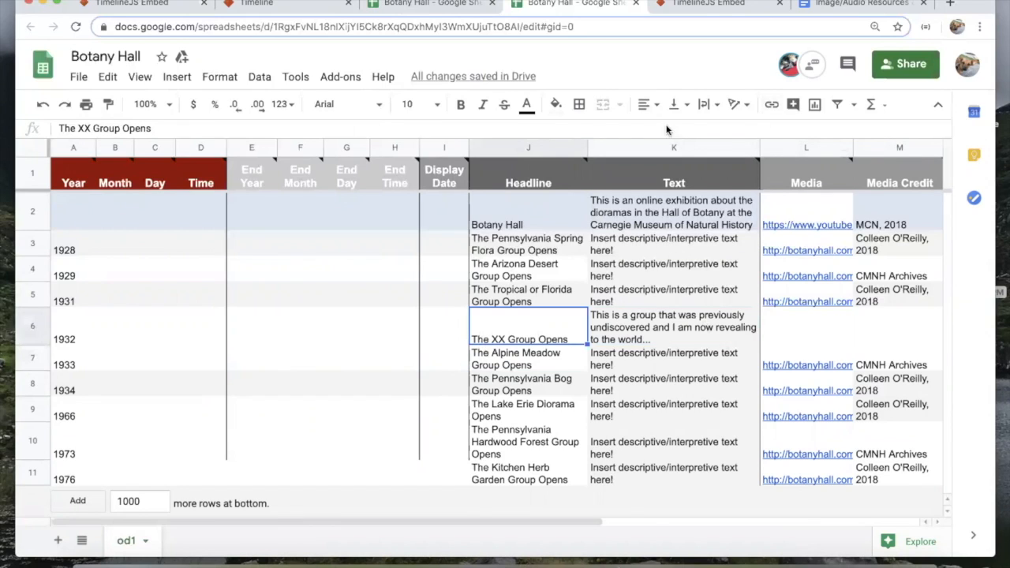
Step: Comment on 'The XX Group Opens' headline asking which credit line to use for this image
left_click(793, 105)
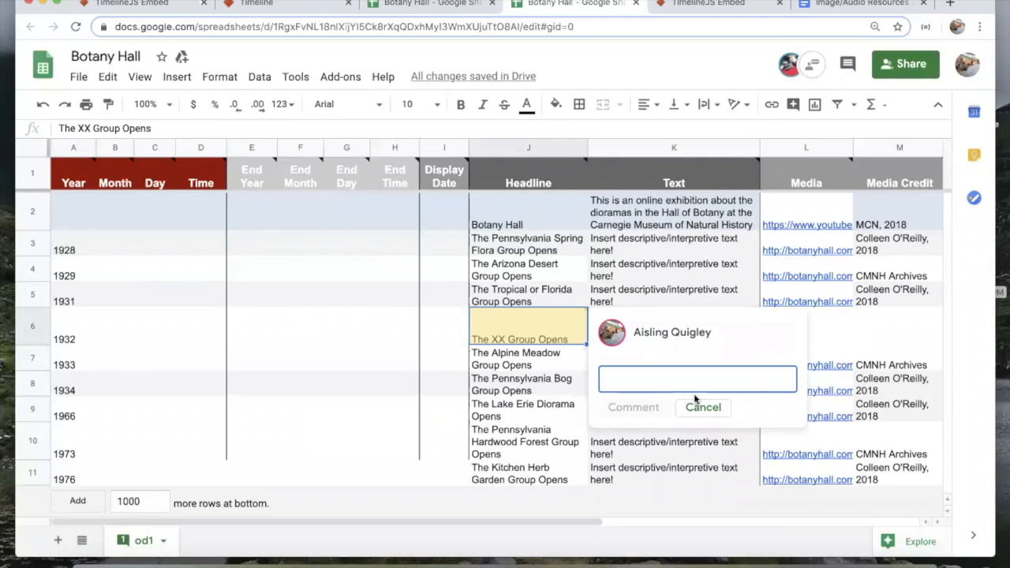
type("Hey,")
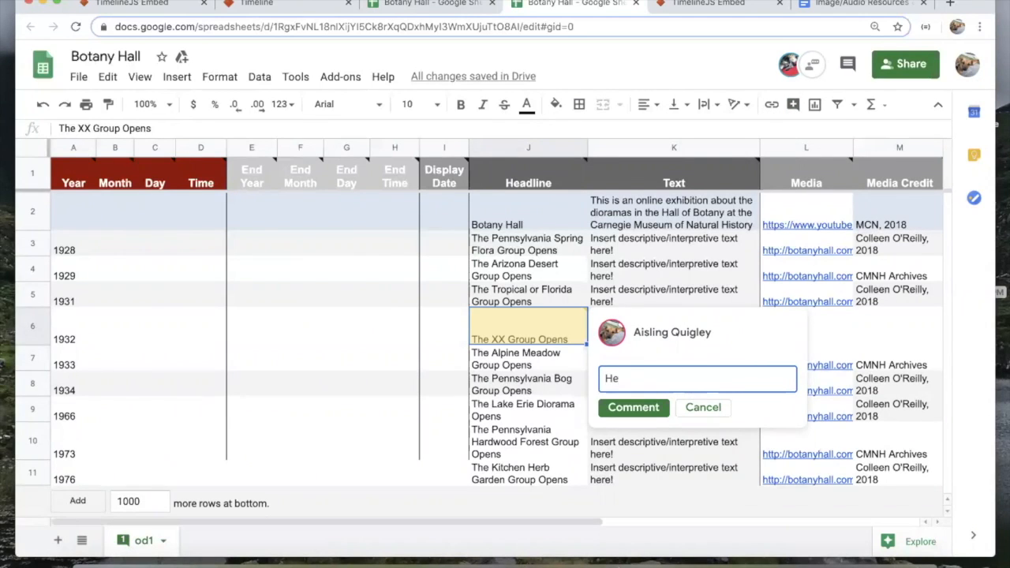
key("BackSpace")
key("BackSpace")
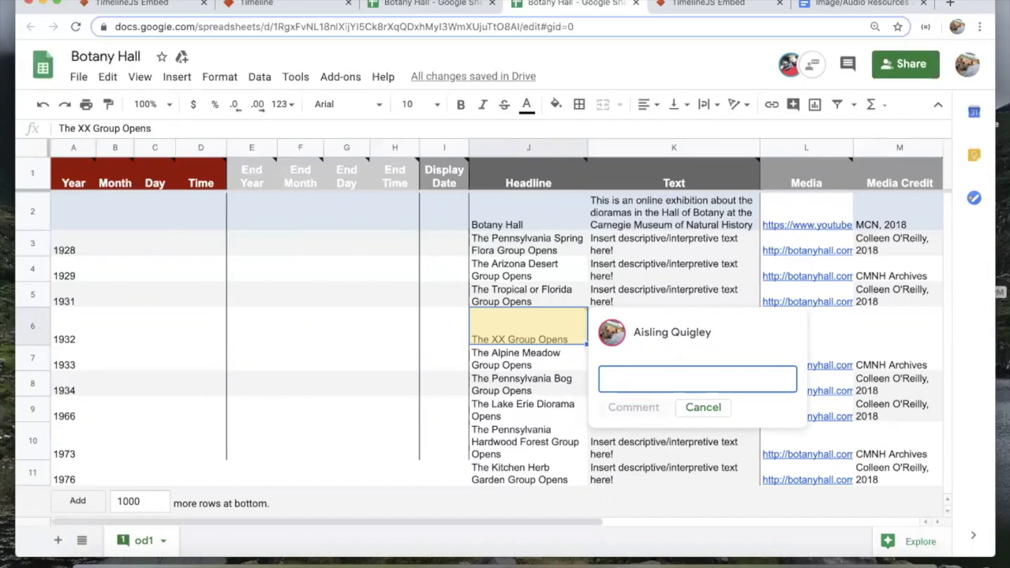
type("I am unsure of the credit line for this")
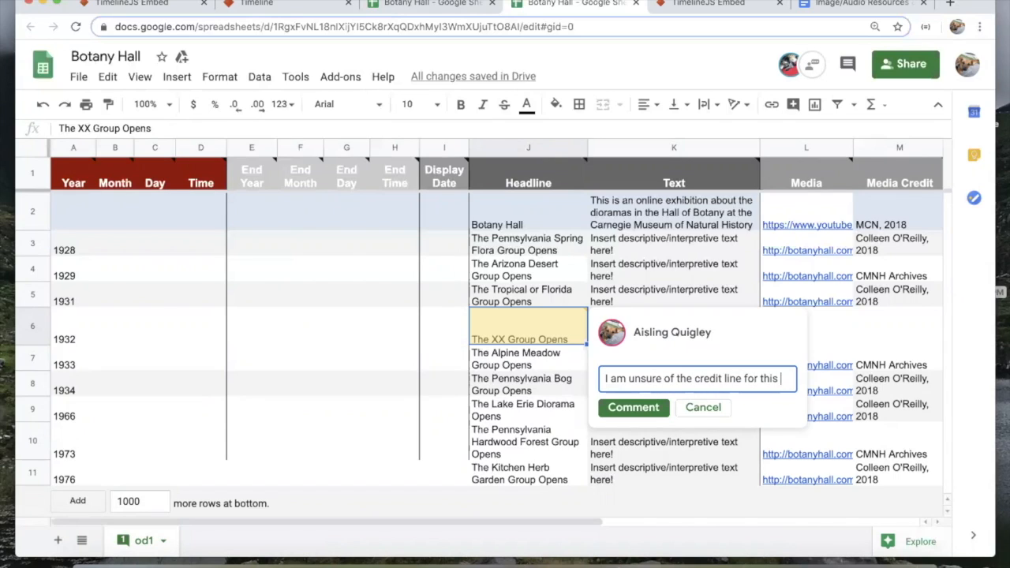
type("image, what should I do")
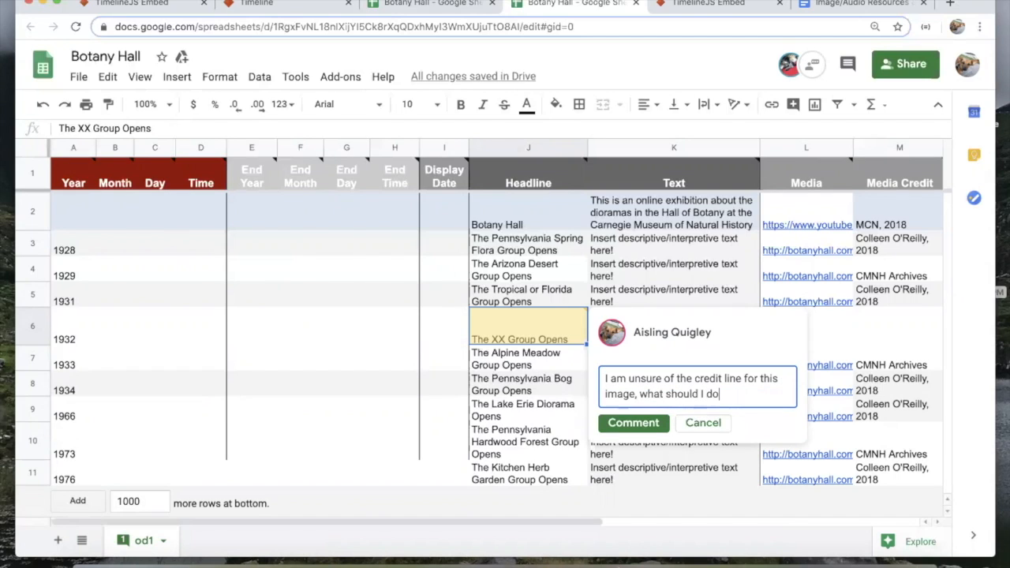
left_click(652, 424)
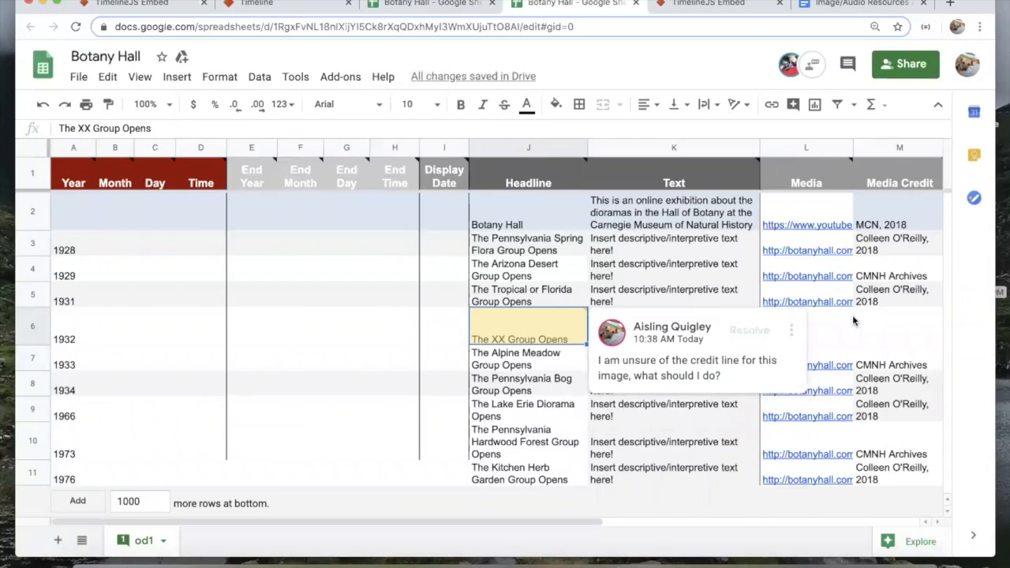
left_click(845, 323)
left_click(411, 5)
Step: On the Tropical or Florida description, +mention the collaborator and assign them to insert descriptive text
left_click(537, 319)
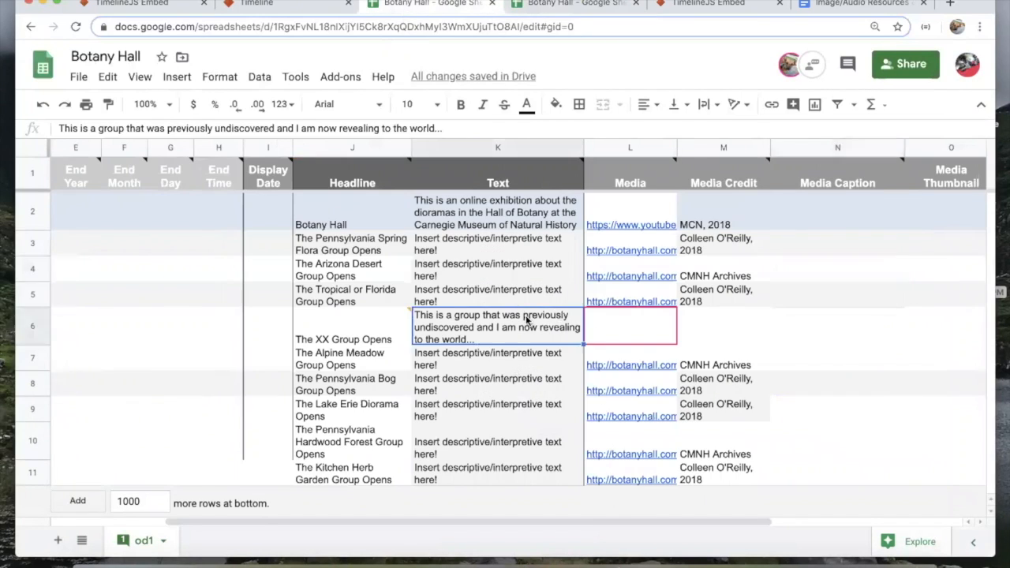
left_click(407, 325)
left_click(466, 298)
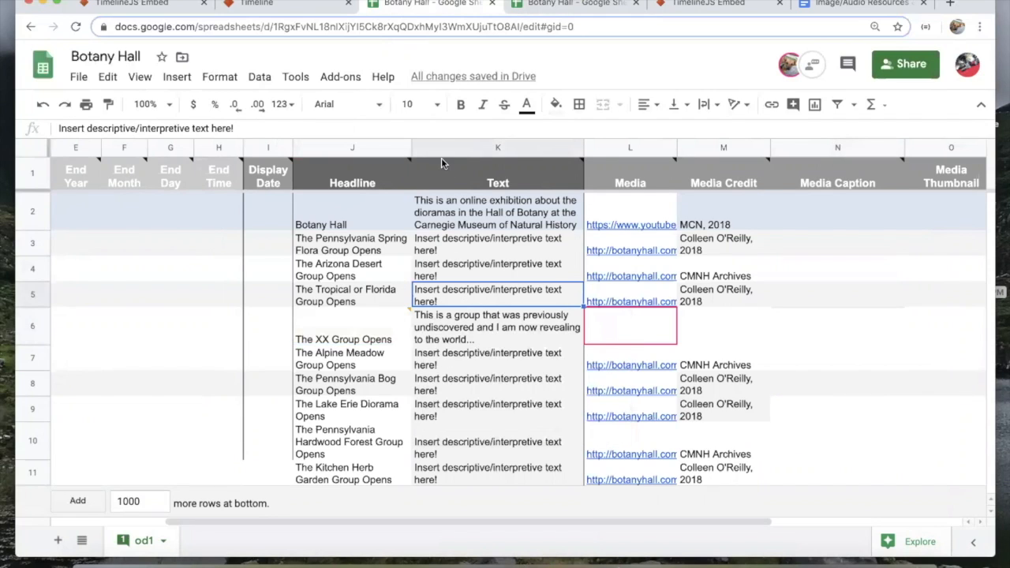
left_click(793, 105)
type("+")
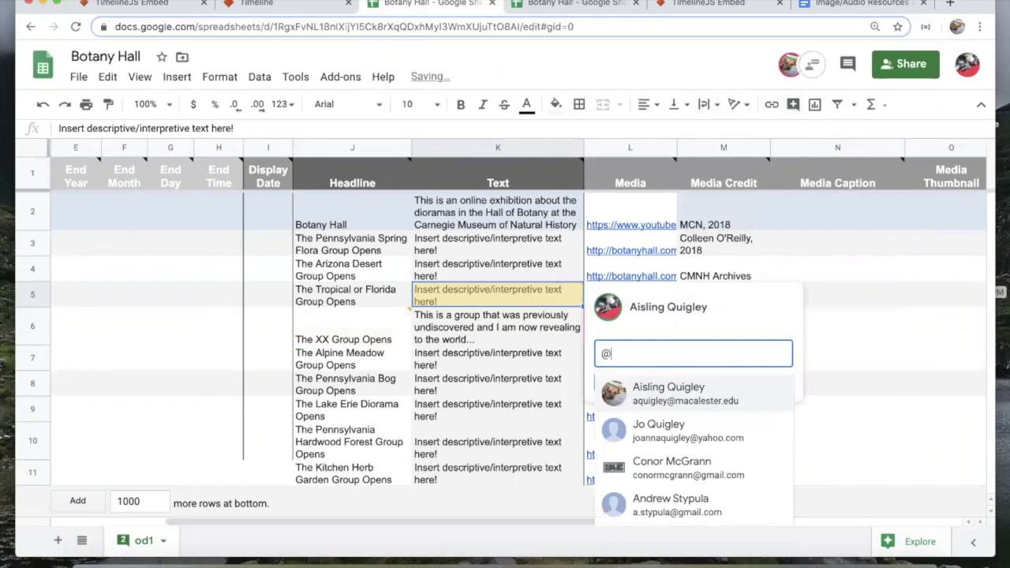
left_click(705, 401)
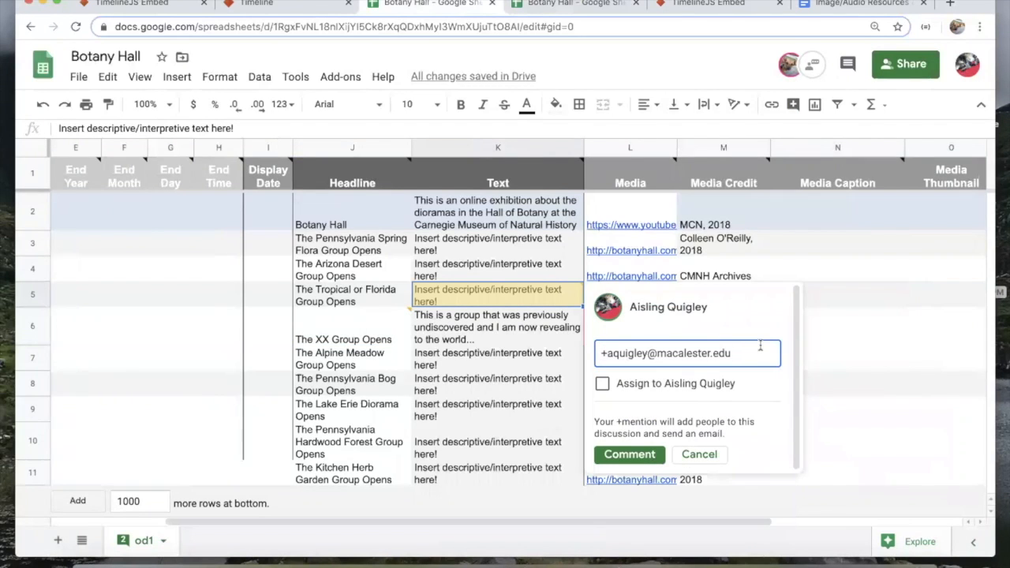
type("Please insert you rdescriptive text here for")
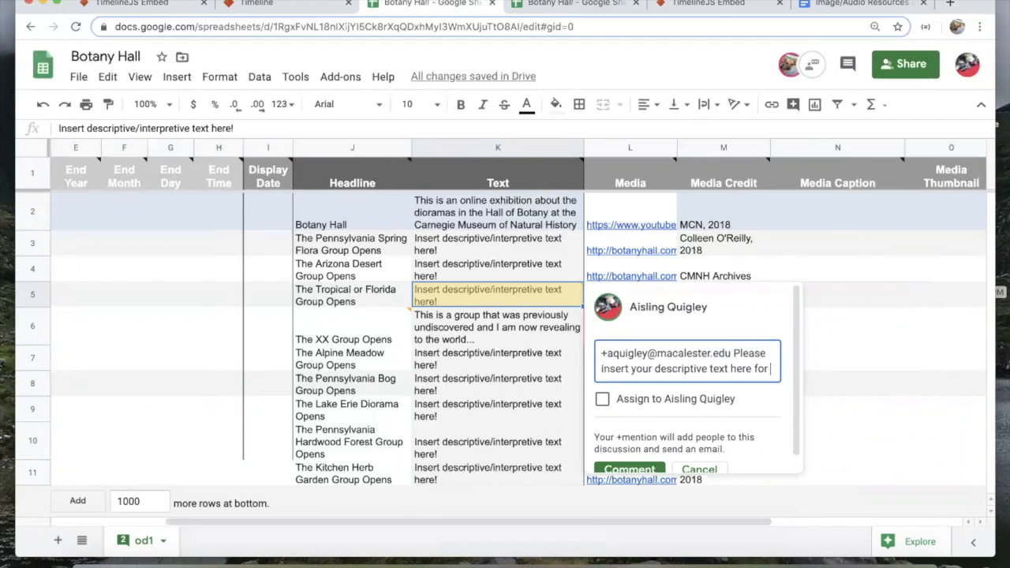
type("this object.")
left_click(603, 414)
scroll(779, 404, "down", 1)
left_click(621, 455)
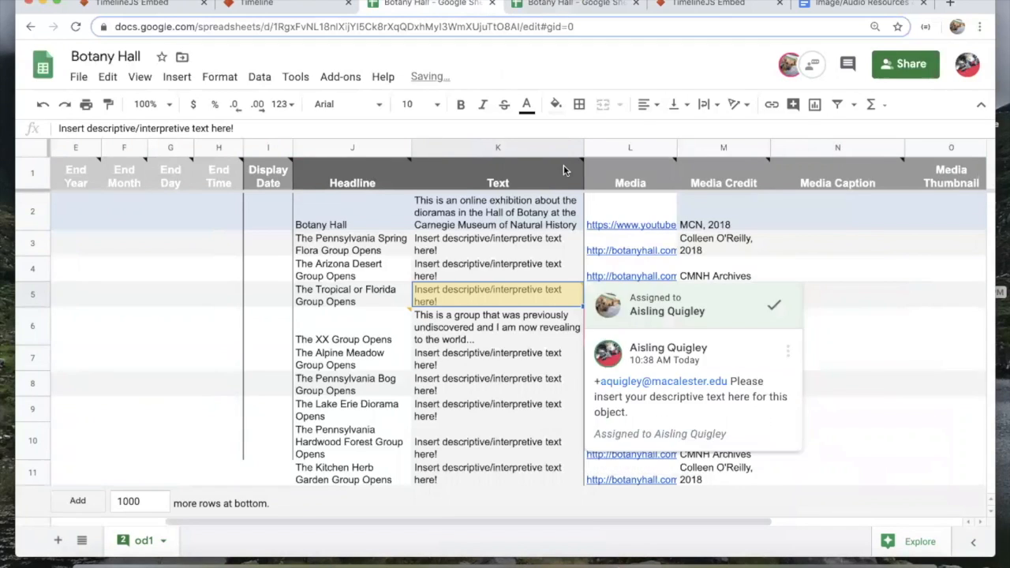
left_click(825, 250)
left_click(567, 4)
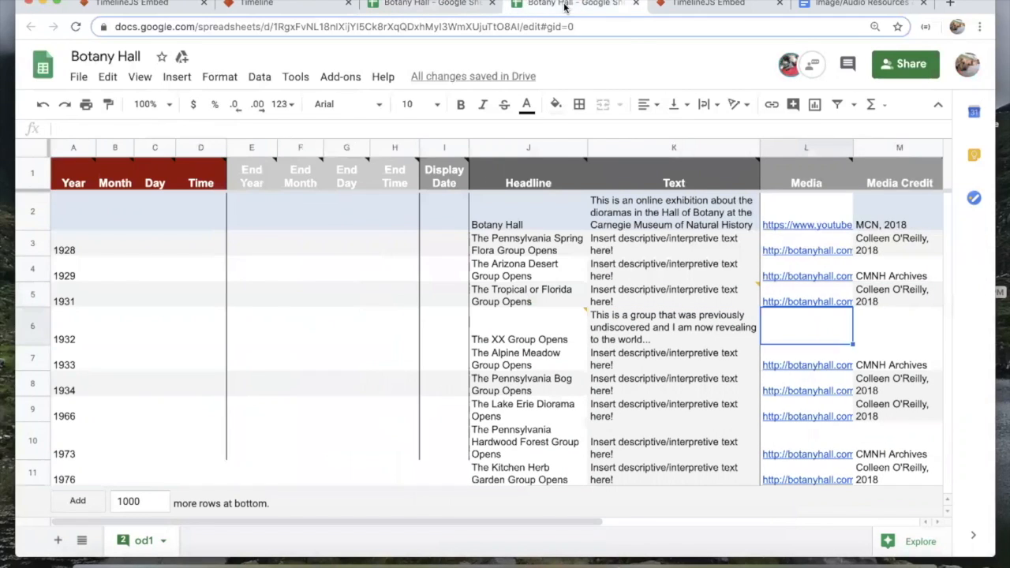
Step: Reload the timeline and compare the 1932 'The XX Group Opens' slide with neighbouring events
left_click(709, 4)
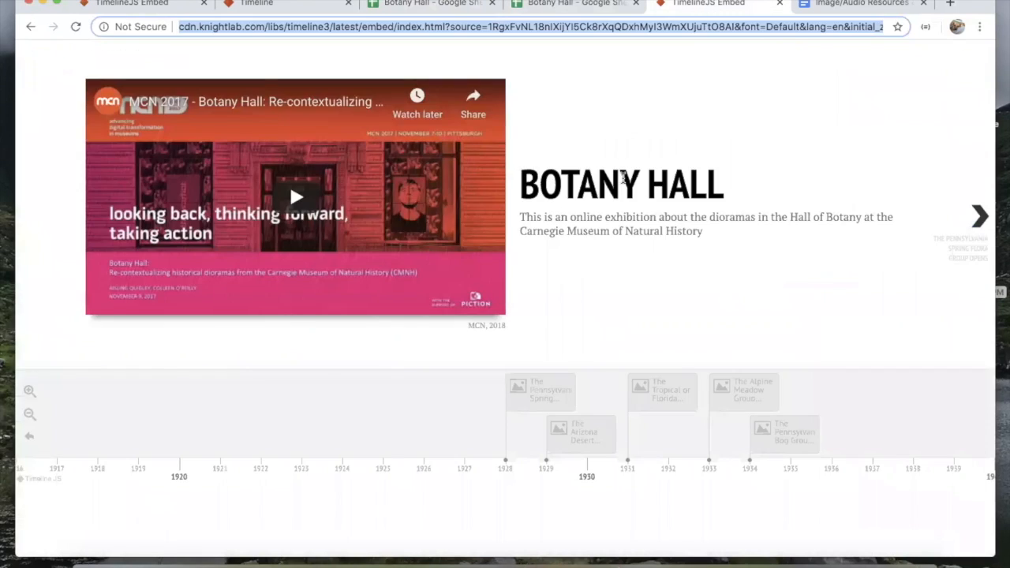
key("super+r")
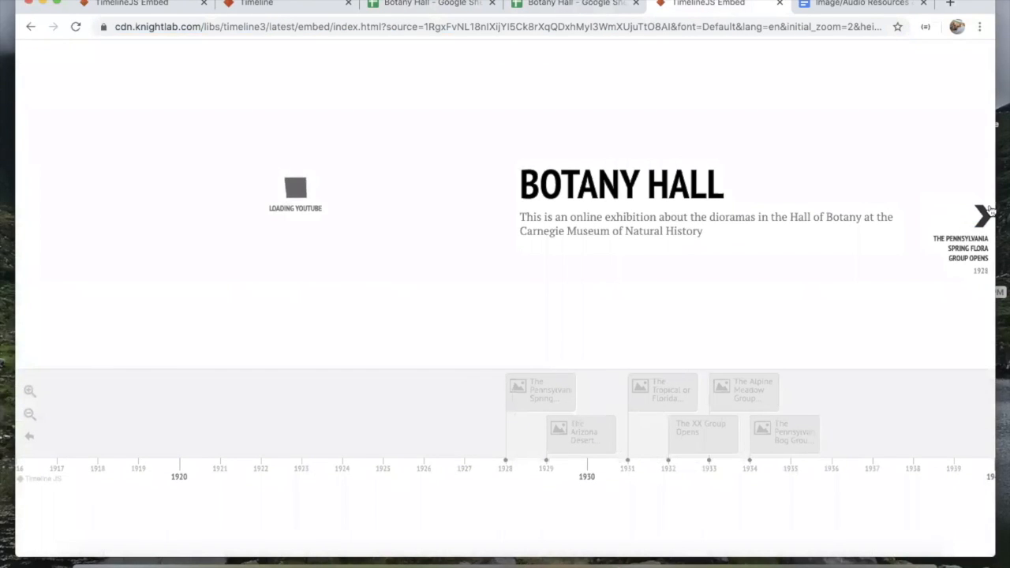
left_click(689, 438)
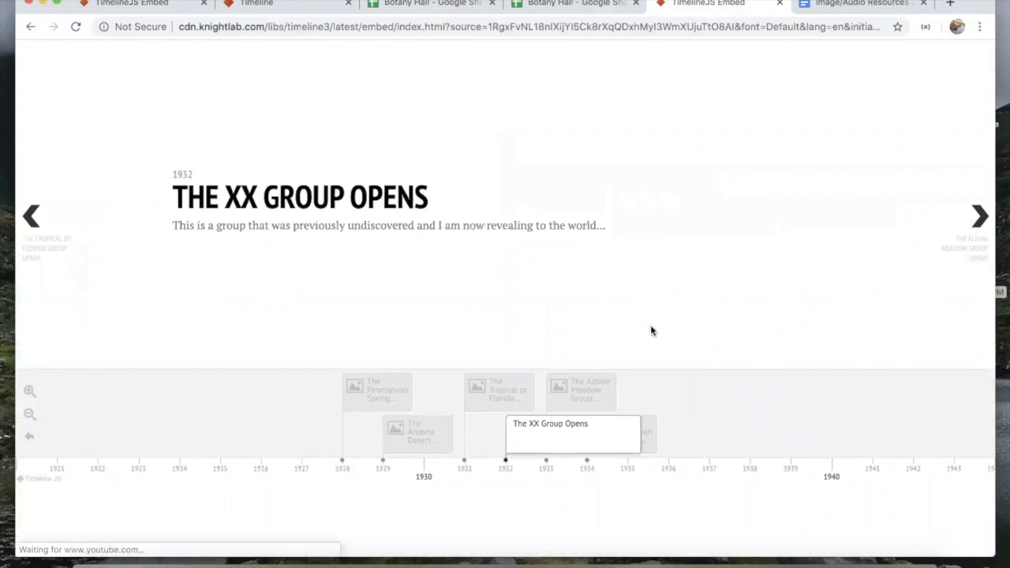
left_click(509, 403)
left_click(458, 450)
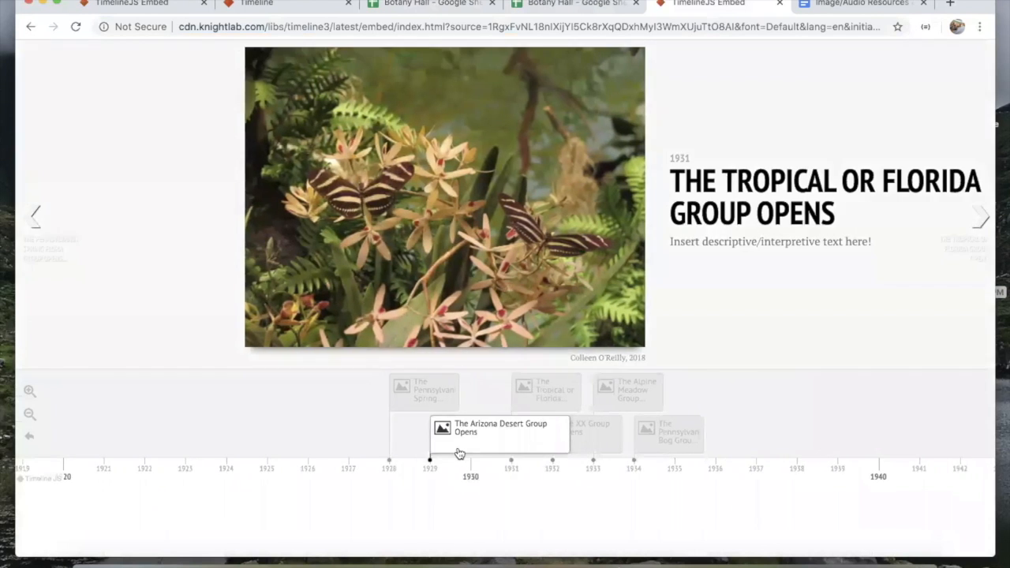
left_click(655, 438)
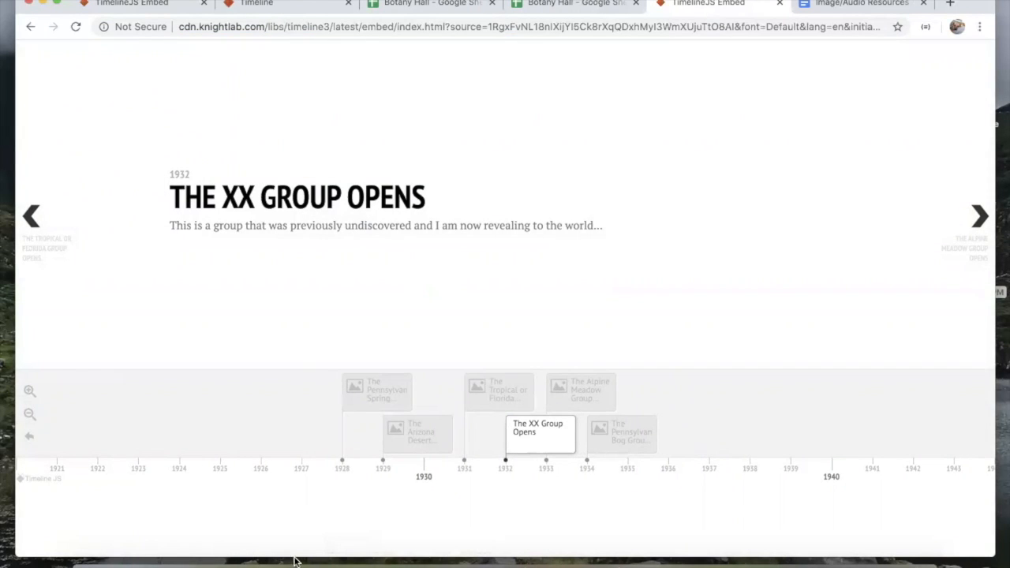
left_click(665, 560)
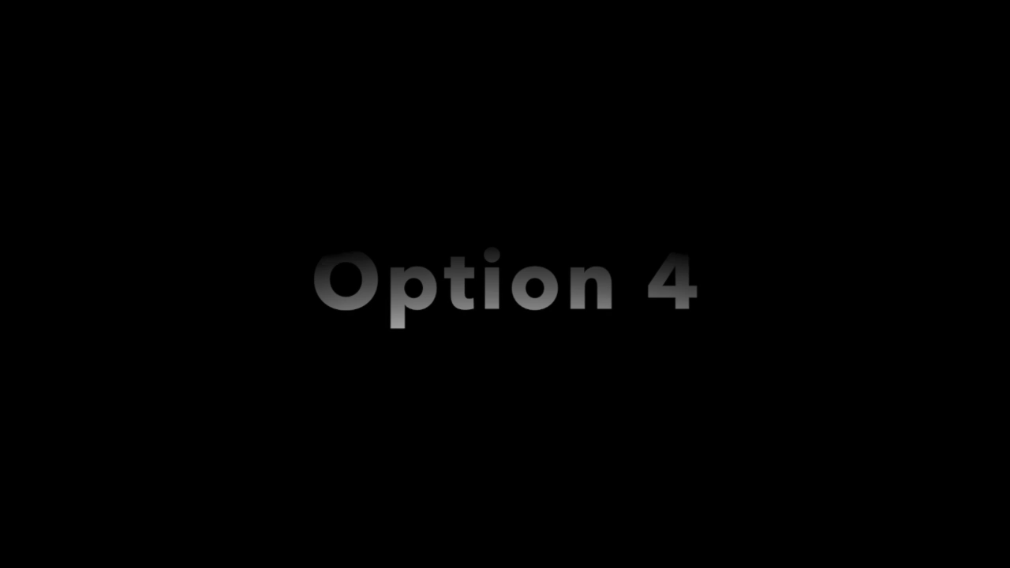
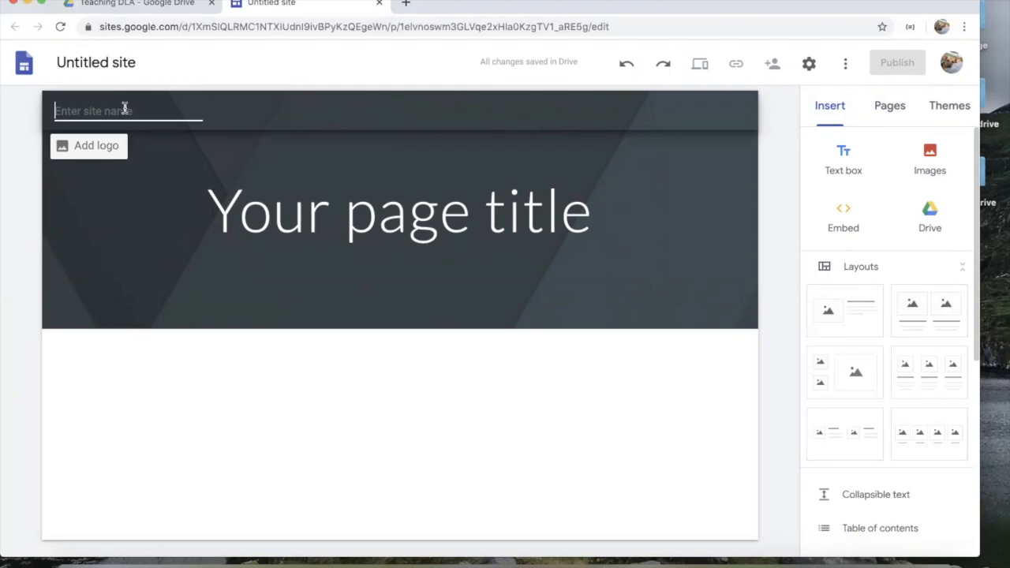
Step: Enter 'Botany Hall' as the site name and 'Introduction' as the first page's title
type("Botany Hall")
left_click(285, 211)
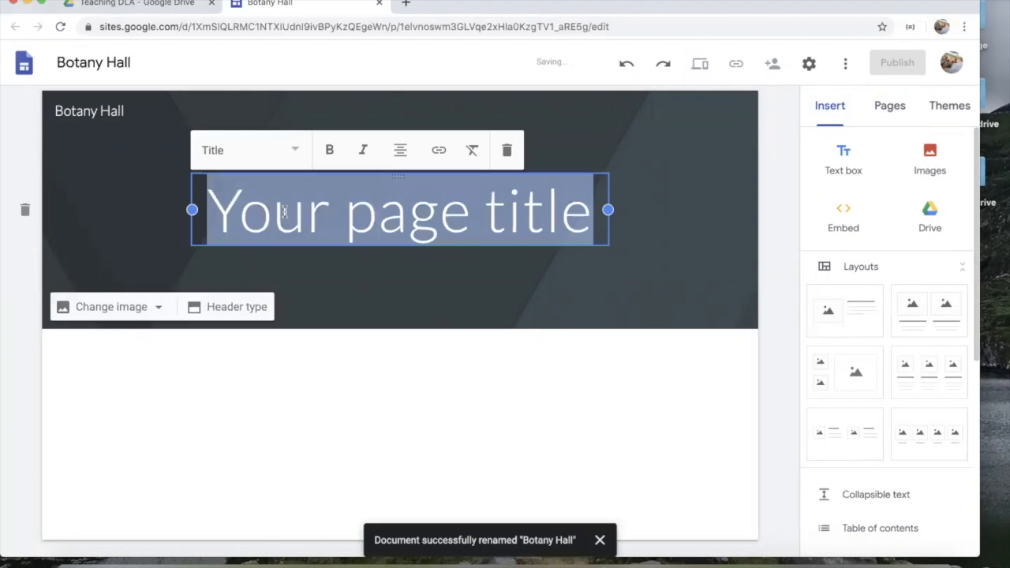
type("Introeu")
key("BackSpace")
key("BackSpace")
type("d")
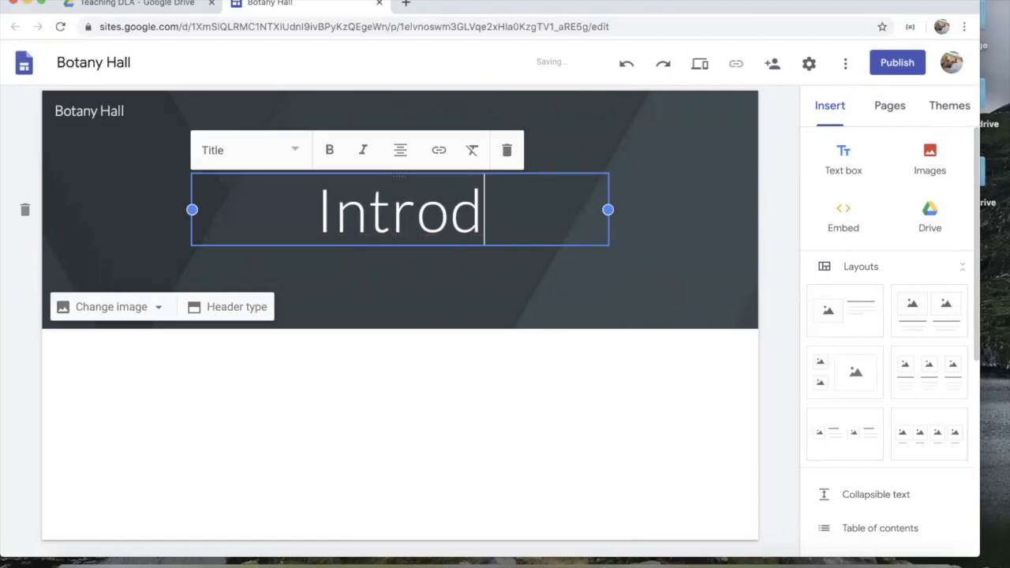
type("uction")
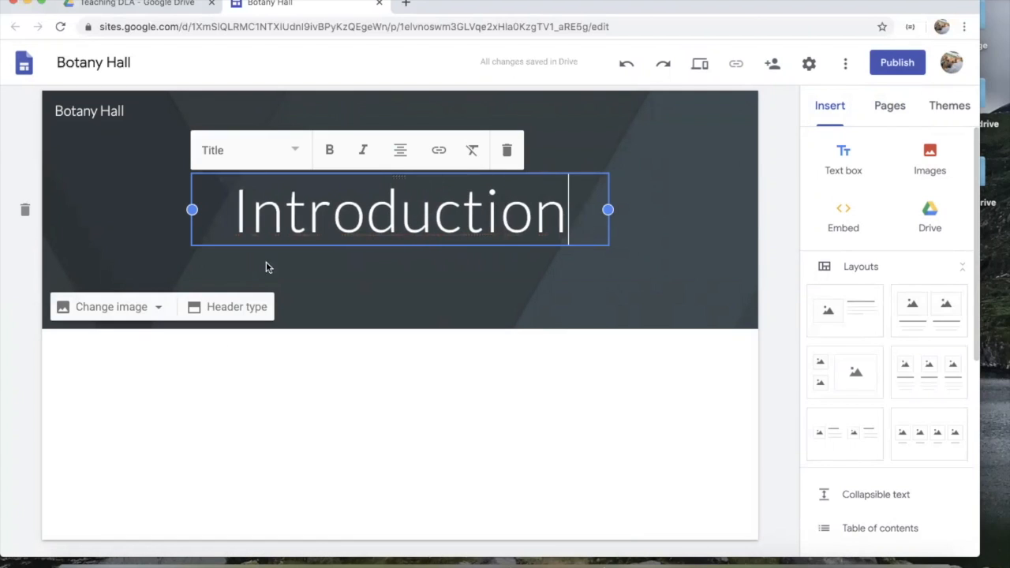
left_click(144, 309)
left_click(146, 312)
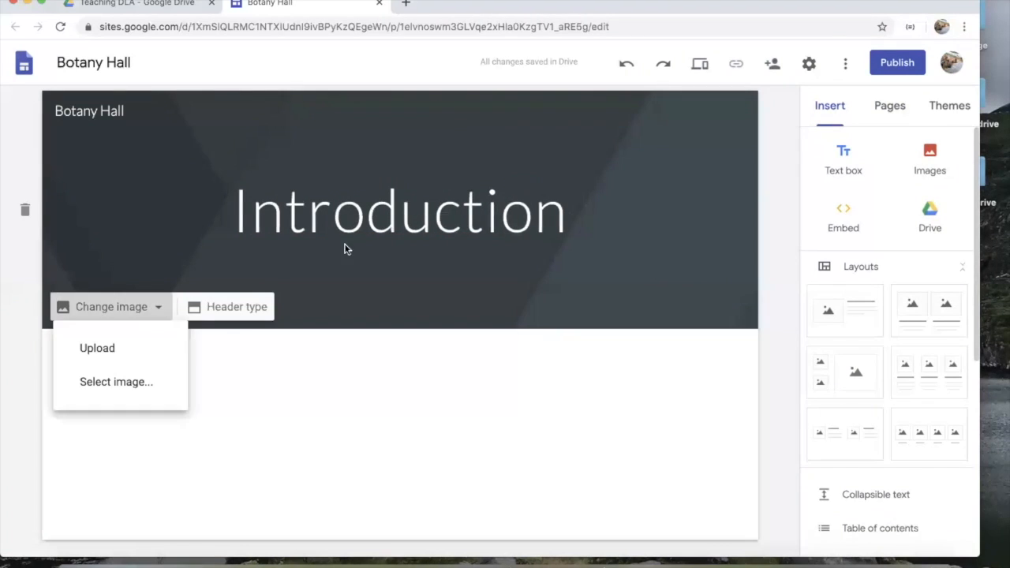
Step: Browse the header image sources (albums, Drive, URL, search), then cancel without choosing
left_click(142, 394)
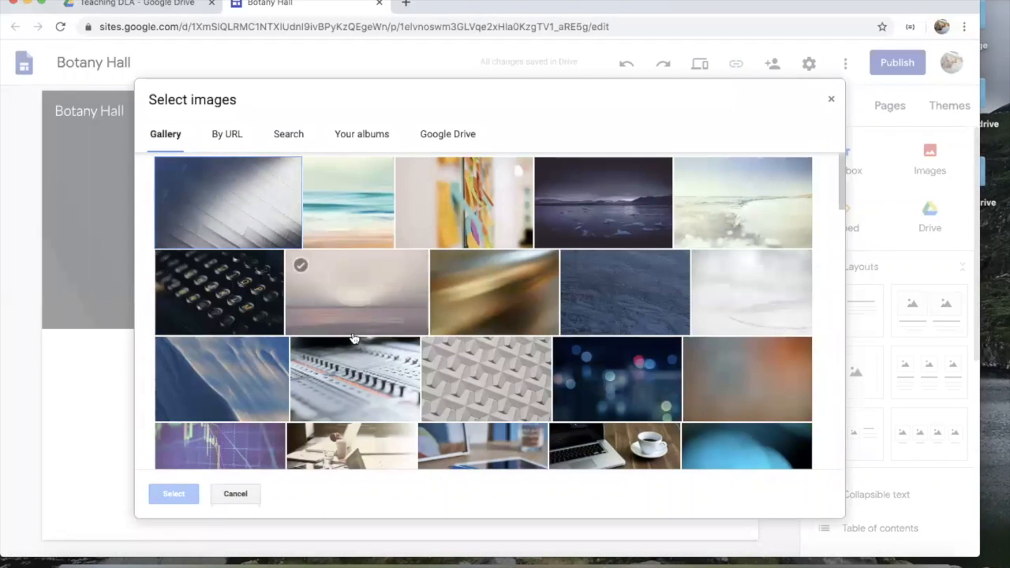
scroll(352, 338, "down", 10)
scroll(352, 338, "down", 5)
scroll(353, 337, "up", 15)
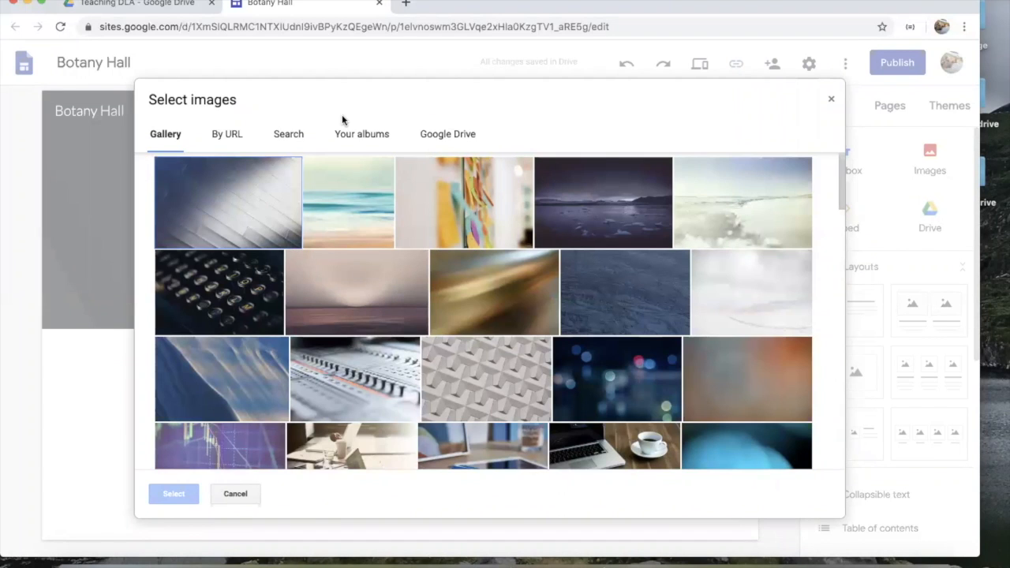
left_click(360, 134)
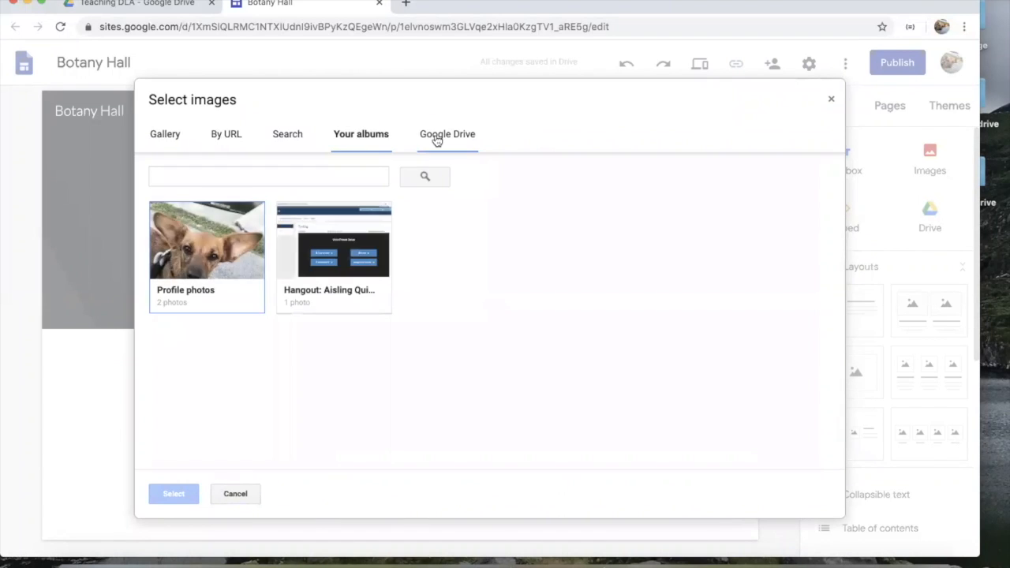
left_click(437, 136)
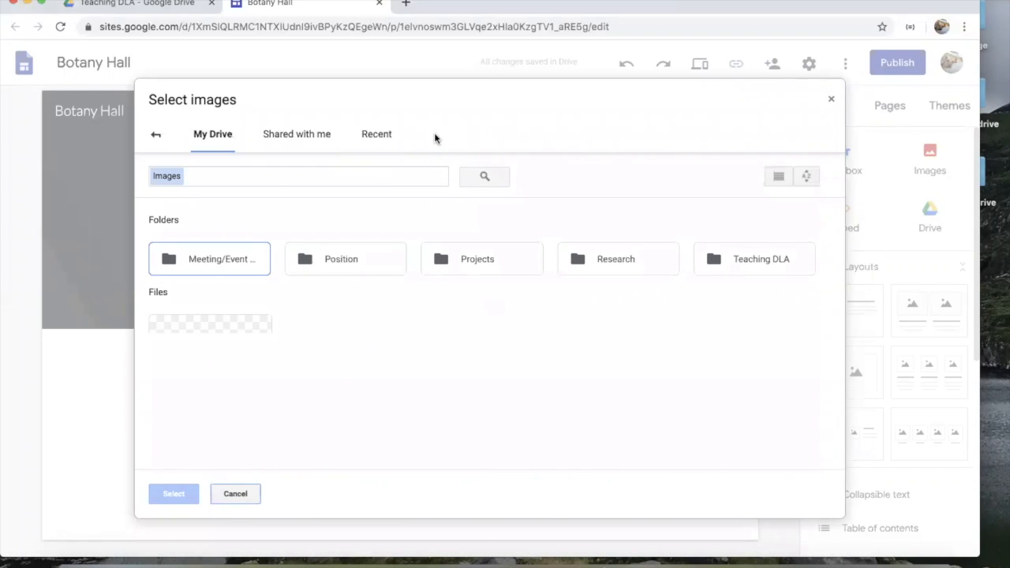
left_click(155, 138)
left_click(220, 136)
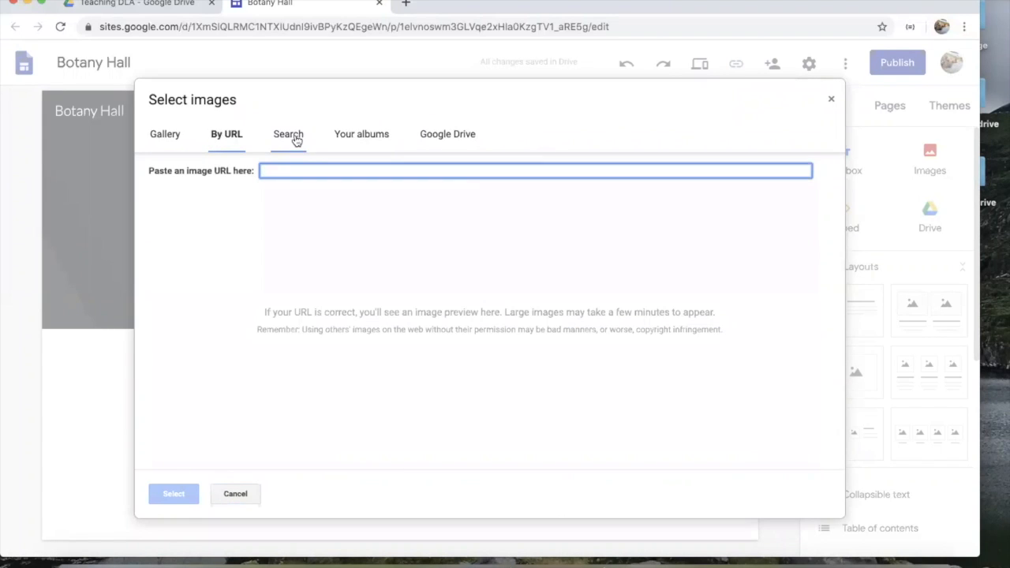
left_click(293, 149)
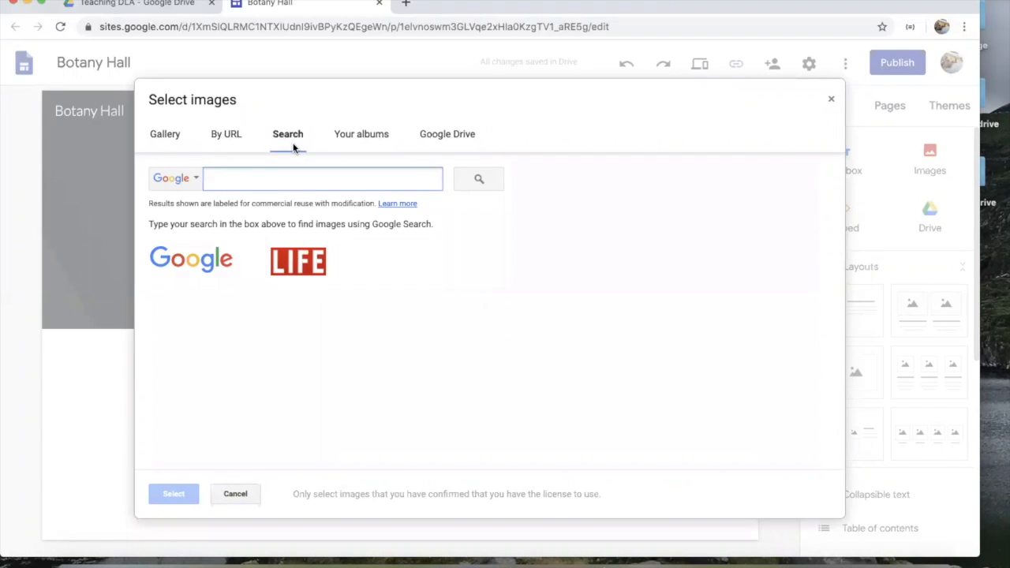
left_click(235, 493)
Step: Upload Desert_BW-1140x846.jpg from Desktop > Botany Hall as the header image
left_click(162, 309)
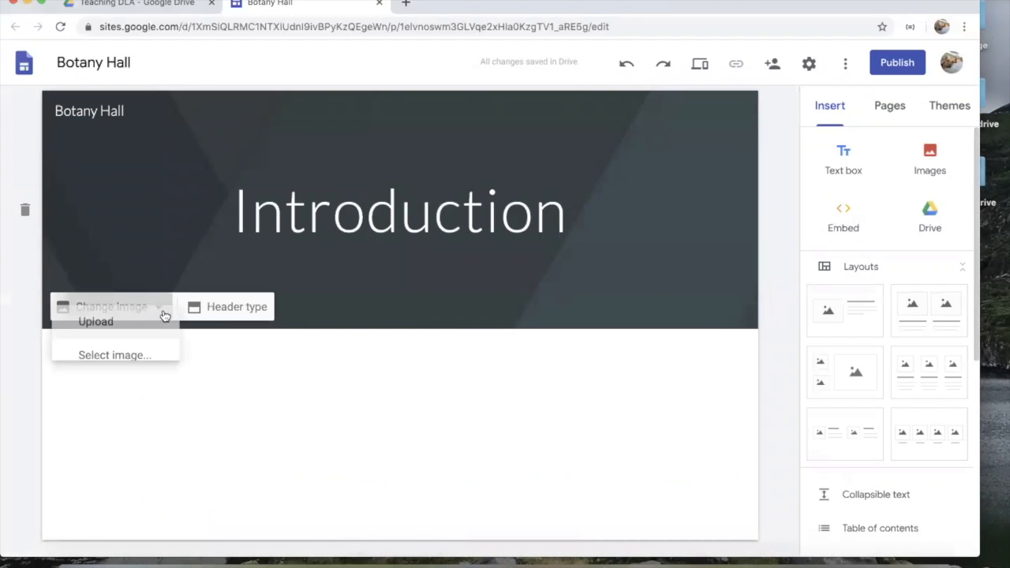
left_click(142, 341)
scroll(418, 277, "down", 15)
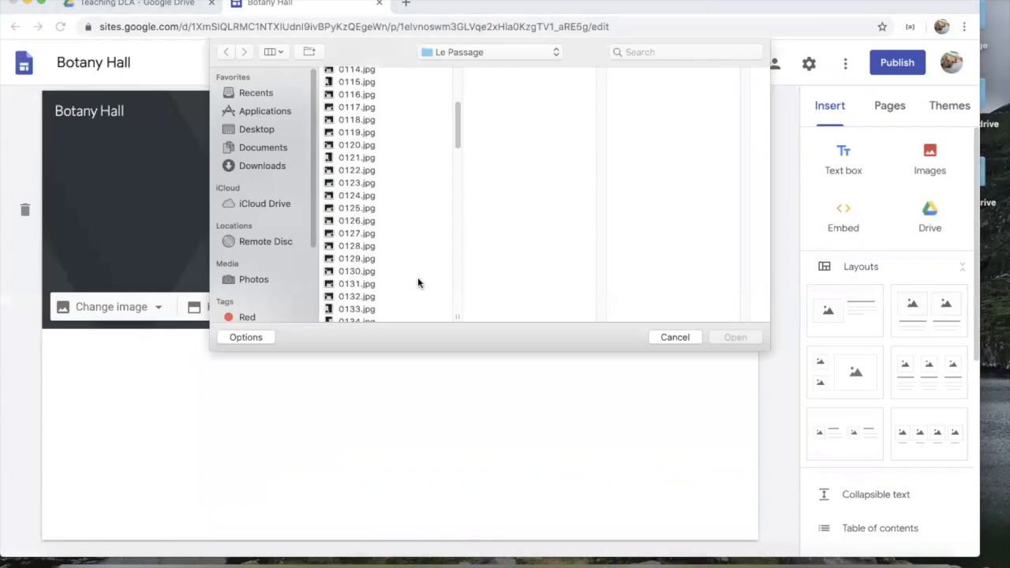
left_click(259, 131)
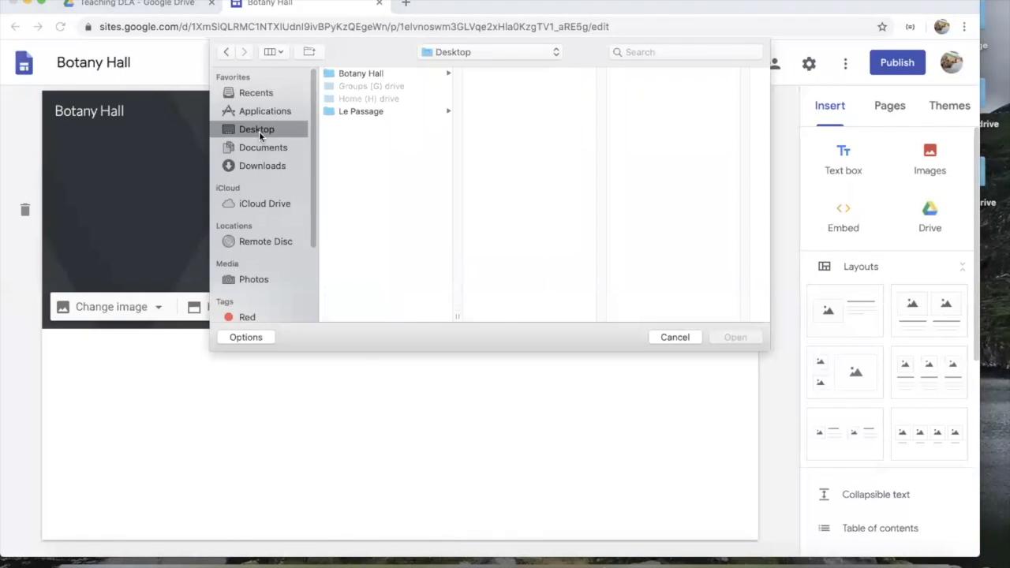
left_click(379, 72)
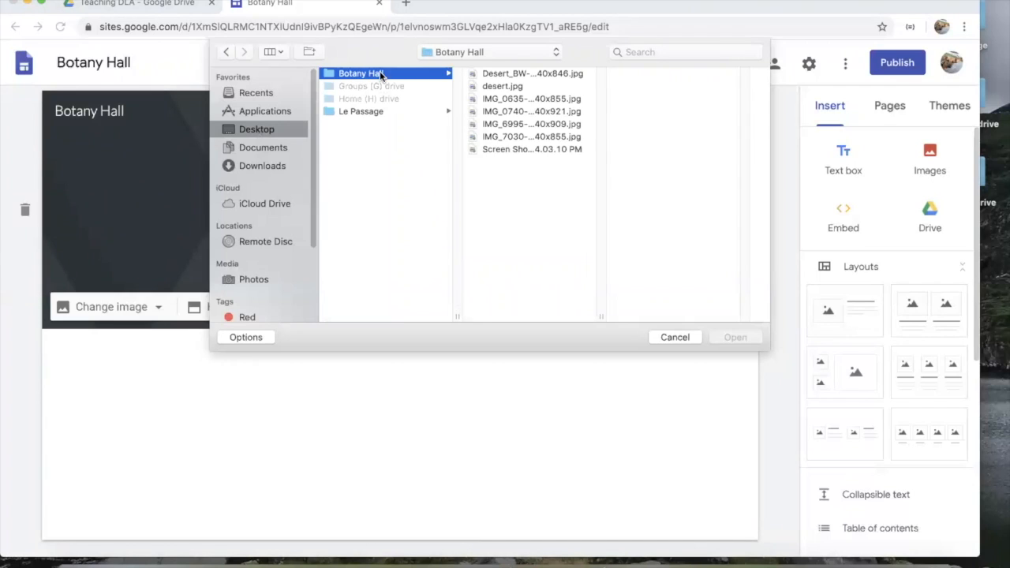
left_click(517, 72)
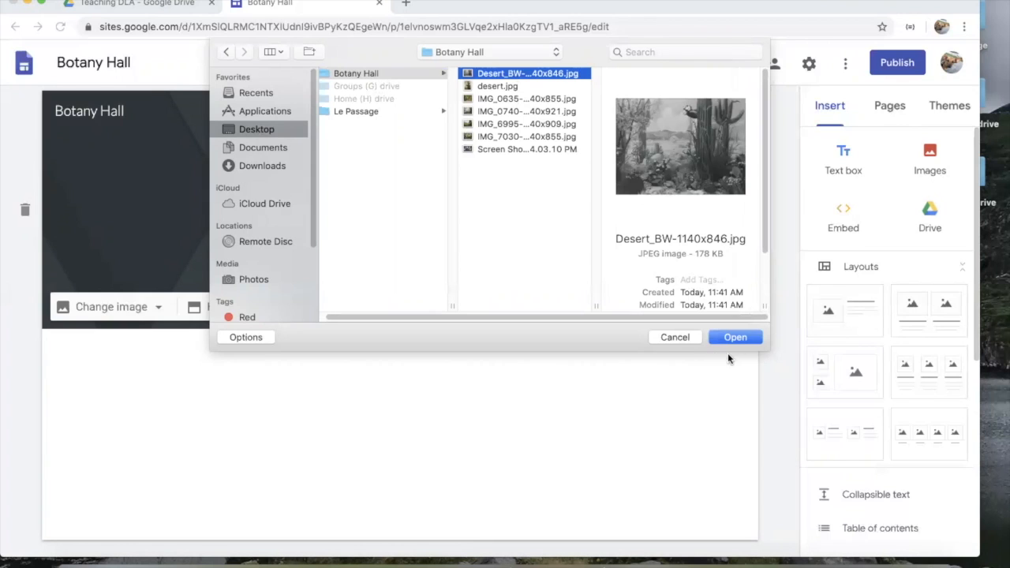
left_click(736, 338)
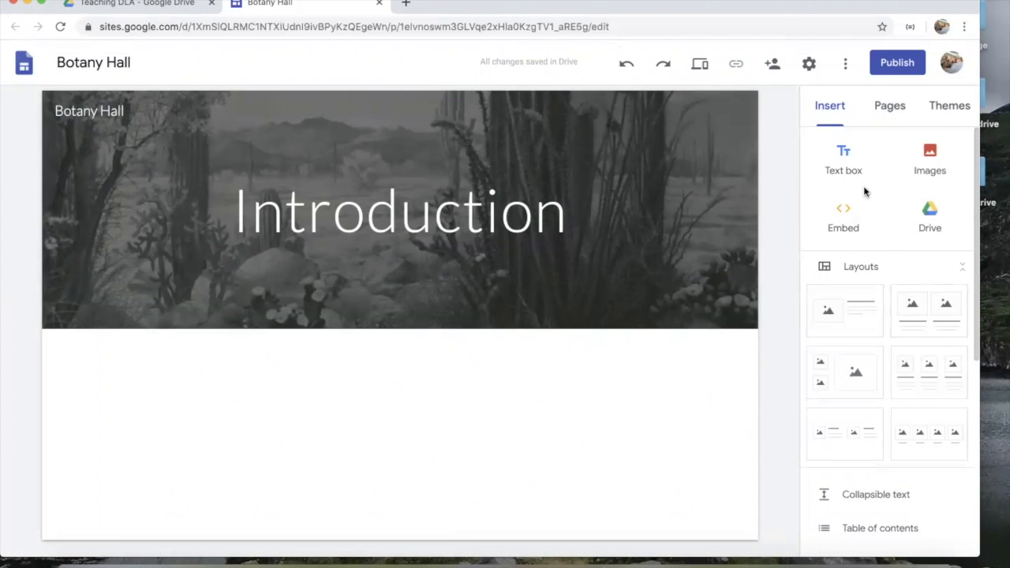
Step: Add a text box reading 'This is the online exhibition of XYZ class…', then an image-beside-text layout
left_click(846, 168)
type("This is the online exhibition")
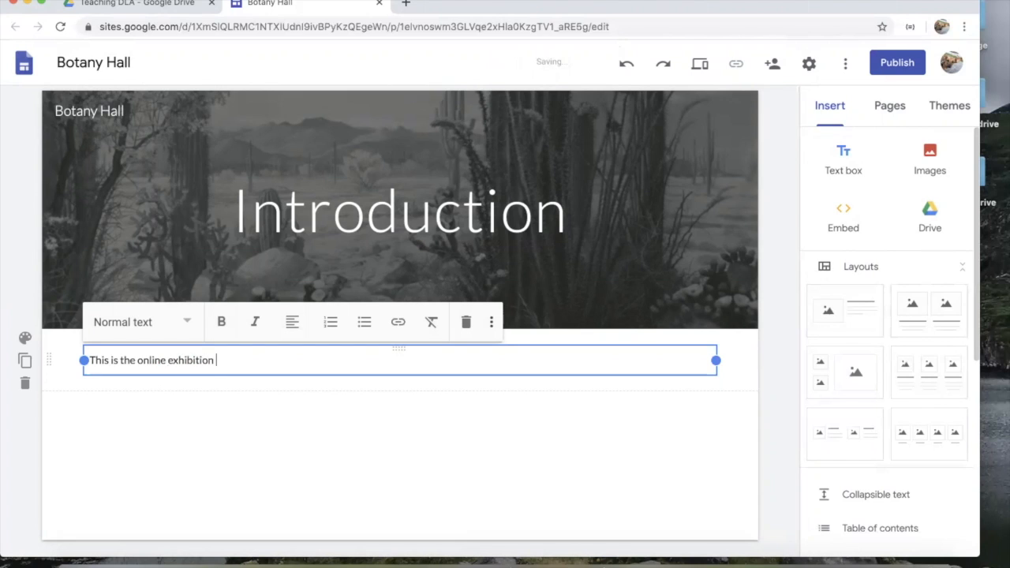
type(" of XYZ class, produced during Sprig")
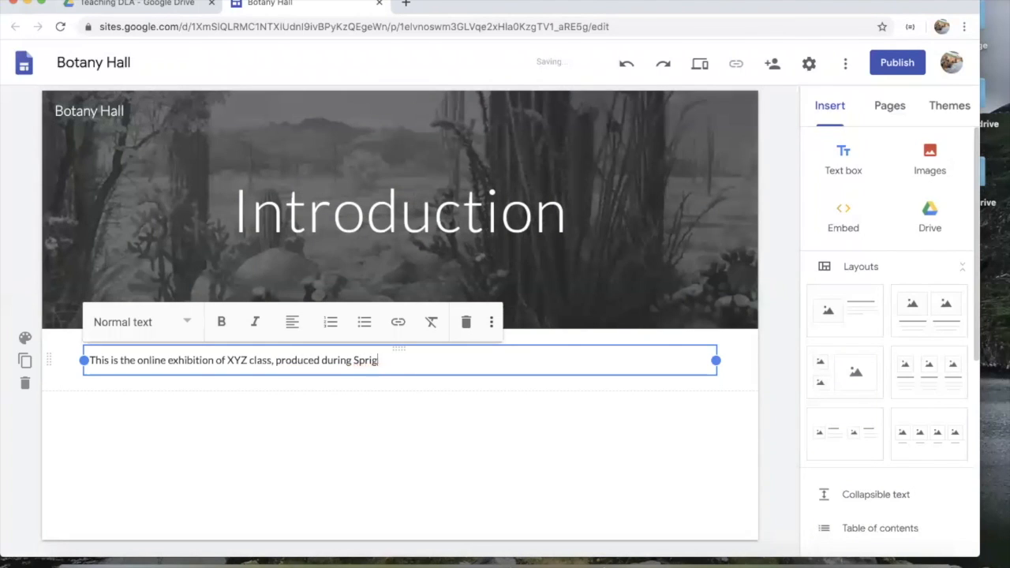
key("BackSpace")
type("ng 2020....")
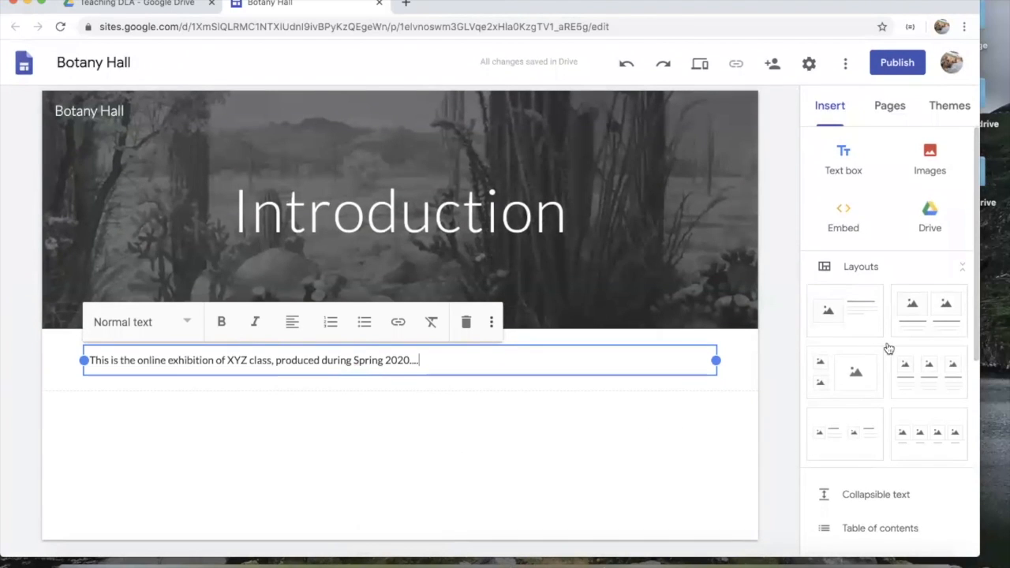
left_click(852, 311)
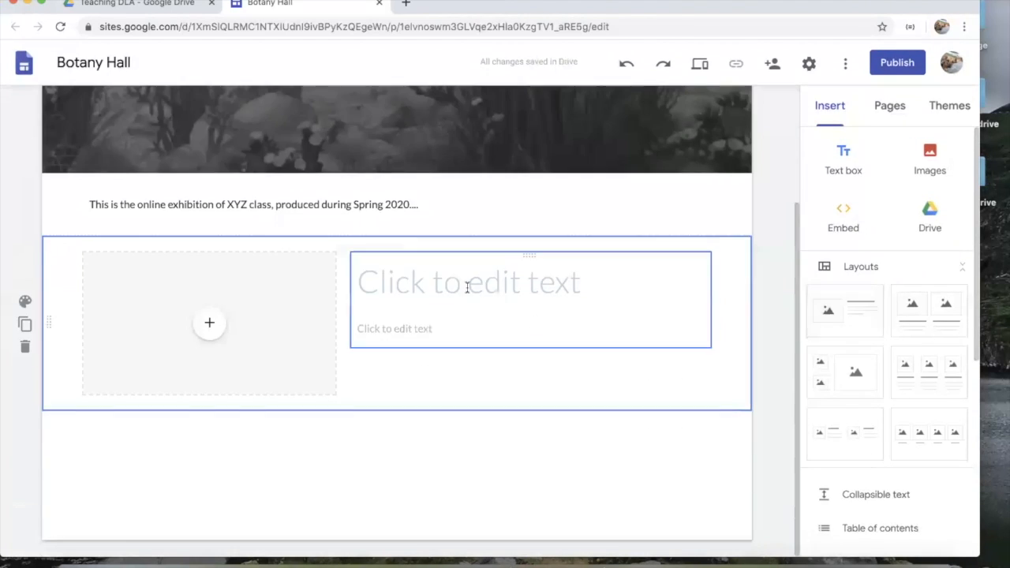
Step: Upload a photo from the computer into the layout's image placeholder
left_click(210, 323)
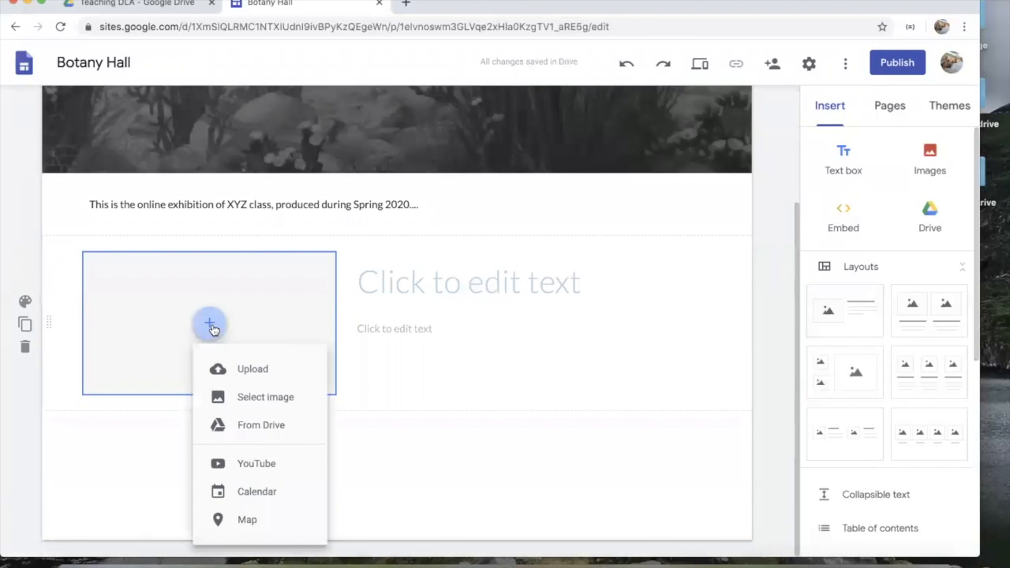
left_click(251, 371)
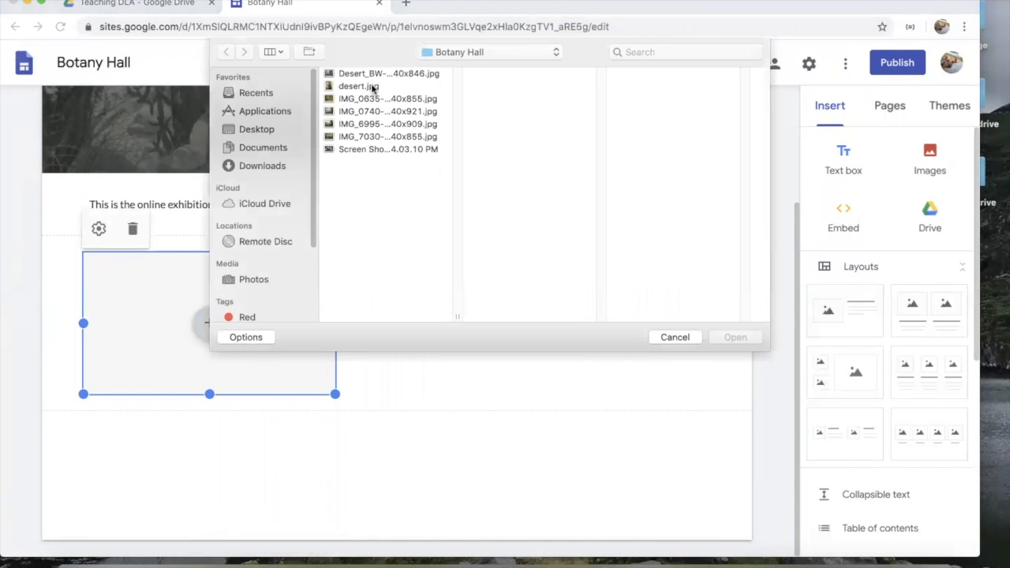
left_click(375, 87)
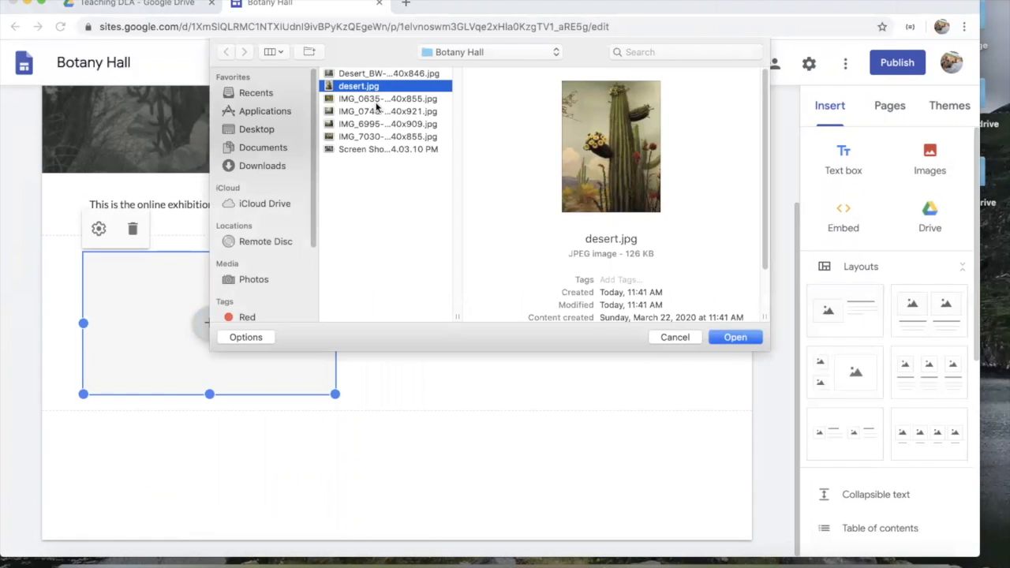
left_click(375, 99)
left_click(734, 337)
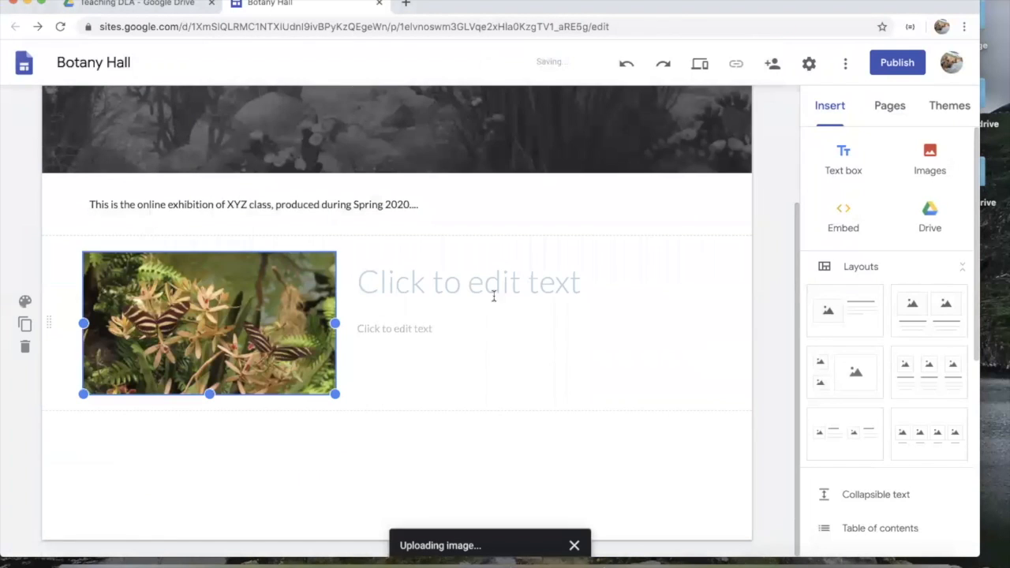
Step: Add the subheading 'About the Exhibition' and the body text 'Created collaboratively…' beside the photo
left_click(491, 291)
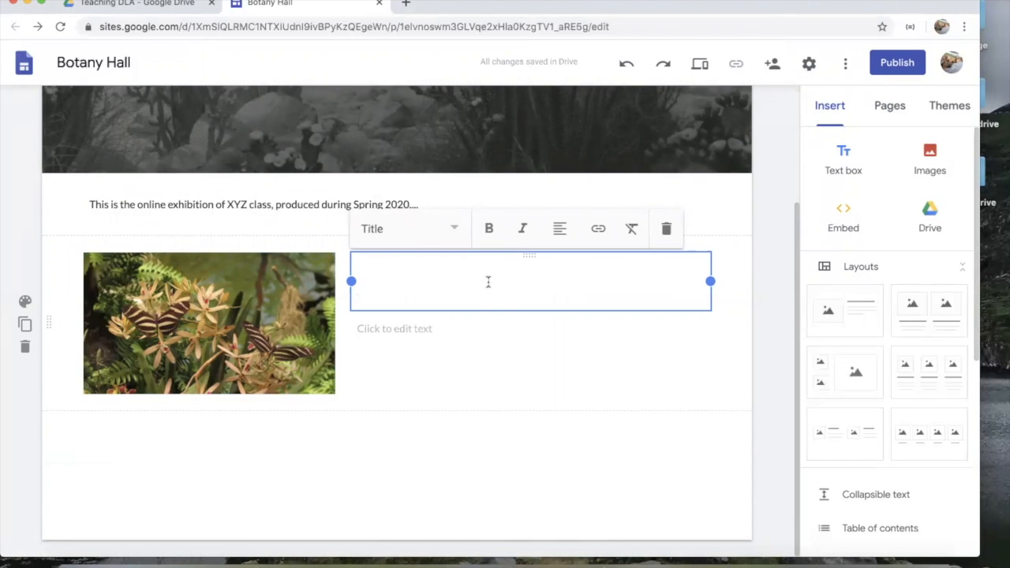
left_click(450, 237)
left_click(410, 349)
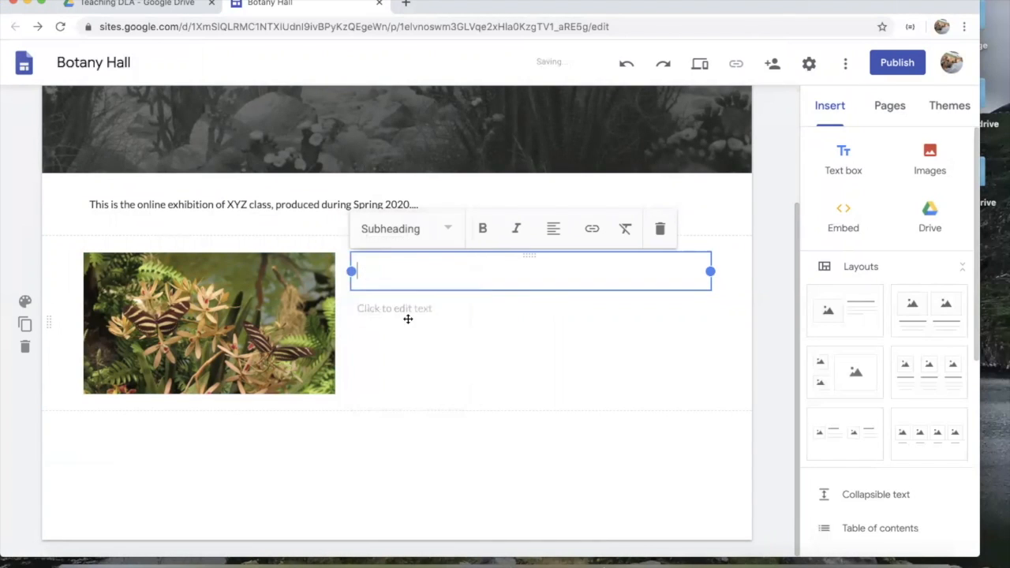
type("In")
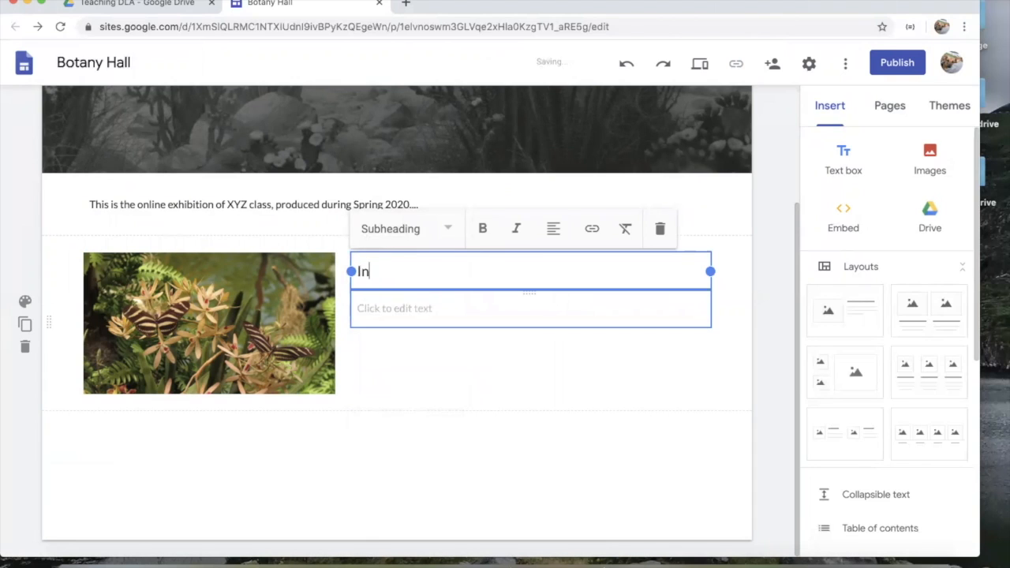
type("About the Exhibio")
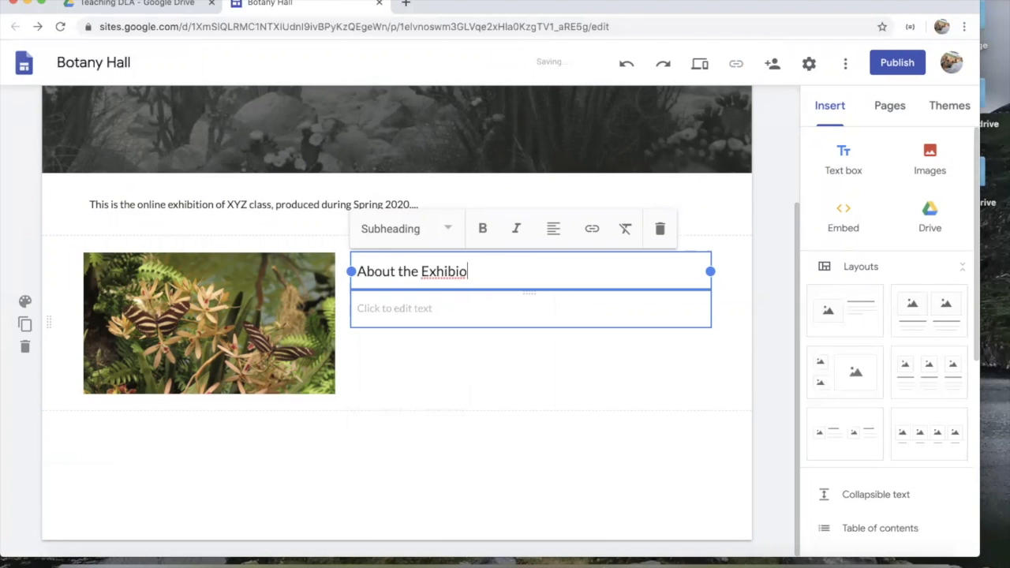
type("n")
left_click_drag(430, 318, 431, 319)
left_click(416, 312)
type("C")
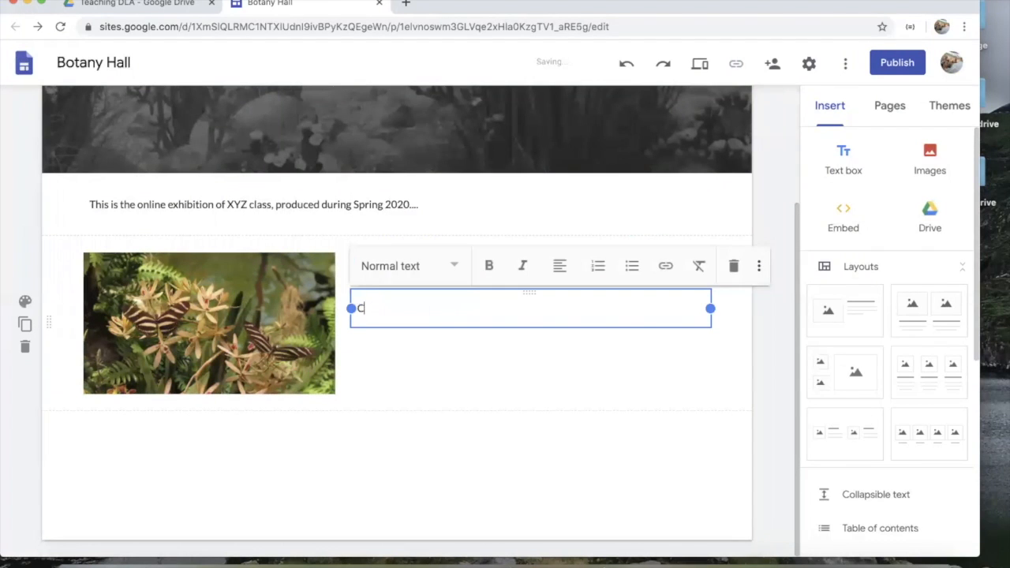
type("reated collaboratively and remotely during the COVID-19 epidem")
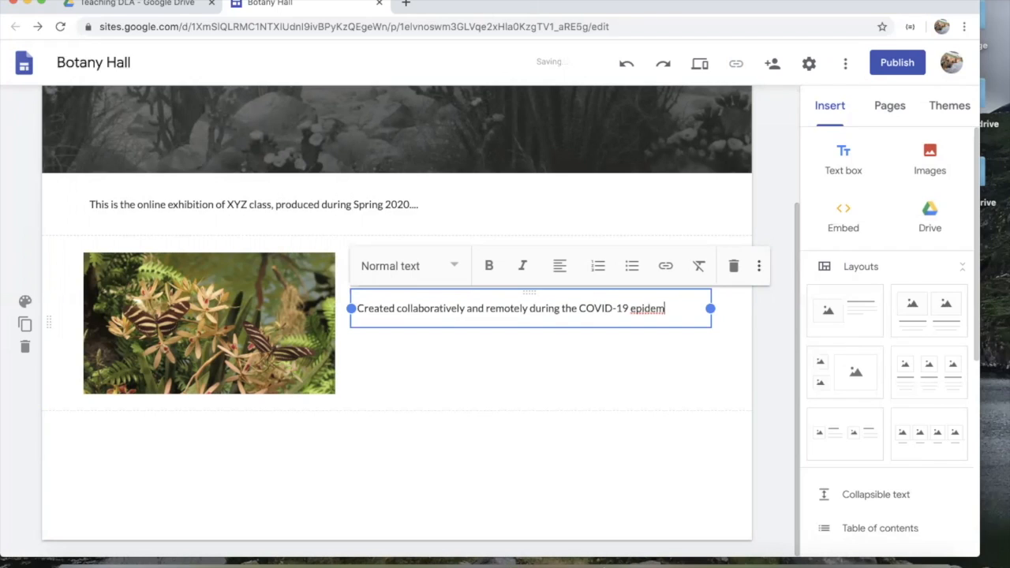
type(", etc.")
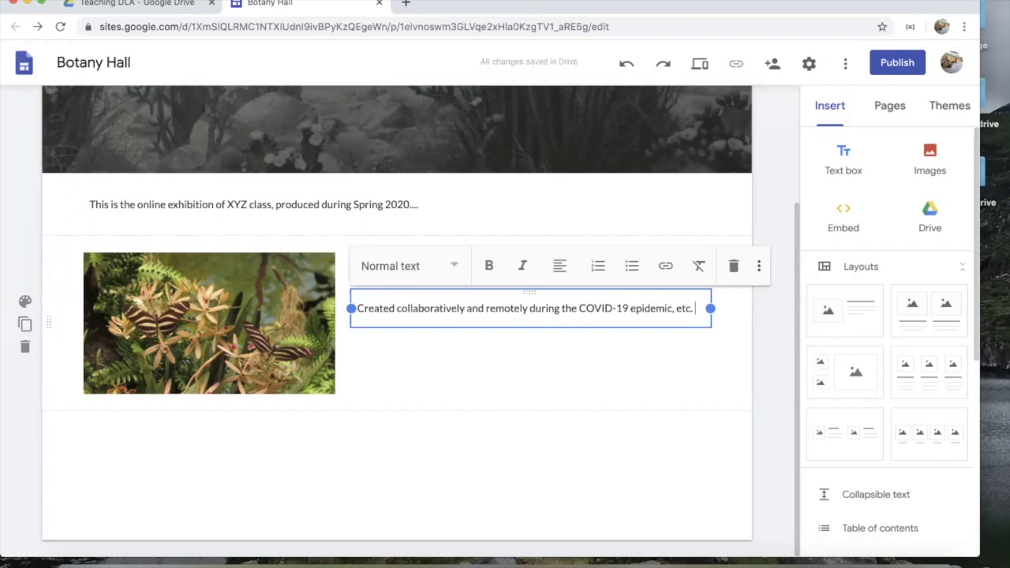
left_click(469, 469)
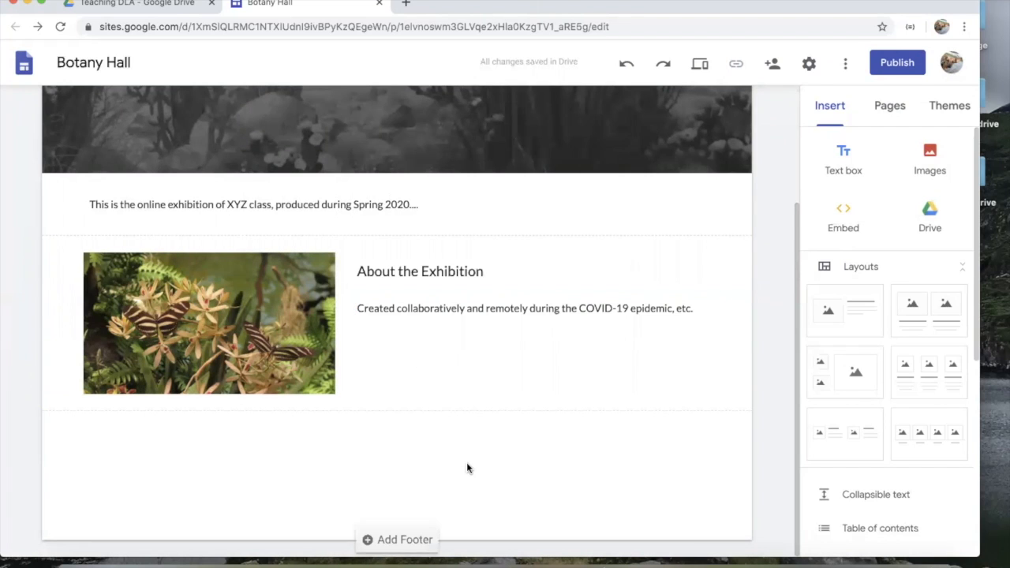
scroll(468, 464, "up", 3)
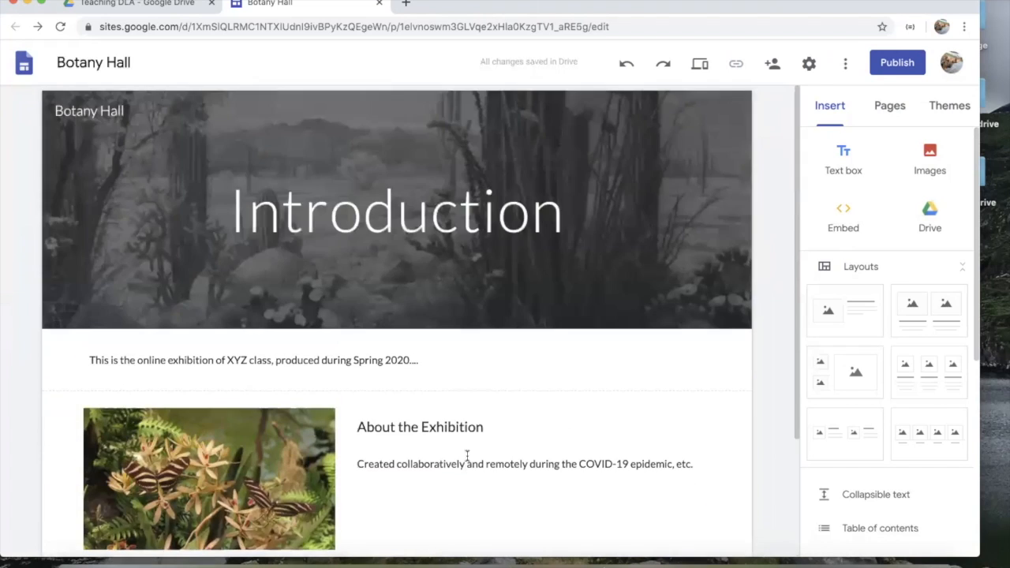
Step: From the Pages panel, add a new page named 'Representation'
left_click(893, 108)
scroll(526, 278, "down", 2)
scroll(525, 276, "up", 2)
scroll(568, 269, "down", 2)
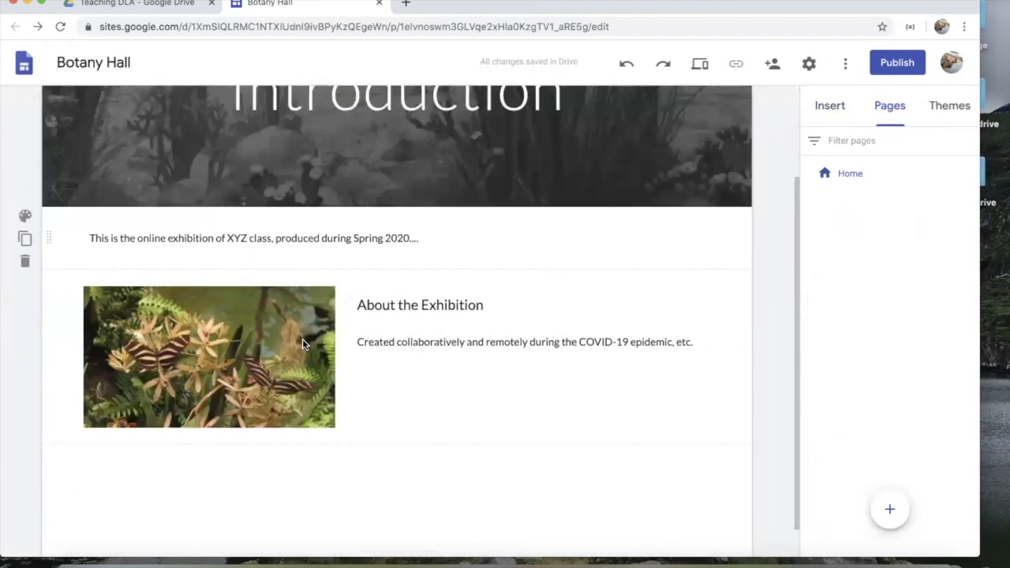
scroll(627, 268, "up", 2)
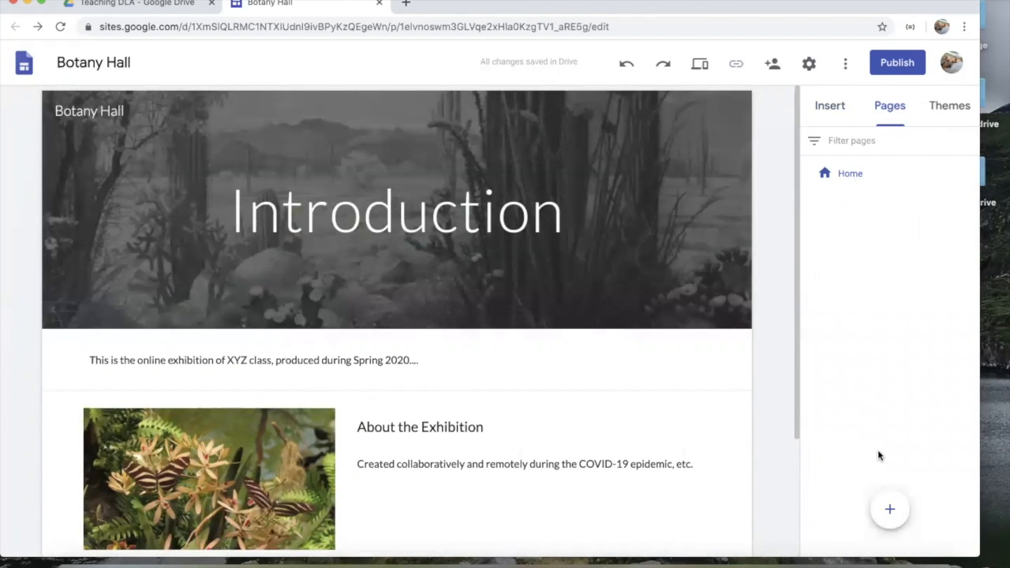
left_click(886, 515)
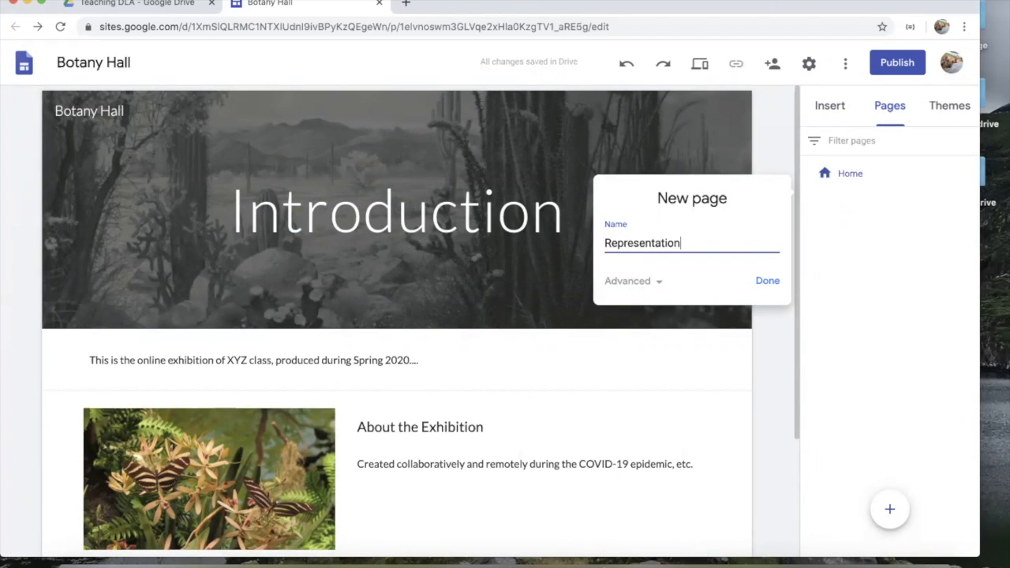
left_click(763, 279)
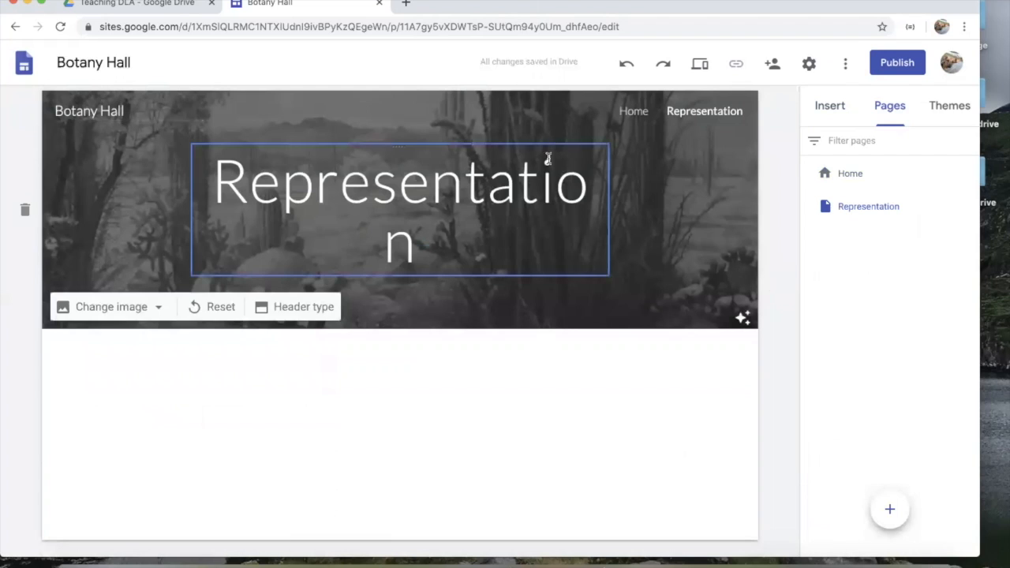
Step: Widen the Representation title box so the title fits on one line
left_click(476, 239)
left_click_drag(448, 254, 137, 210)
left_click(510, 255)
left_click(450, 180)
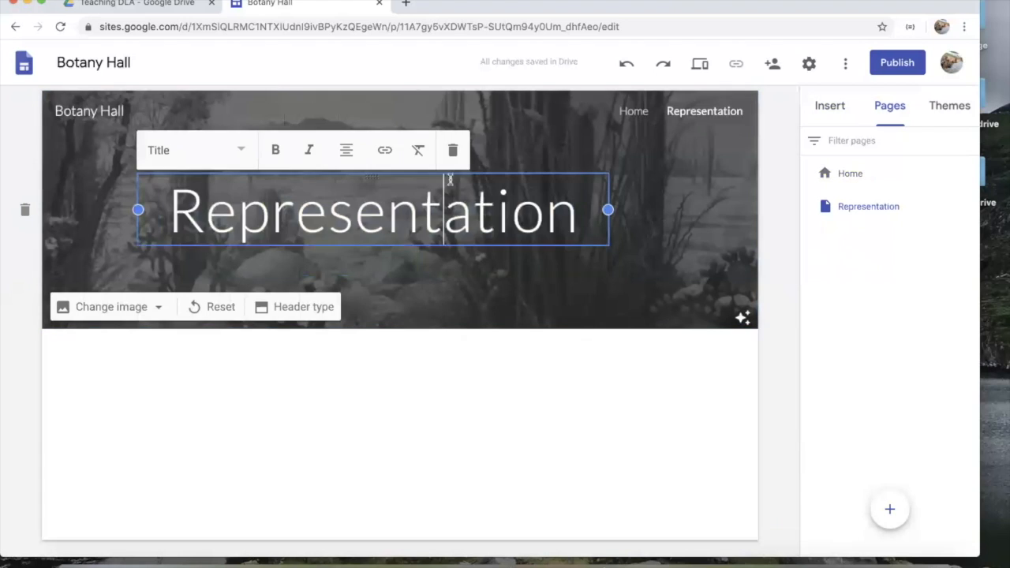
Step: Try the Title only and Large banner header types, then settle on Banner
left_click(275, 307)
left_click(366, 308)
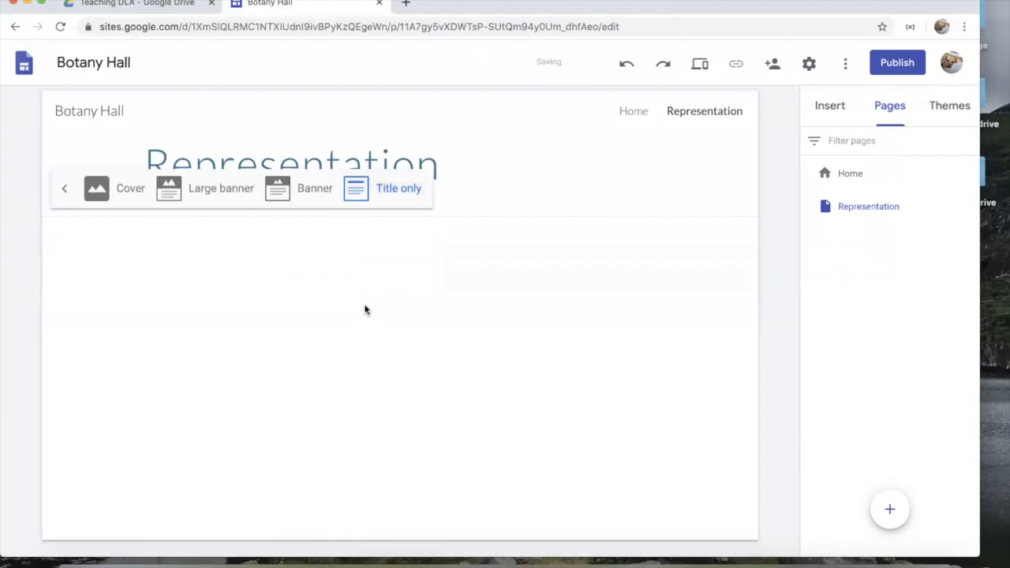
left_click(221, 190)
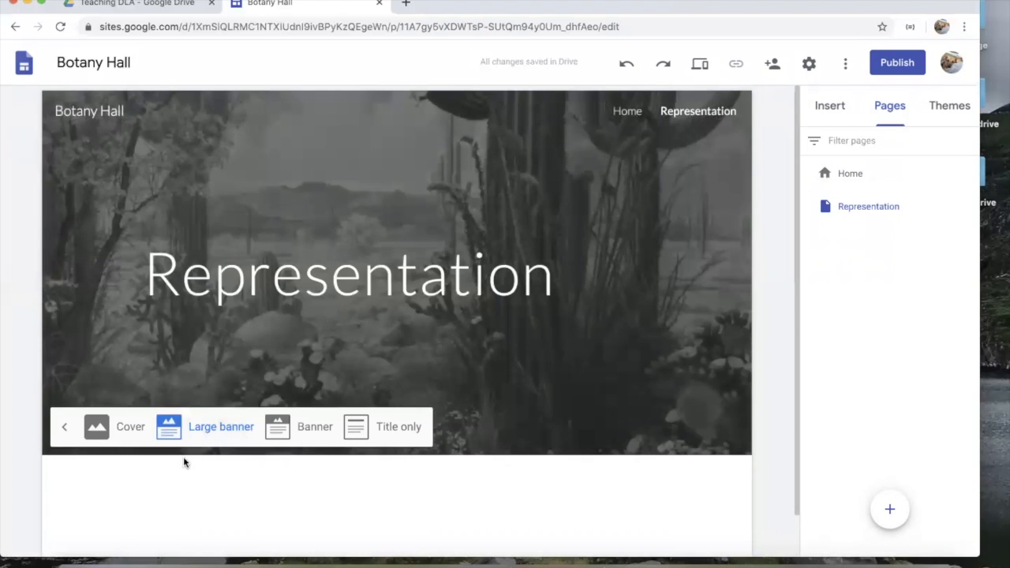
left_click(378, 426)
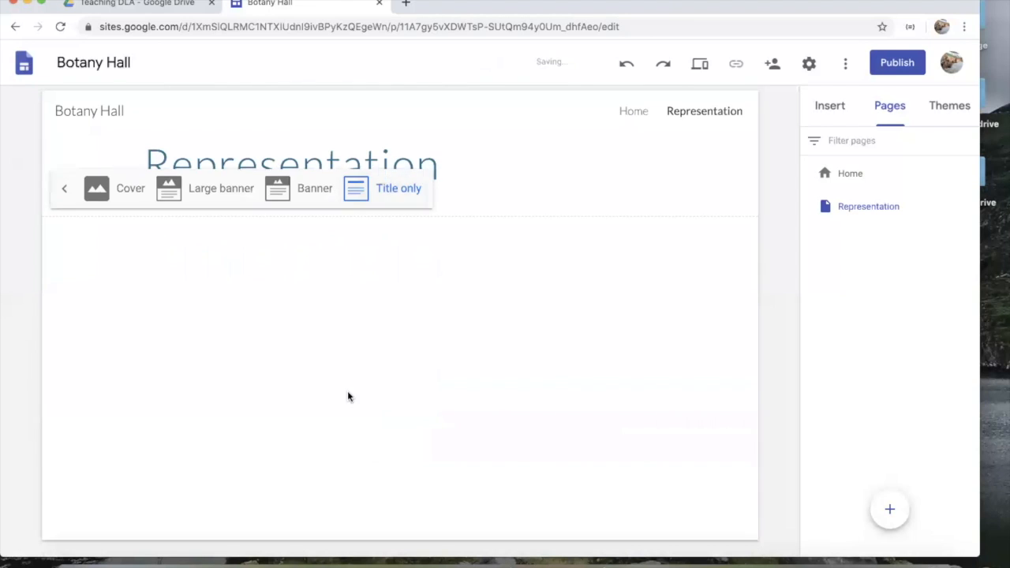
left_click(368, 164)
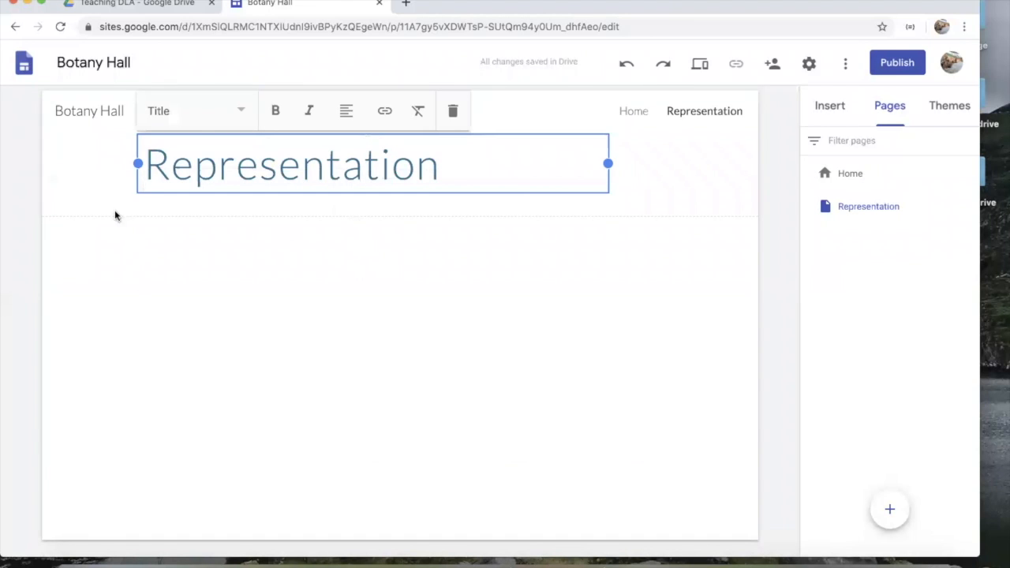
left_click(189, 270)
left_click(106, 197)
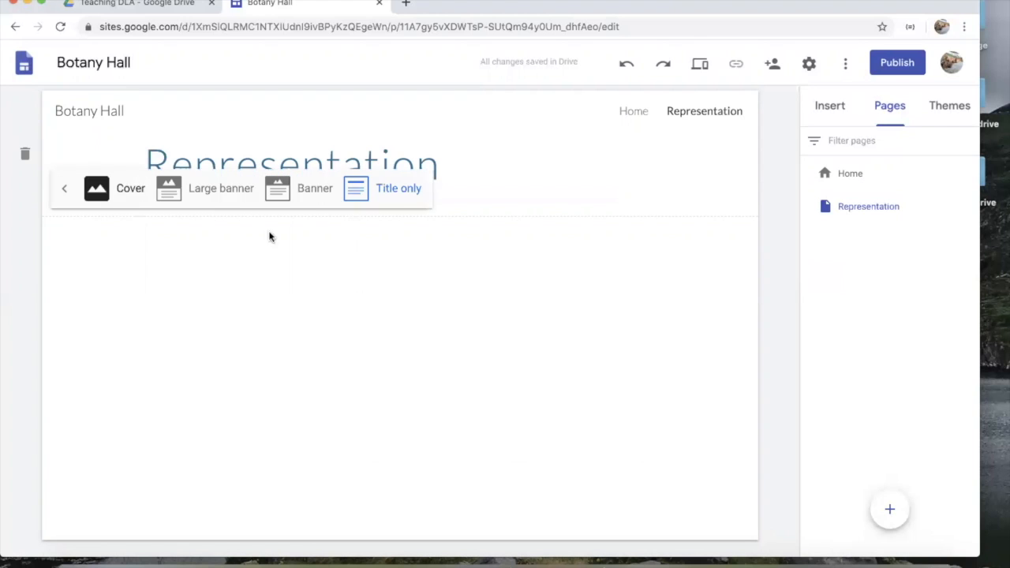
left_click(307, 196)
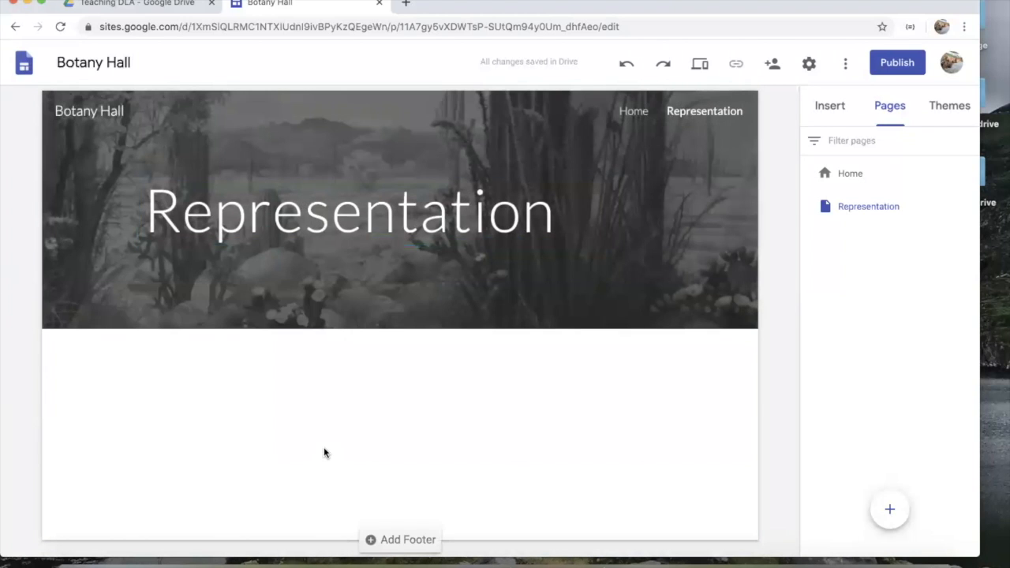
Step: Insert the two-small-one-large image layout and upload the mountain meadow photo to the top-left slot
left_click(817, 116)
scroll(864, 329, "down", 3)
scroll(862, 324, "up", 3)
left_click_drag(844, 359, 499, 393)
left_click(185, 237)
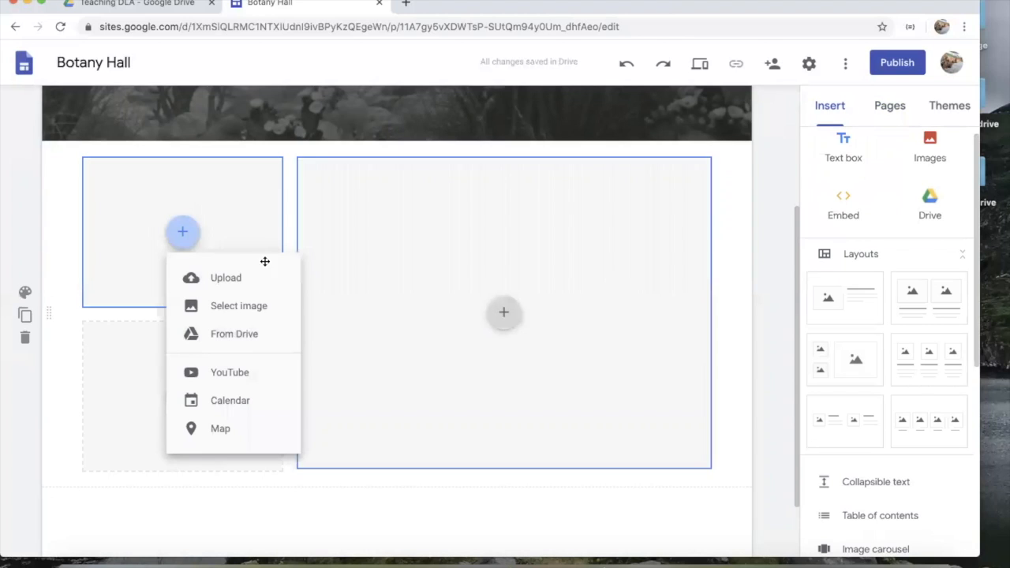
left_click(279, 314)
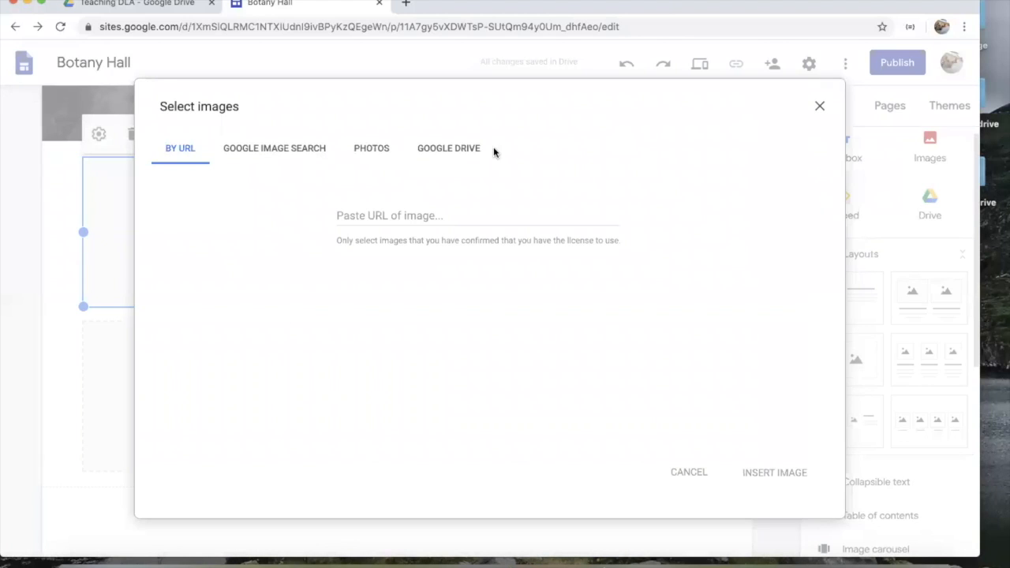
left_click(824, 116)
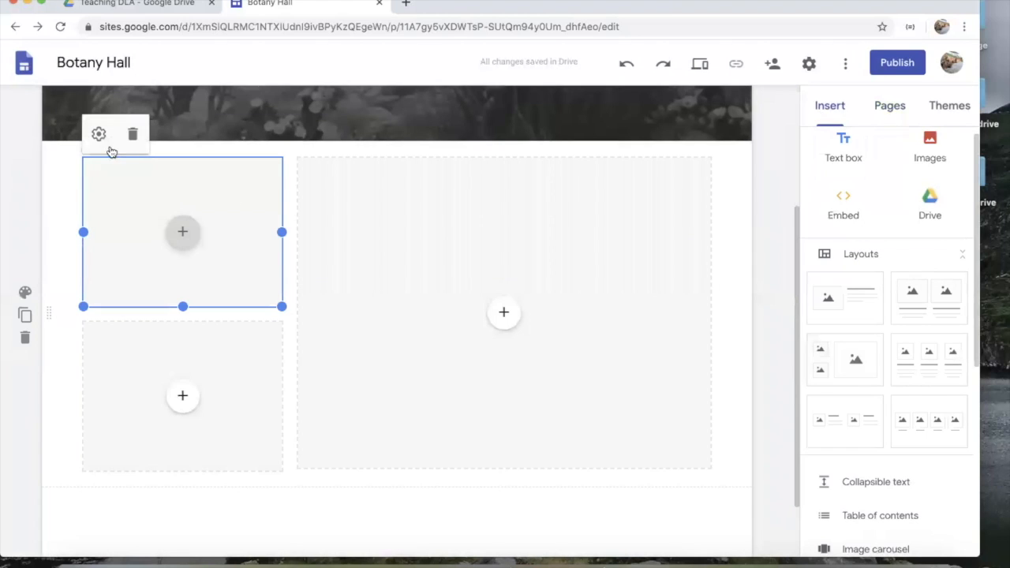
left_click(183, 237)
left_click(186, 280)
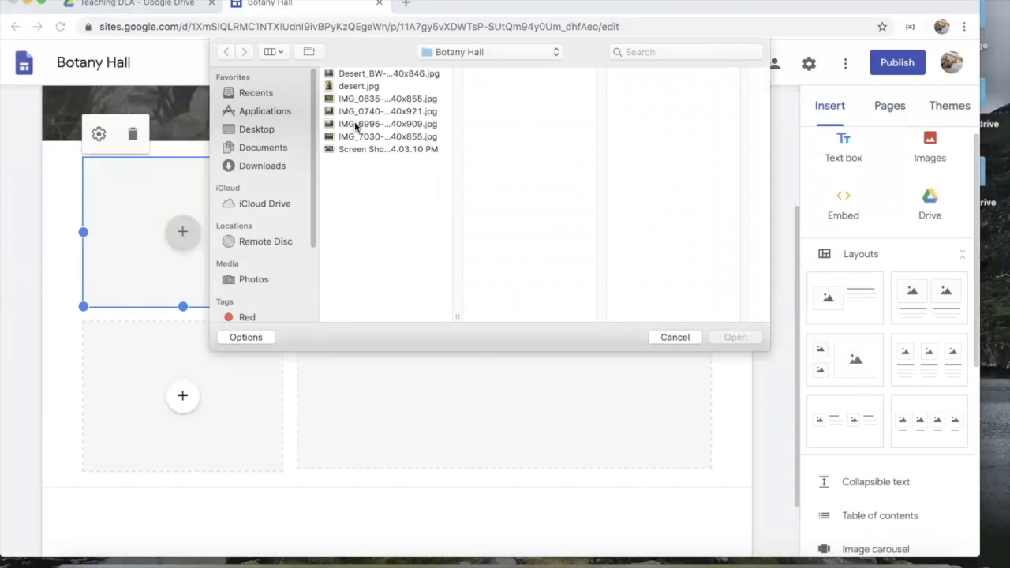
left_click(356, 127)
left_click(736, 337)
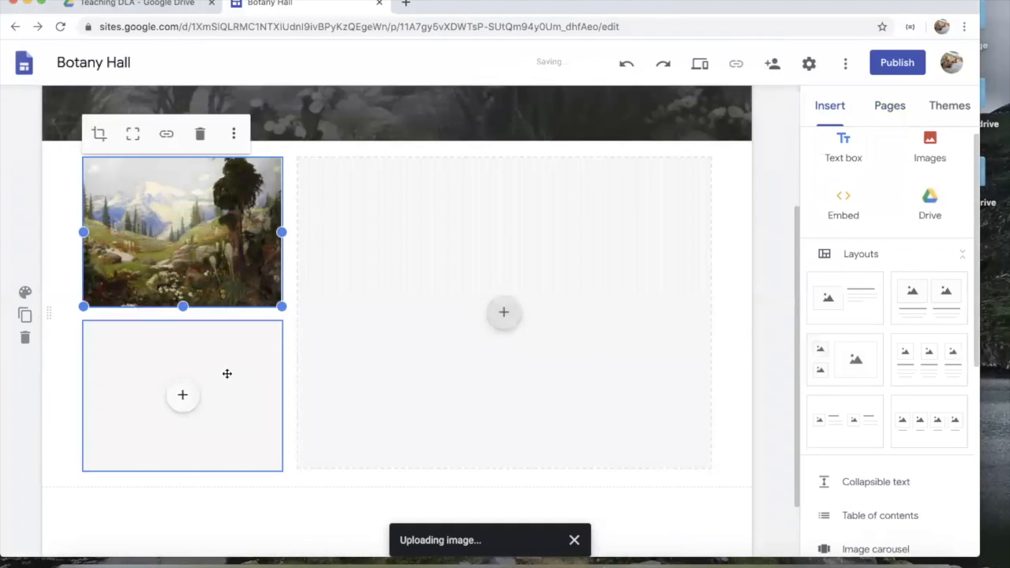
Step: Upload IMG_7030-1140x855.jpg to the lower slot and the flowering forest photo to the large slot
left_click(227, 374)
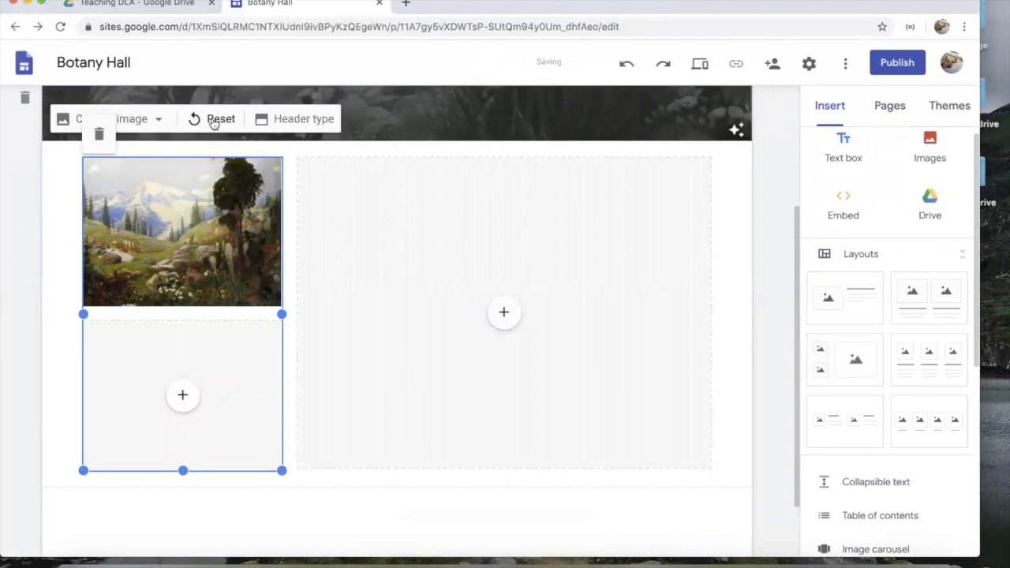
left_click(182, 394)
left_click(213, 371)
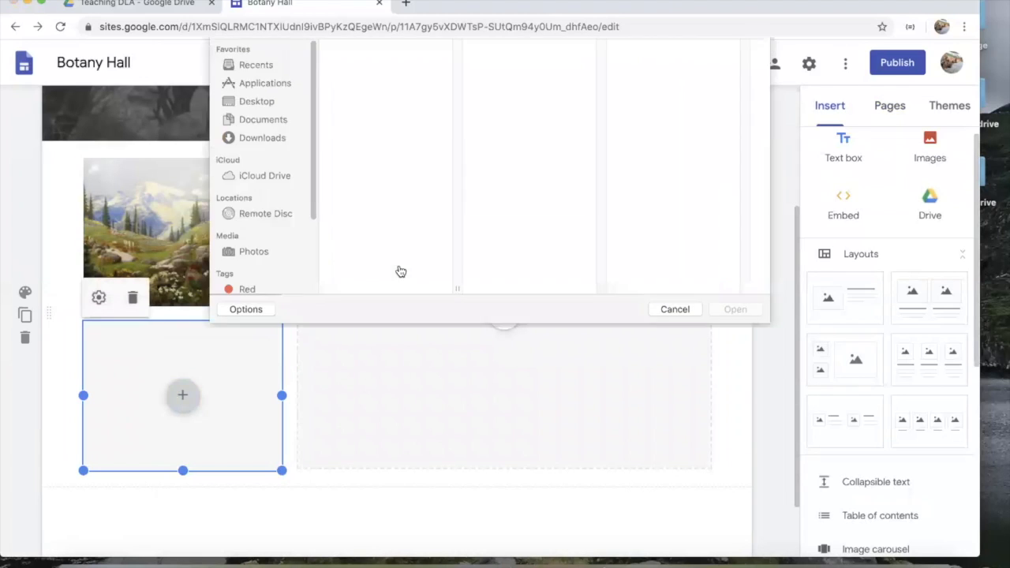
left_click(385, 137)
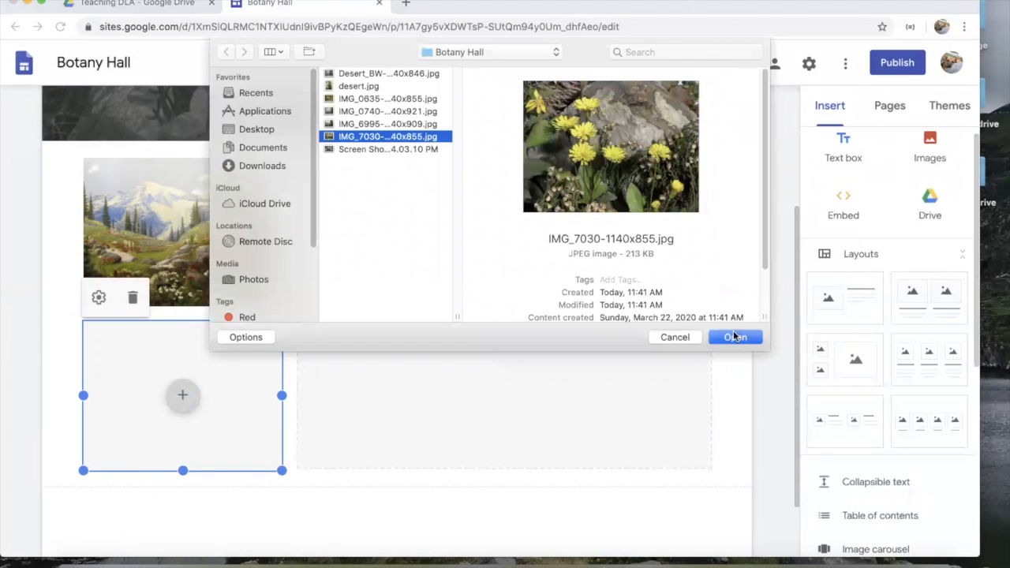
left_click(736, 338)
left_click(504, 313)
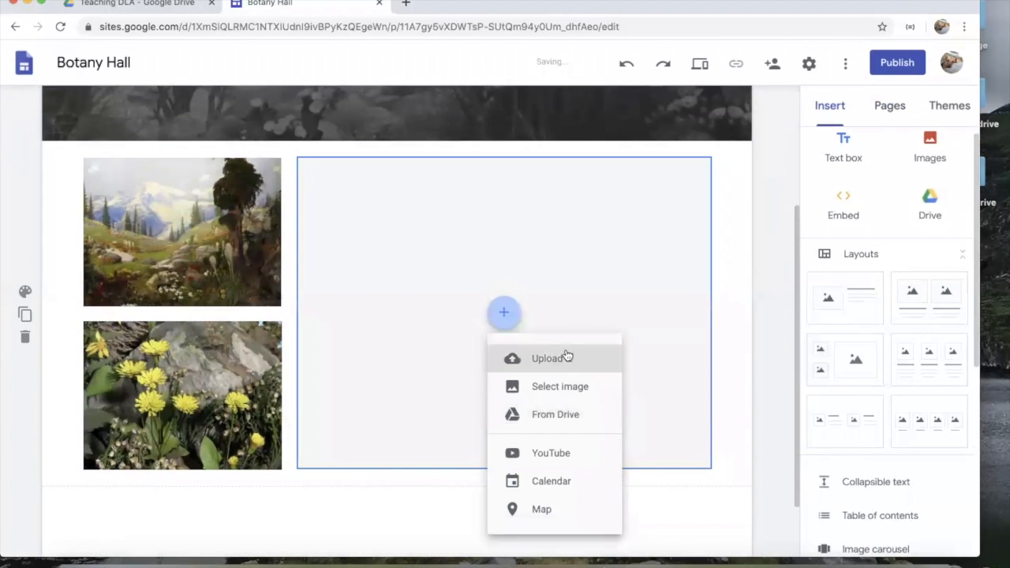
left_click(567, 359)
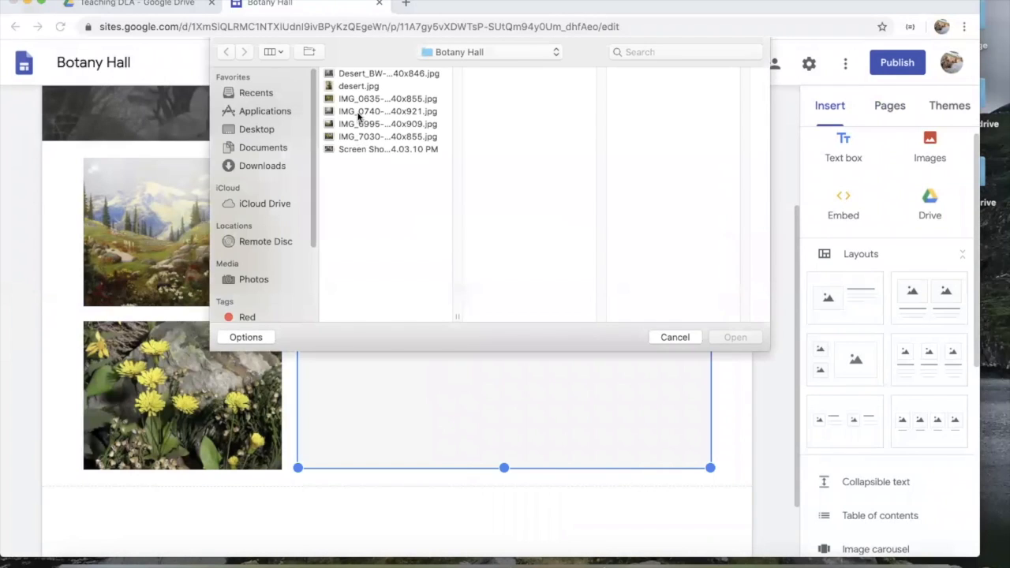
left_click(353, 111)
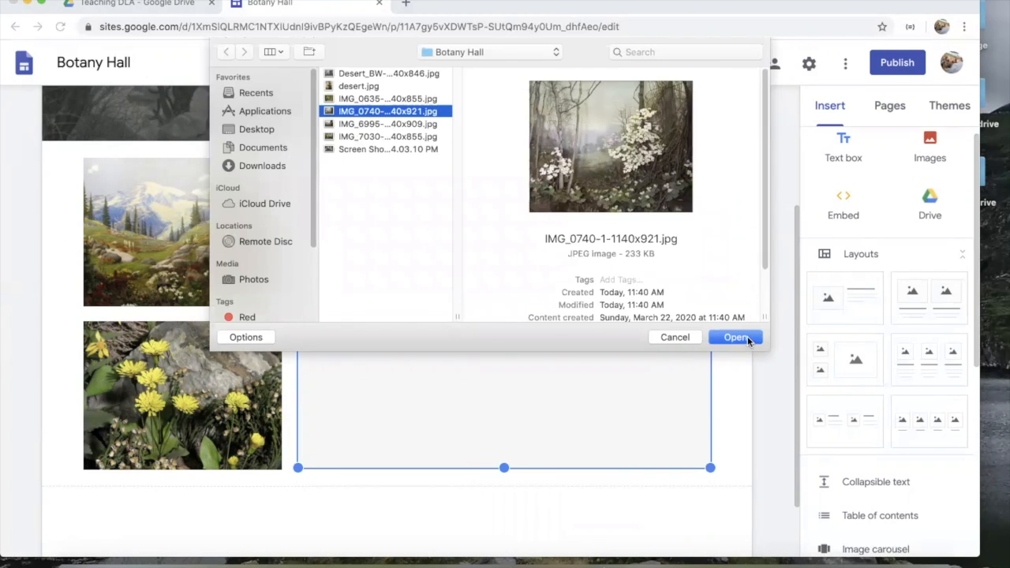
left_click(747, 338)
Step: Add an empty text box below the image gallery
scroll(713, 424, "down", 2)
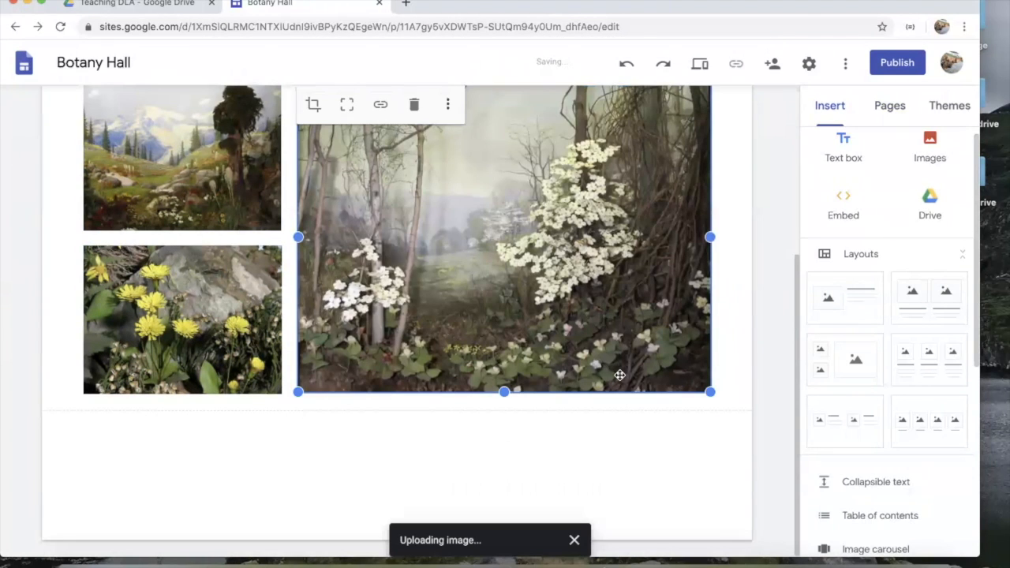
left_click(844, 152)
left_click(422, 254)
Step: Caption the forest image 'Dogwood'
left_click(447, 105)
mouse_move(441, 116)
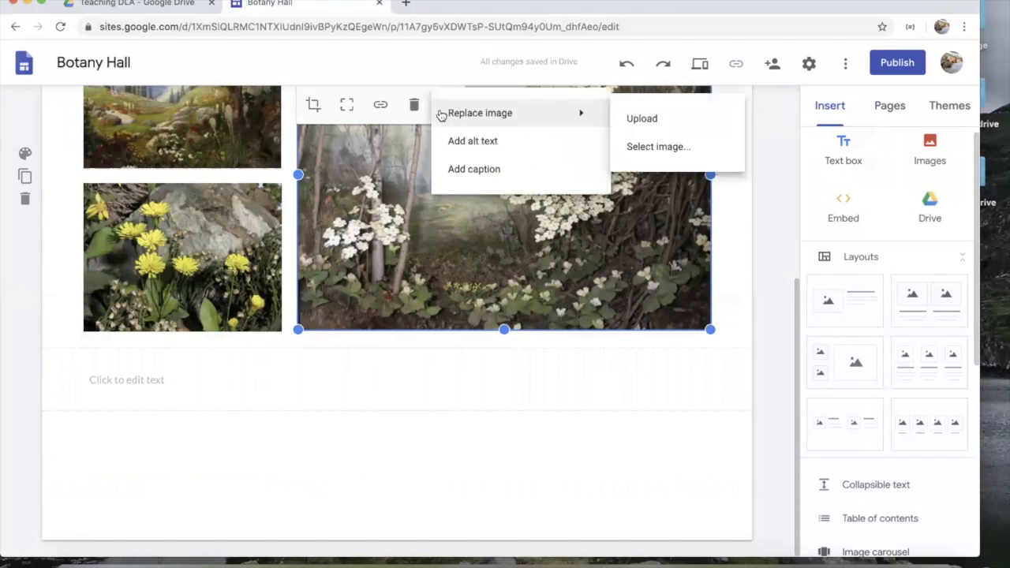
left_click(460, 169)
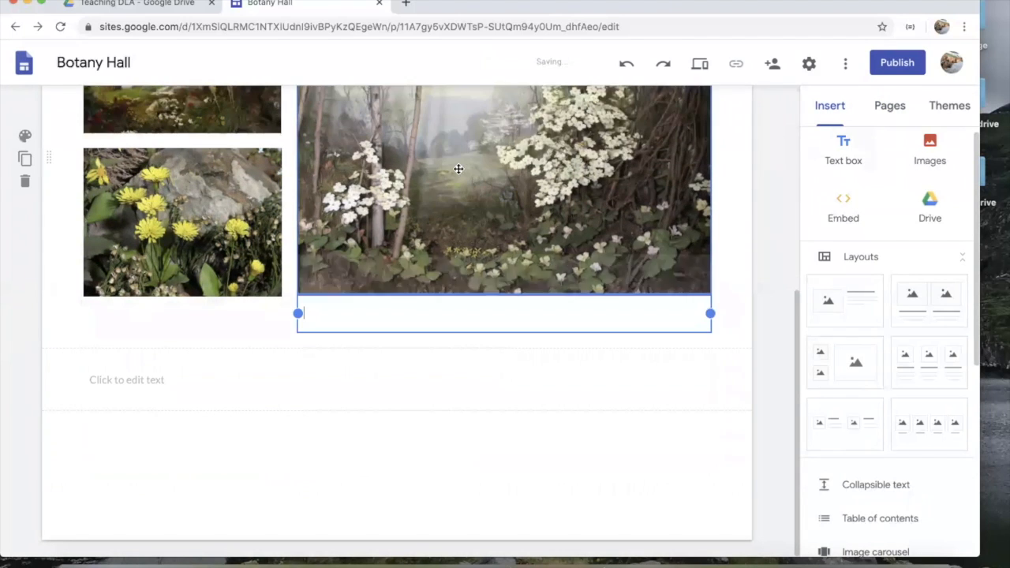
type("Dogwood")
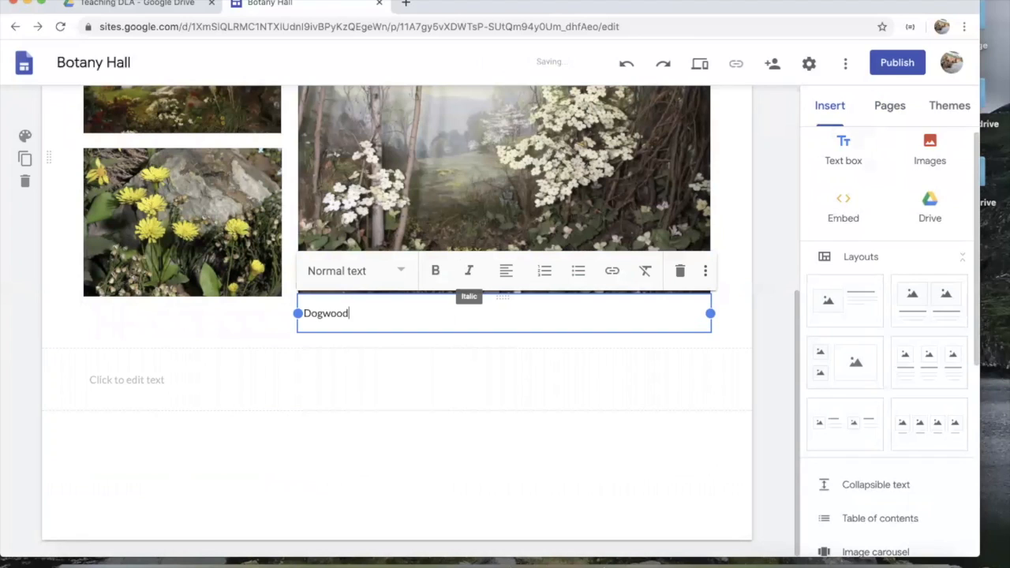
left_click(329, 399)
Step: Type 'Object Label' in the text box below the gallery
left_click(290, 376)
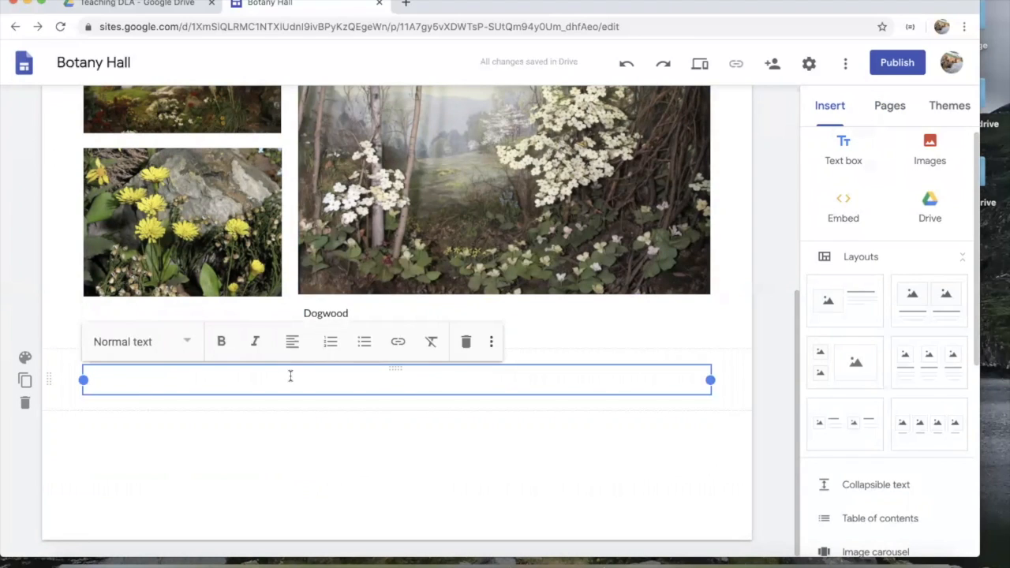
type("O")
type("el")
scroll(788, 254, "up", 5)
scroll(788, 259, "down", 5)
scroll(788, 259, "up", 5)
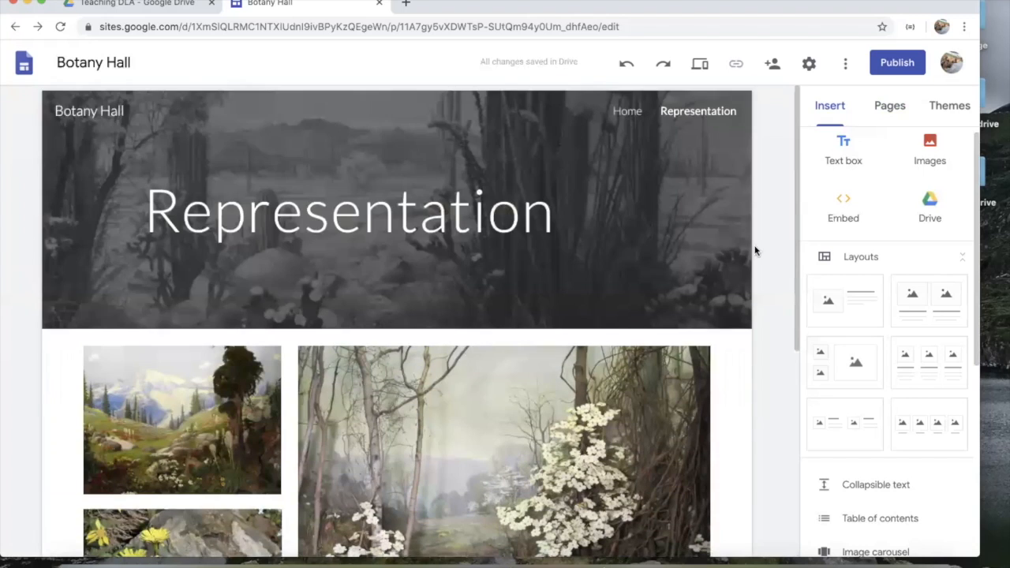
Step: Switch to the Introduction page and back to Representation to check both
left_click(636, 113)
left_click(685, 116)
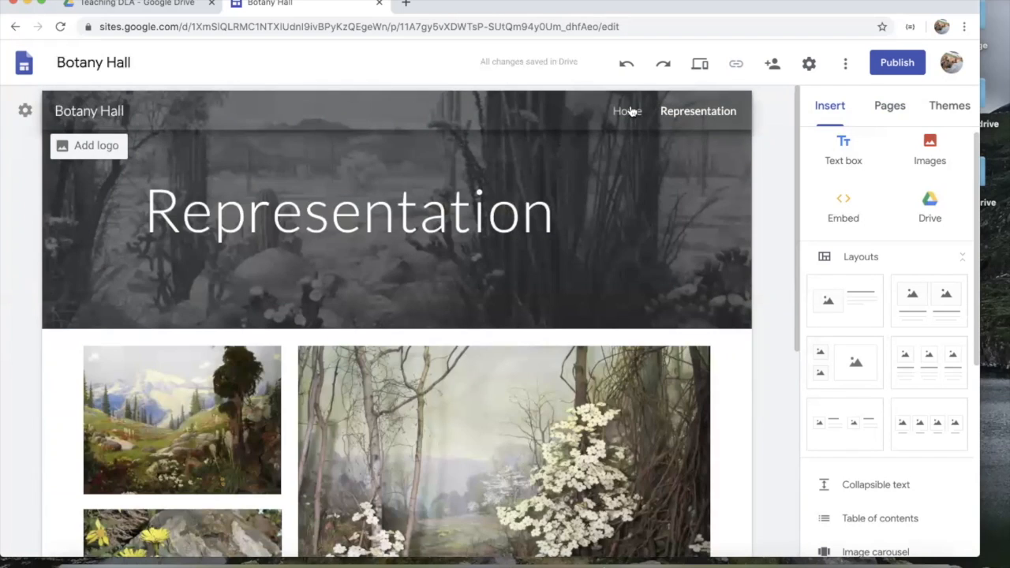
scroll(776, 254, "down", 5)
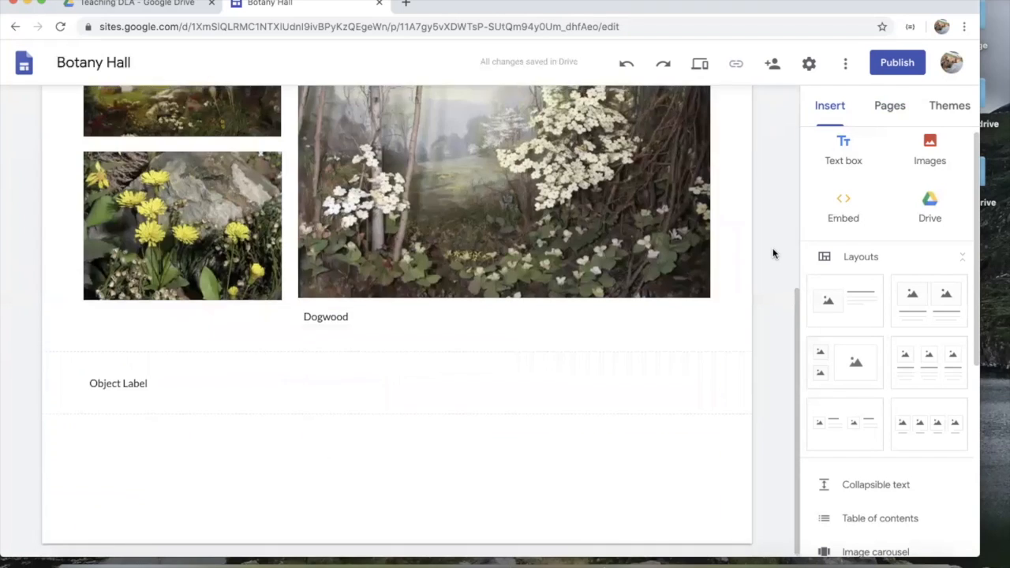
scroll(873, 363, "down", 3)
Step: Start an image carousel with desert.jpg and the orchid image IMG_0635
left_click(874, 362)
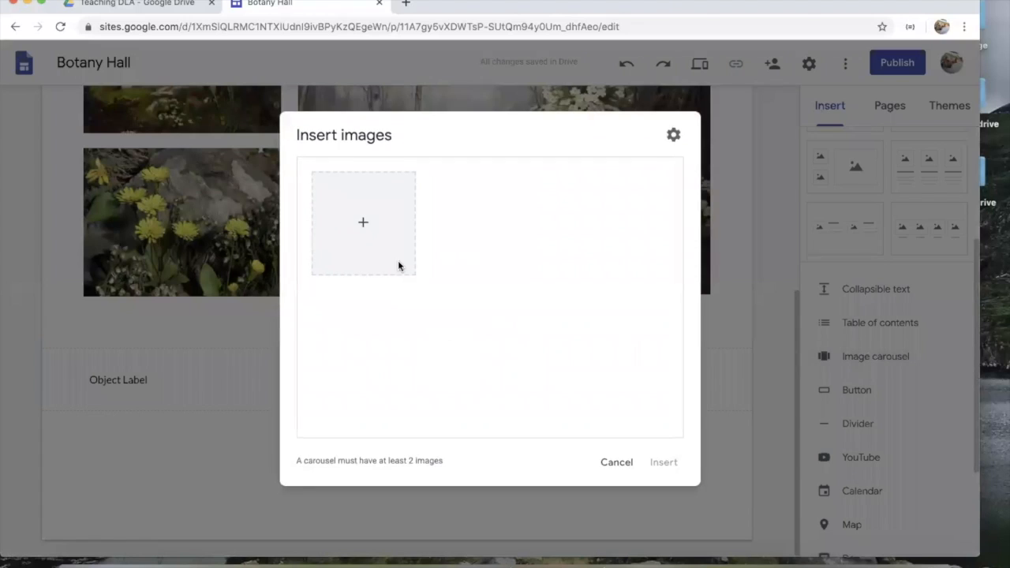
left_click(364, 223)
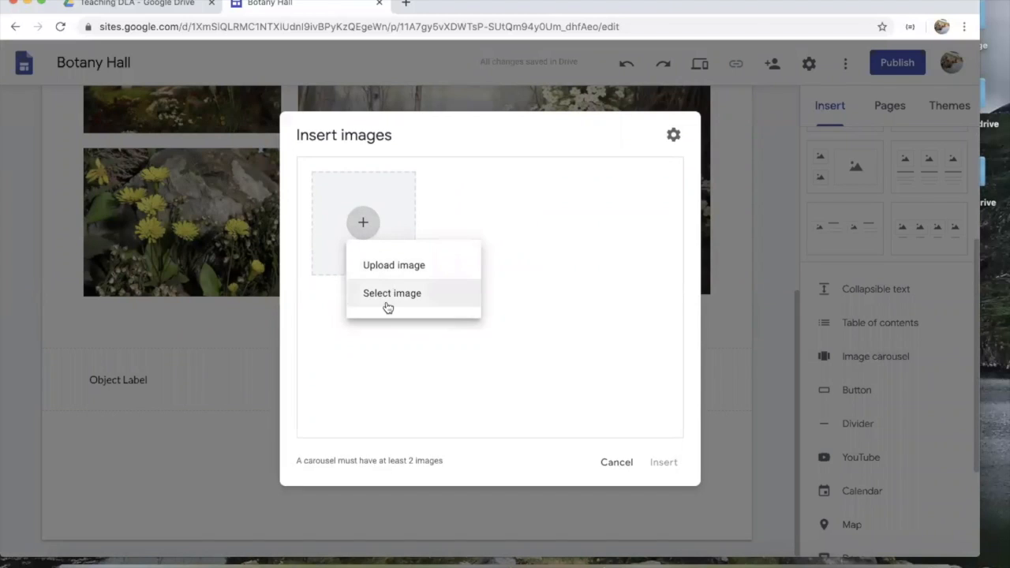
left_click(394, 265)
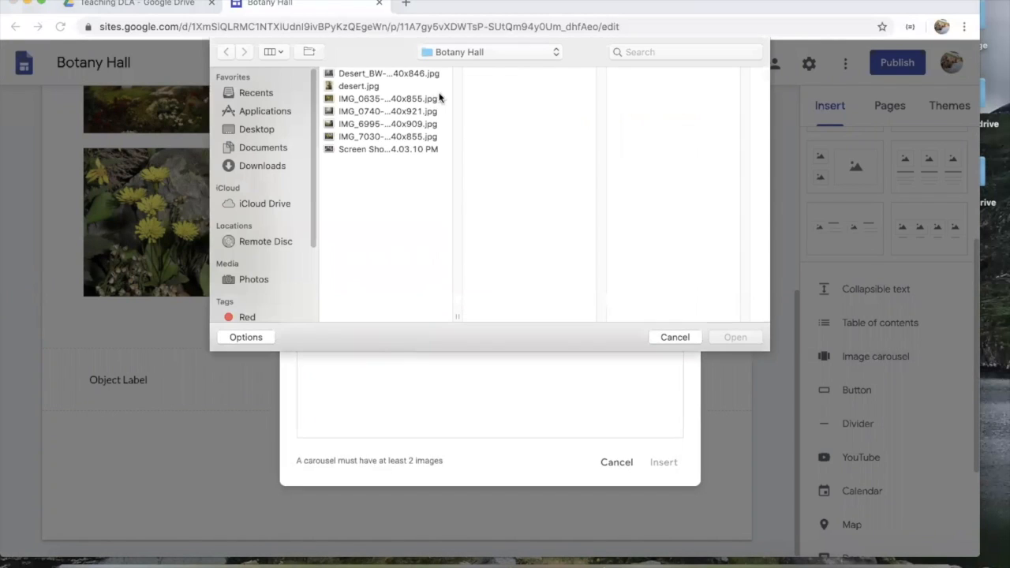
left_click(370, 73)
left_click(369, 86)
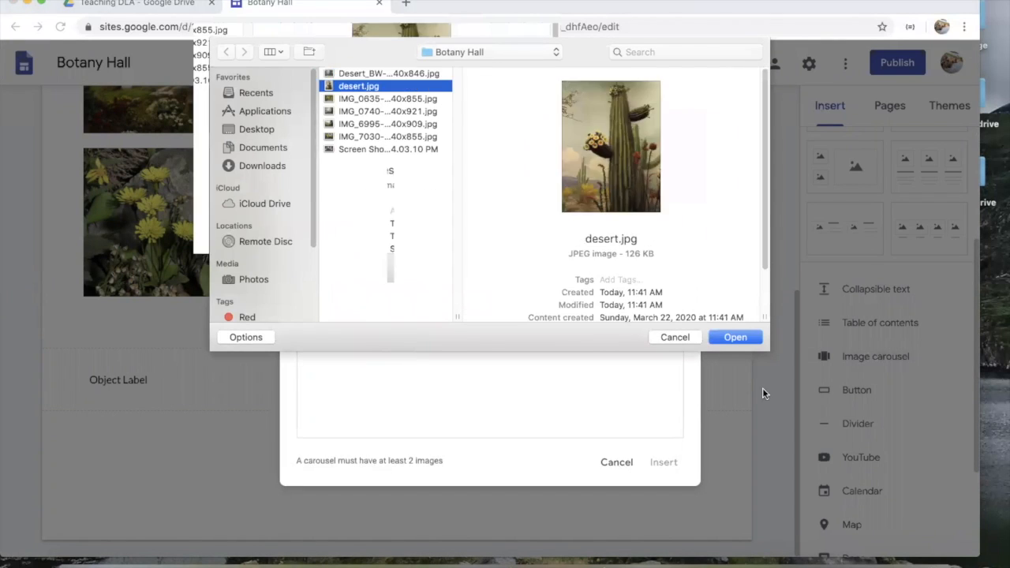
left_click(734, 339)
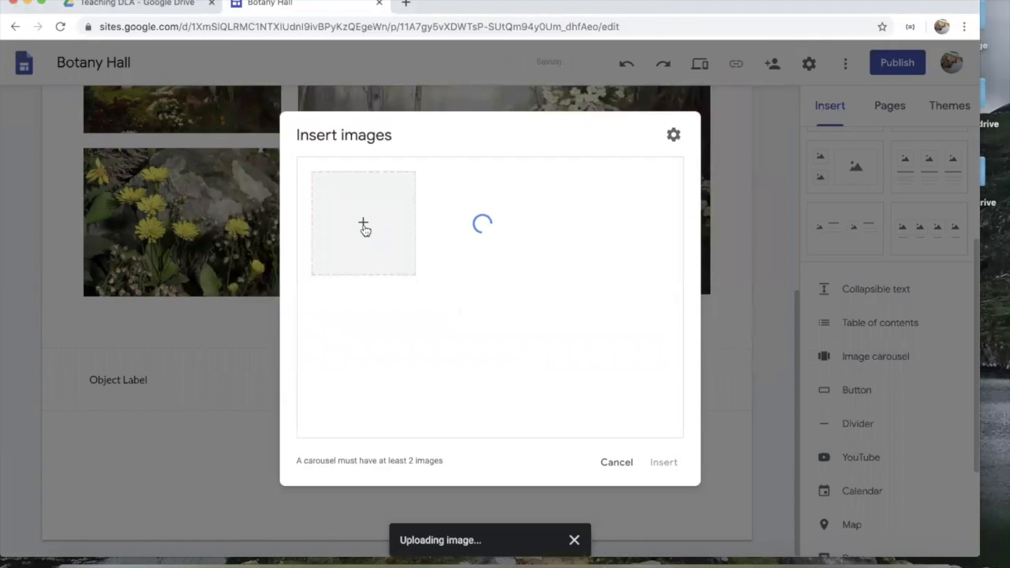
left_click(364, 223)
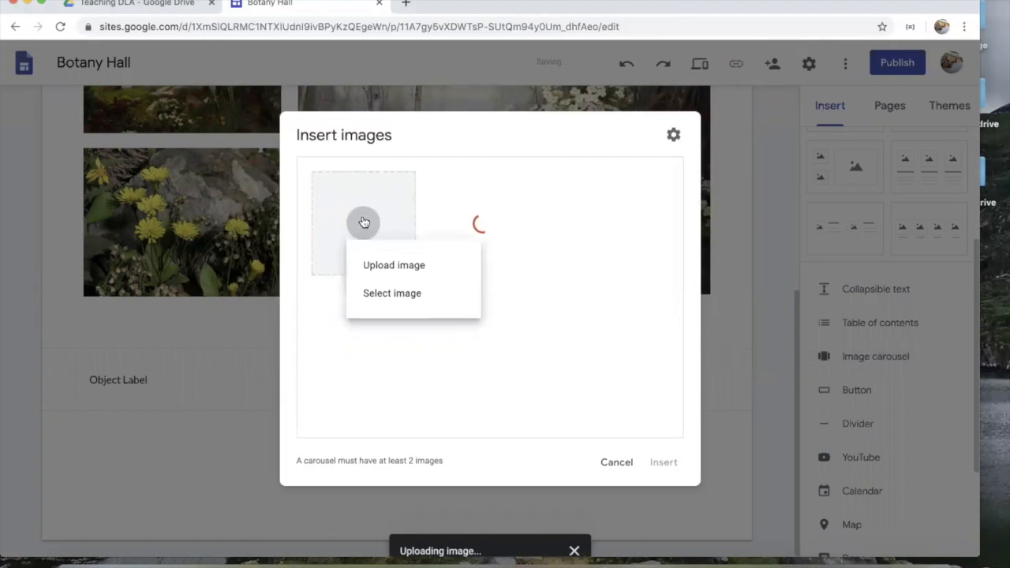
left_click(382, 264)
left_click(415, 137)
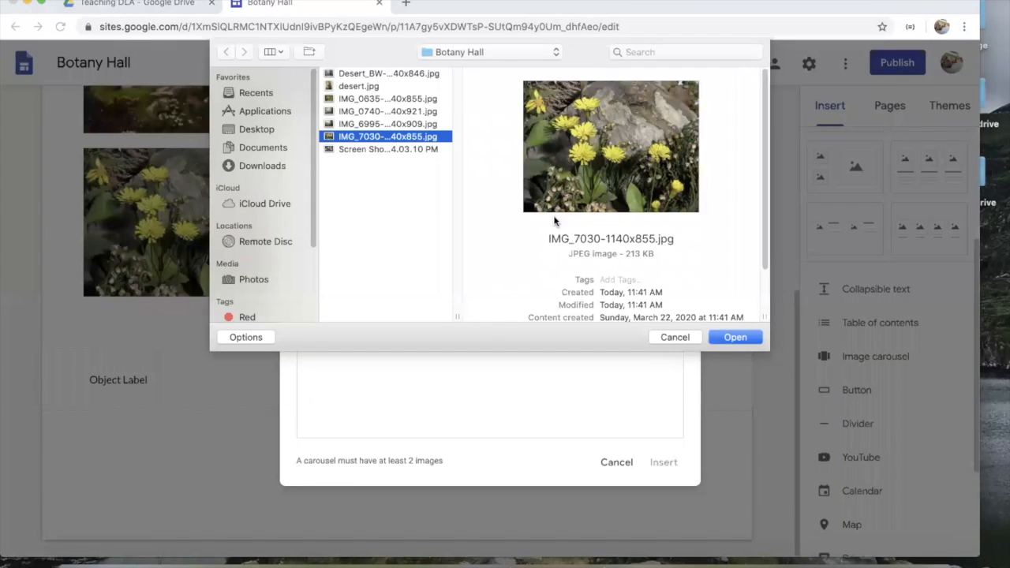
left_click(415, 124)
left_click(403, 98)
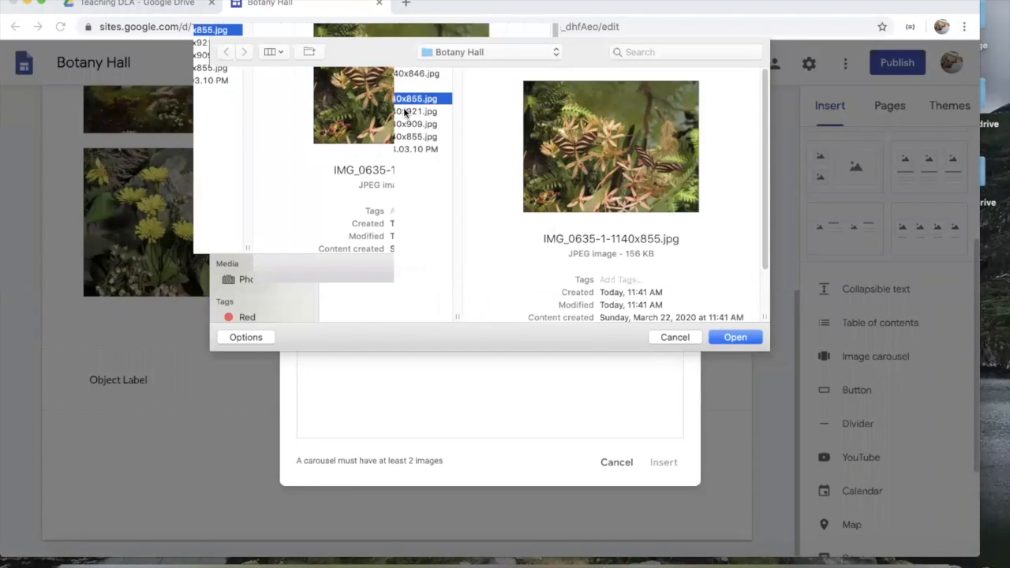
left_click(405, 112)
left_click(403, 99)
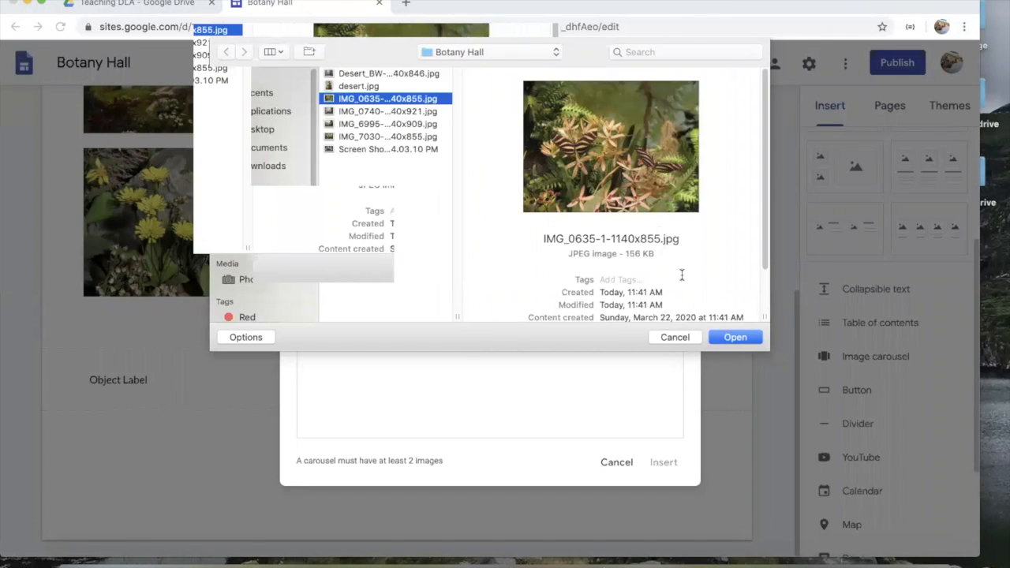
left_click(723, 337)
Step: Add the black-and-white desert image as the third slide and insert the carousel
left_click(365, 225)
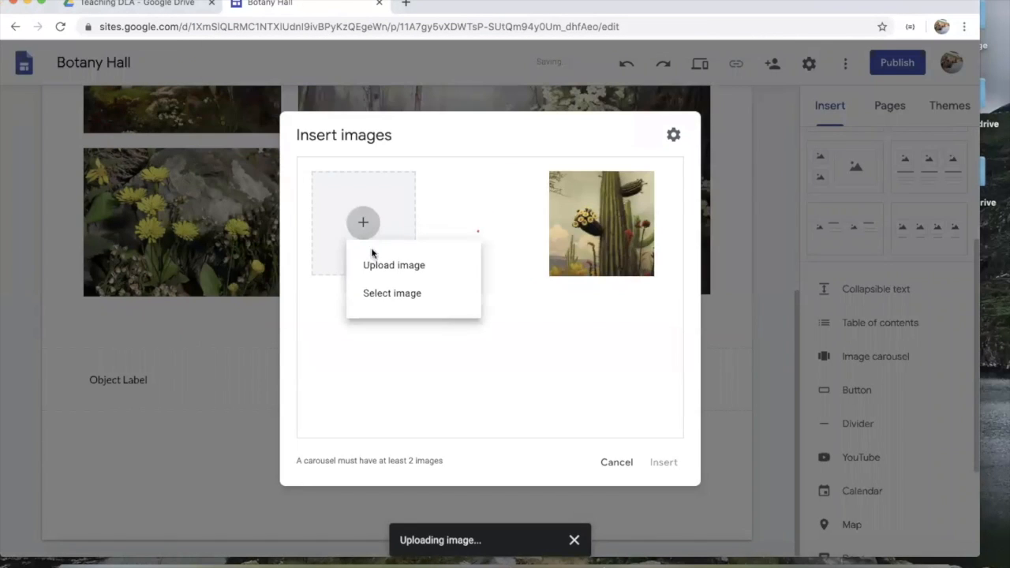
left_click(380, 267)
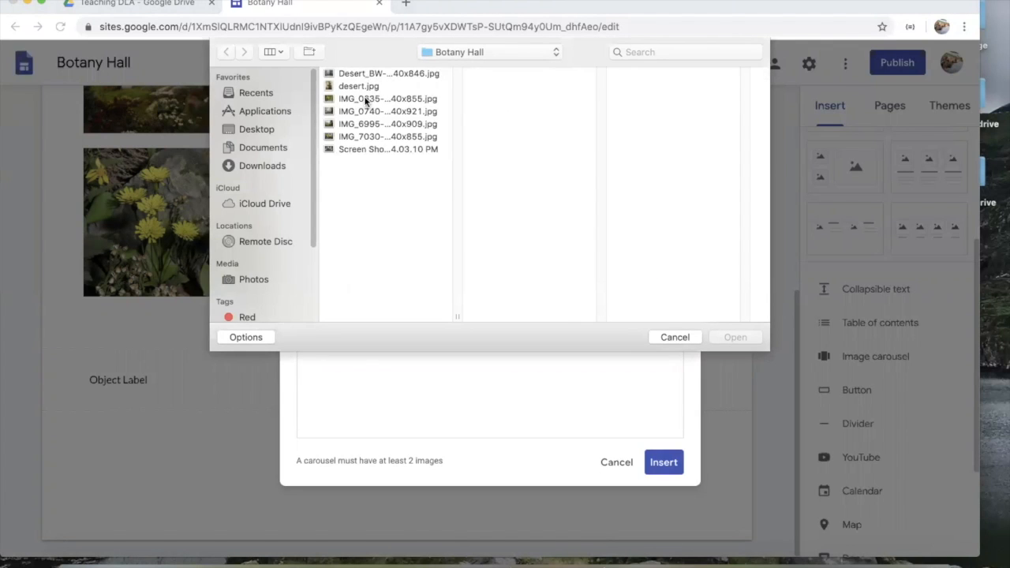
left_click(365, 100)
left_click(360, 83)
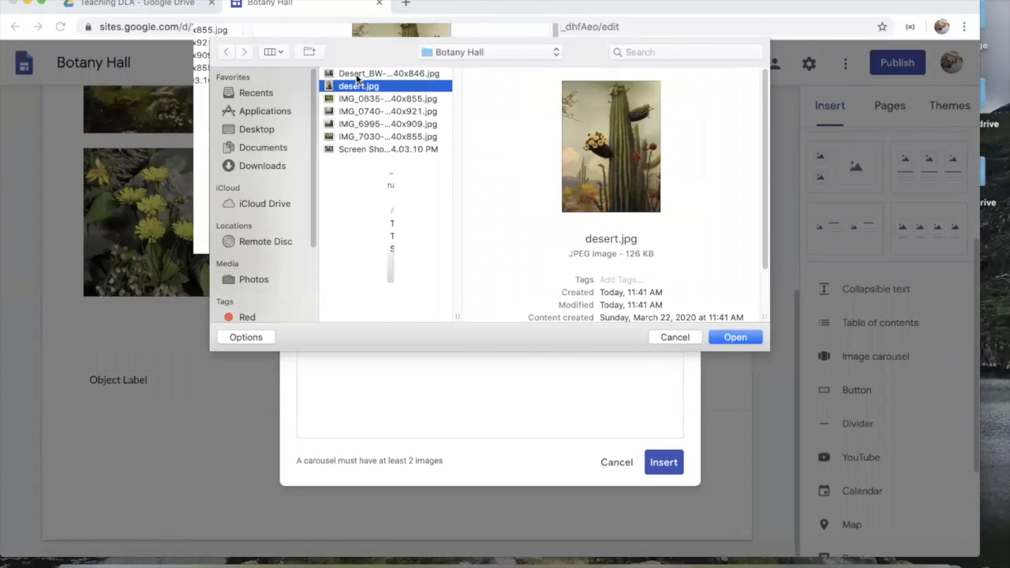
left_click(357, 73)
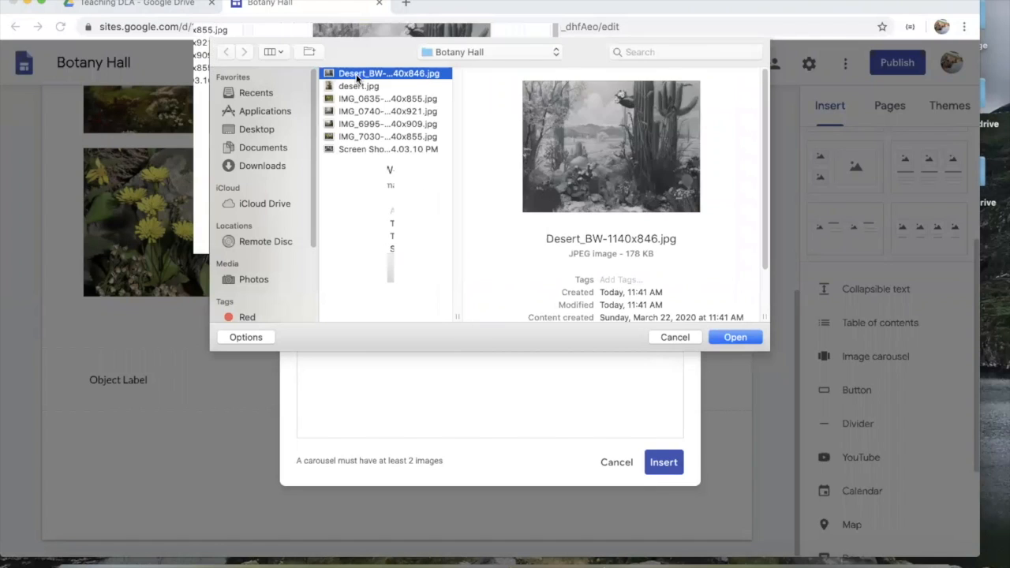
left_click(737, 337)
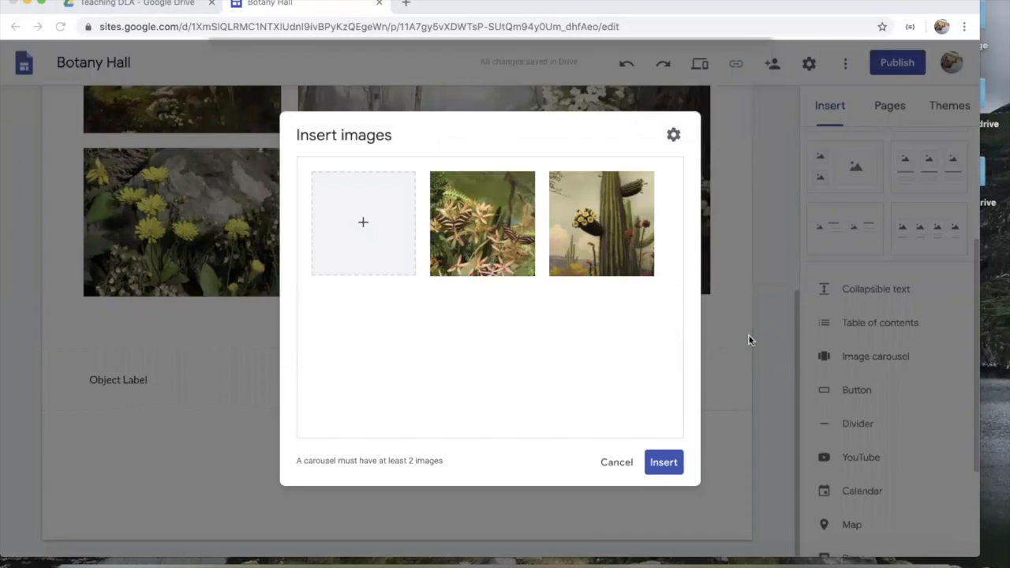
left_click(662, 464)
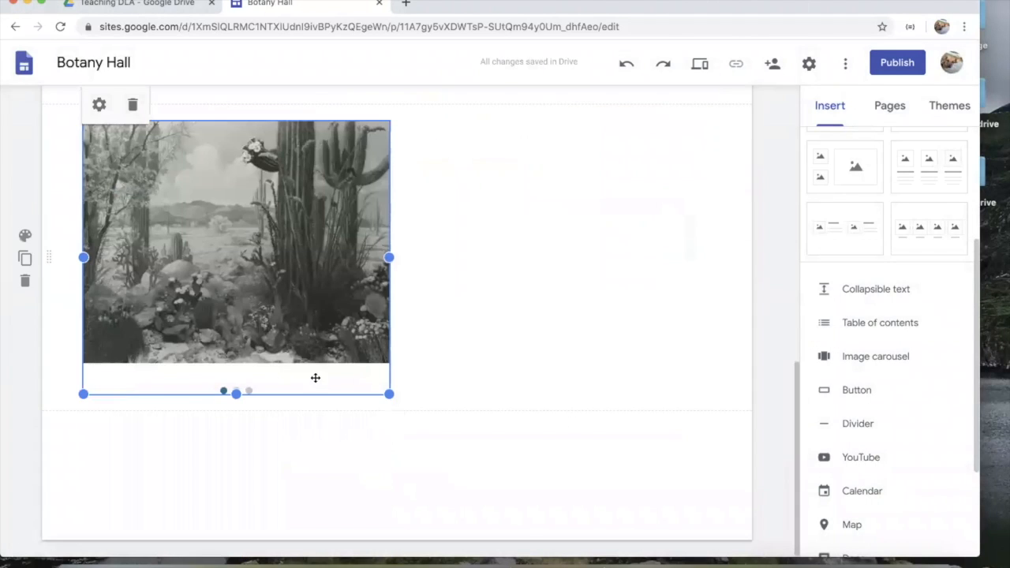
Step: Move the carousel to the centre of the page and resize it
left_click(485, 198)
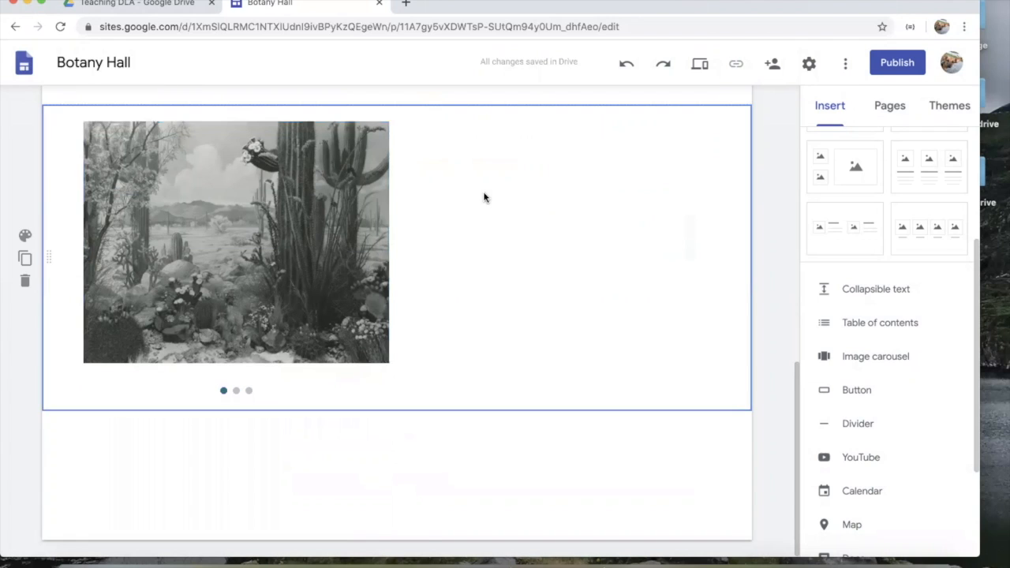
left_click(336, 241)
left_click_drag(325, 228, 412, 215)
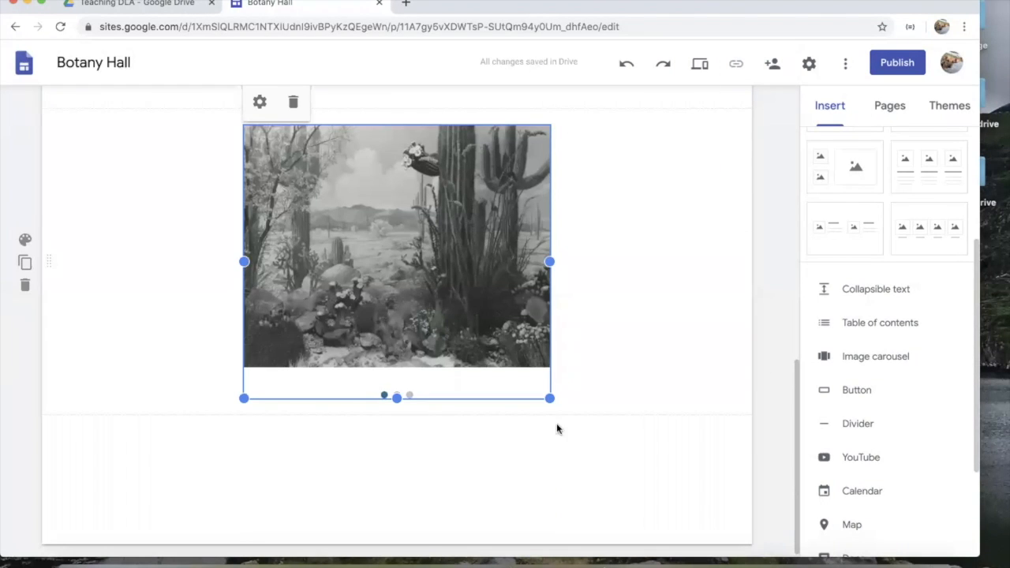
mouse_move(551, 398)
left_mouse_down()
mouse_move(588, 436)
mouse_move(551, 413)
left_mouse_up()
left_click(269, 104)
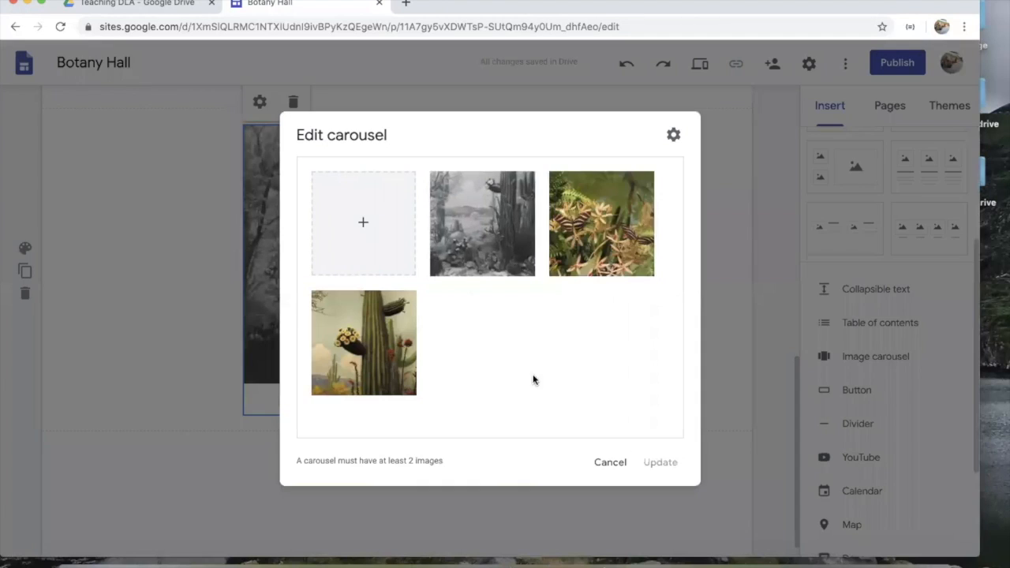
left_click(605, 219)
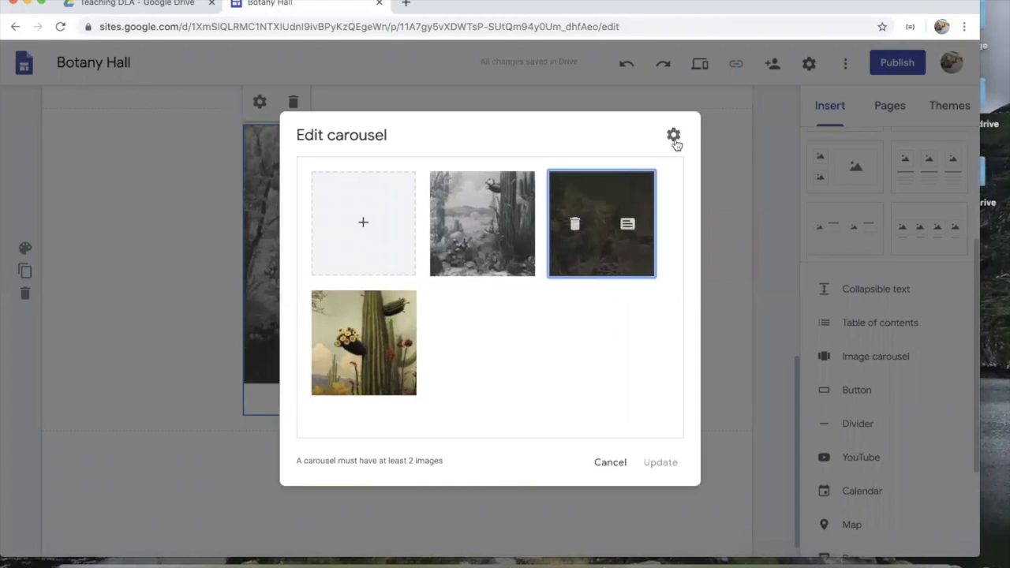
left_click(628, 225)
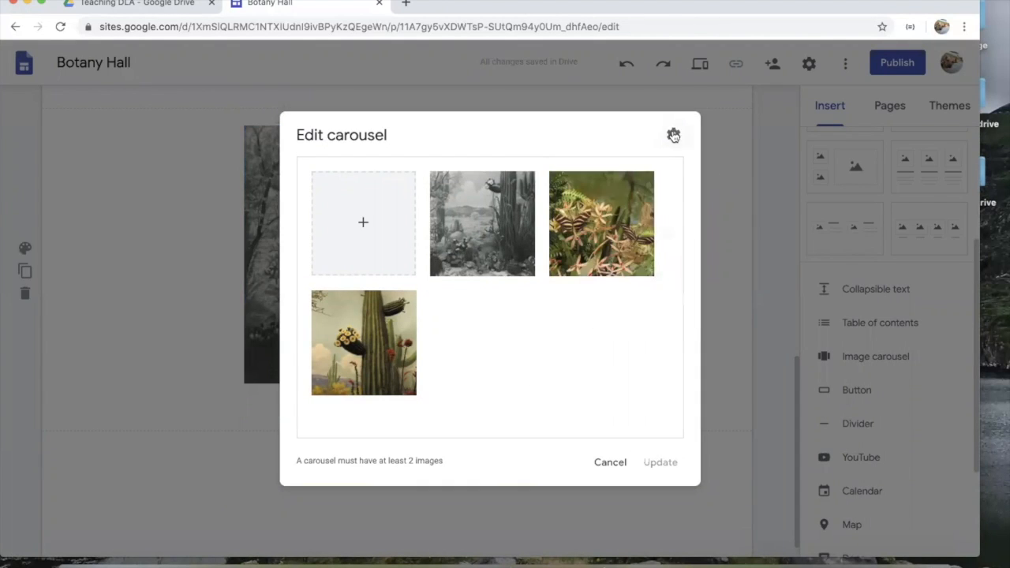
left_click(674, 135)
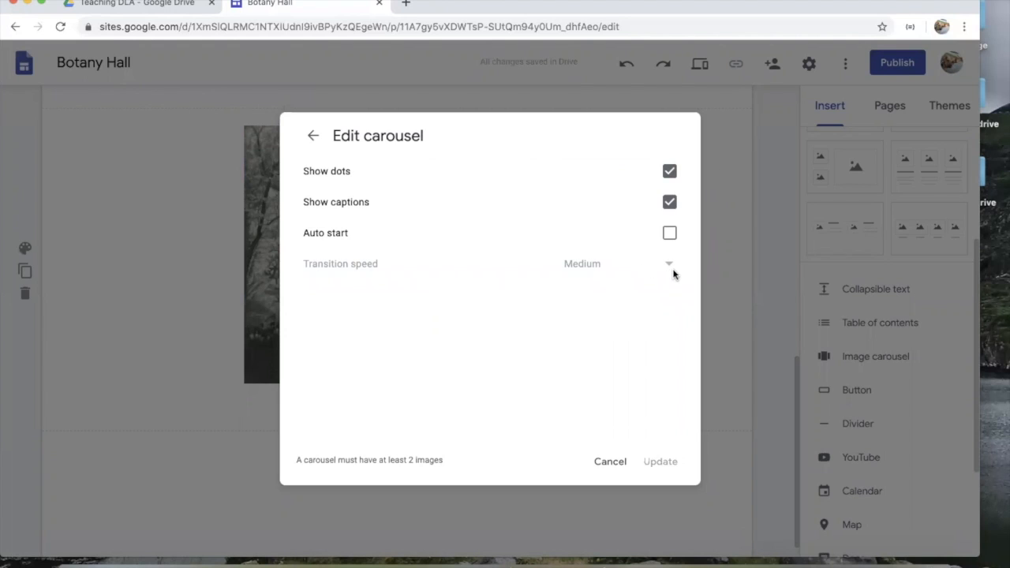
left_click(668, 235)
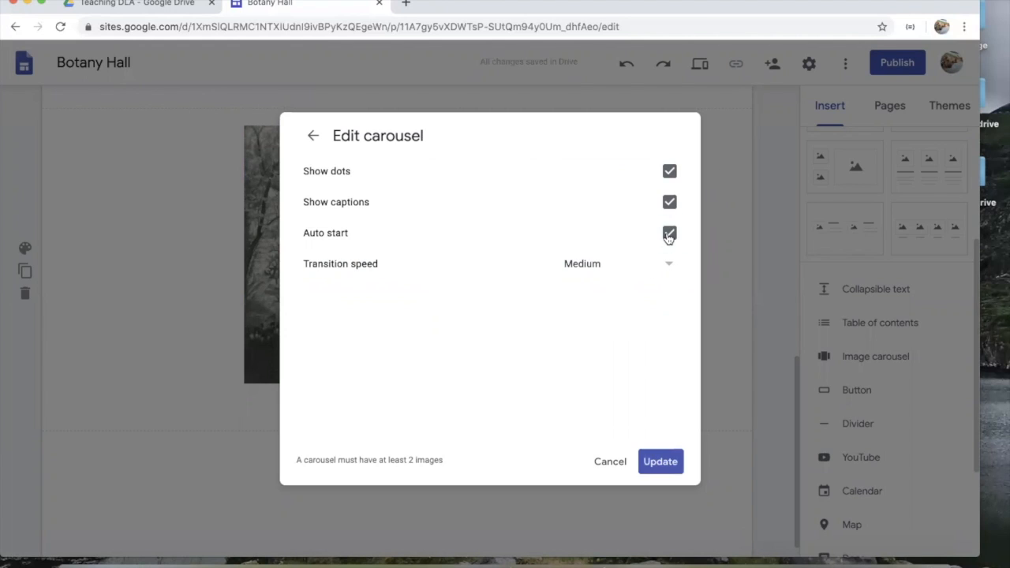
left_click(668, 235)
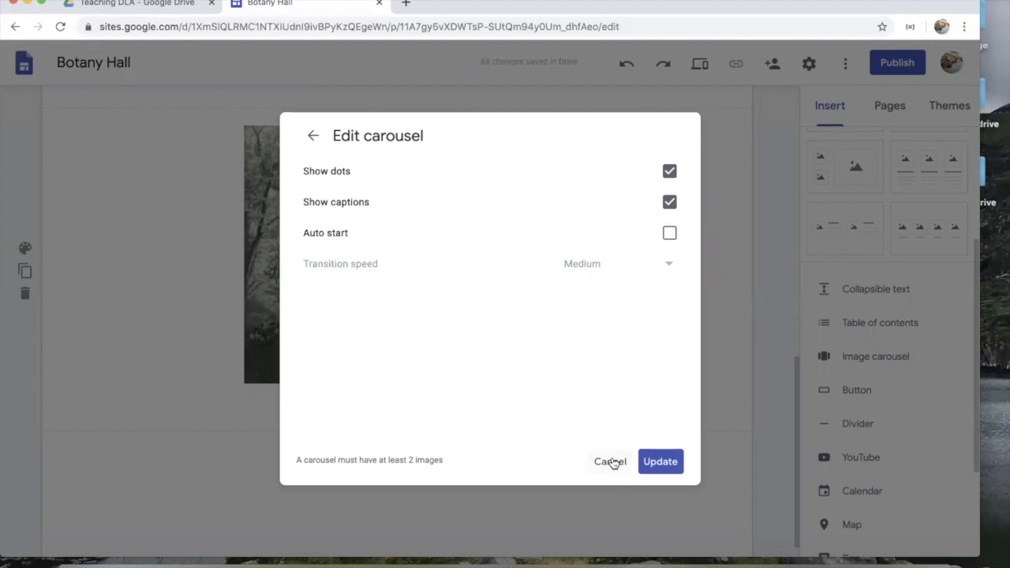
left_click(665, 461)
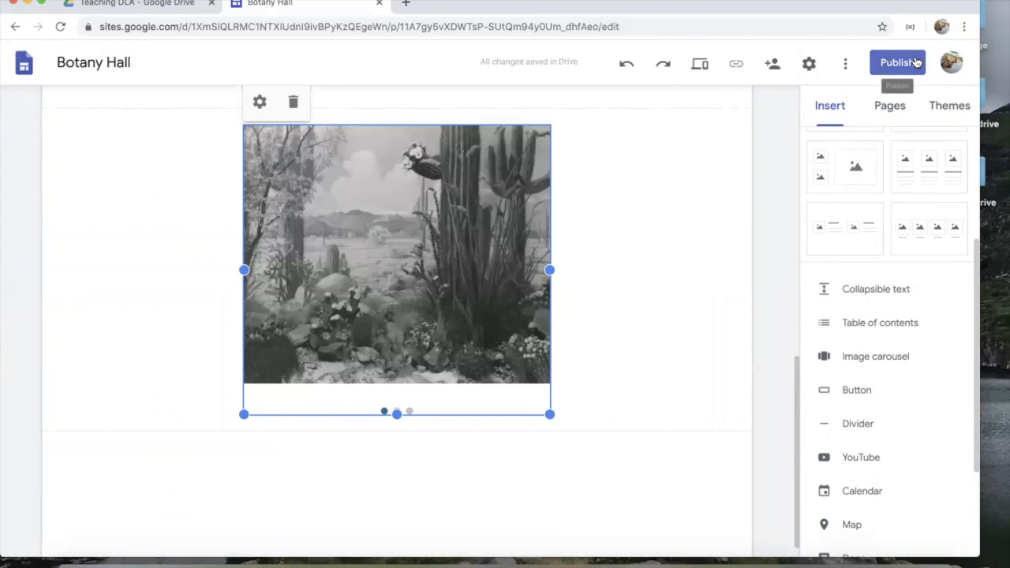
scroll(593, 245, "up", 9)
scroll(594, 246, "down", 9)
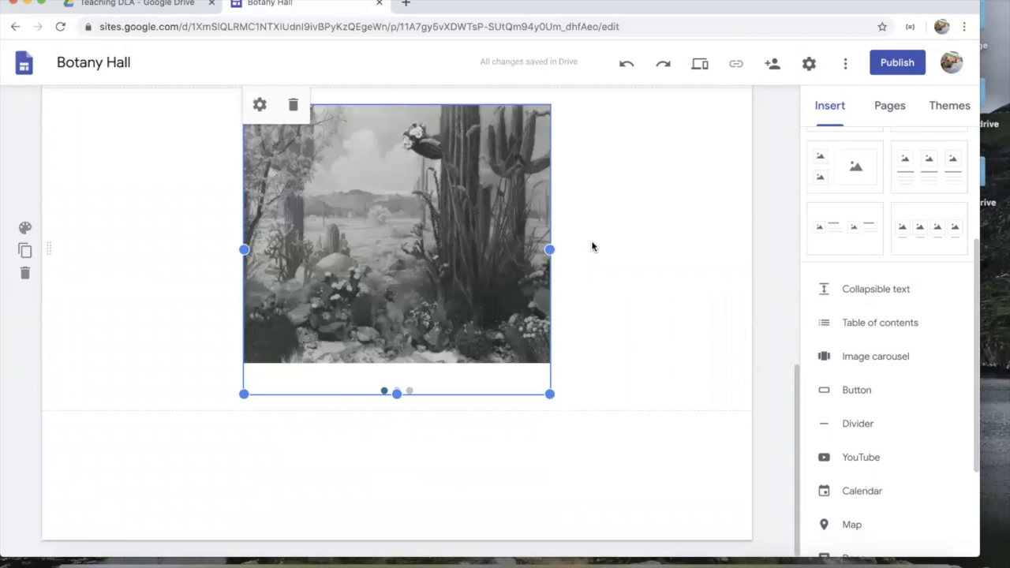
scroll(594, 246, "up", 9)
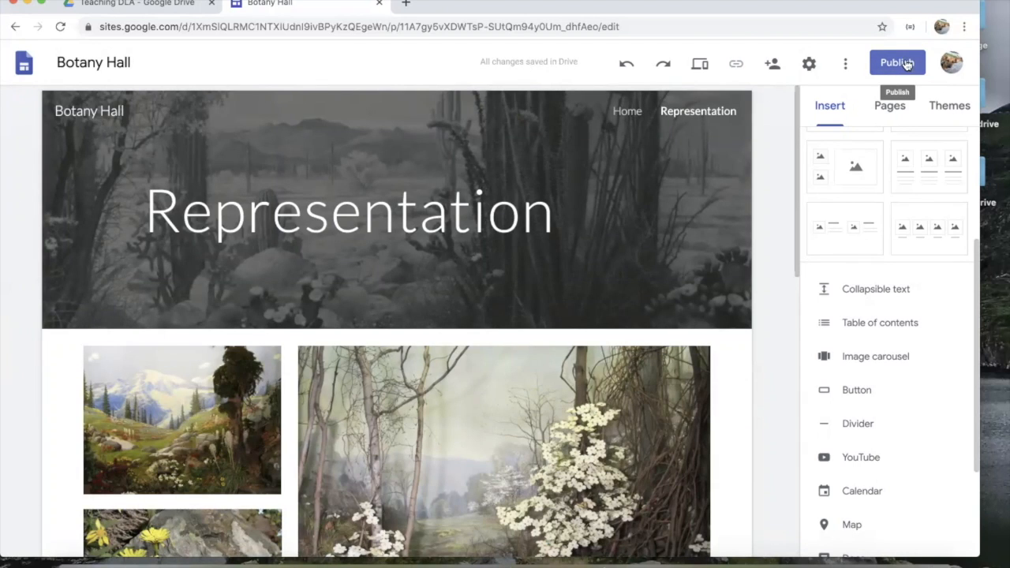
Step: In the sharing settings, add the collaborator's personal Gmail account as a recipient
left_click(773, 67)
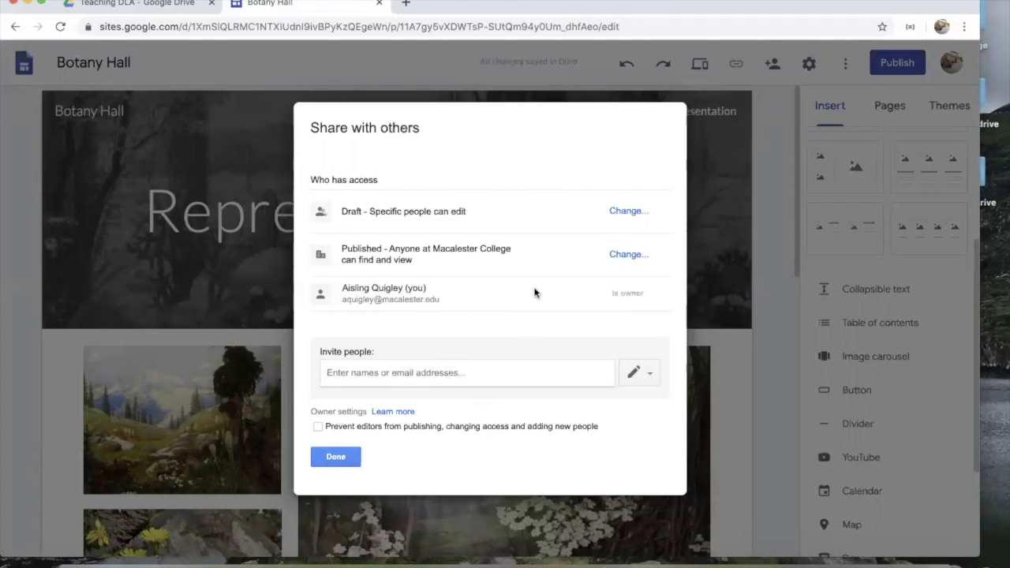
left_click(457, 368)
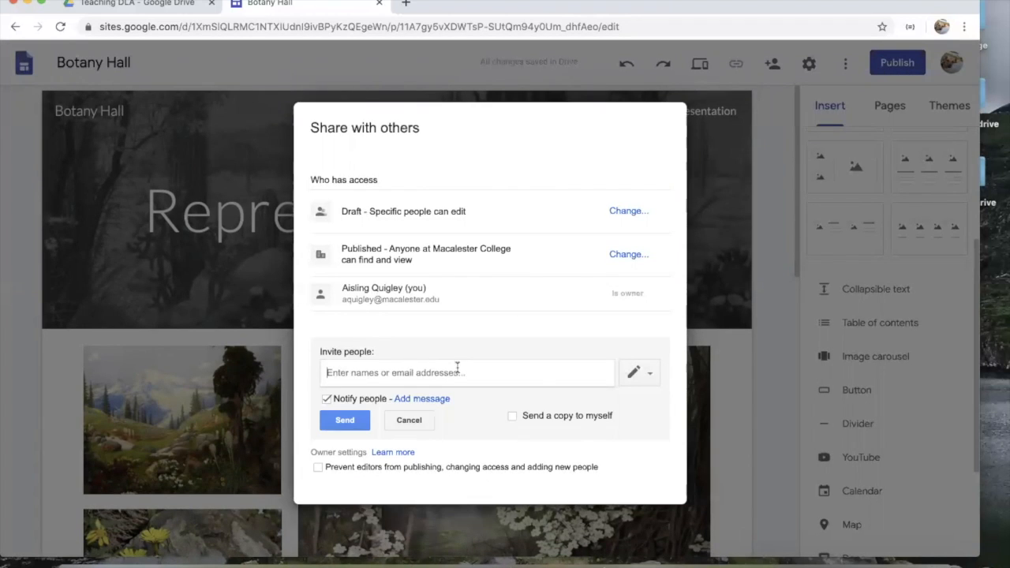
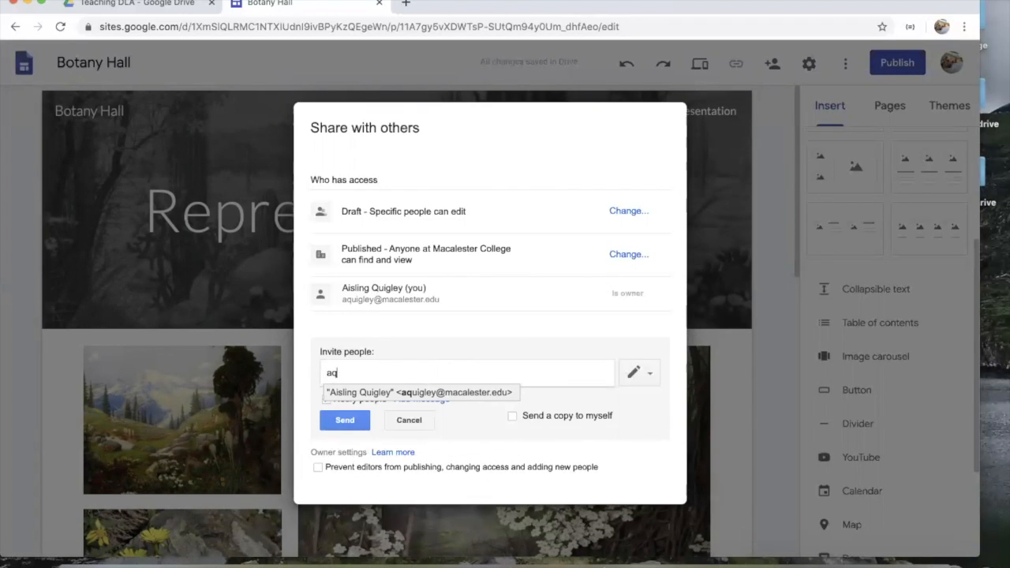
left_click(477, 392)
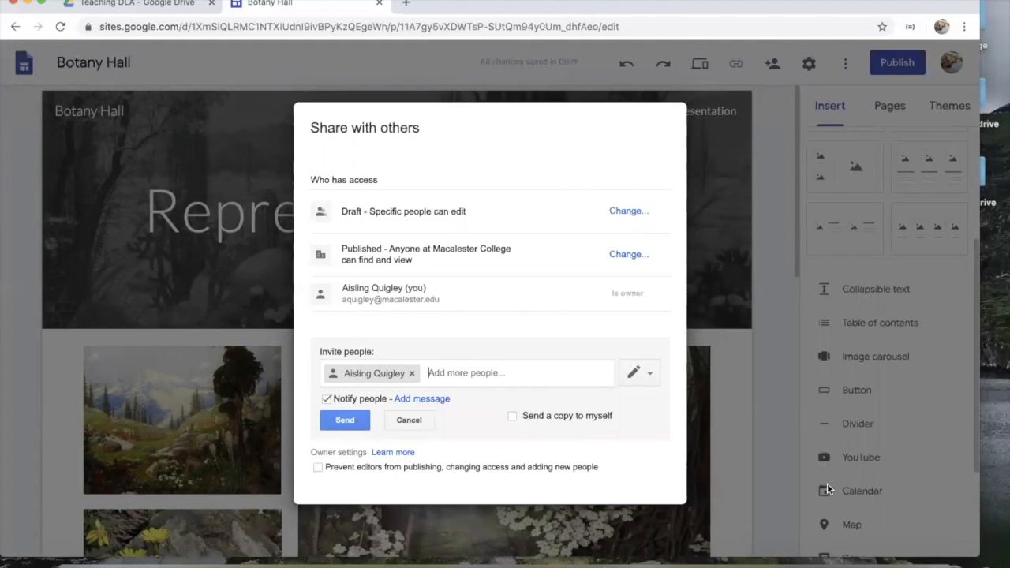
Step: Leave editor permissions unrestricted, send the edit invitation, and confirm sharing outside the organisation
left_click(319, 468)
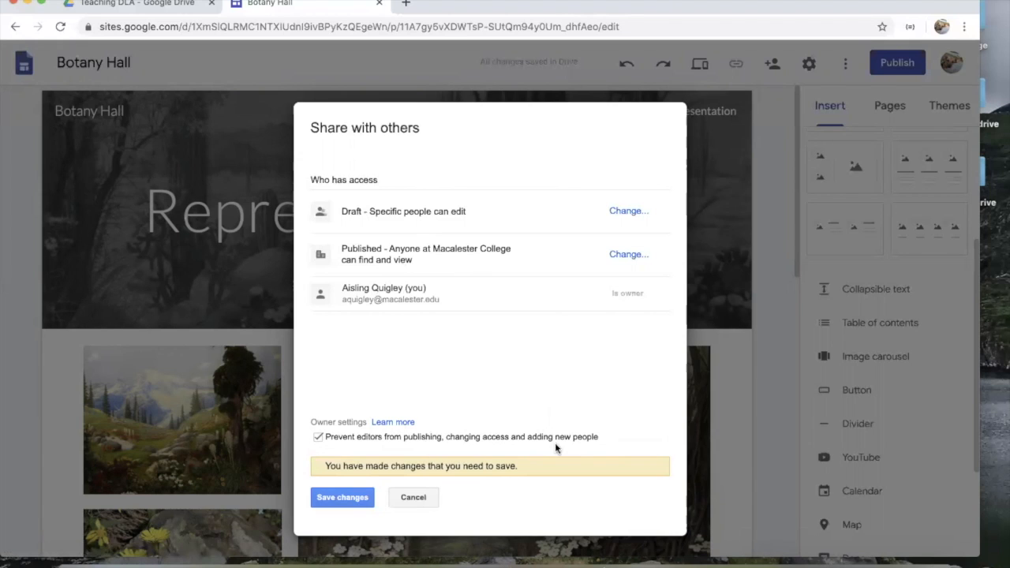
left_click(318, 438)
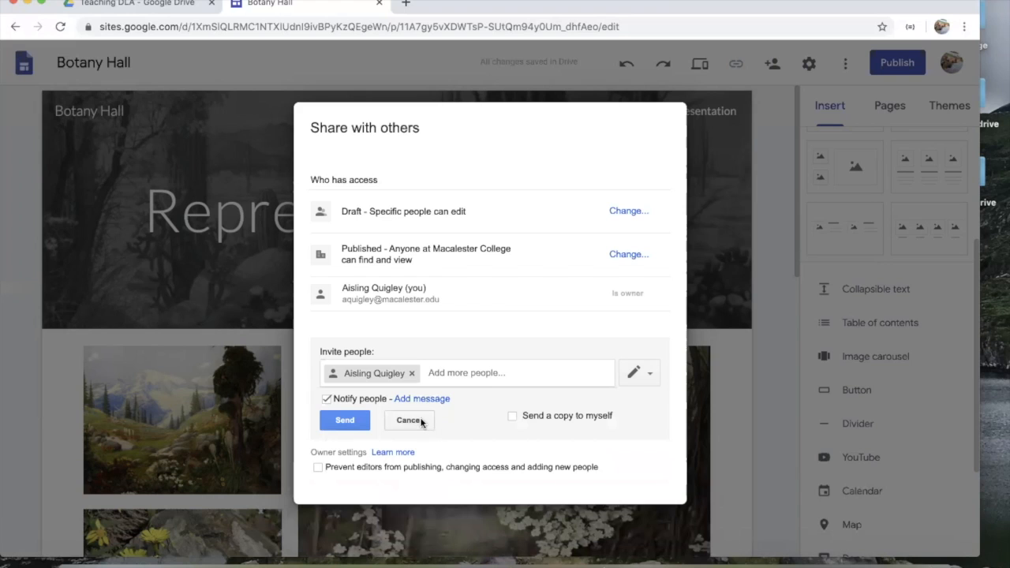
left_click(347, 422)
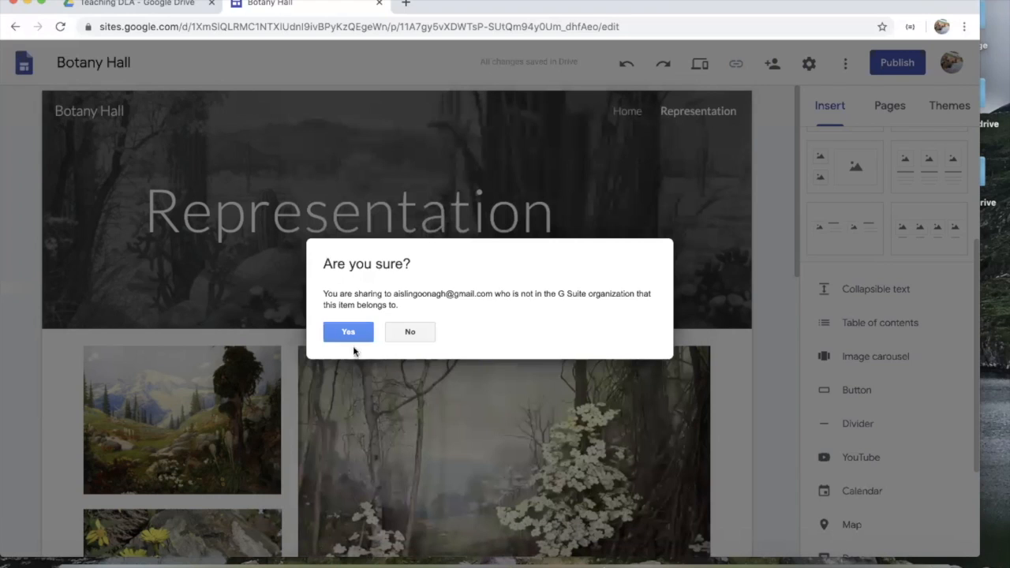
left_click(353, 329)
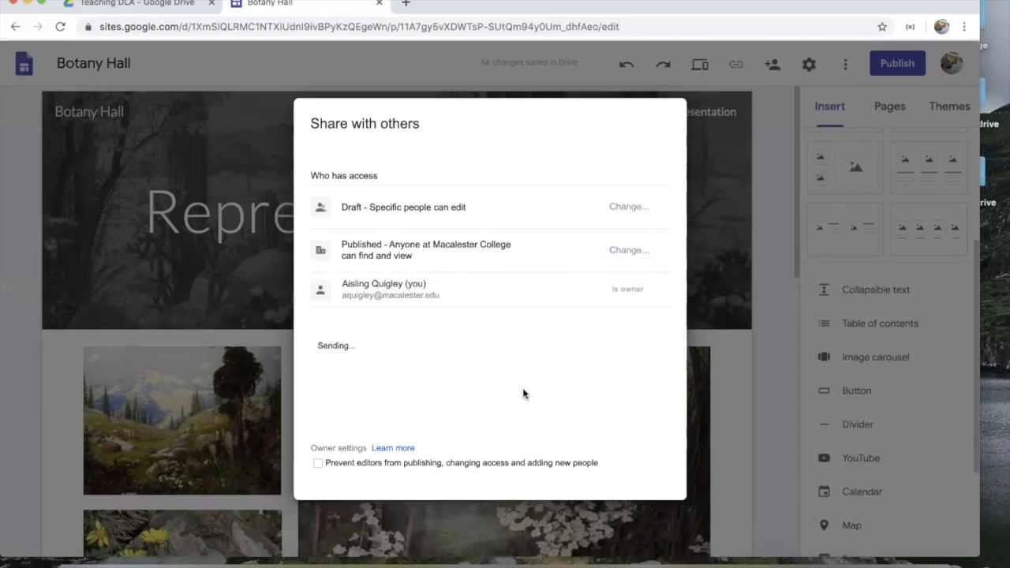
left_click(327, 452)
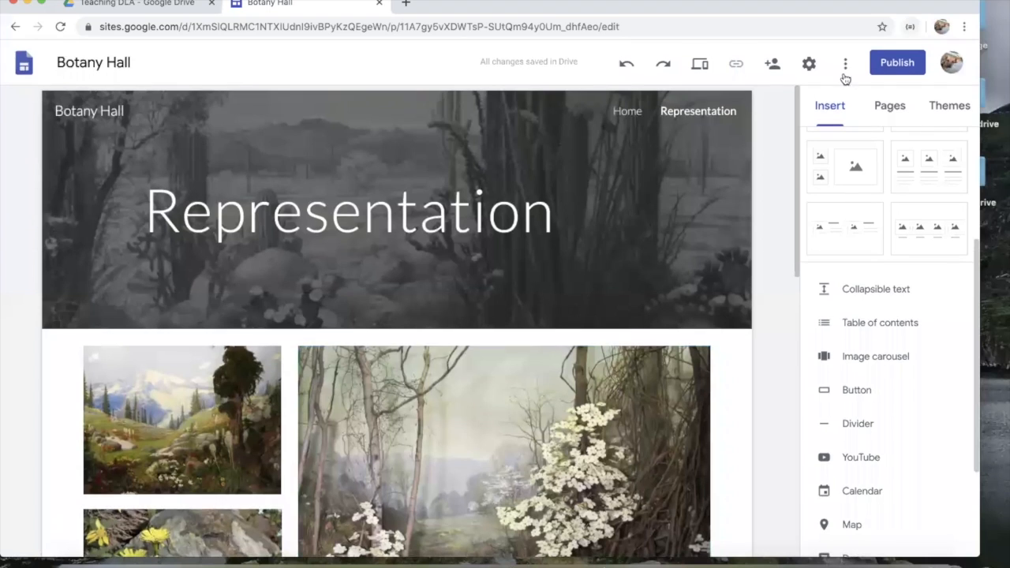
Step: Set the published site's visibility to anyone at Macalester College and publish it at the botanyhall address
left_click(907, 70)
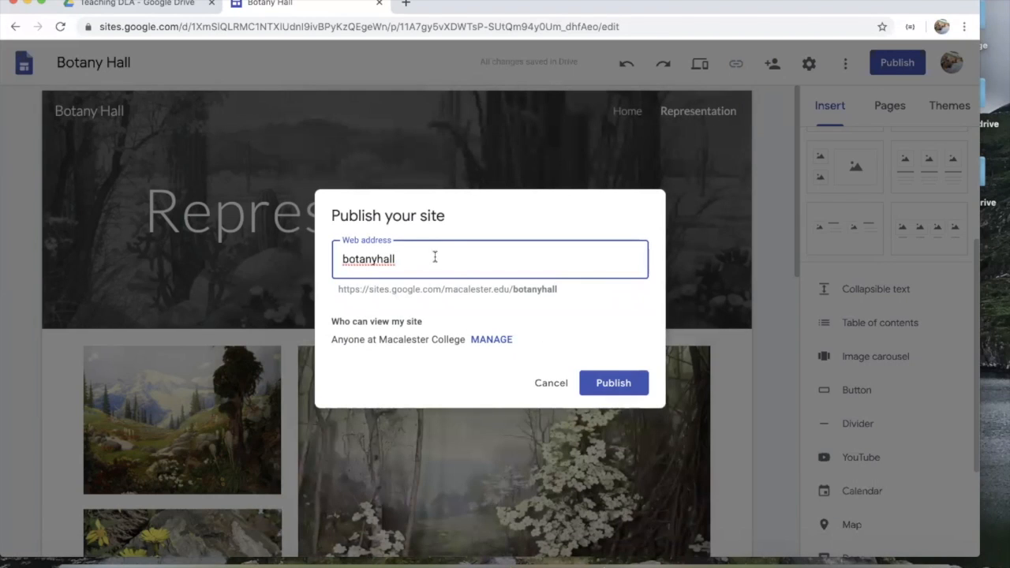
left_click(494, 341)
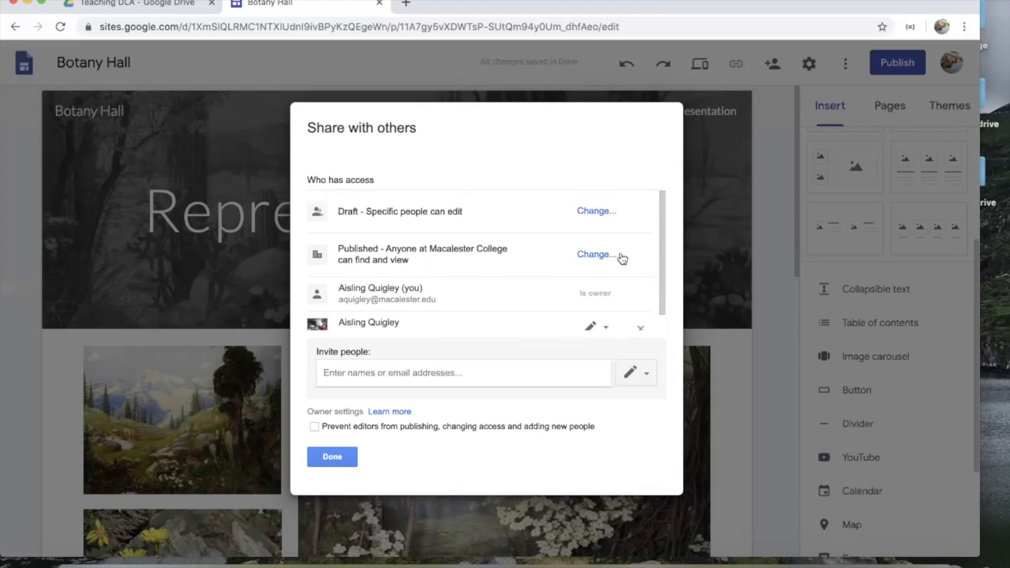
left_click(594, 257)
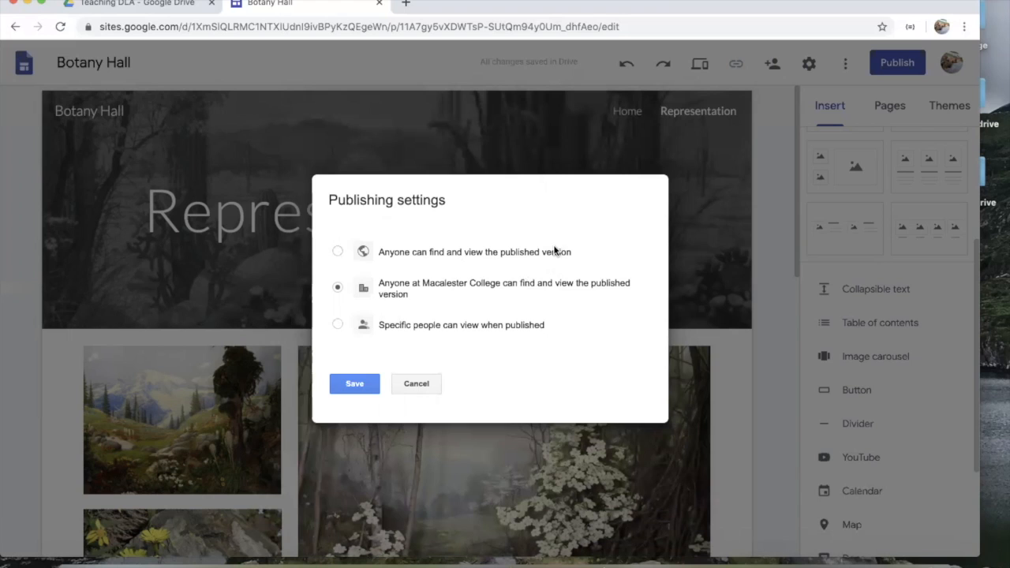
left_click(337, 325)
left_click(359, 391)
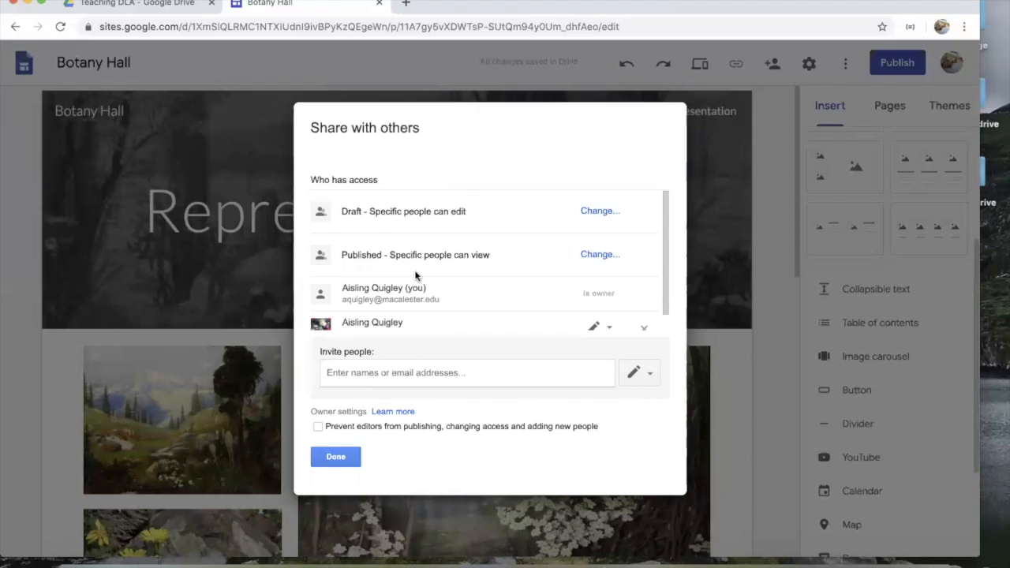
scroll(416, 274, "down", 1)
left_click(598, 238)
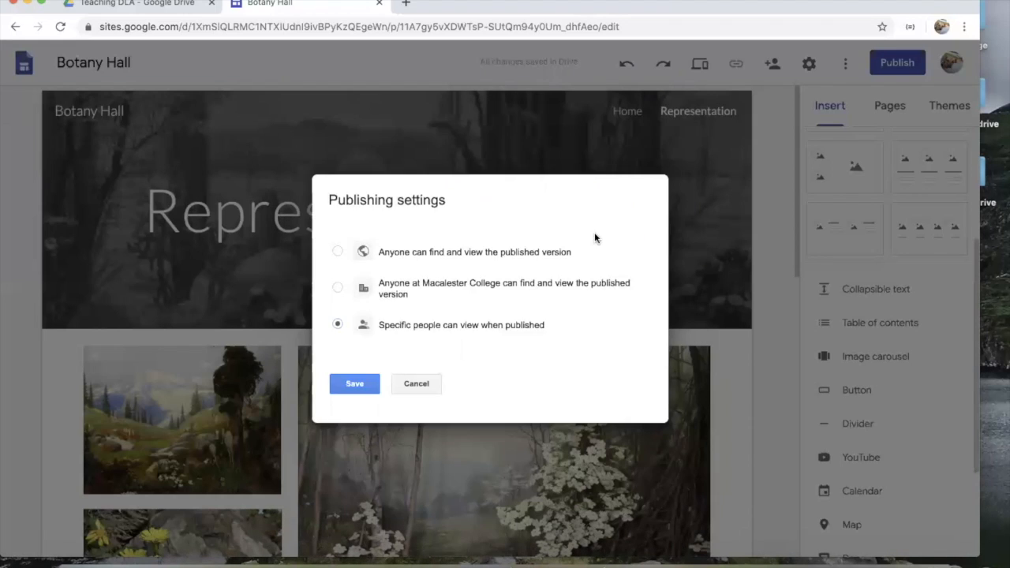
left_click(355, 386)
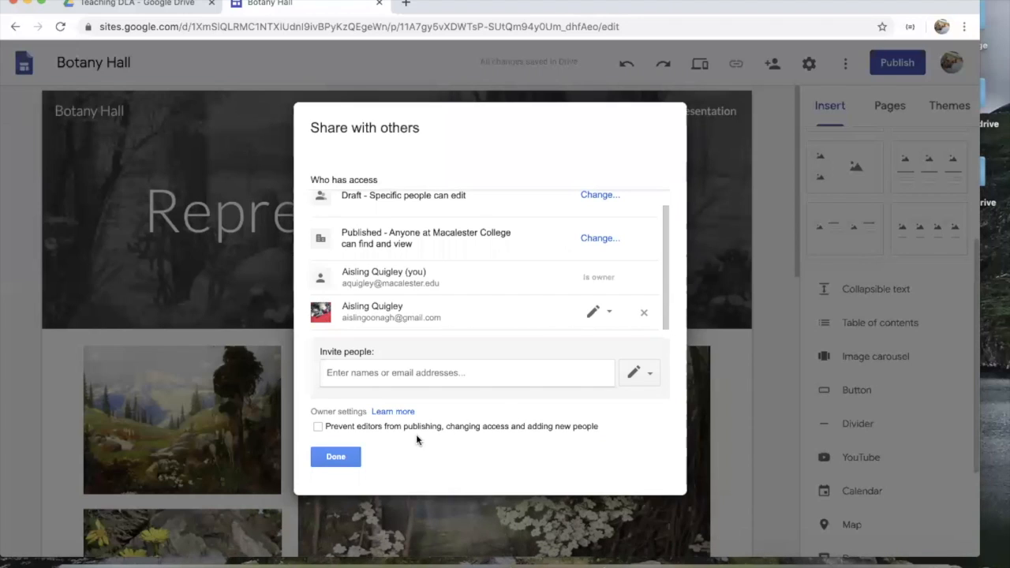
left_click(328, 462)
left_click(615, 383)
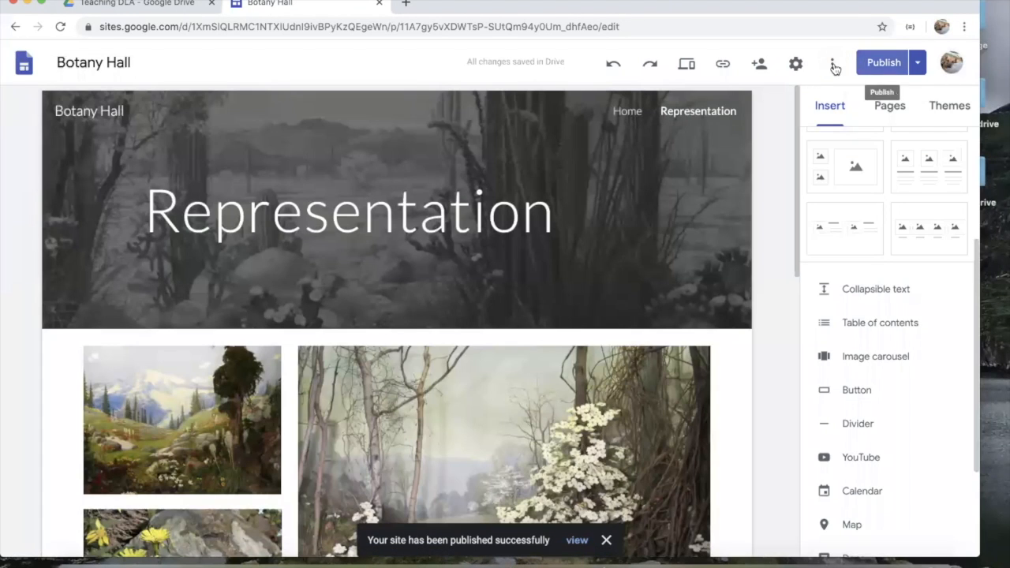
left_click(918, 65)
Step: Open the published site in a new tab and scroll down the live Representation page
left_click(871, 137)
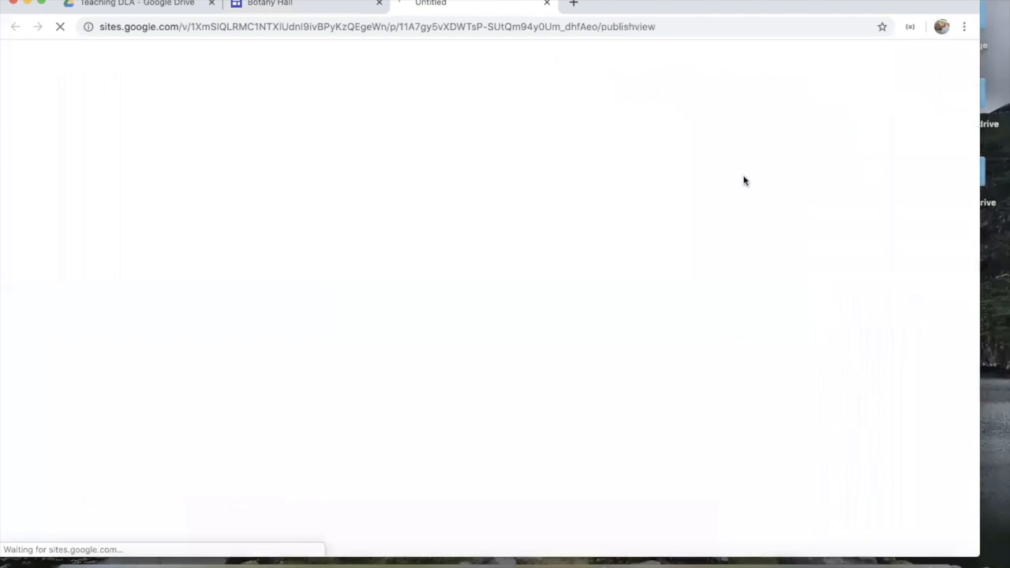
scroll(569, 388, "down", 5)
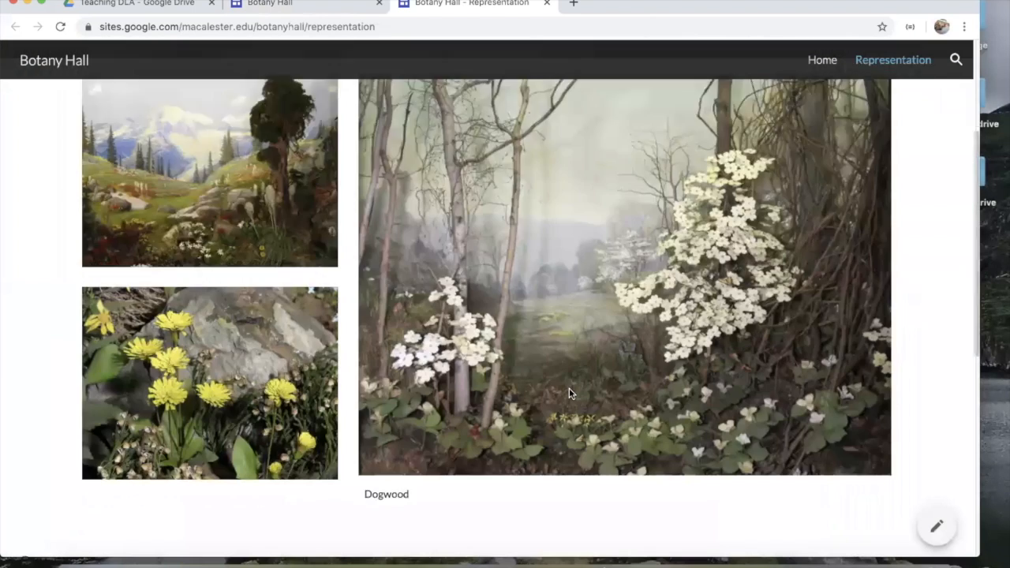
scroll(569, 388, "down", 3)
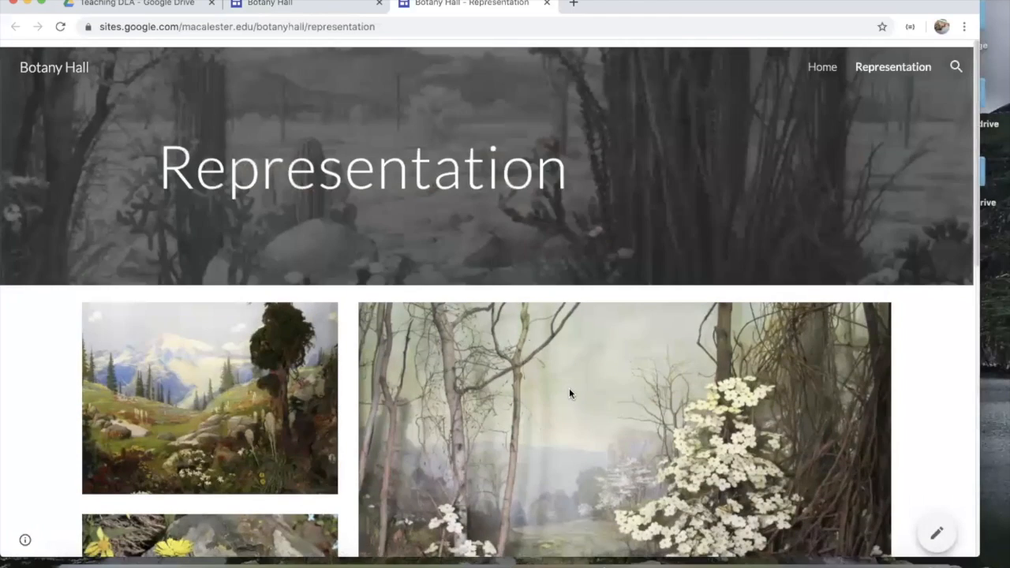
scroll(569, 392, "down", 10)
Step: Advance the carousel to the cactus image, then go back to the orchid and butterfly image
left_click(664, 333)
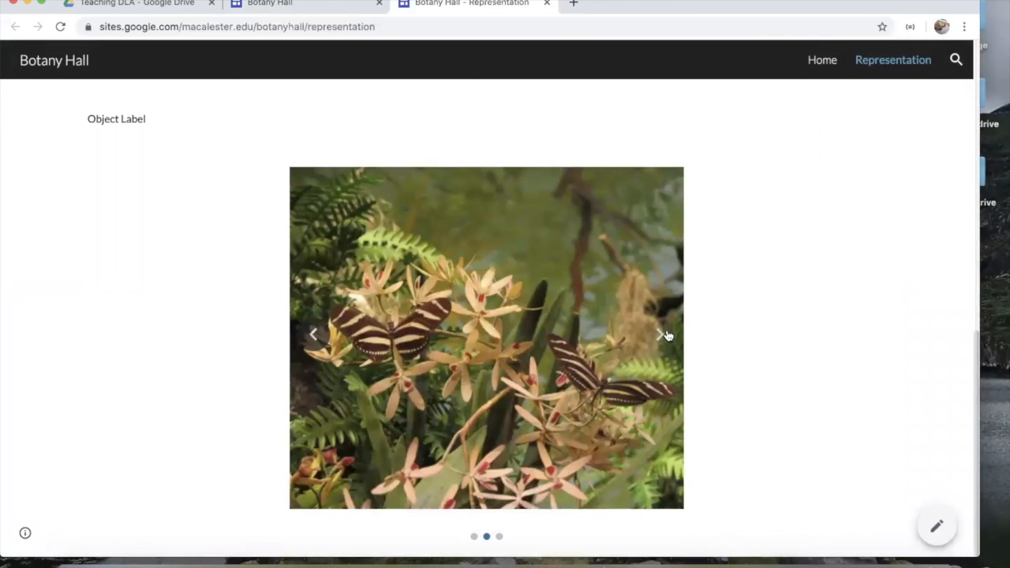
left_click(663, 337)
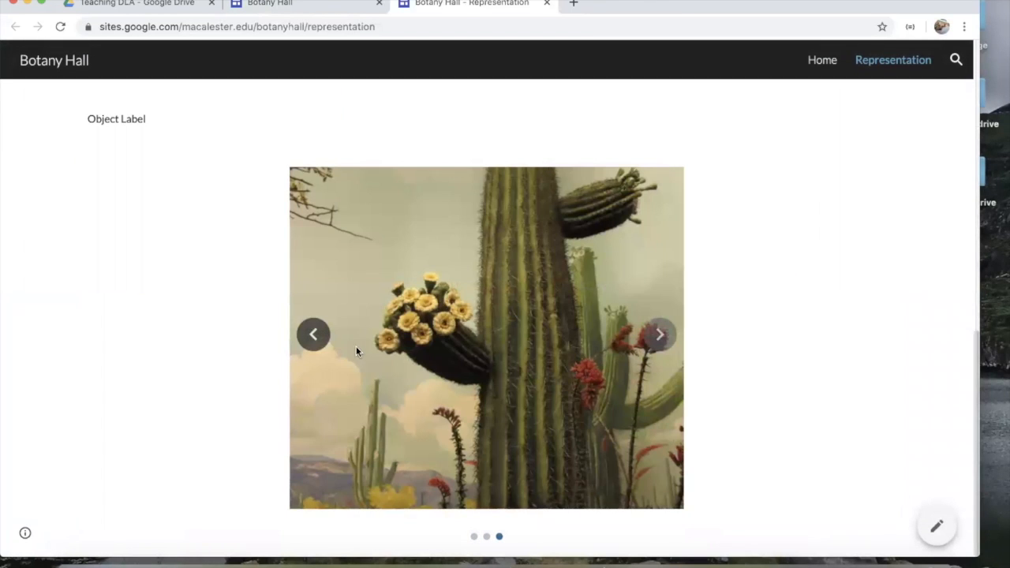
left_click(321, 344)
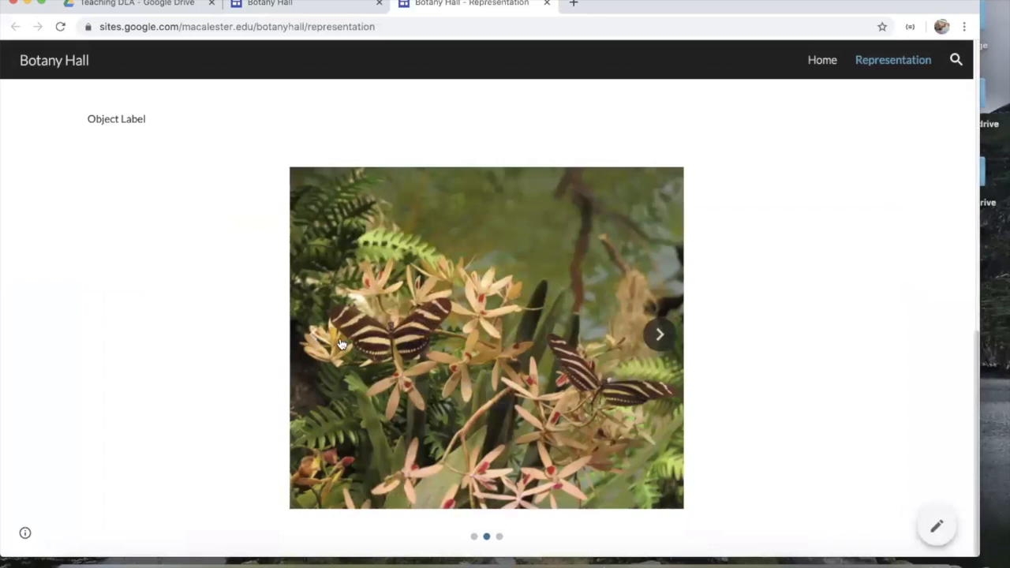
scroll(332, 341, "up", 10)
scroll(816, 198, "down", 10)
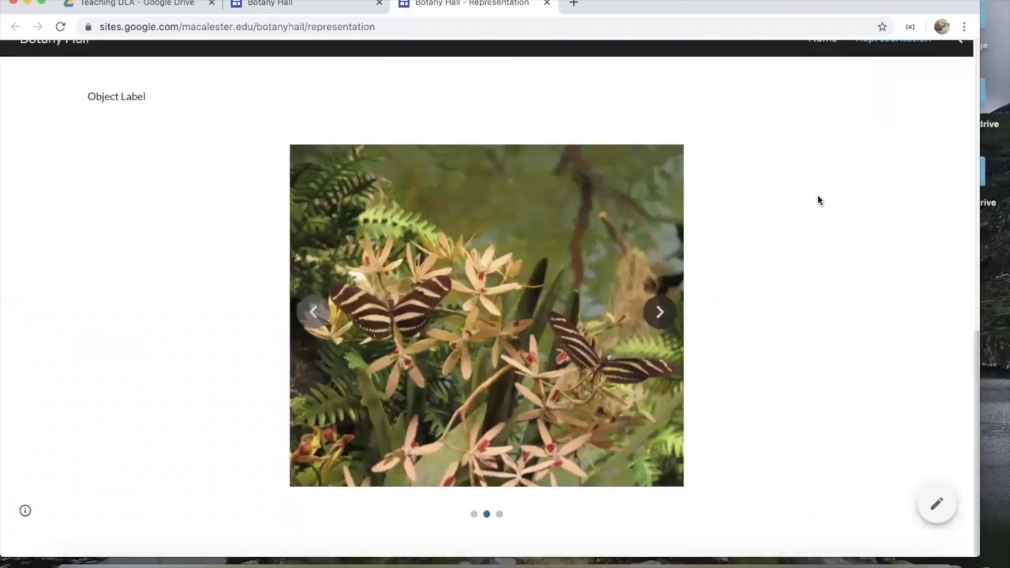
scroll(711, 269, "up", 1)
scroll(656, 334, "up", 9)
left_click(821, 61)
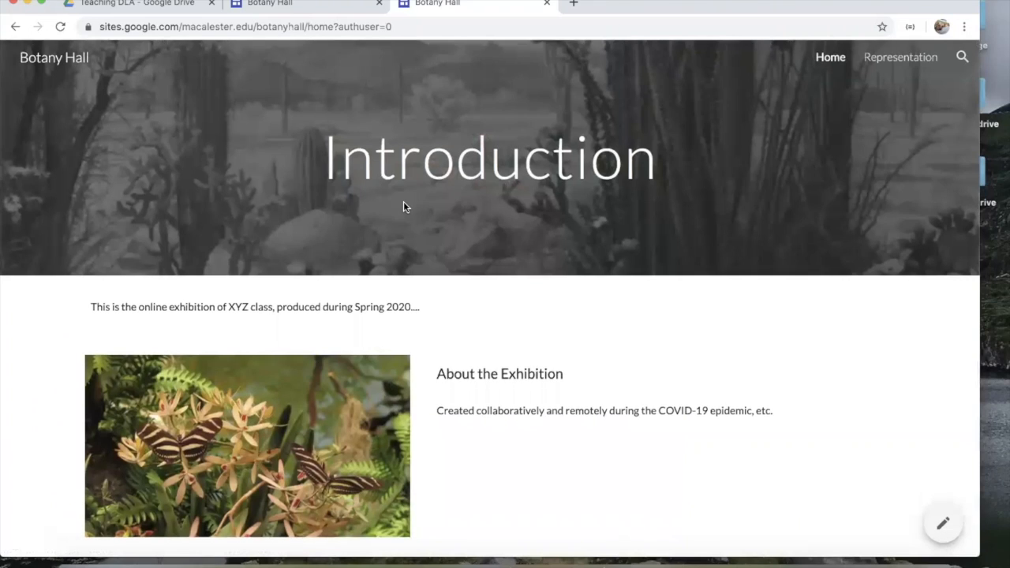
Step: Preview the live Home page in a narrow window, toggle its navigation drawer, then restore the window size
left_click_drag(977, 552, 489, 511)
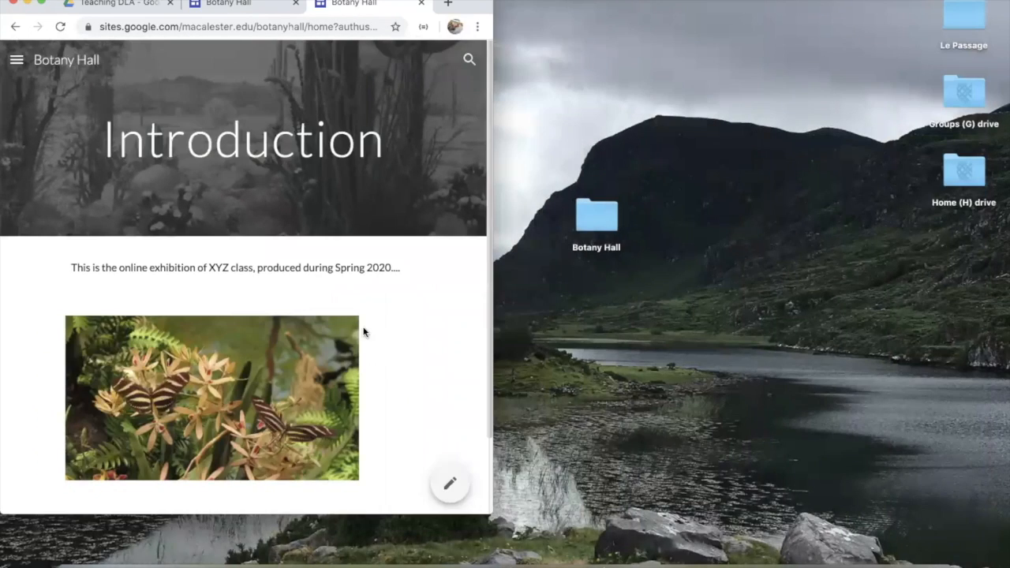
scroll(363, 332, "down", 3)
left_click(17, 60)
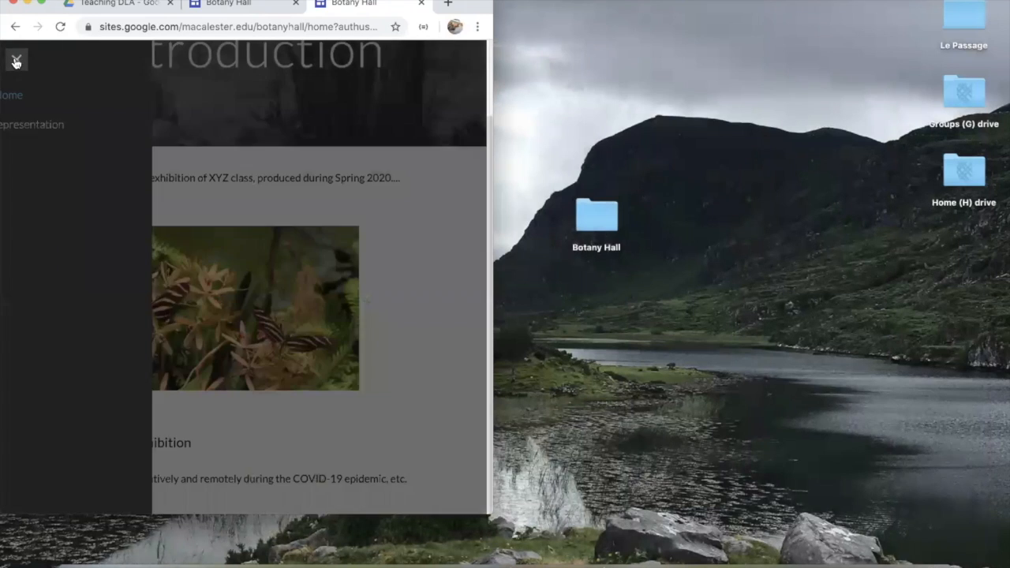
left_click(16, 60)
left_click_drag(490, 509, 945, 564)
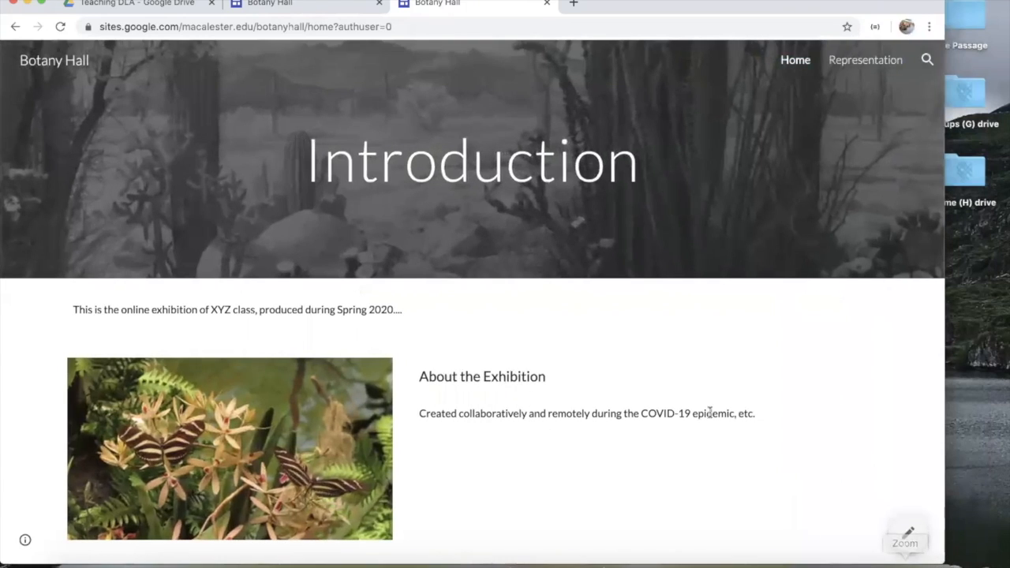
left_click(331, 4)
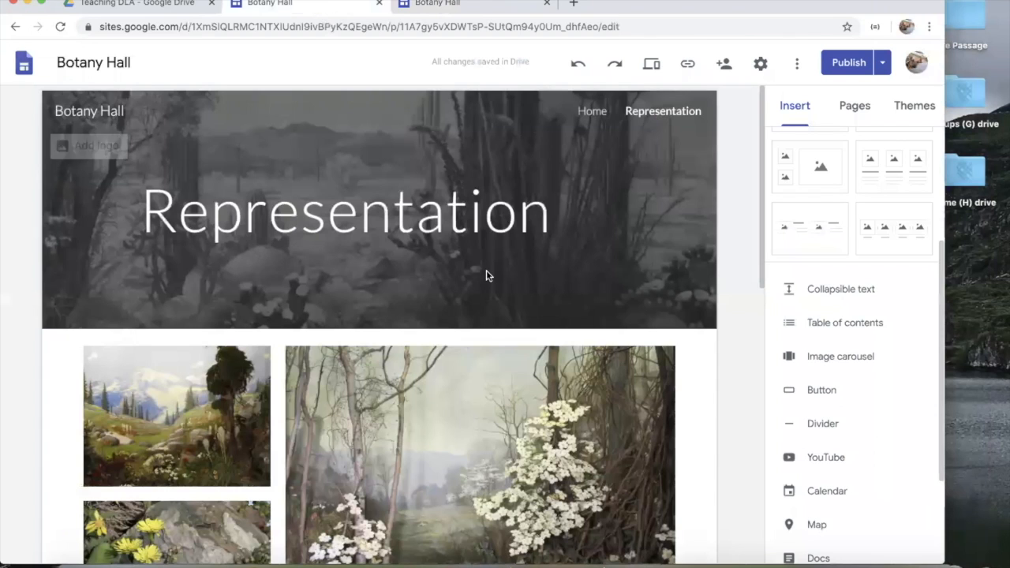
Step: Delete the image carousel section and the Object Label section from the Representation page
scroll(486, 274, "down", 10)
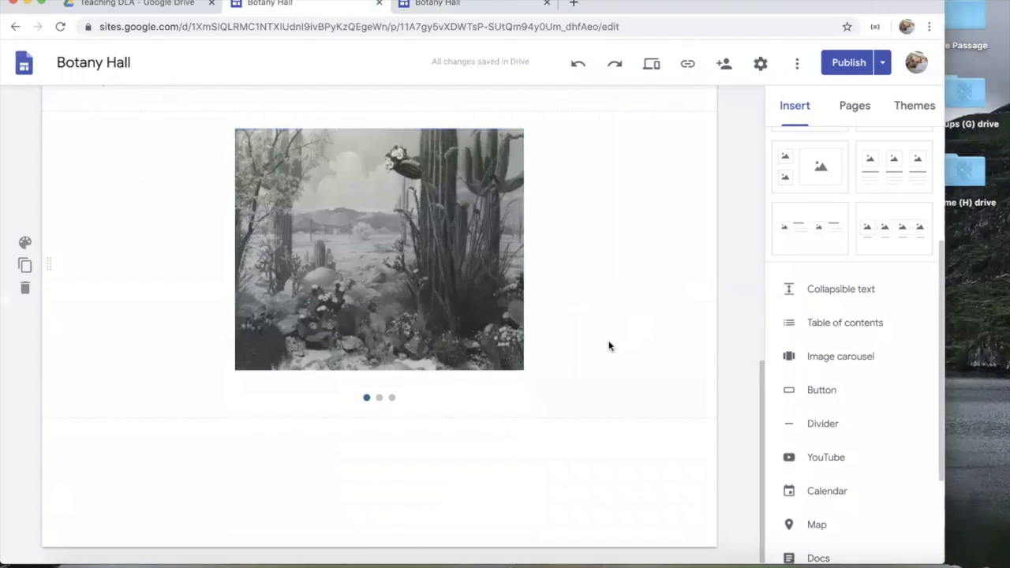
left_click(585, 366)
scroll(584, 273, "up", 1)
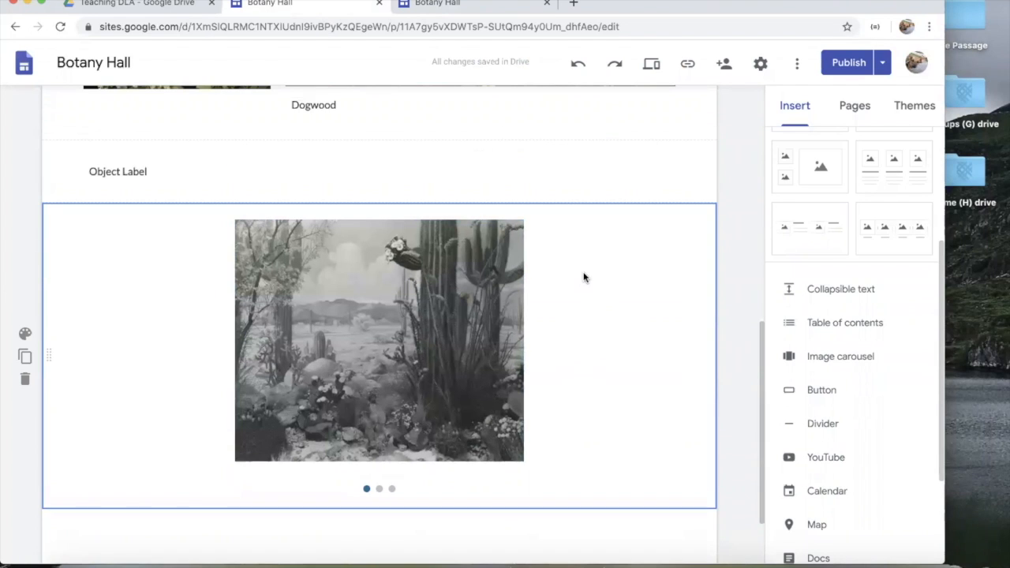
left_click(25, 380)
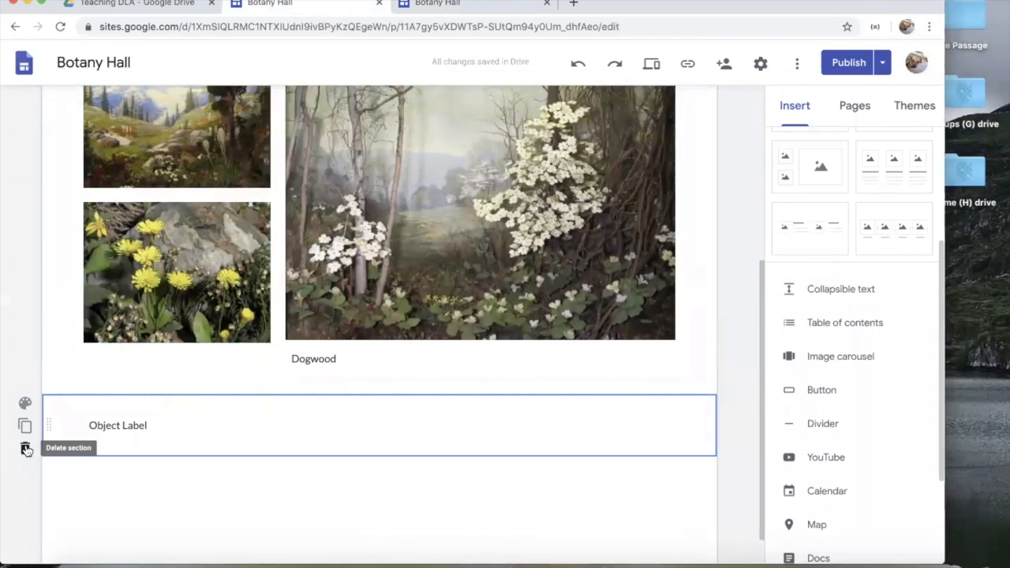
left_click(25, 447)
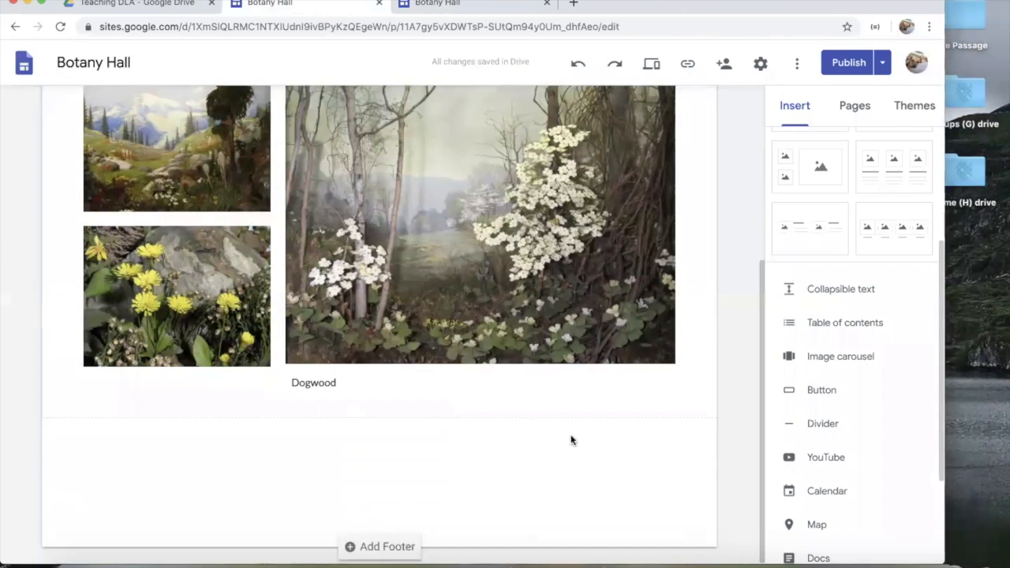
Step: Embed the Botany Hall Slides presentation, centre it in the section, and review changes before publishing
scroll(904, 457, "down", 2)
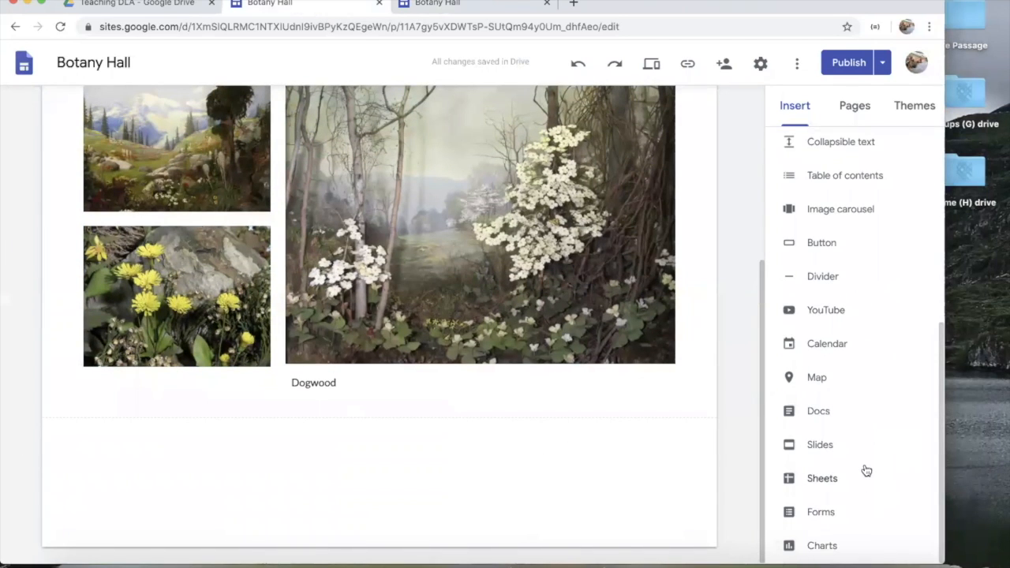
left_click(844, 449)
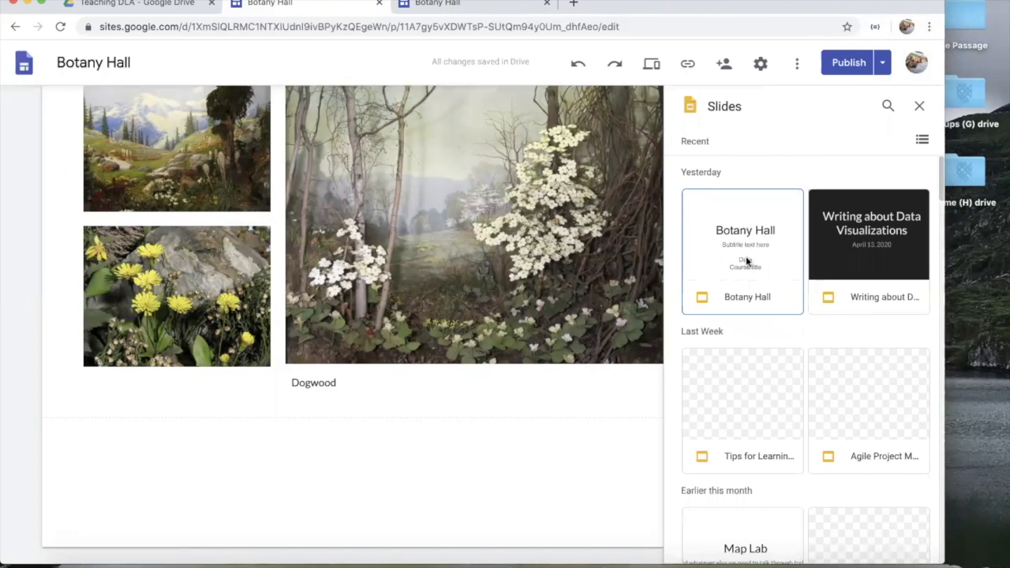
left_click(746, 261)
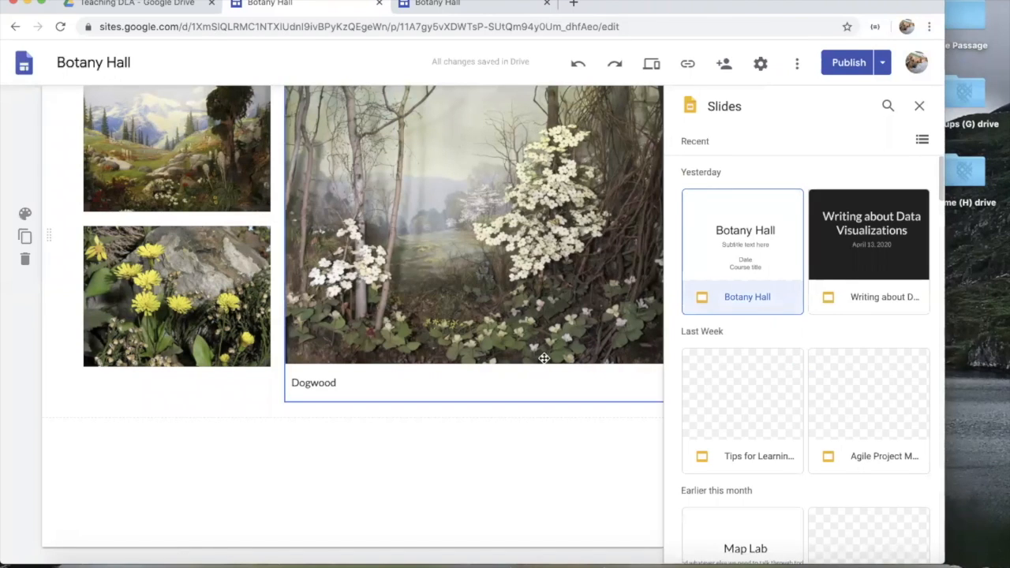
left_click(777, 228)
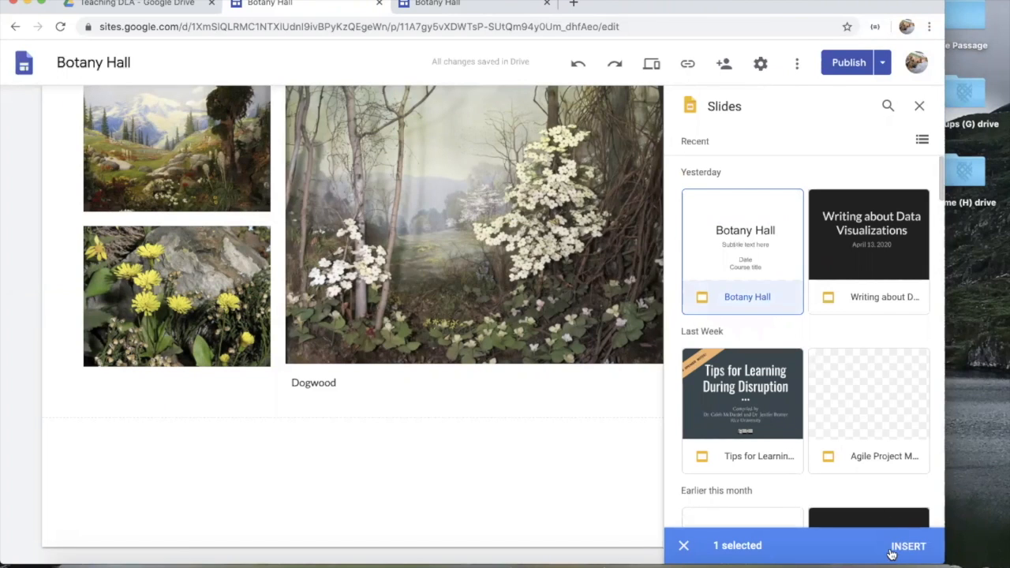
left_click(909, 546)
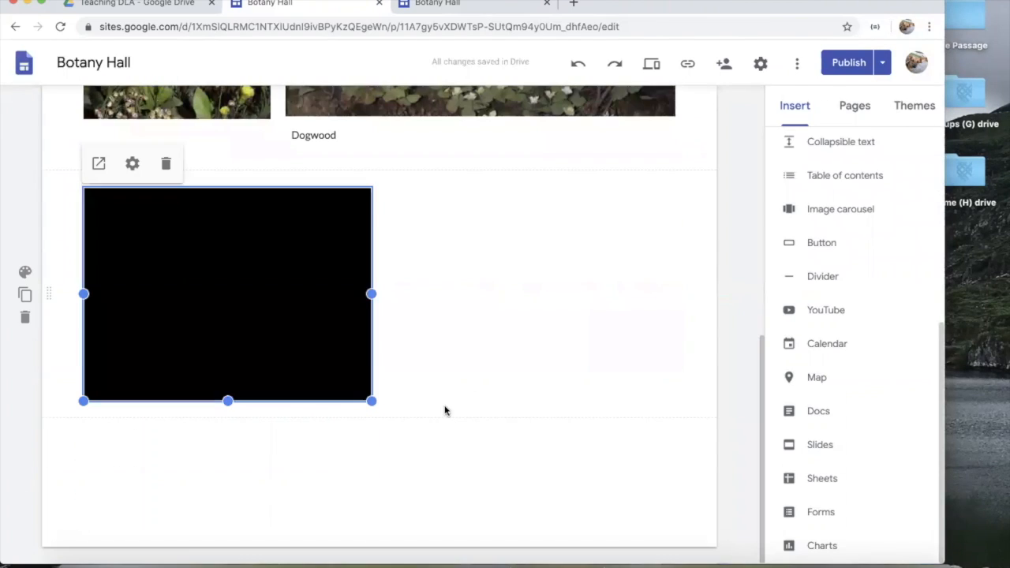
left_click_drag(353, 292, 427, 391)
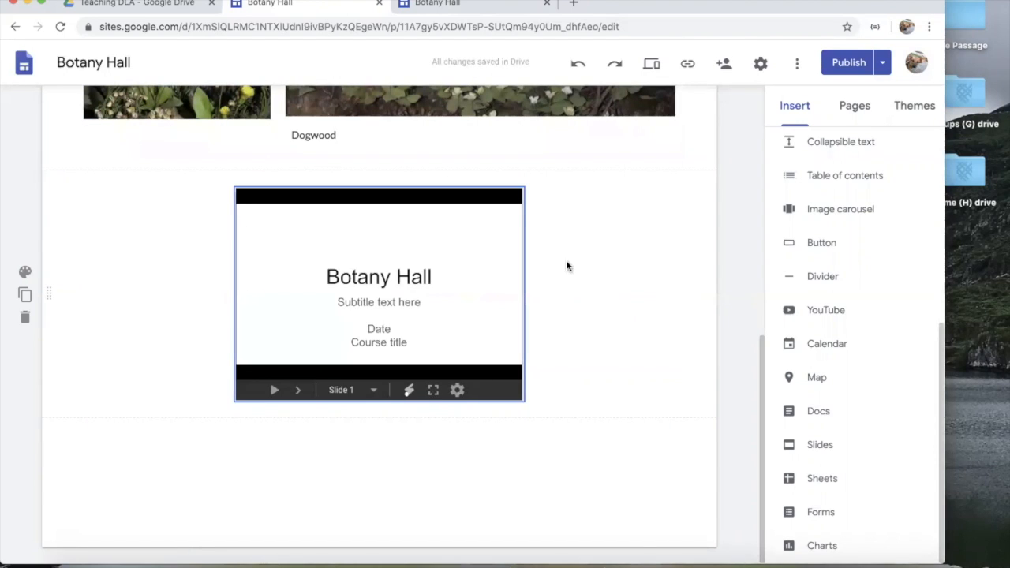
left_click(848, 63)
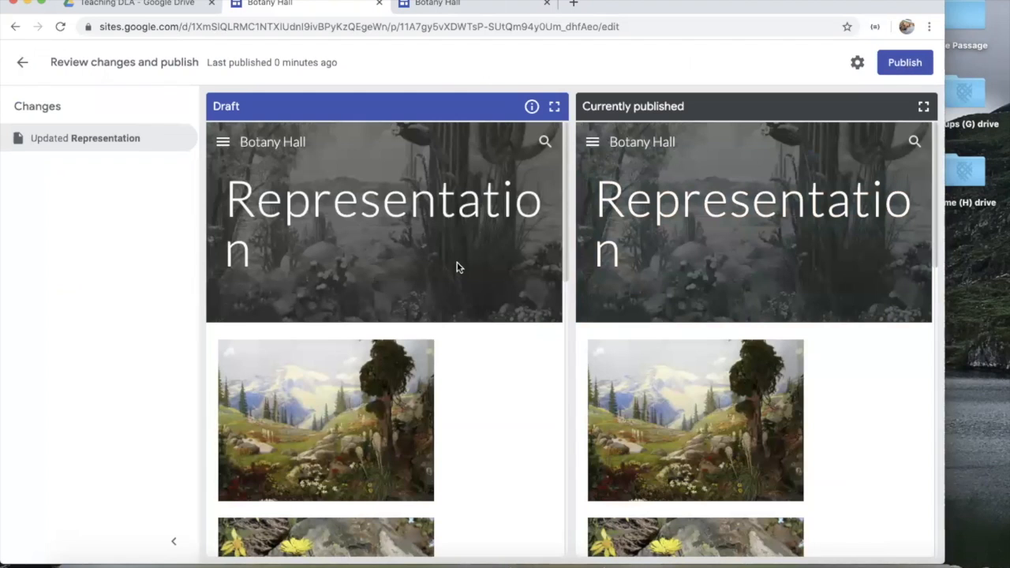
Step: Publish the updated site, close the older live page, and reopen the published site
left_click(896, 63)
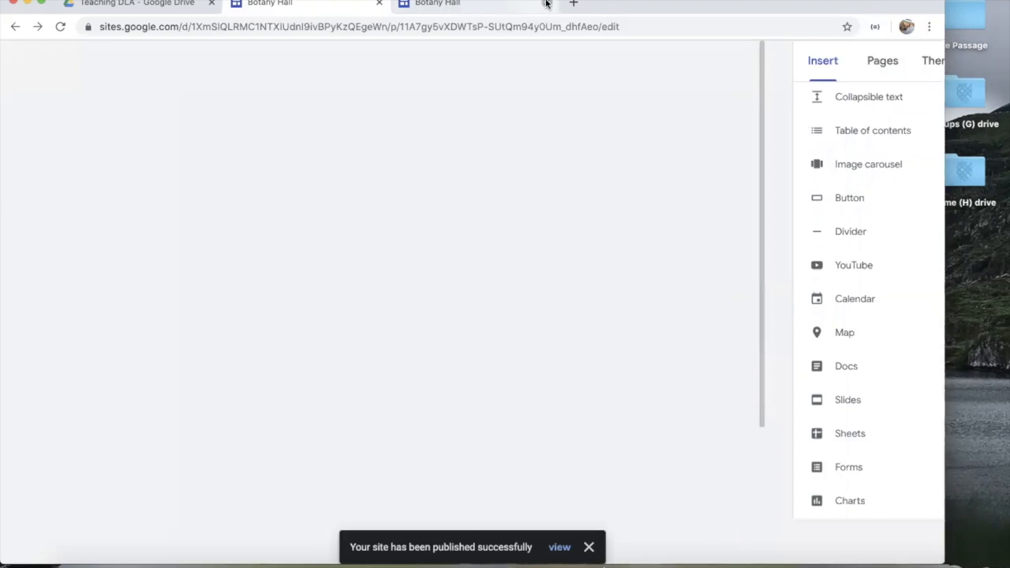
left_click(547, 3)
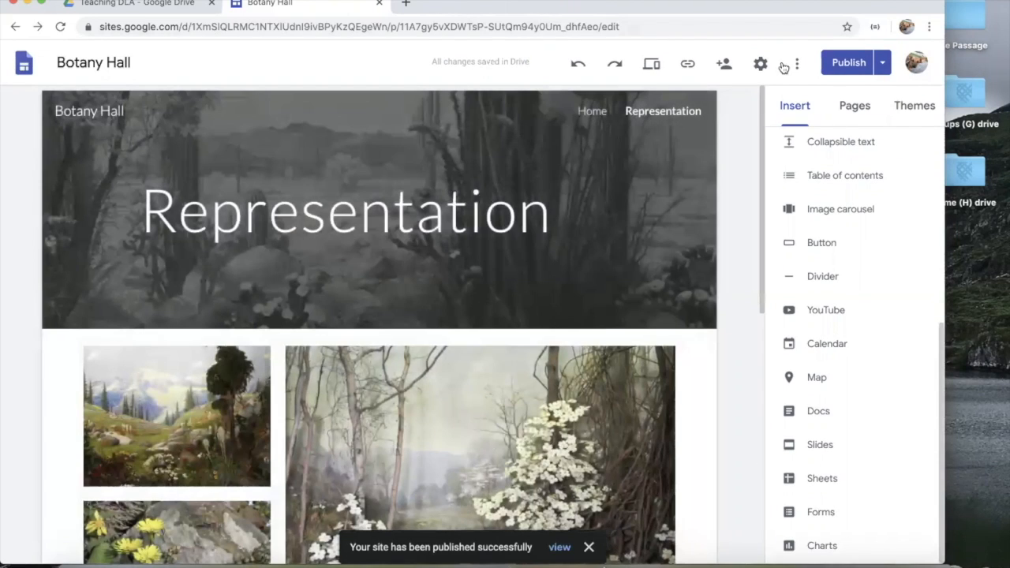
left_click(881, 64)
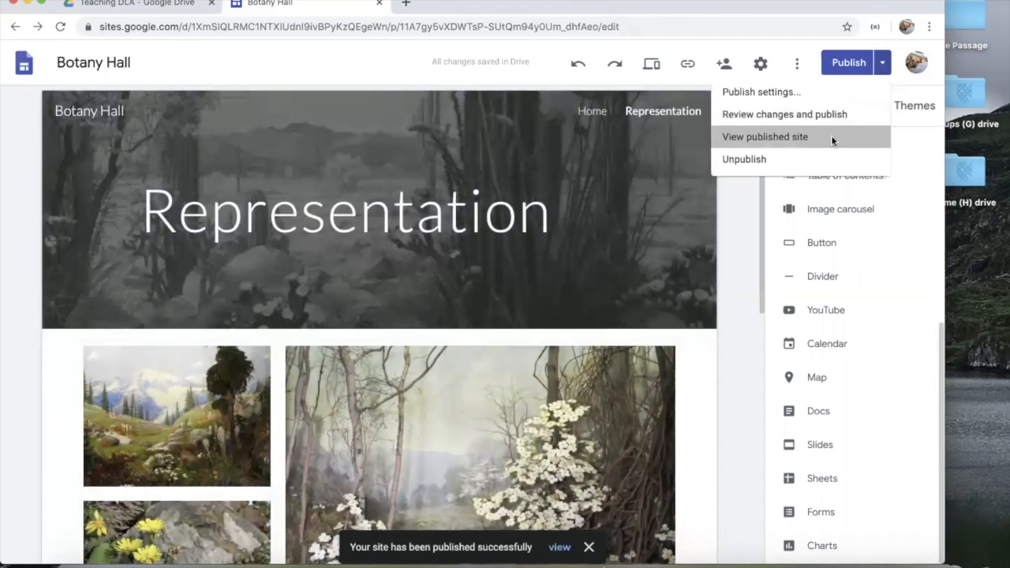
left_click(833, 136)
scroll(465, 334, "down", 8)
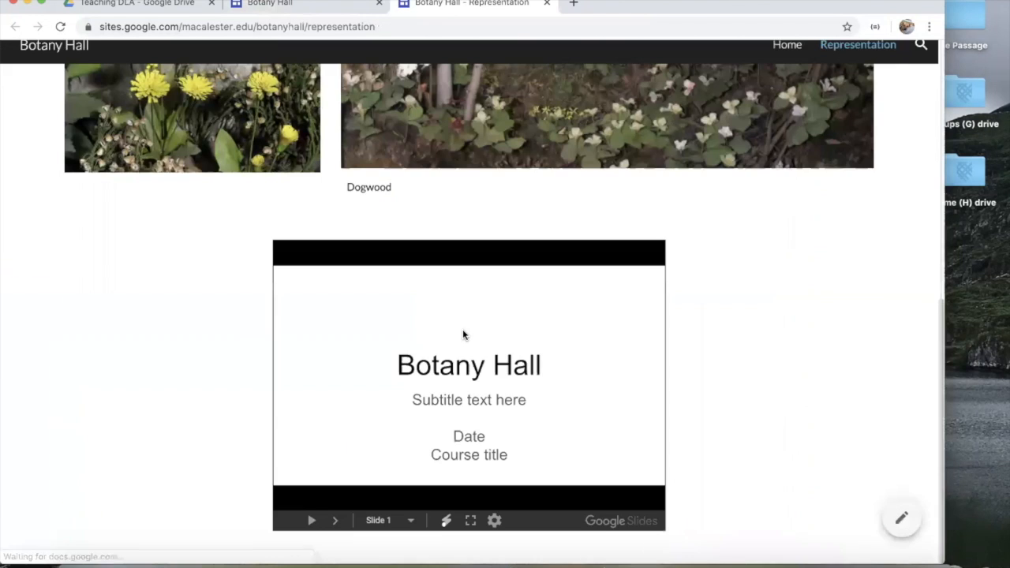
Step: Advance the embedded deck to slide 3, then close the live site and return to the editor
left_click(333, 542)
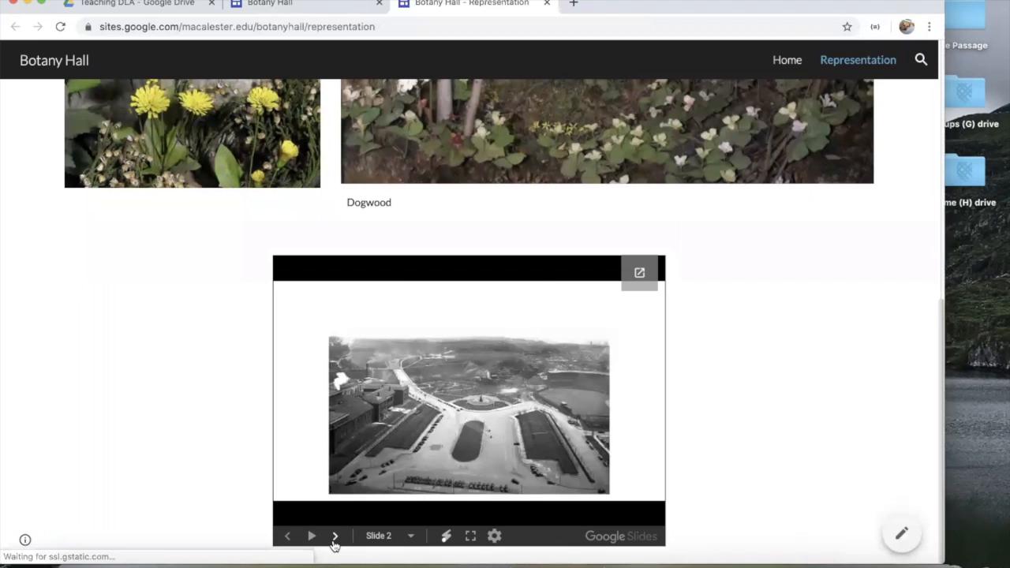
left_click(333, 541)
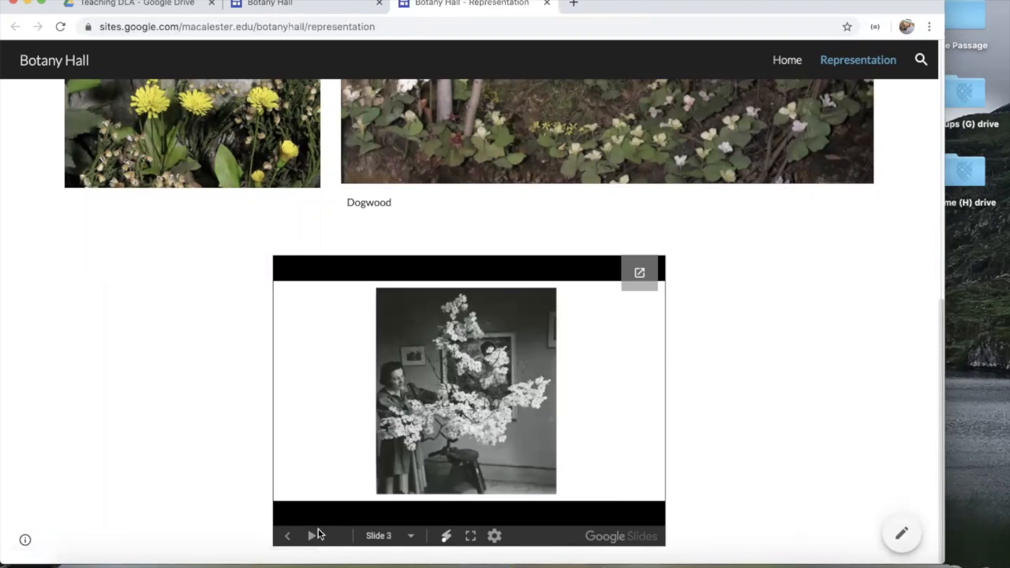
scroll(371, 240, "up", 10)
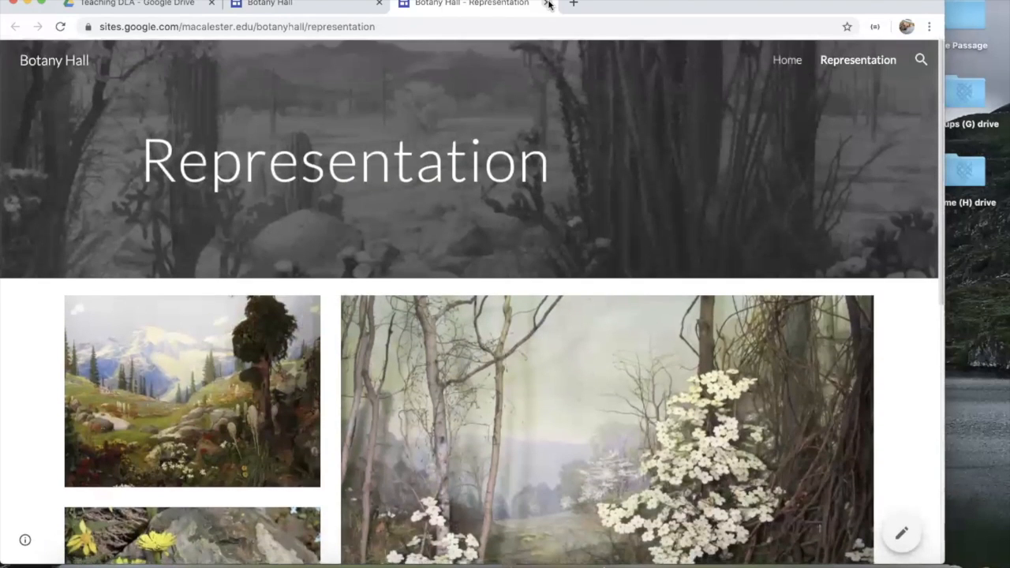
left_click(546, 3)
mouse_move(532, 176)
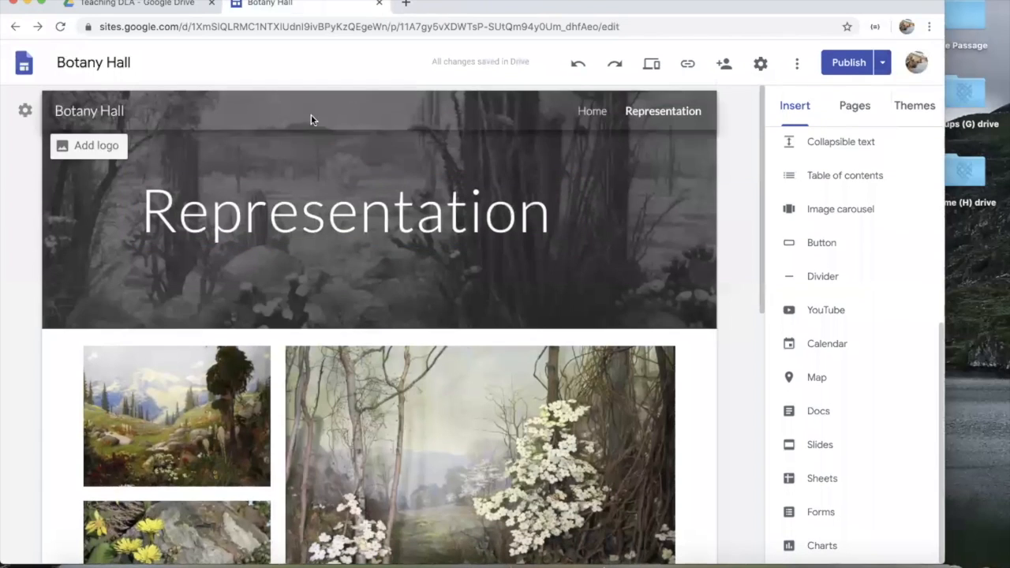
scroll(71, 188, "down", 8)
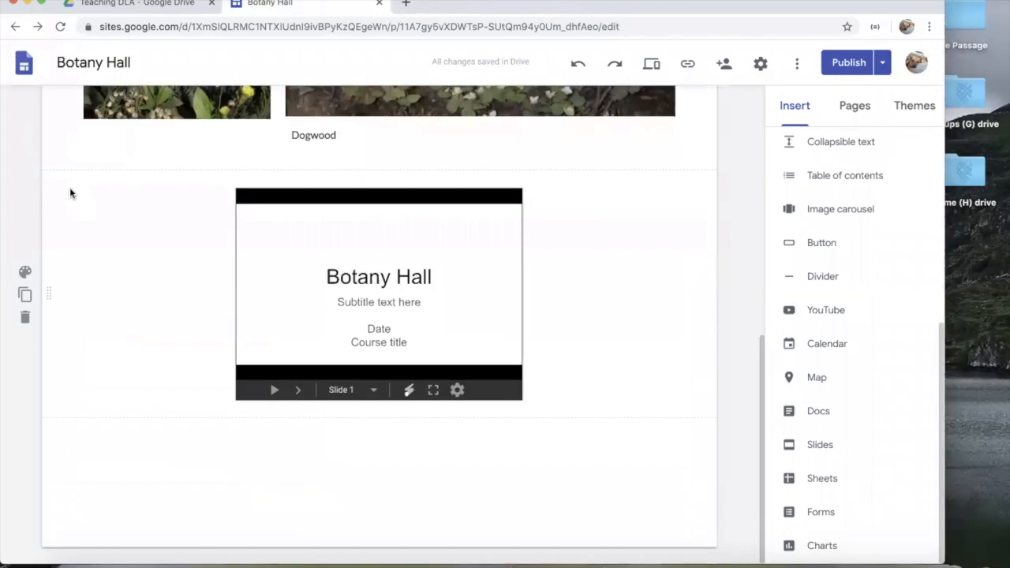
scroll(71, 188, "up", 8)
left_click(799, 65)
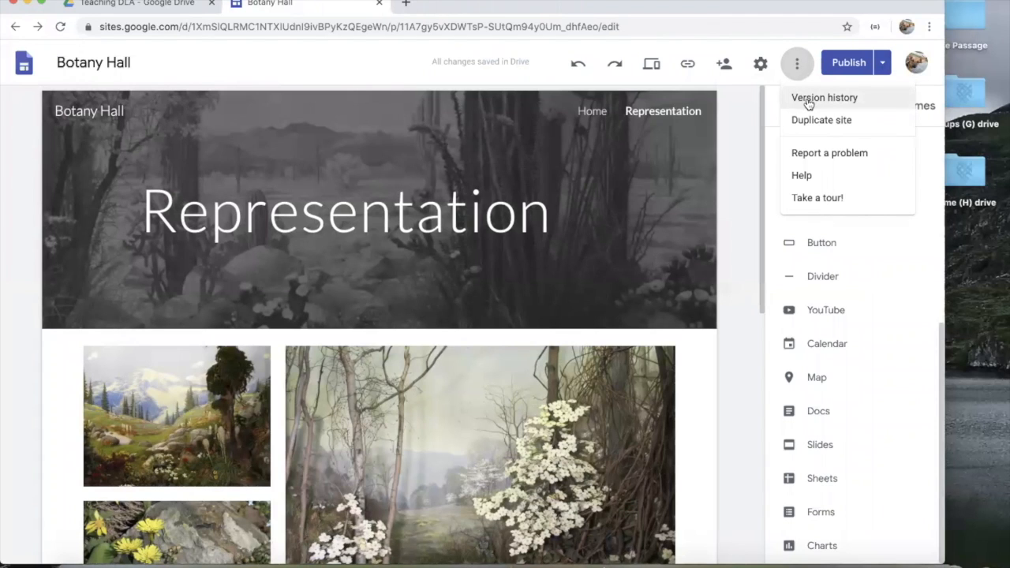
left_click(809, 103)
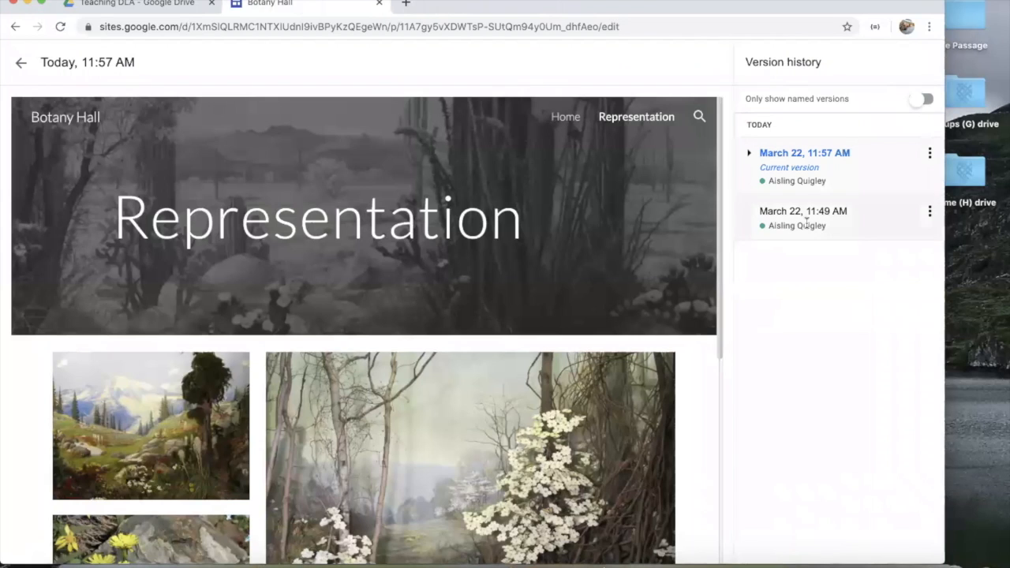
left_click(803, 213)
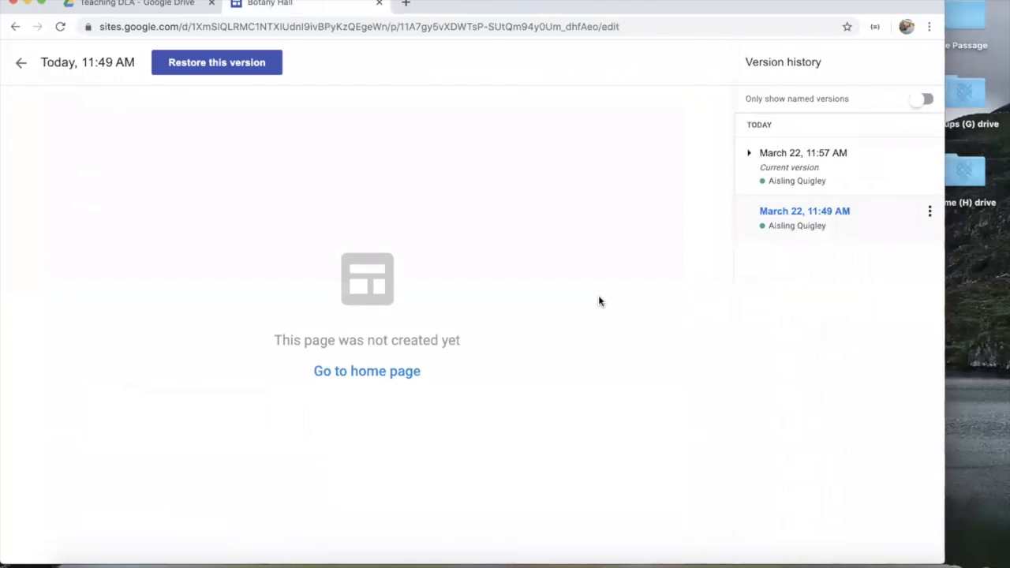
left_click(361, 372)
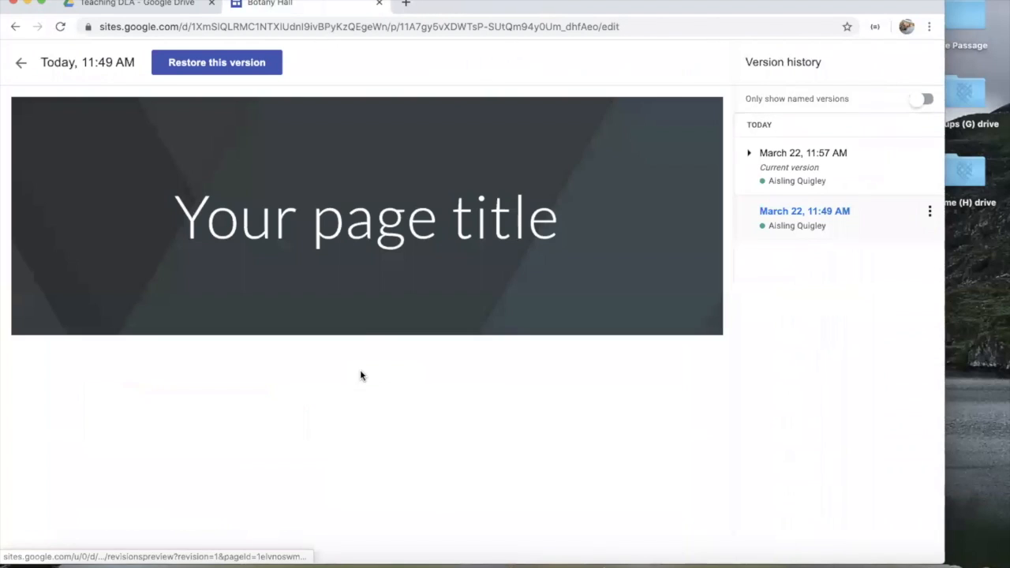
scroll(486, 312, "down", 1)
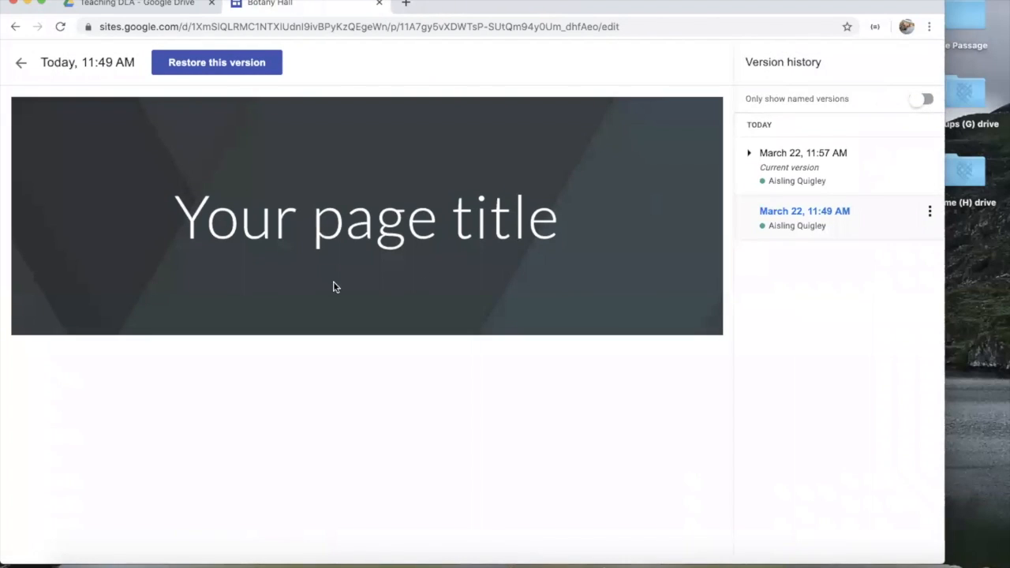
left_click(750, 153)
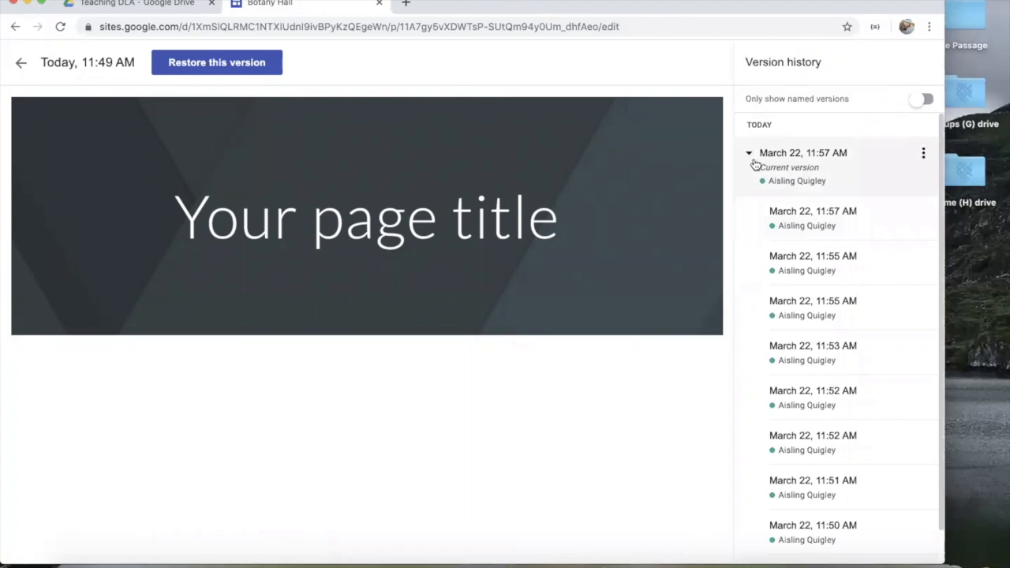
scroll(782, 332, "down", 1)
left_click(794, 404)
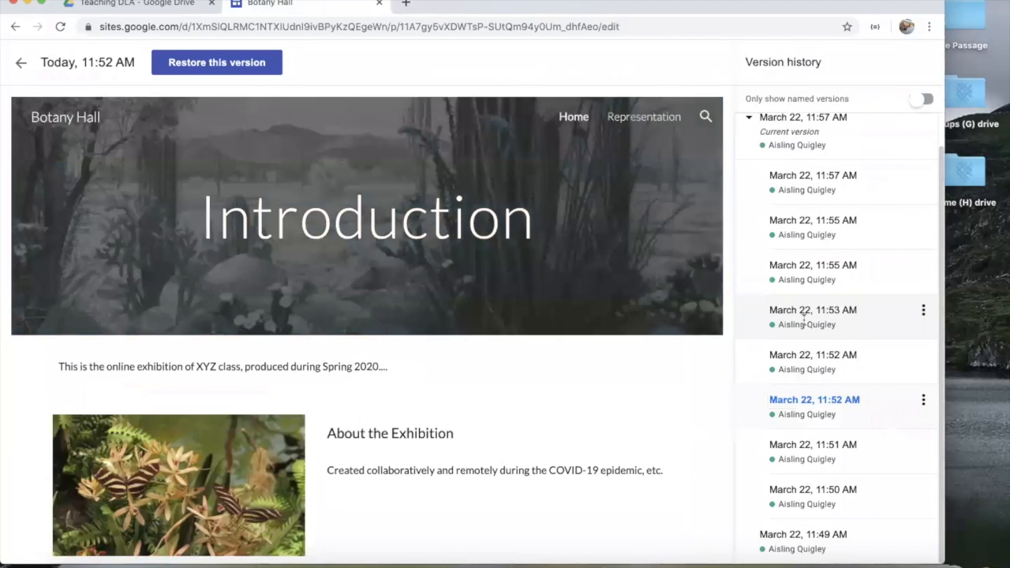
left_click(804, 314)
left_click(806, 270)
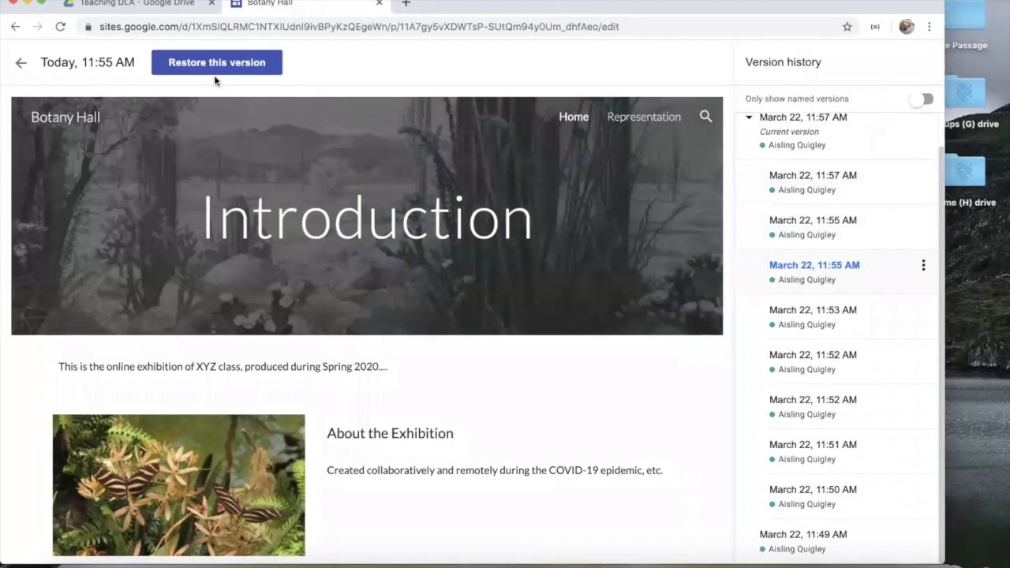
left_click(20, 65)
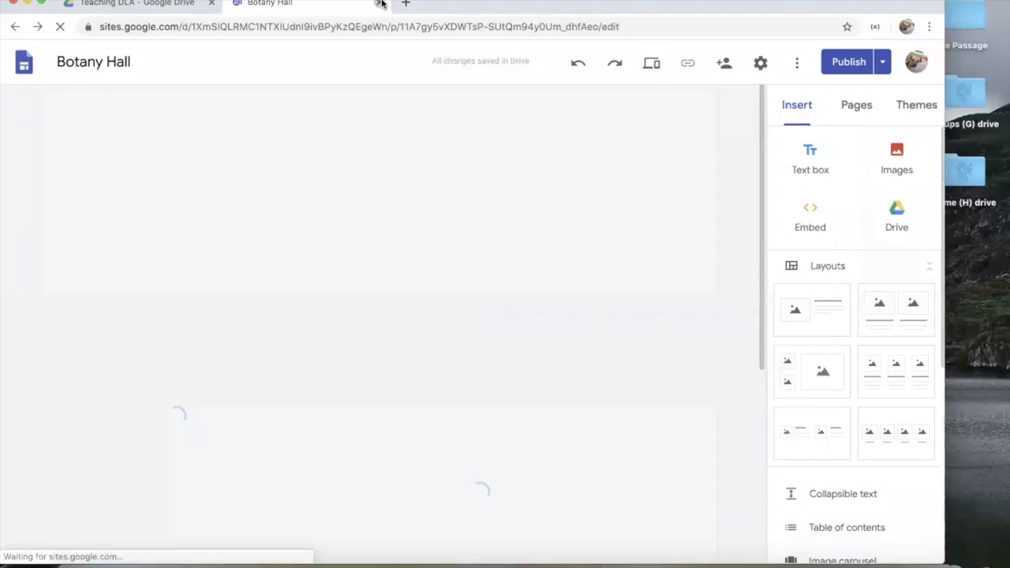
Step: Close the site editor, minimise Chrome, and move the Botany Hall desktop folder beneath Home (H)
left_click(381, 4)
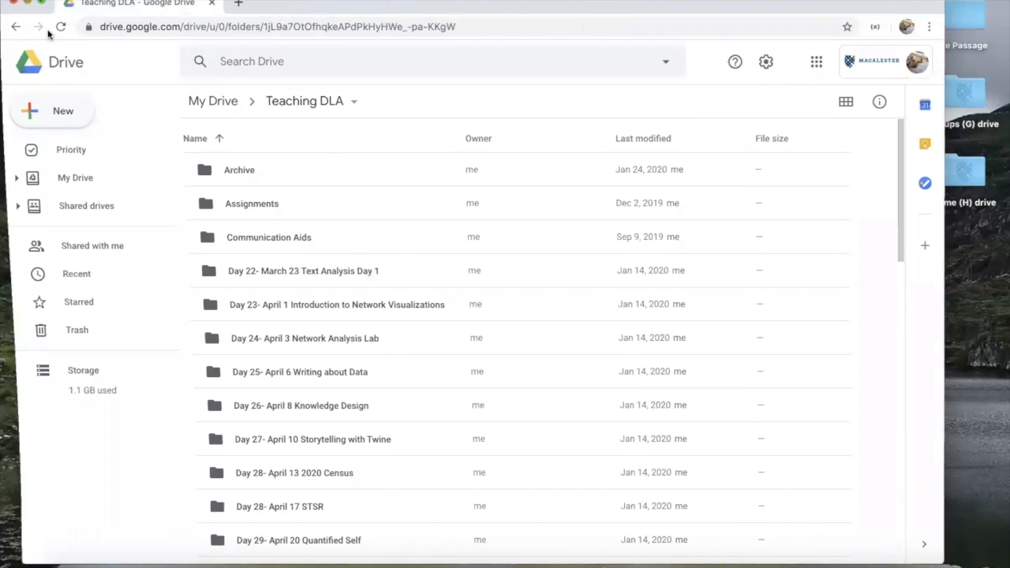
left_click(26, 4)
left_click(604, 201)
left_click_drag(646, 214, 968, 234)
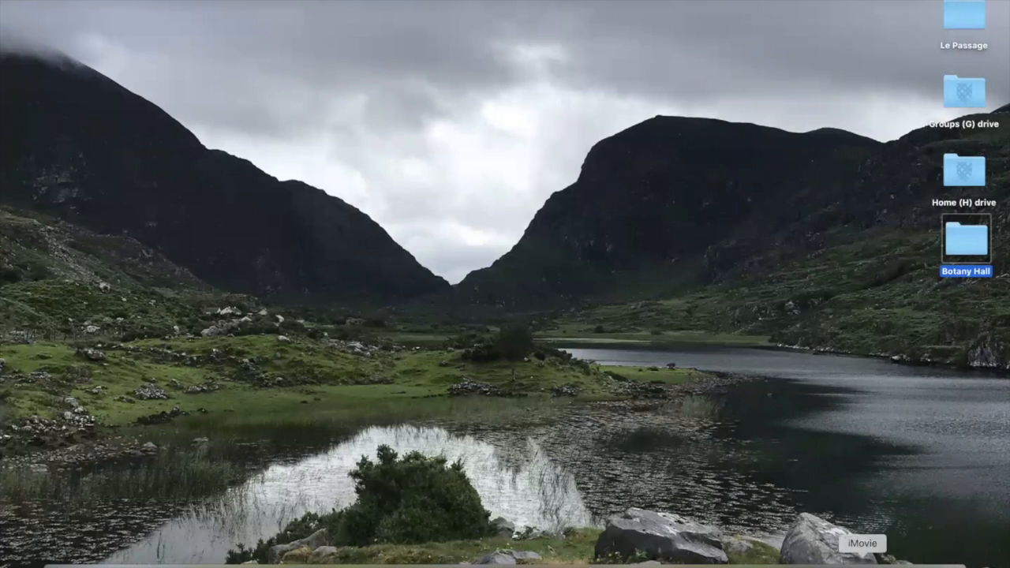